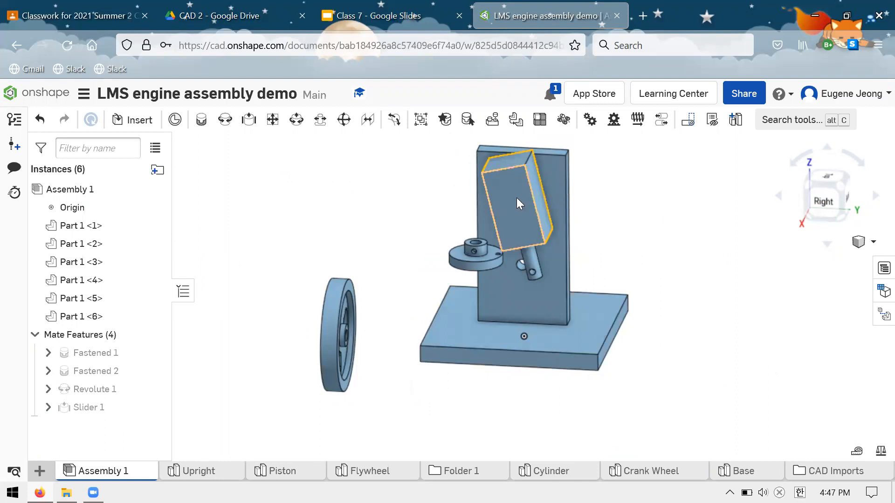
scroll(536, 366, "up", 2)
scroll(545, 252, "down", 3)
scroll(536, 245, "up", 2)
scroll(555, 280, "down", 3)
scroll(531, 233, "up", 3)
scroll(583, 266, "down", 2)
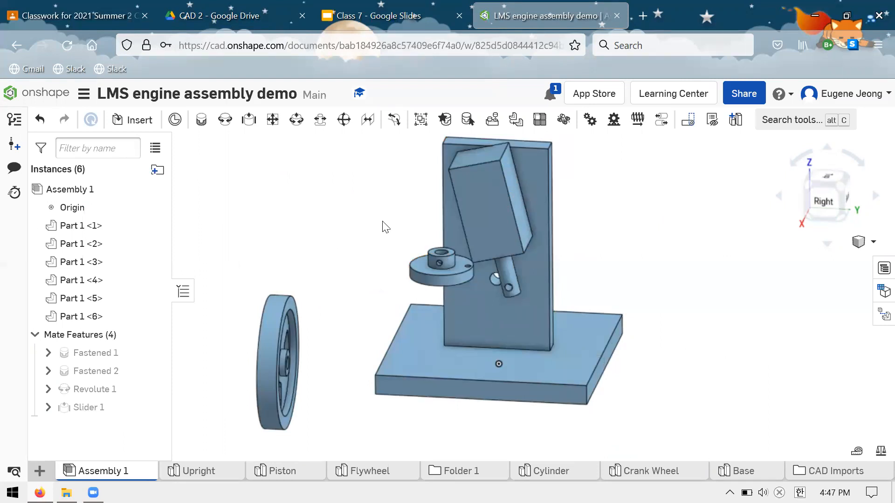
Check the LMS air engine STEP files in Google Classroom and return to the Onshape engine assembly.
left_click(50, 7)
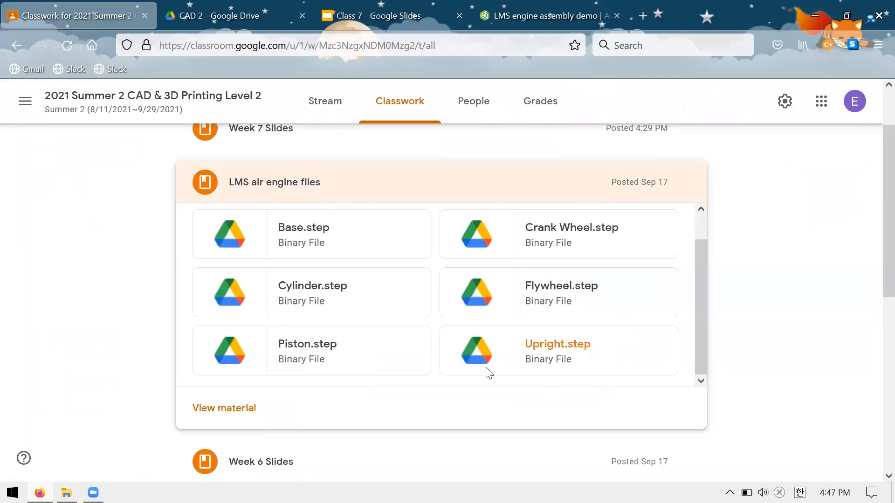
left_click(487, 14)
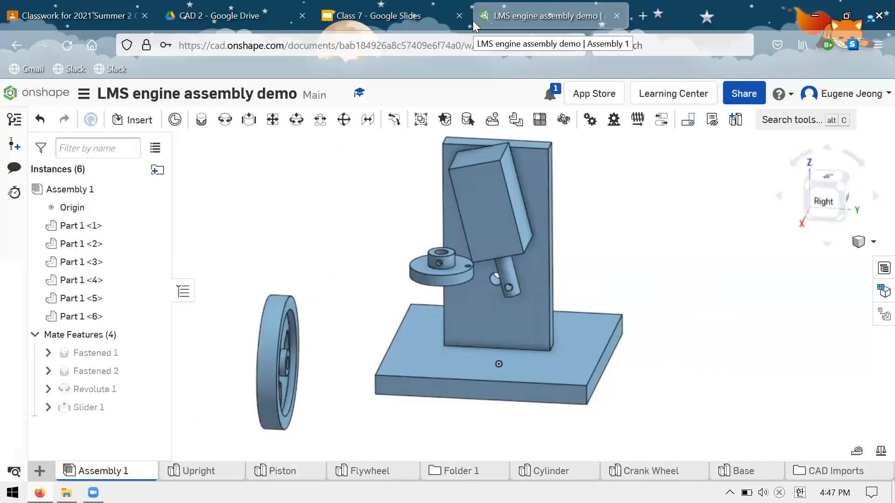
scroll(597, 330, "down", 2)
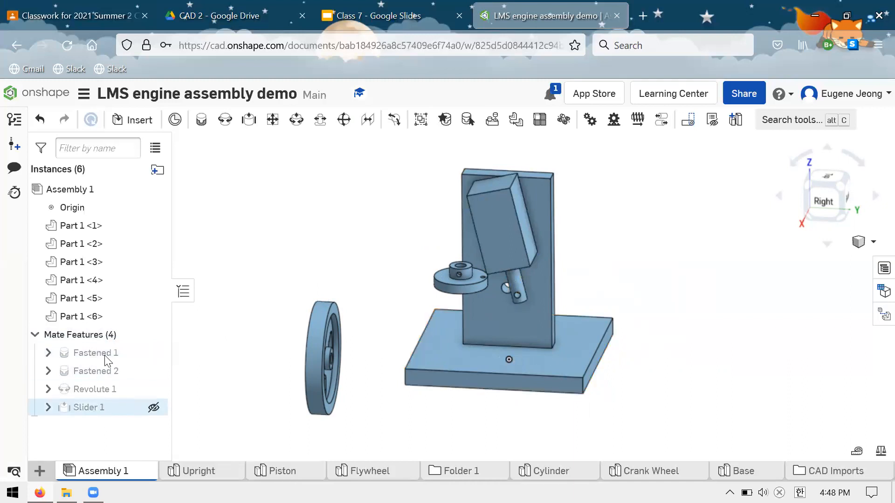
Delete all four existing mates: Fastened 1, Fastened 2, Revolute 1 and Slider 1.
left_click_drag(105, 353, 122, 404)
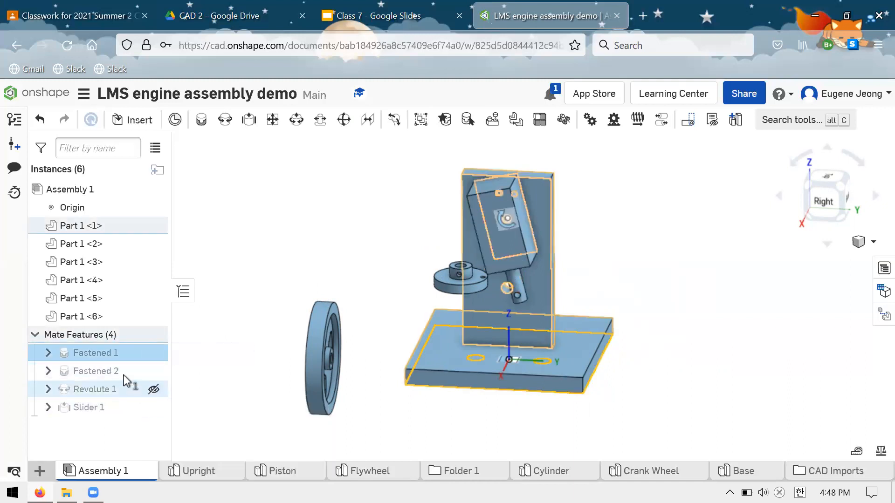
left_click(121, 371)
left_click(113, 395)
left_click(111, 410)
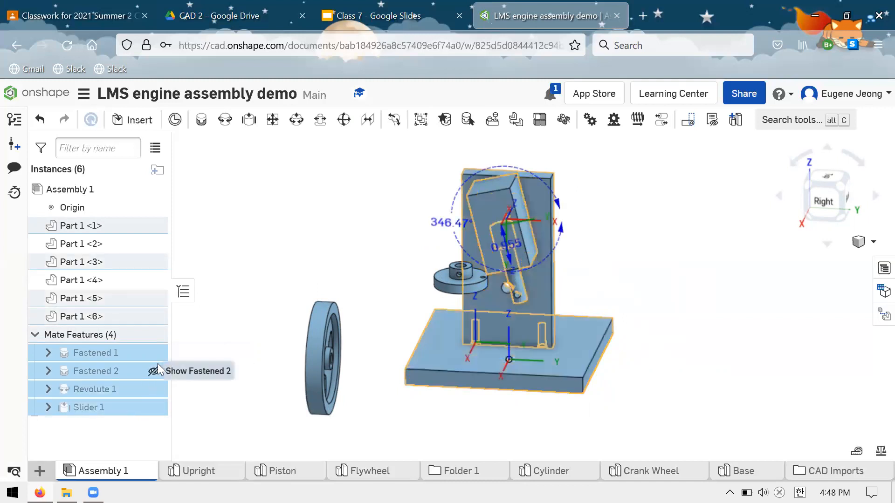
key("Delete")
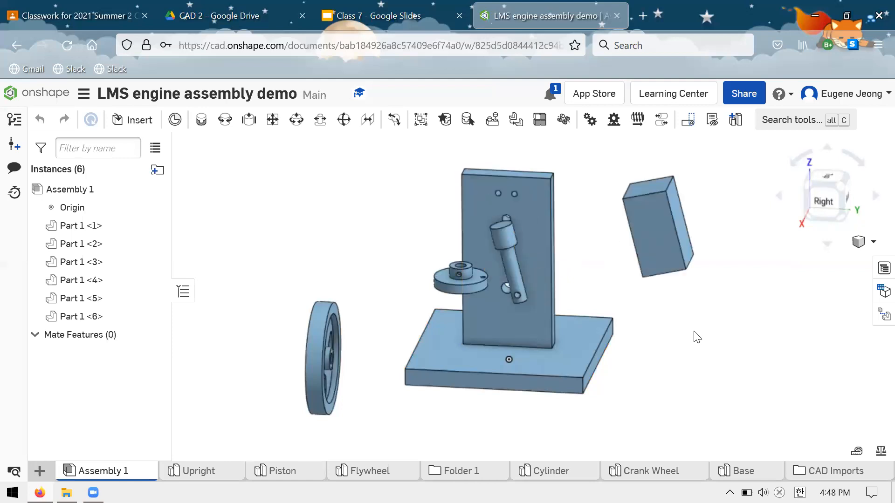
Pull the piston, upright and base plate apart so that every engine part sits separately.
left_click_drag(503, 253, 663, 349)
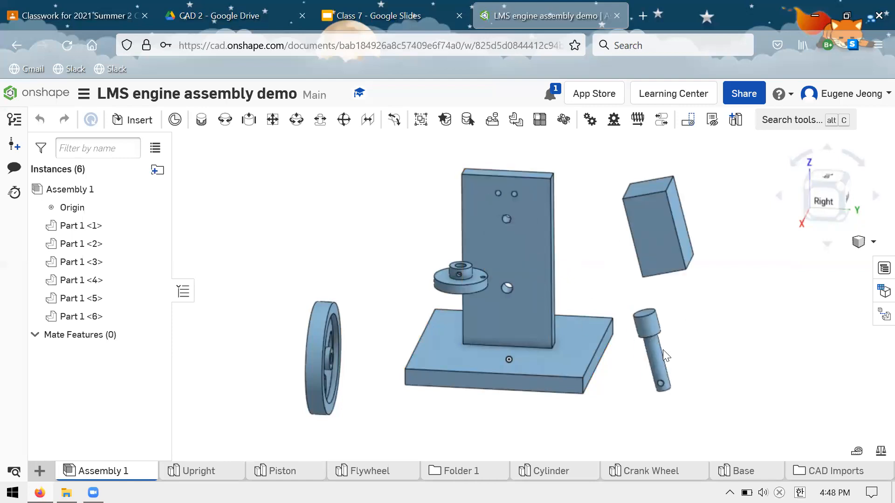
left_click_drag(489, 231, 310, 179)
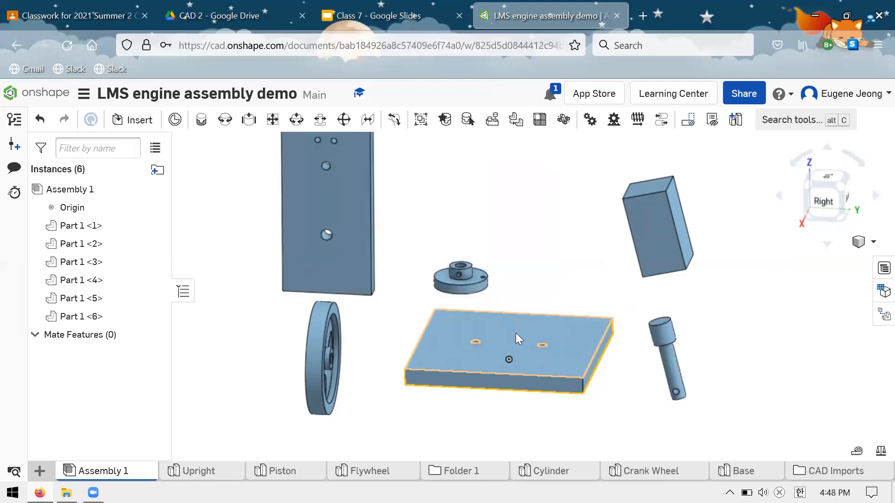
scroll(515, 333, "down", 5)
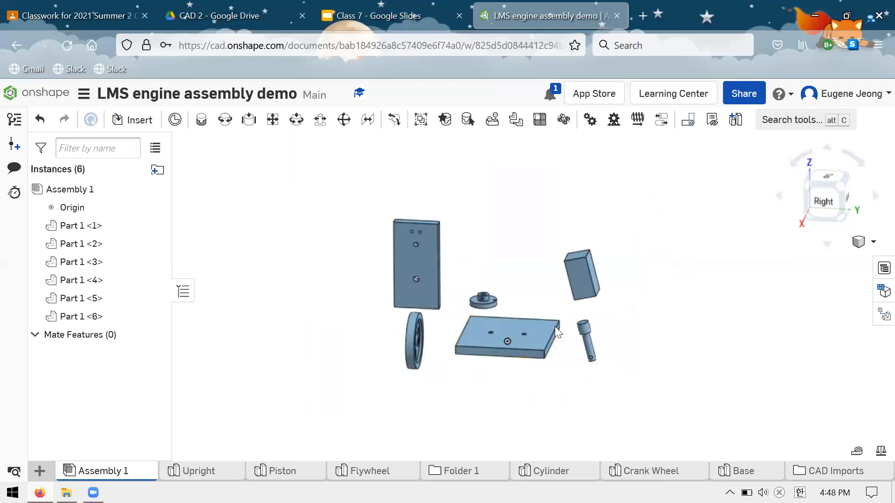
left_click_drag(559, 315, 504, 354)
left_click_drag(508, 400, 515, 396)
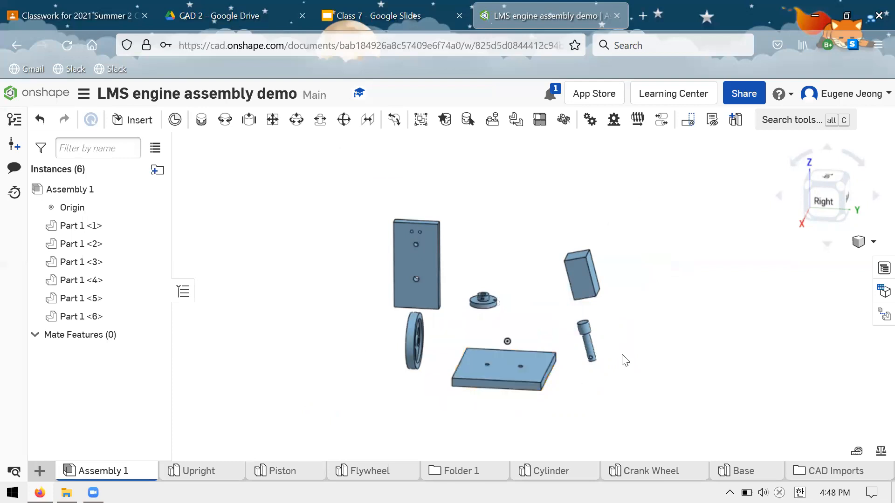
scroll(623, 360, "up", 4)
scroll(537, 303, "down", 3)
scroll(508, 318, "down", 2)
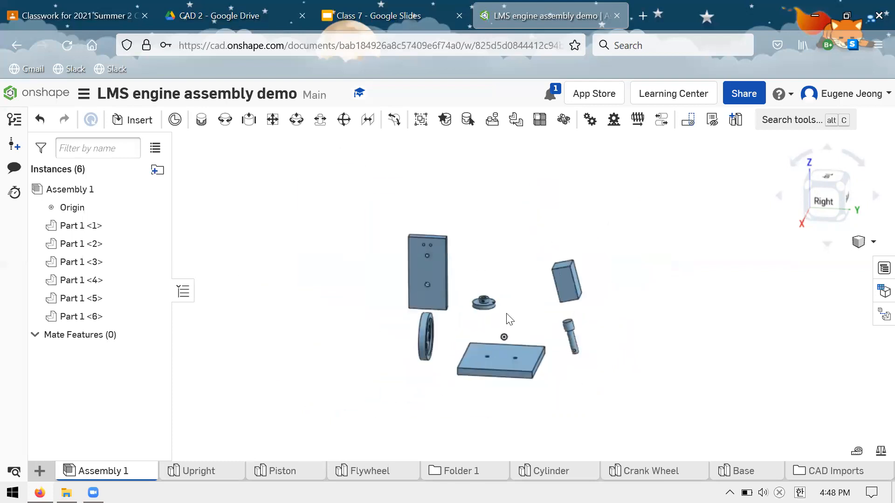
scroll(513, 319, "up", 4)
scroll(513, 318, "down", 2)
scroll(549, 278, "up", 2)
scroll(589, 394, "down", 1)
scroll(565, 378, "up", 3)
scroll(565, 378, "down", 2)
scroll(565, 329, "up", 2)
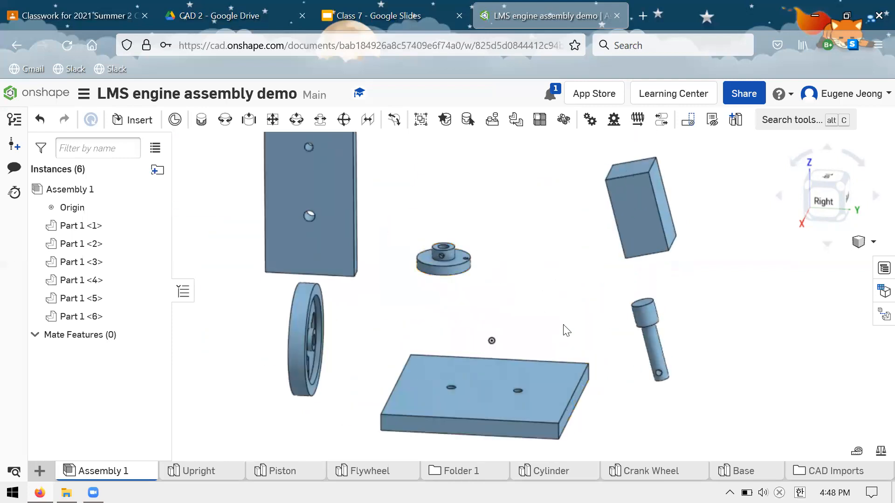
scroll(501, 224, "down", 2)
Switch to Google Classroom and review the LMS air engine files post and its available options.
left_click(45, 9)
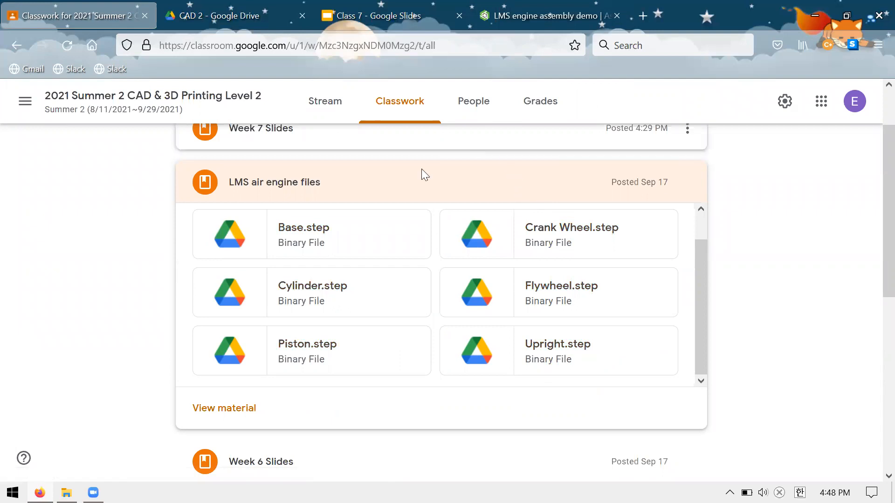
scroll(150, 240, "up", 2)
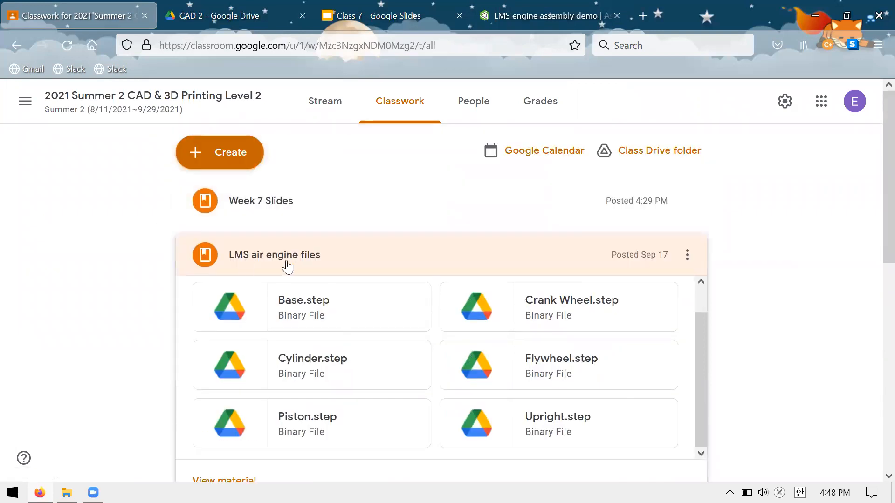
left_click(324, 261)
left_click(319, 259)
scroll(140, 240, "down", 2)
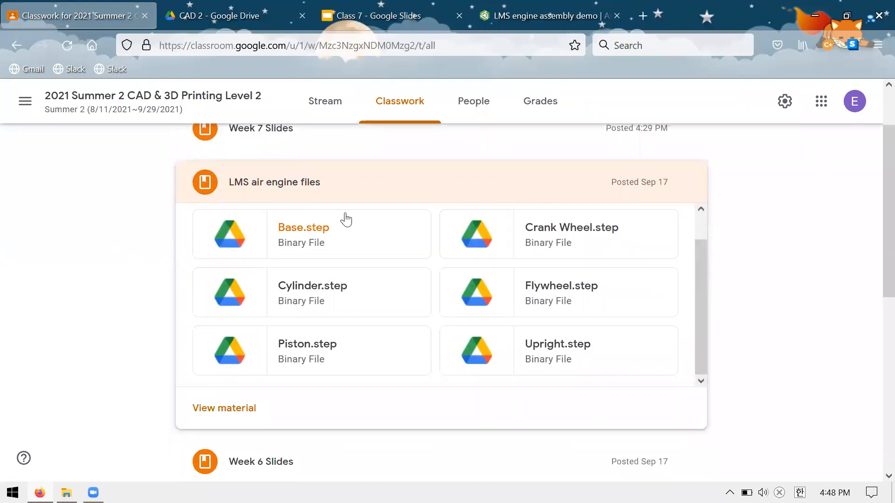
left_click(340, 195)
scroll(155, 250, "up", 2)
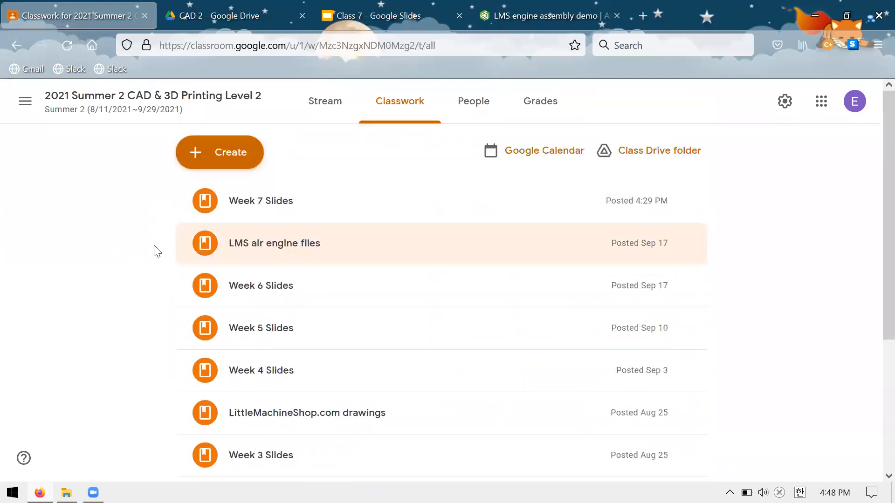
left_click(687, 245)
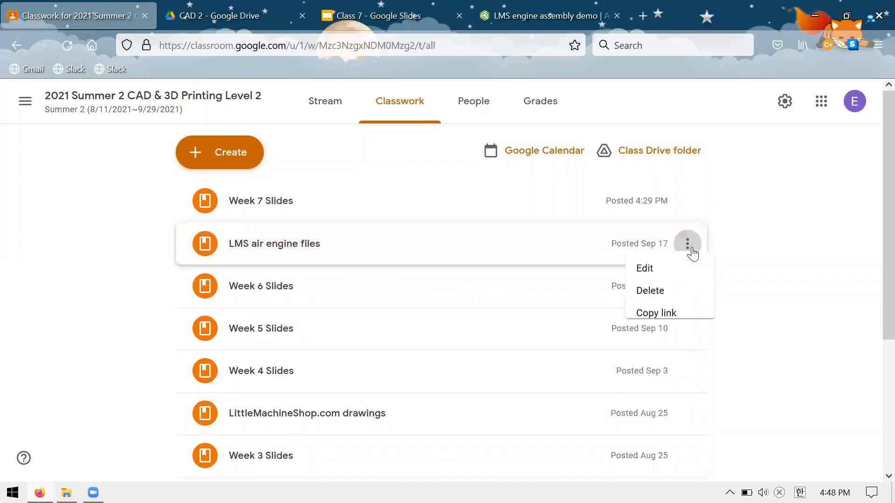
left_click(690, 251)
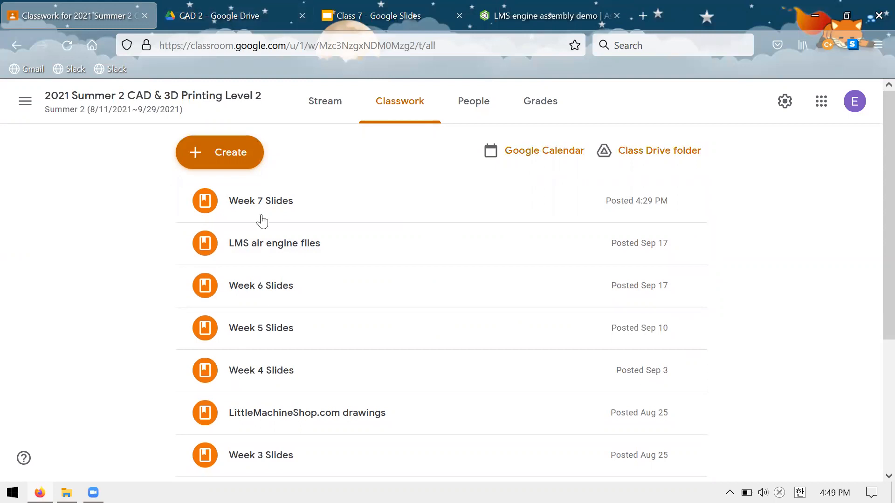
Look over the CAD 2 Drive folder and the Class 7 slides, and return to the Onshape assembly.
key("ctrl+Tab")
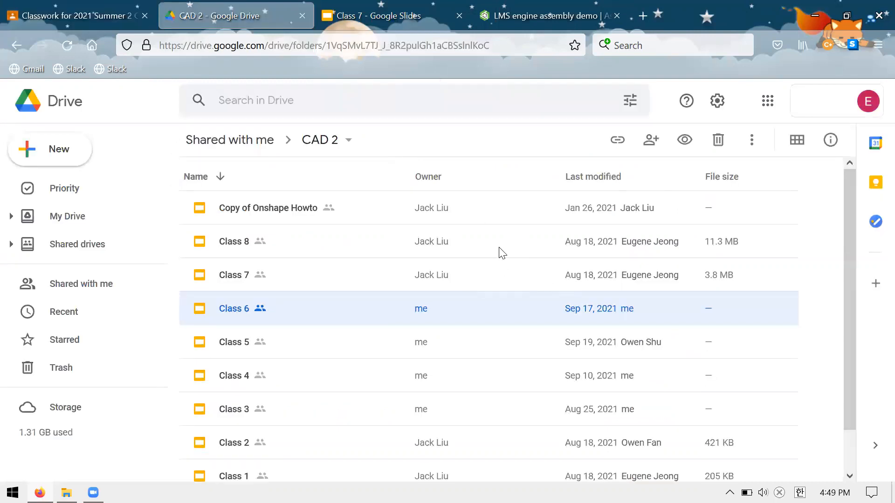
left_click(385, 19)
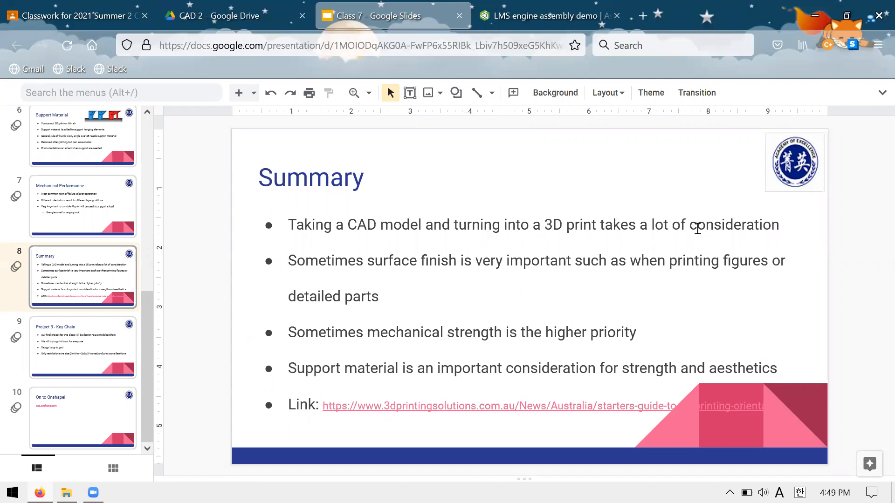
left_click(502, 18)
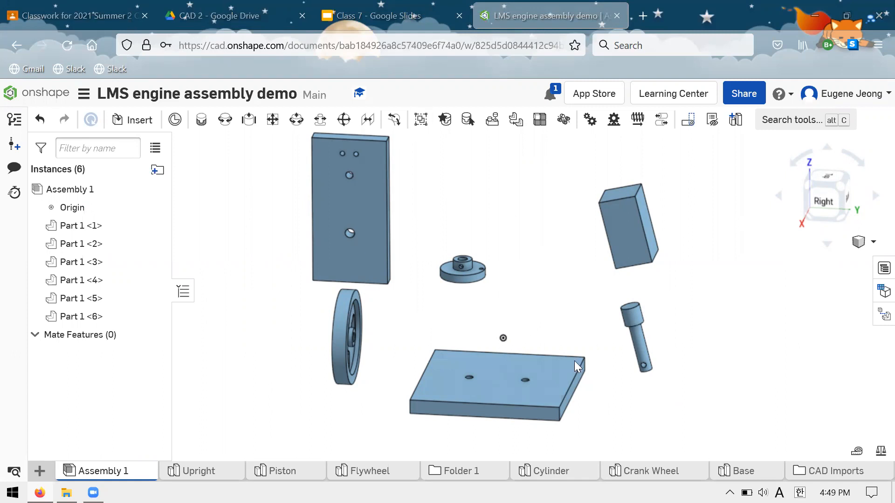
Add a Fastened mate joining the centre of the base plate's underside to the assembly origin.
scroll(496, 219, "down", 5)
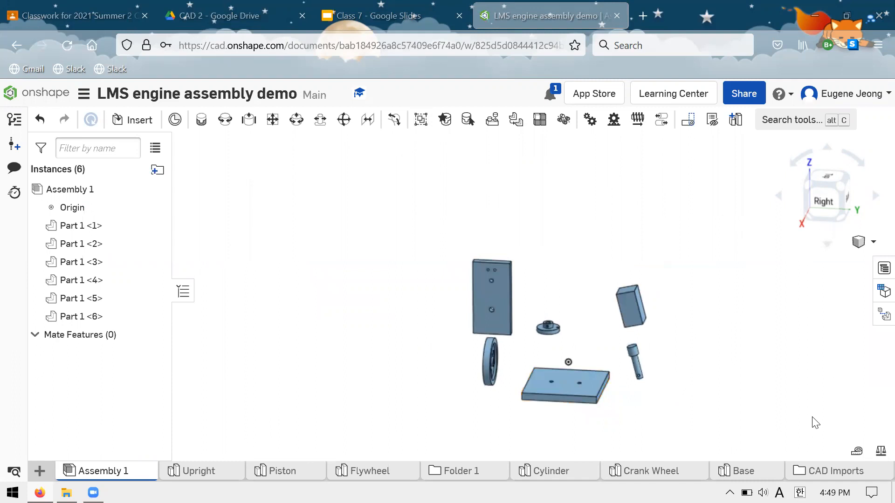
scroll(573, 279, "up", 3)
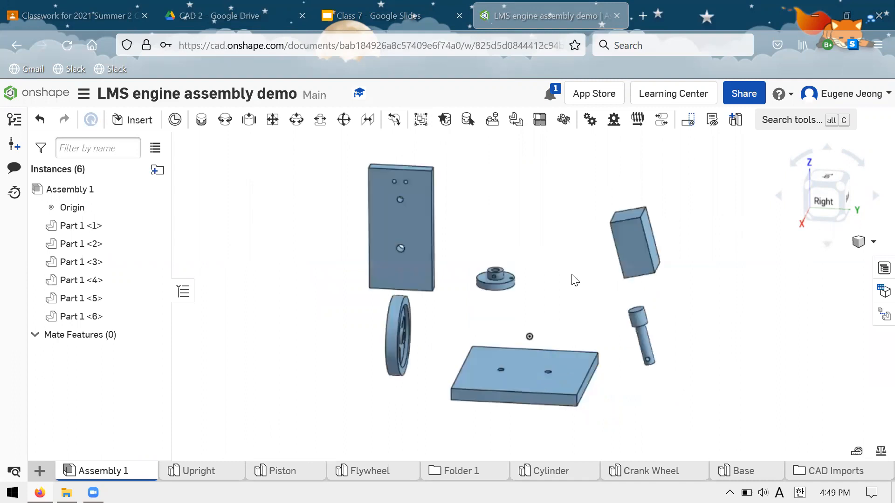
left_click(201, 120)
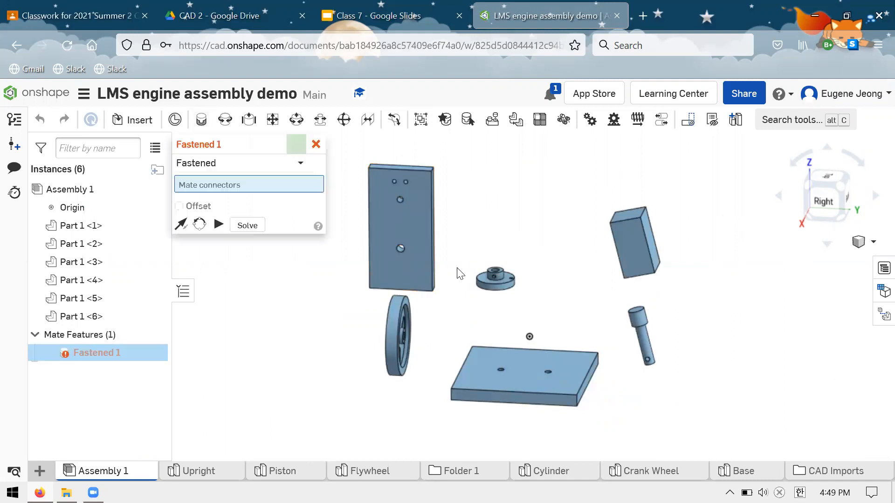
scroll(566, 244, "down", 3)
scroll(567, 280, "up", 5)
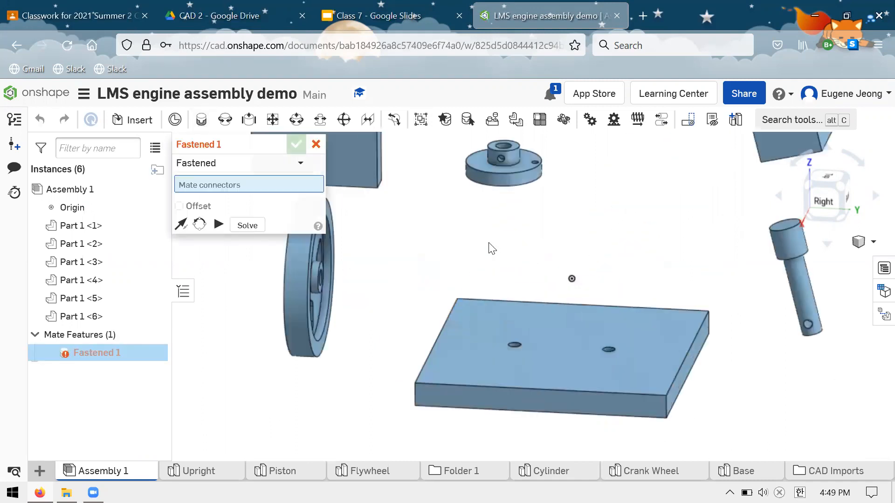
right_click_drag(643, 299, 644, 410)
left_click(644, 410)
right_click_drag(577, 258, 557, 255)
scroll(571, 303, "up", 1)
scroll(613, 400, "down", 5)
scroll(547, 317, "up", 3)
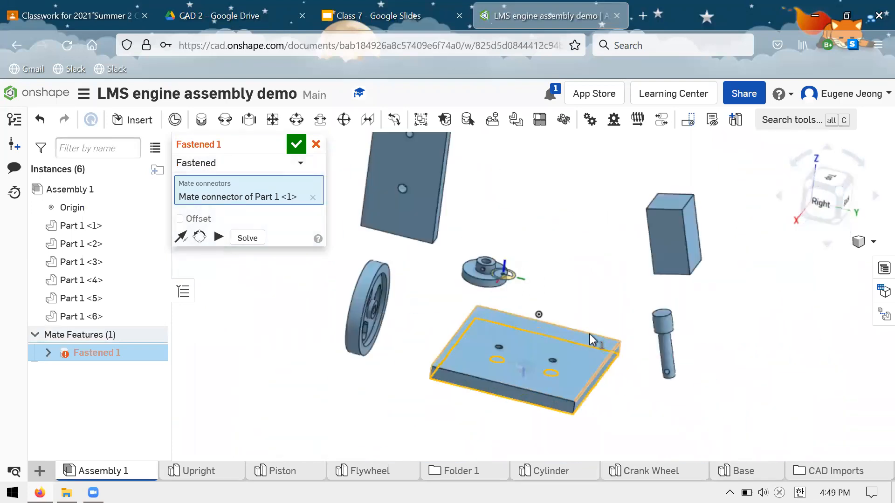
left_click(537, 314)
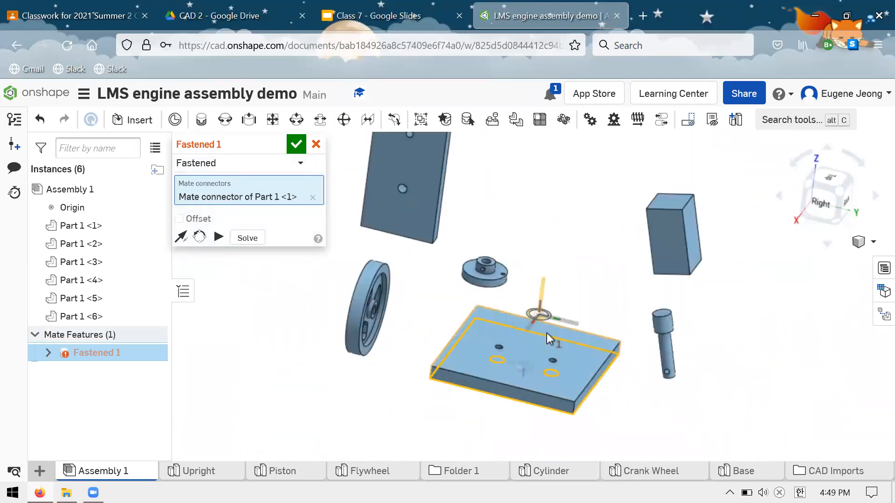
left_click(569, 314)
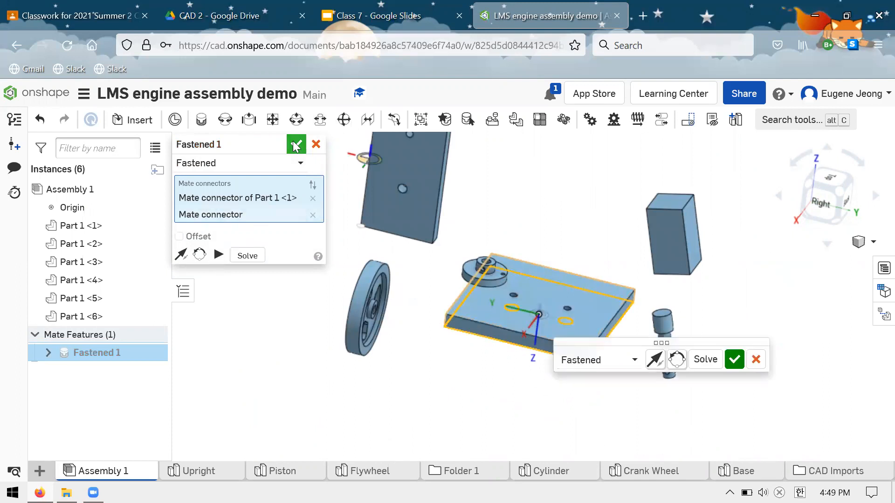
key("Return")
Add a Fastened mate joining a hole in the upright's bottom edge to the matching hole in the base plate.
scroll(546, 385, "up", 3)
scroll(552, 359, "down", 5)
right_click_drag(564, 281, 571, 236)
scroll(568, 229, "down", 2)
scroll(568, 228, "up", 4)
left_click(201, 122)
right_click_drag(459, 220, 366, 328)
scroll(366, 328, "down", 2)
scroll(357, 307, "up", 10)
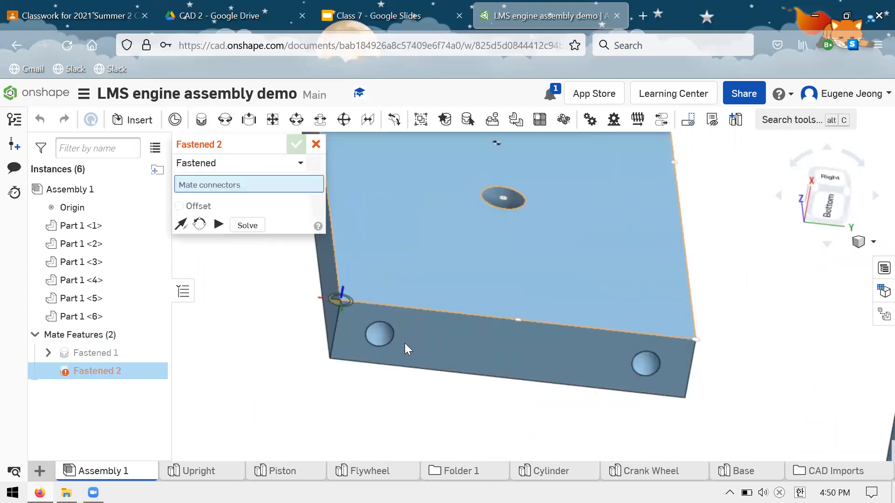
left_click(409, 333)
scroll(406, 310, "up", 3)
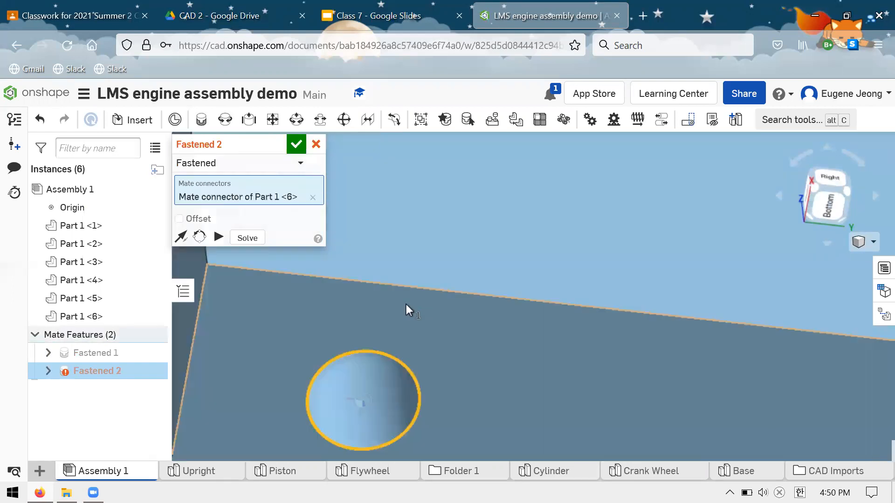
scroll(406, 305, "down", 8)
mouse_move(549, 266)
right_mouse_down()
mouse_move(540, 368)
mouse_move(553, 252)
right_mouse_up()
left_click(552, 334)
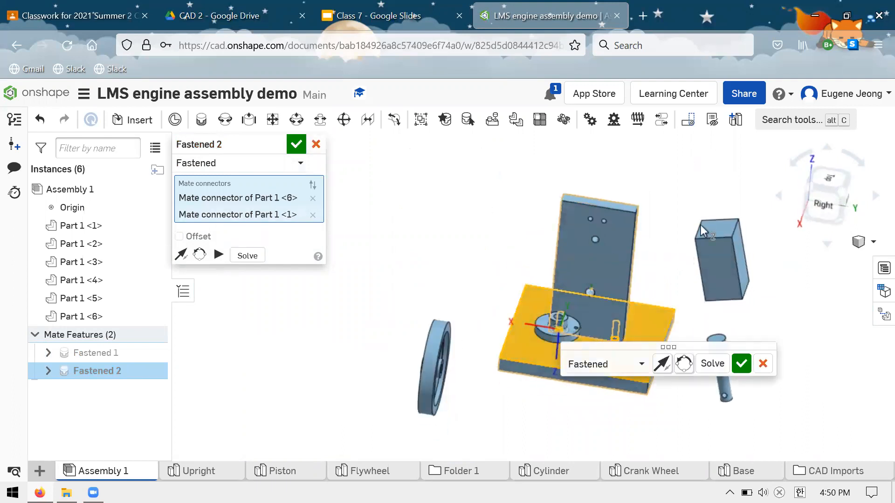
right_click_drag(614, 275, 573, 270)
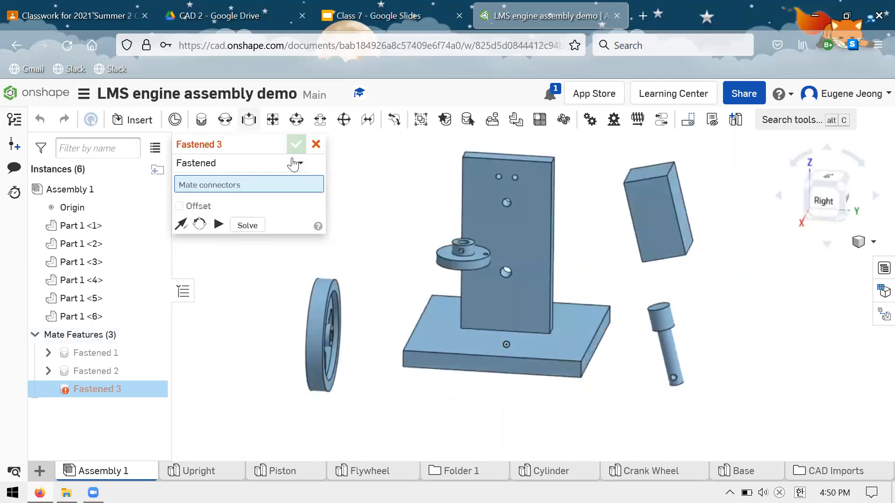
key("Escape")
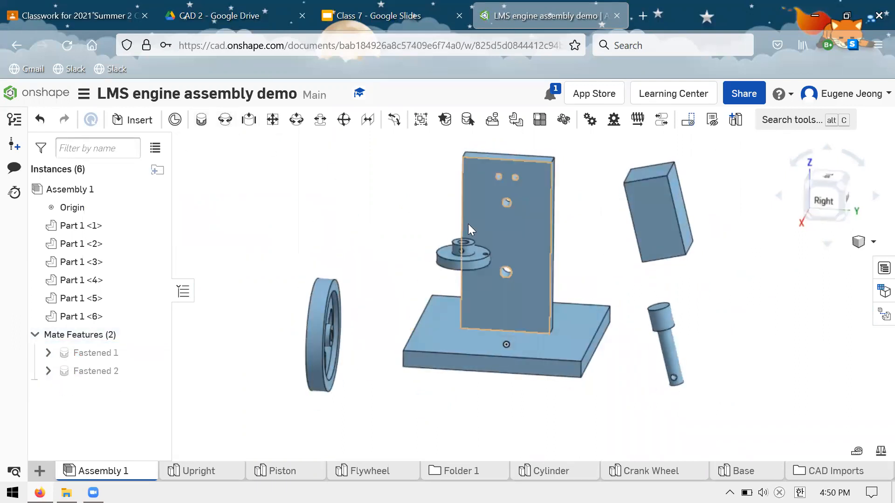
Add a Revolute mate joining the upright's pivot hole below the two small ports to the pivot hole in the cylinder block's flat face.
key("r")
scroll(502, 200, "down", 3)
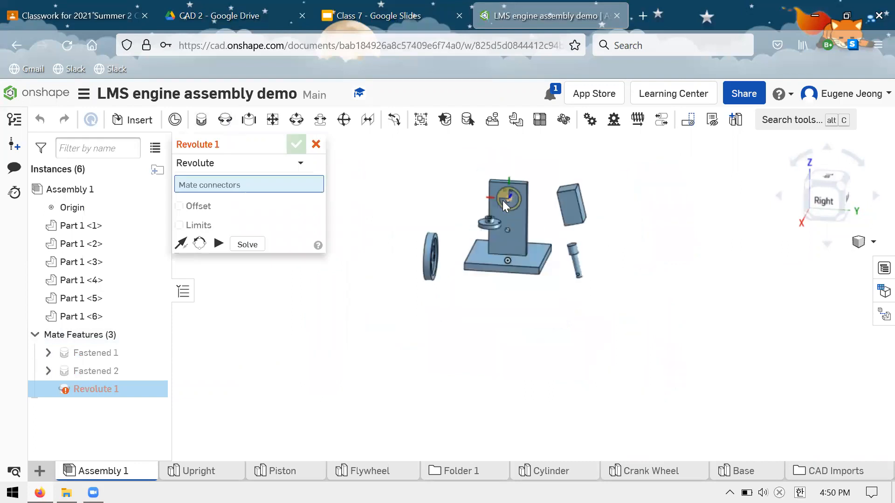
scroll(502, 201, "up", 5)
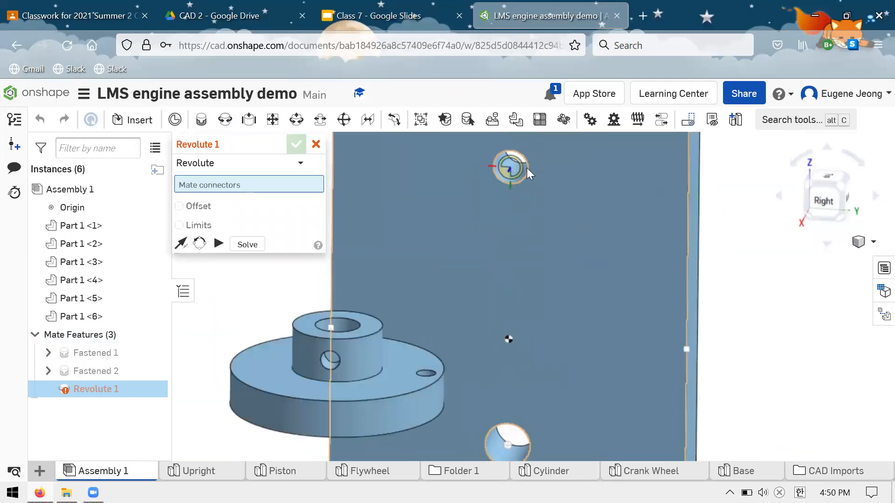
left_click(526, 168)
scroll(509, 216, "down", 5)
right_click_drag(561, 215, 482, 263)
scroll(482, 263, "down", 3)
scroll(484, 263, "up", 6)
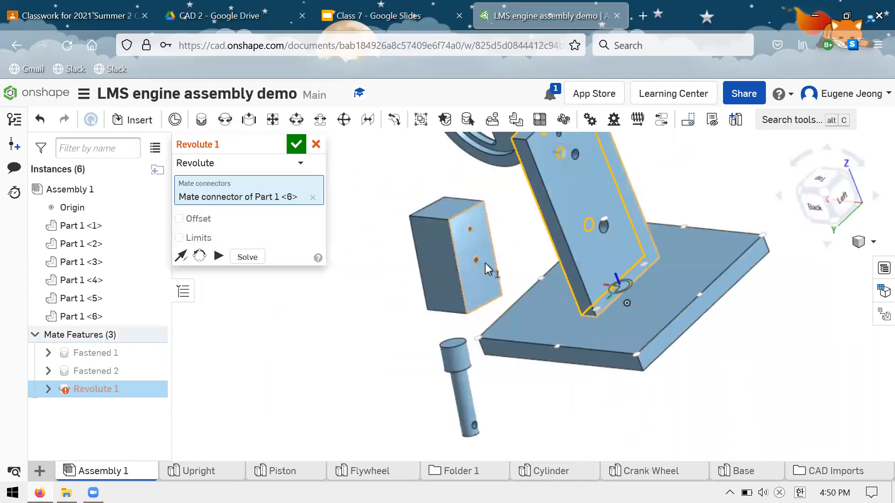
scroll(485, 263, "up", 5)
left_click(453, 240)
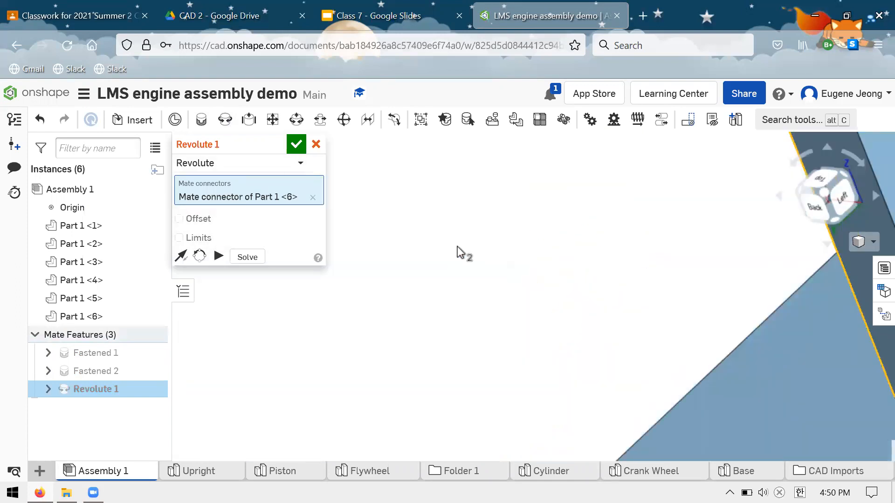
scroll(502, 229, "down", 3)
right_click_drag(580, 156, 544, 161)
scroll(569, 226, "up", 1)
scroll(588, 293, "down", 3)
scroll(609, 303, "up", 2)
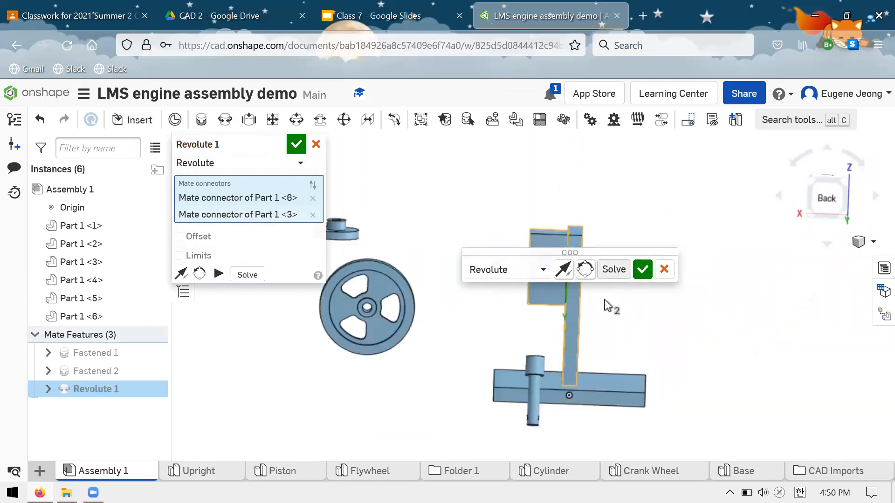
right_click_drag(628, 313, 645, 313)
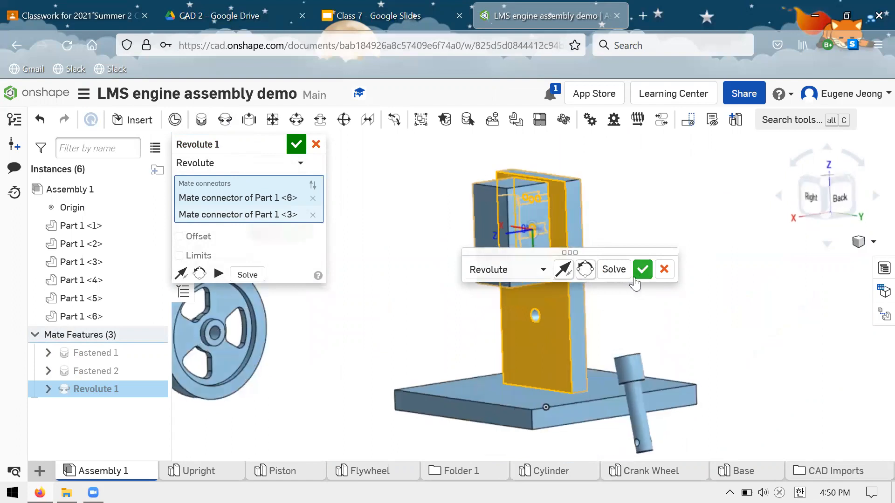
scroll(572, 238, "up", 1)
scroll(549, 237, "down", 2)
Swing the cylinder block about its pivot on the upright to test the Revolute mate, and discard the extra mate.
key("m")
left_click_drag(552, 257, 533, 281)
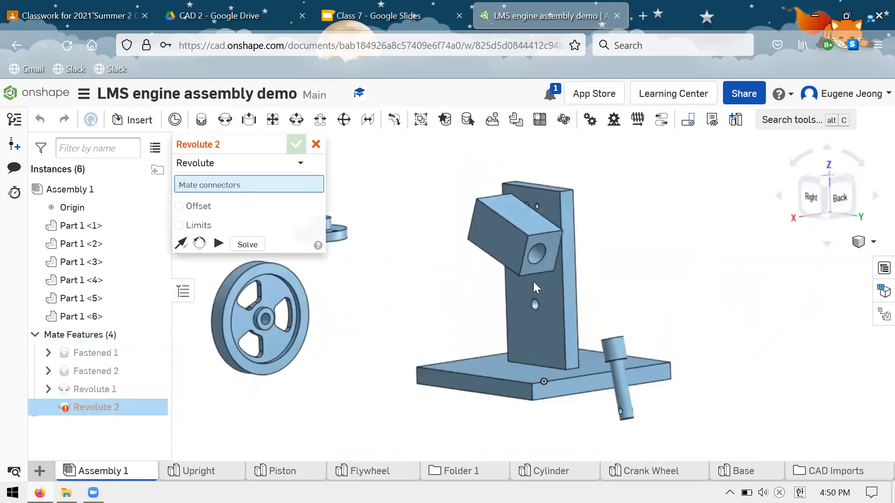
left_click(316, 144)
Add a Slider mate joining the centre of the piston's top face to the centre of the cylinder block's bore opening.
left_click(249, 117)
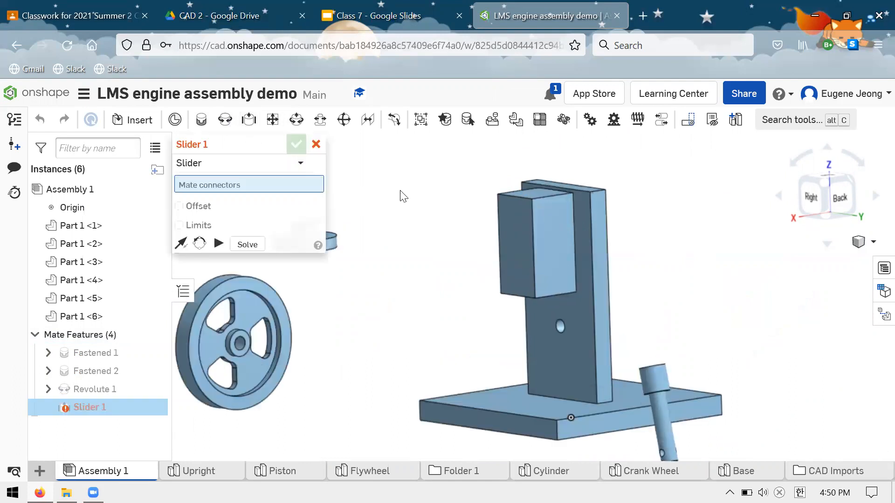
scroll(449, 258, "down", 3)
scroll(521, 306, "up", 5)
right_click_drag(547, 267, 589, 320)
scroll(591, 321, "up", 3)
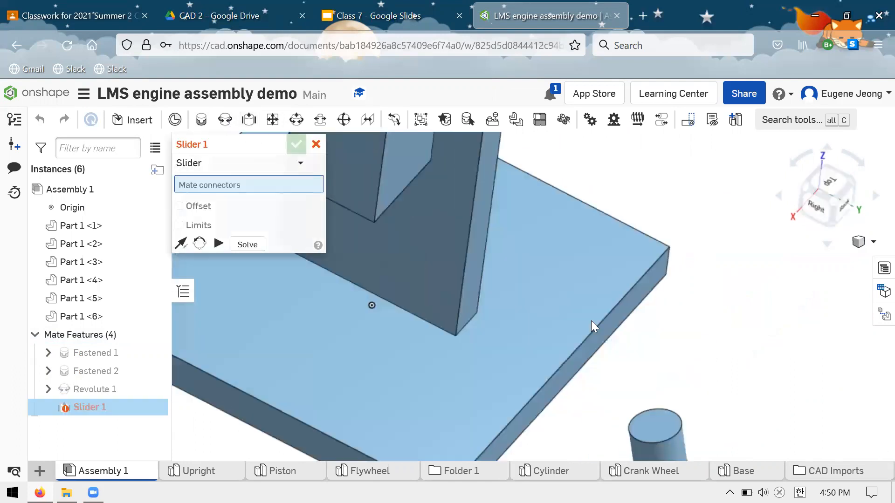
left_click(656, 421)
scroll(558, 276, "down", 5)
right_click_drag(558, 276, 531, 190)
scroll(515, 278, "down", 1)
scroll(516, 278, "up", 7)
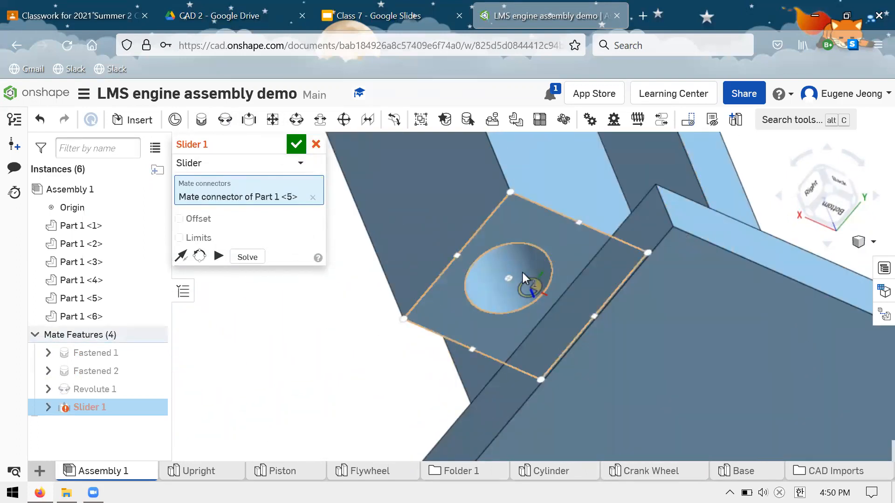
left_click(583, 282)
scroll(614, 296, "up", 3)
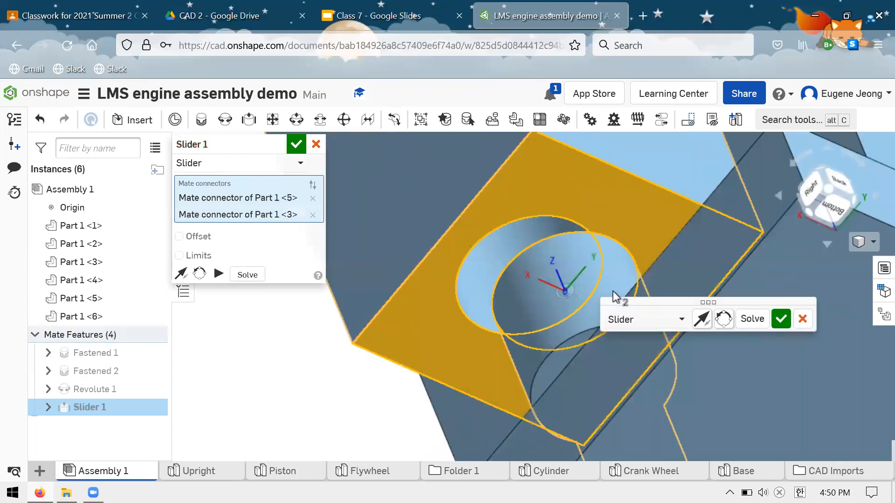
left_click(312, 215)
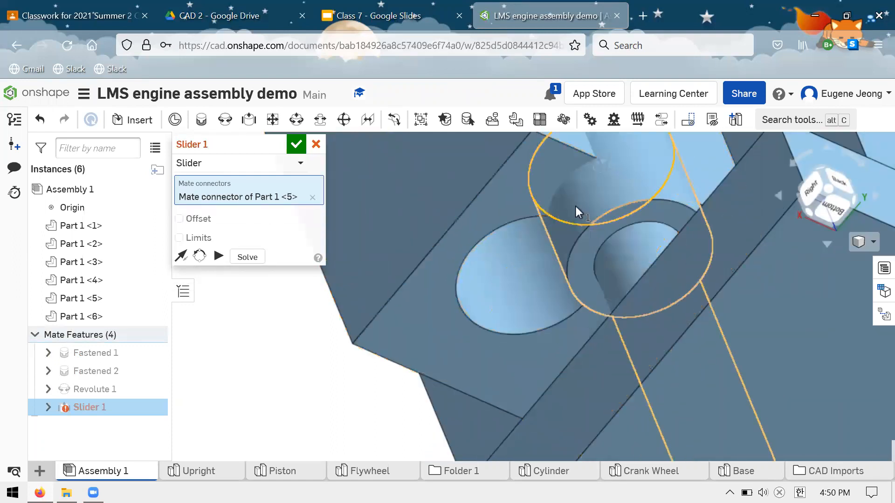
left_click(519, 273)
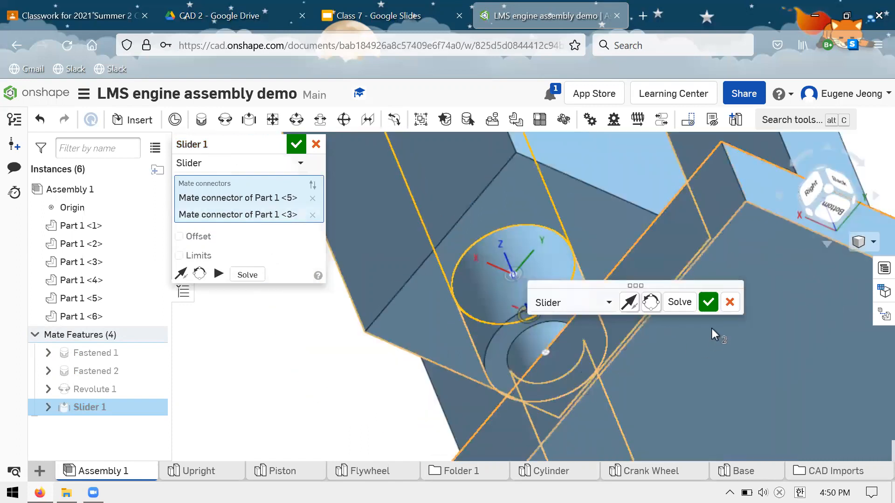
left_click(708, 302)
Discard the unused second Slider mate, and move the piston in the cylinder so both parts swing on the upright.
right_click_drag(594, 250, 599, 258)
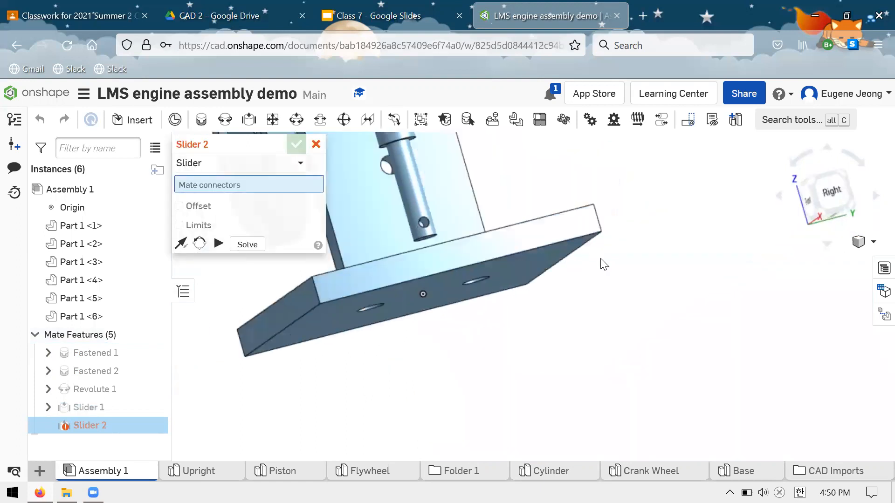
scroll(599, 257, "down", 3)
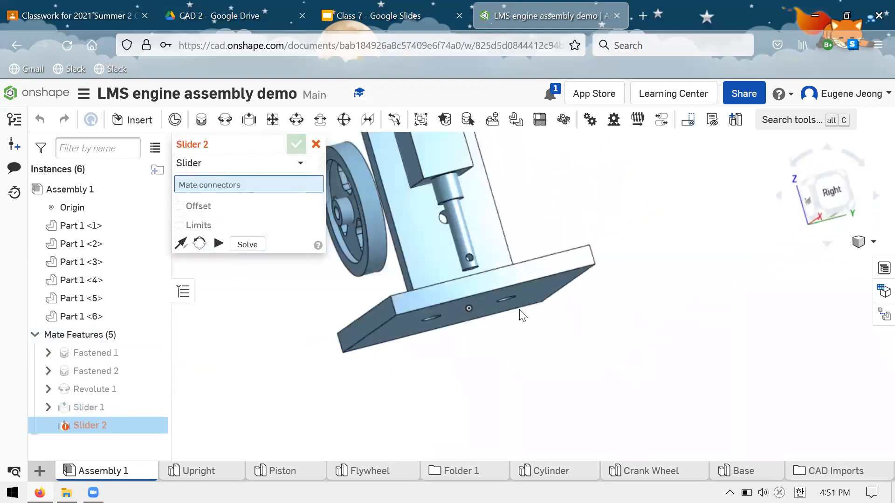
scroll(421, 263, "down", 2)
left_click(316, 145)
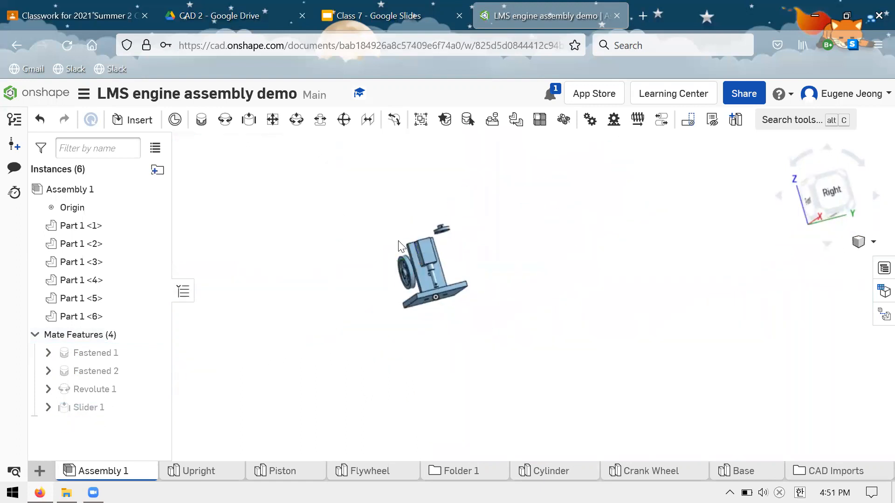
scroll(434, 287, "up", 2)
scroll(433, 287, "up", 2)
right_click_drag(567, 296, 503, 329)
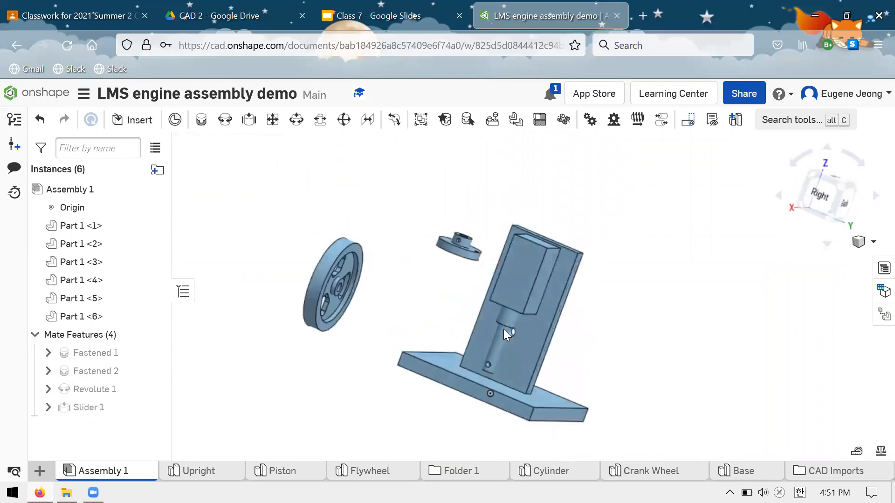
left_click_drag(499, 327, 475, 299)
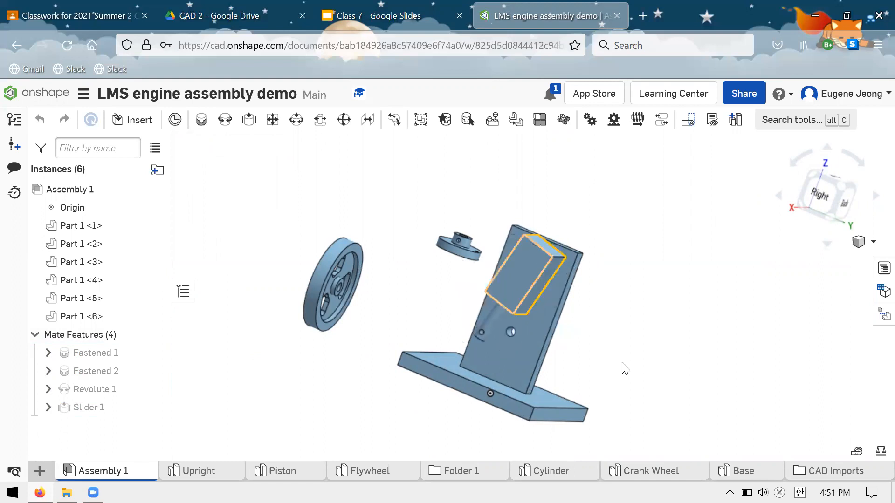
right_click_drag(588, 347, 570, 352)
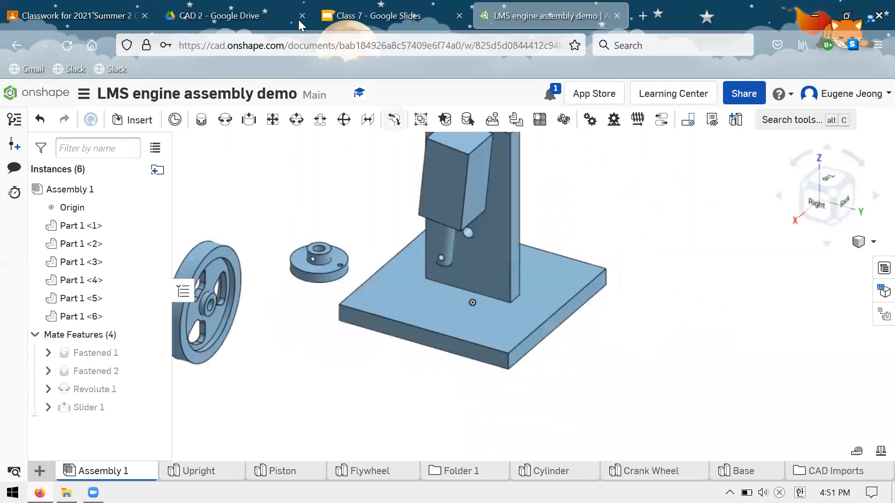
Switch to Google Classroom and open the Oscillating Steam Engine link from the LittleMachineShop.com drawings post.
left_click(224, 17)
left_click(80, 18)
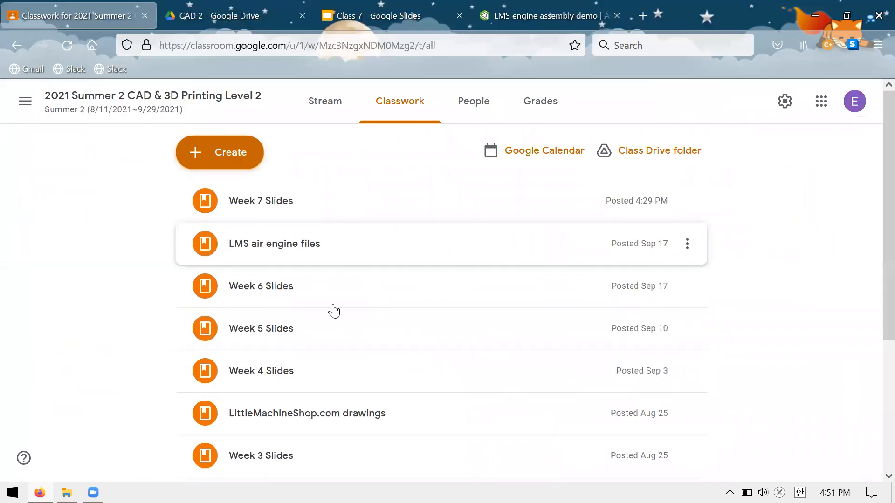
scroll(334, 311, "down", 3)
left_click(331, 266)
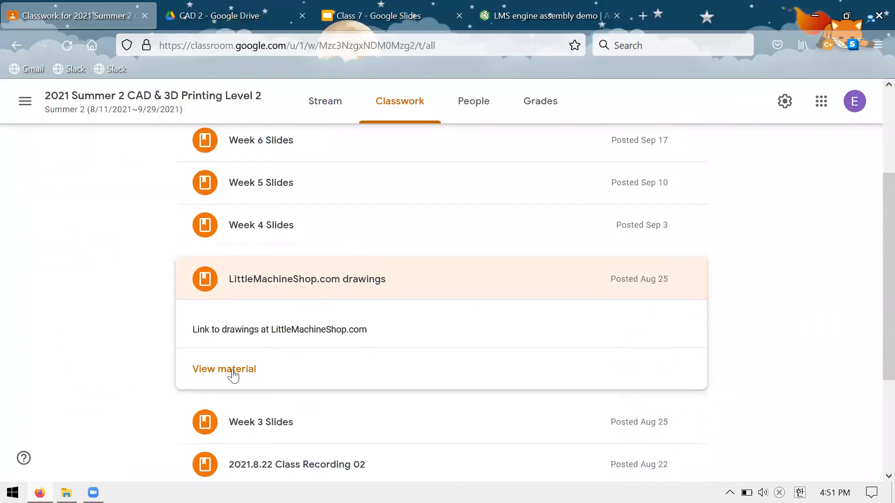
scroll(333, 317, "down", 3)
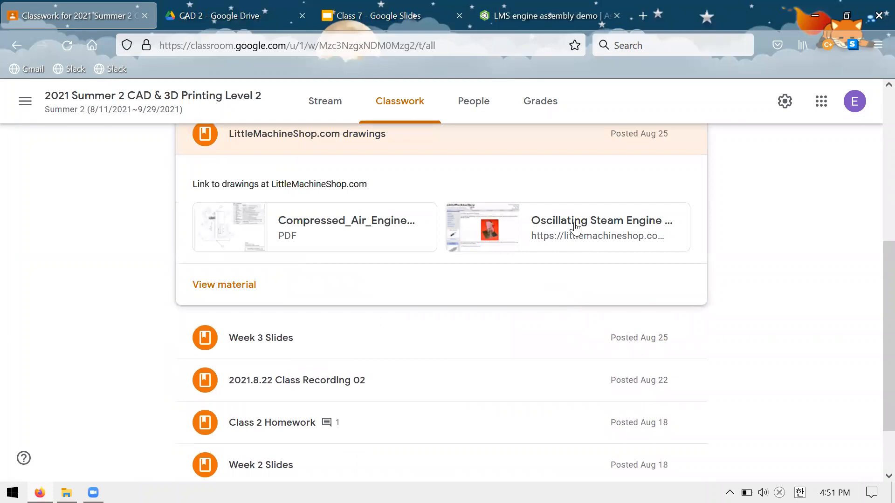
left_click(576, 227)
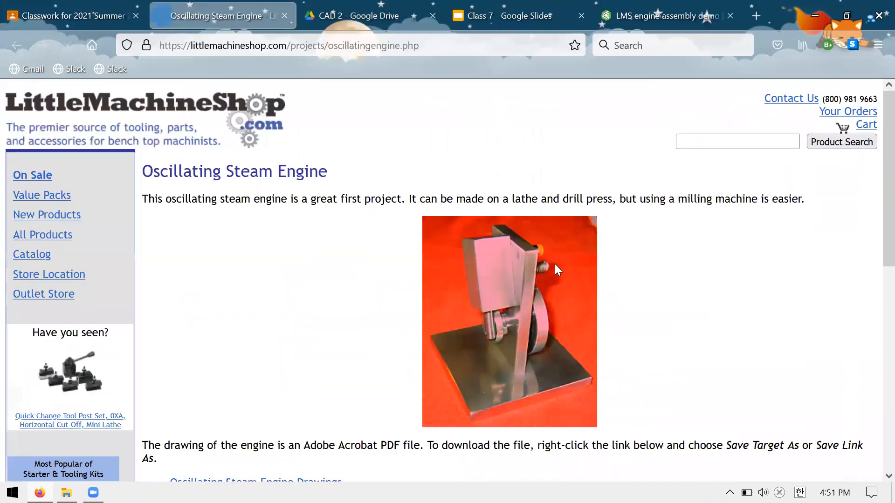
Examine the photo of the finished oscillating steam engine, and return to the Onshape assembly.
scroll(541, 305, "down", 1)
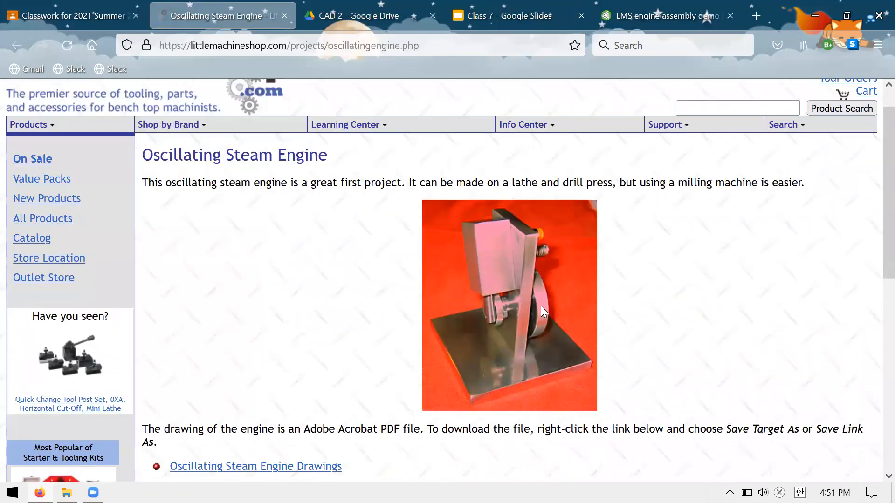
scroll(500, 268, "down", 1)
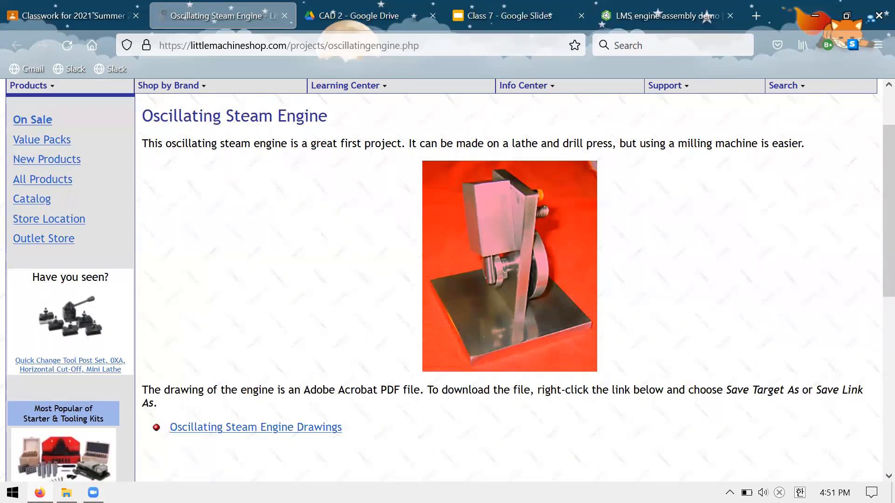
key("ctrl+Tab")
key("ctrl+Tab")
key("ctrl+Tab")
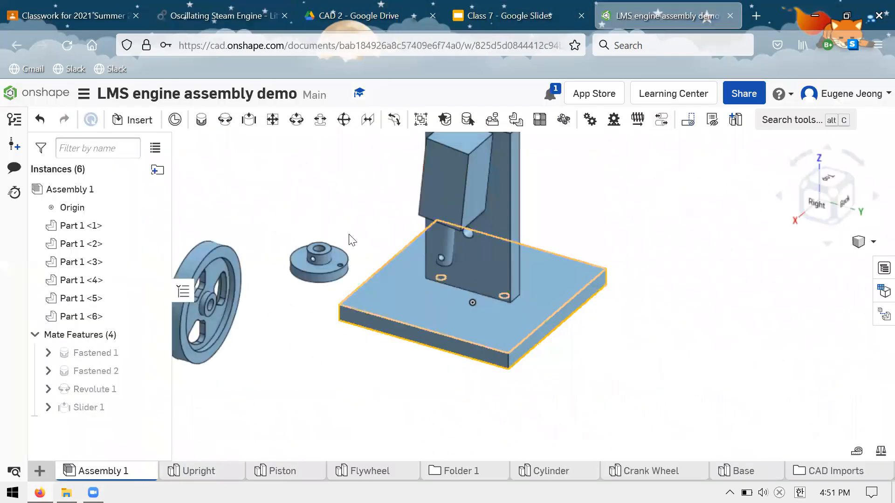
Compare the crank wheel's small off-centre hole with the cross hole at the piston's lower end, and clear the selection.
scroll(316, 275, "up", 5)
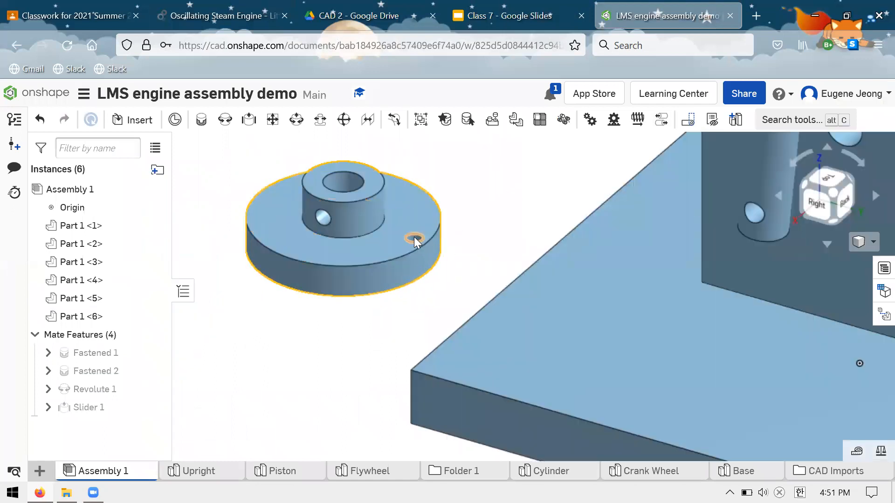
left_click(414, 237)
scroll(686, 225, "down", 2)
scroll(655, 194, "up", 5)
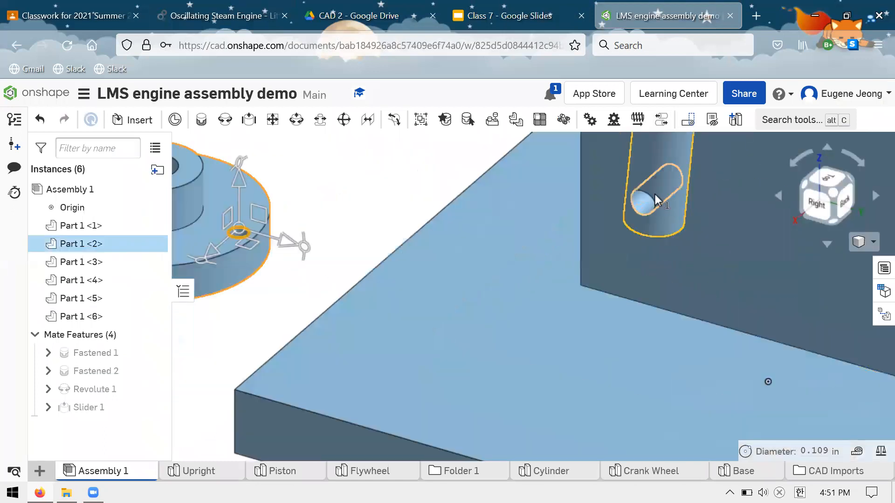
left_click(647, 204)
scroll(496, 253, "down", 5)
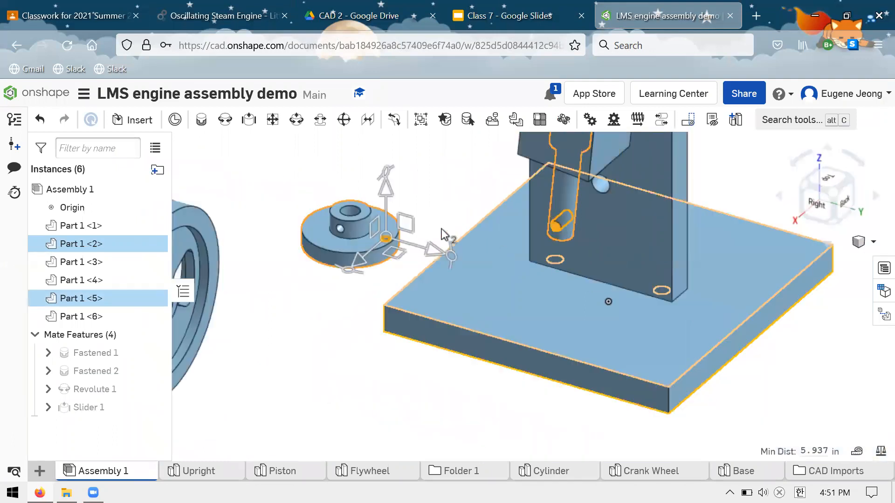
left_click(407, 180)
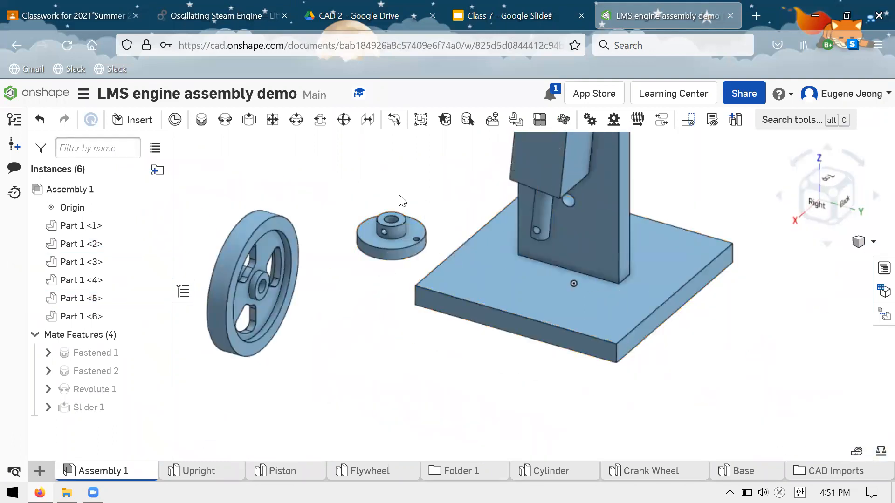
scroll(600, 250, "down", 3)
scroll(648, 243, "up", 4)
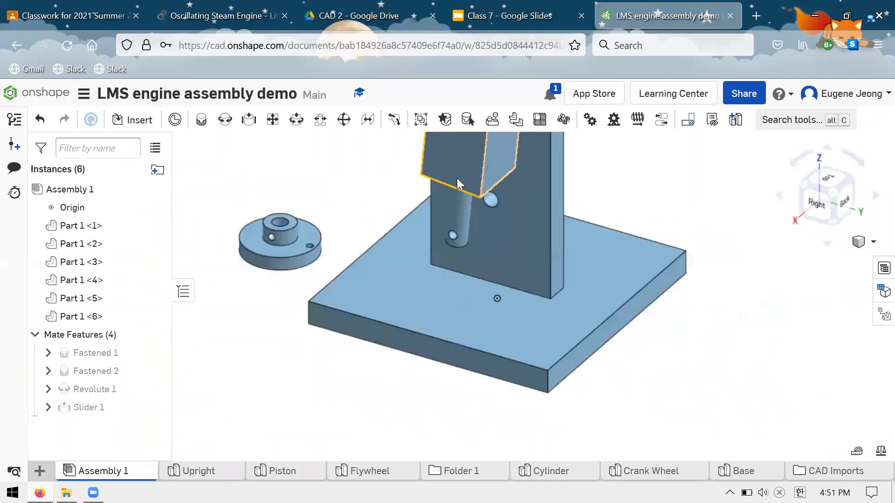
Add a Revolute mate between the crank wheel's hub bore and the upright's lower hole, placing the wheel in front of the upright.
left_click(228, 122)
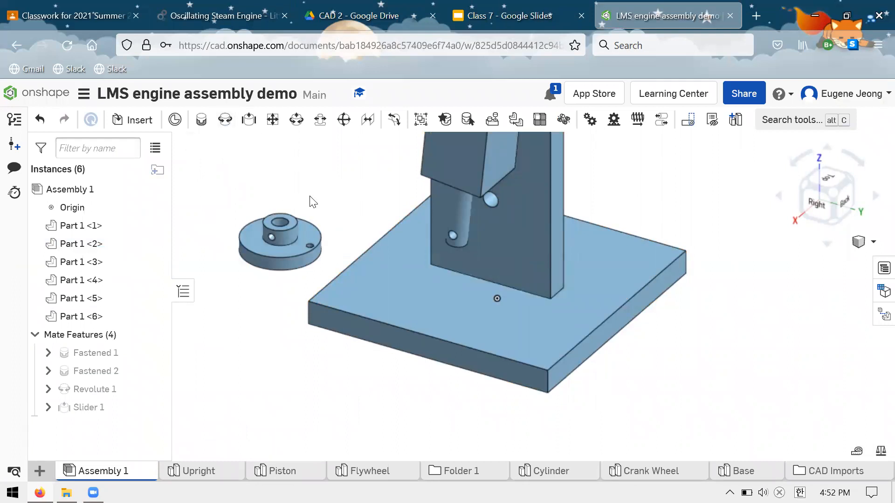
scroll(474, 256, "down", 3)
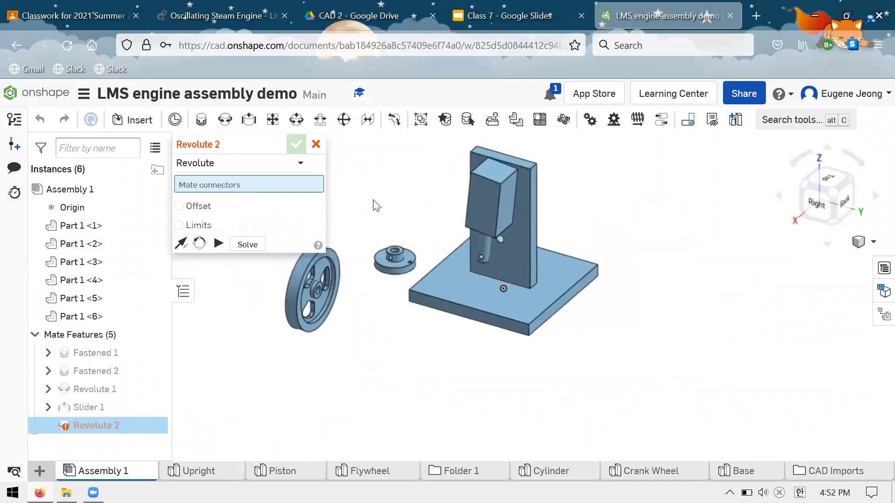
scroll(371, 202, "up", 6)
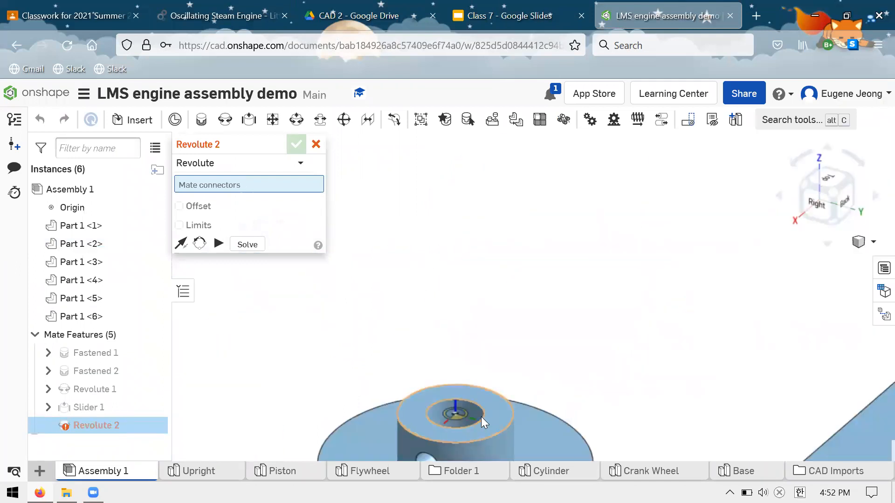
left_click(481, 417)
scroll(466, 193, "down", 2)
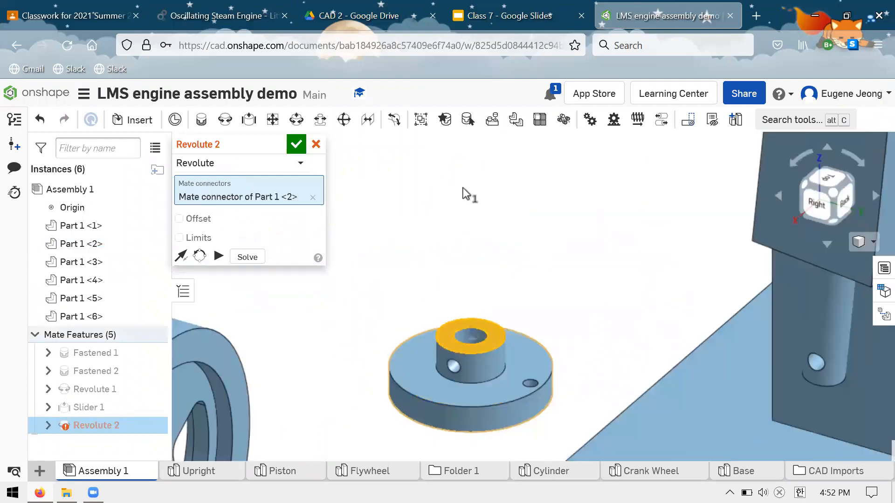
scroll(465, 193, "down", 3)
scroll(594, 328, "up", 4)
scroll(657, 267, "down", 4)
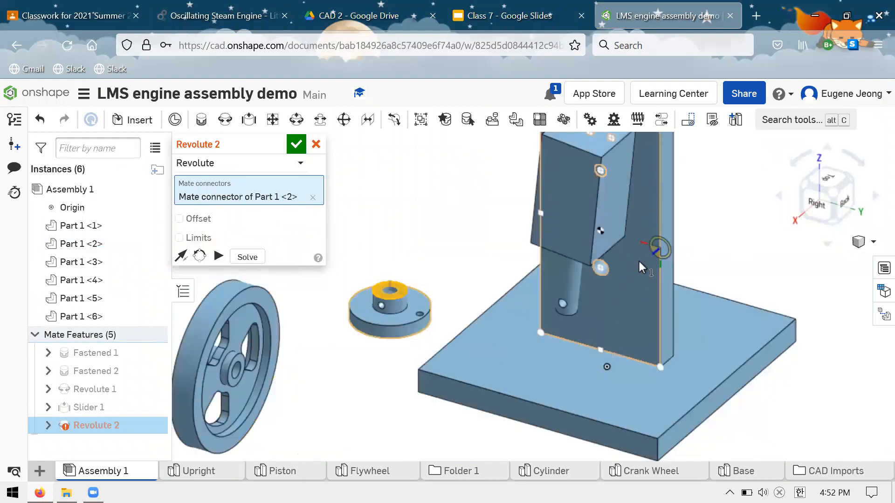
scroll(625, 277, "up", 2)
scroll(603, 267, "down", 3)
scroll(603, 264, "up", 6)
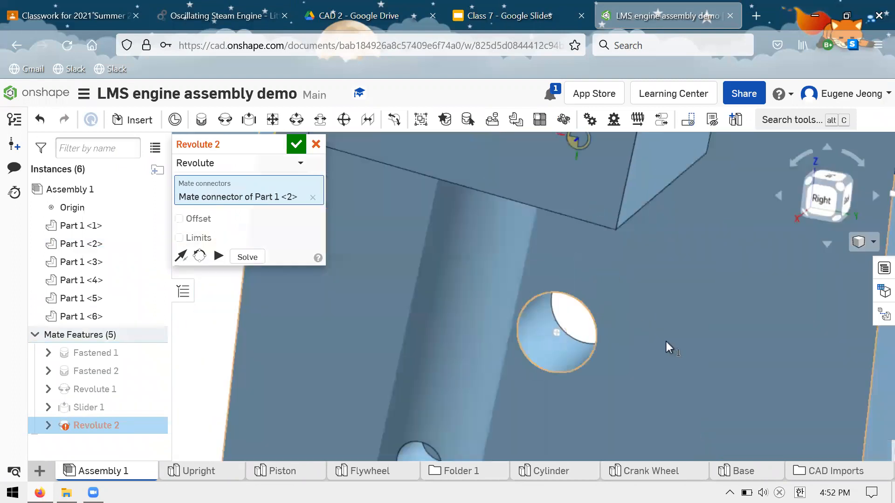
left_click(628, 305)
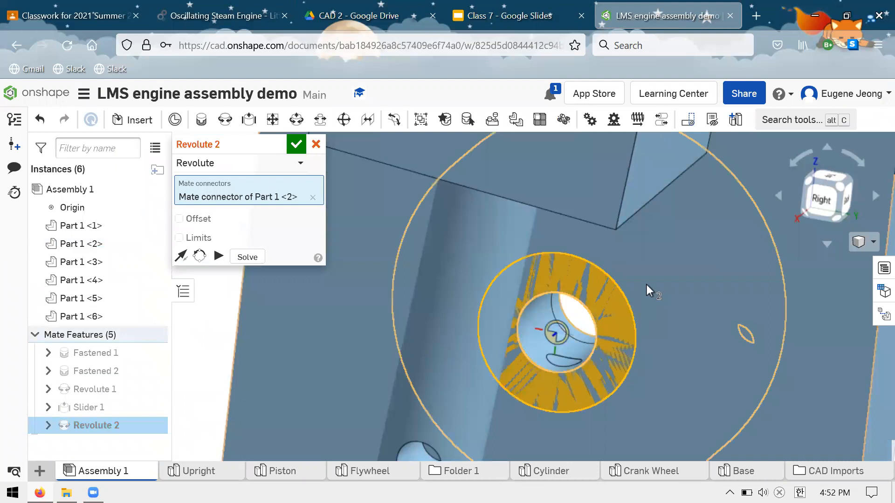
scroll(646, 285, "down", 3)
scroll(505, 248, "down", 3)
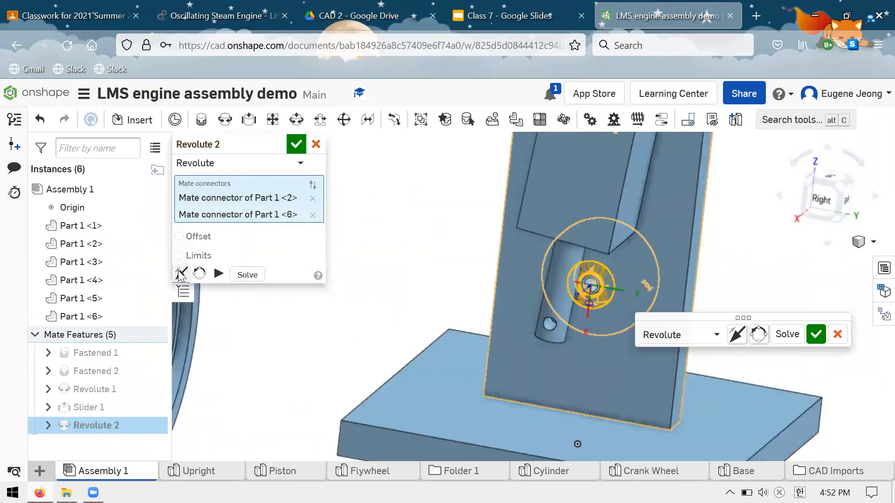
left_click(299, 145)
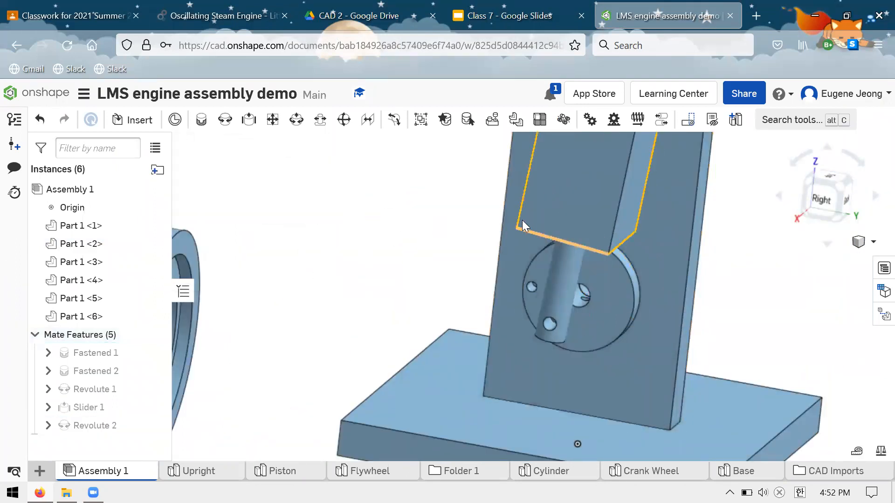
Turn the crank wheel and move the piston and cylinder to test how the mated parts travel on the upright.
right_click_drag(566, 245, 504, 227)
scroll(504, 245, "up", 4)
scroll(516, 251, "down", 6)
right_click_drag(608, 267, 594, 270)
scroll(606, 274, "up", 3)
scroll(606, 274, "up", 3)
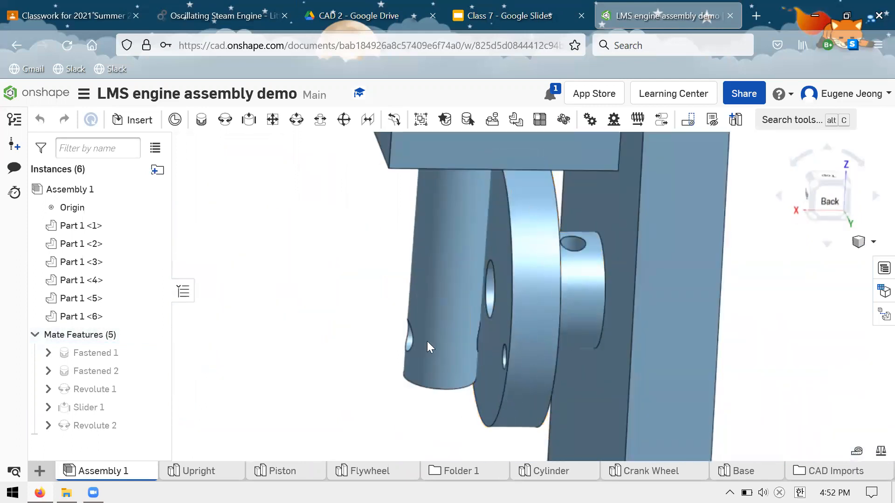
scroll(591, 320, "down", 2)
scroll(560, 290, "down", 4)
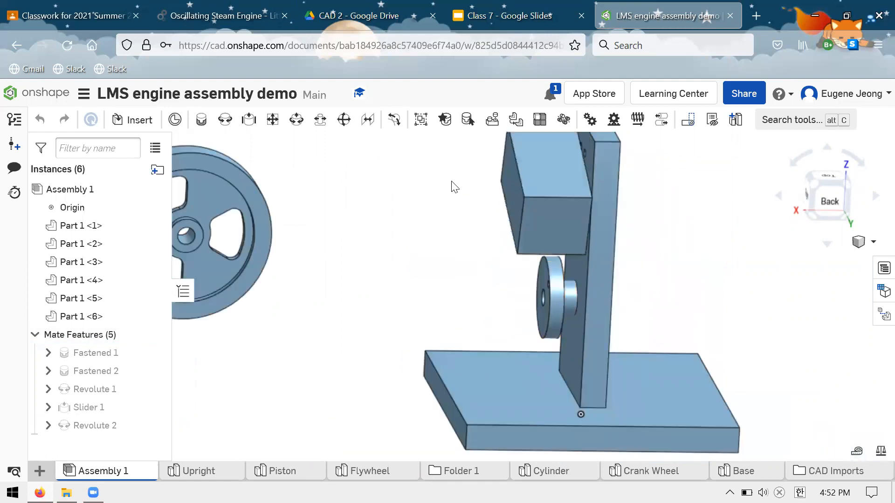
right_click_drag(639, 315, 493, 171)
scroll(527, 291, "up", 2)
scroll(529, 300, "down", 2)
right_click_drag(627, 296, 701, 243)
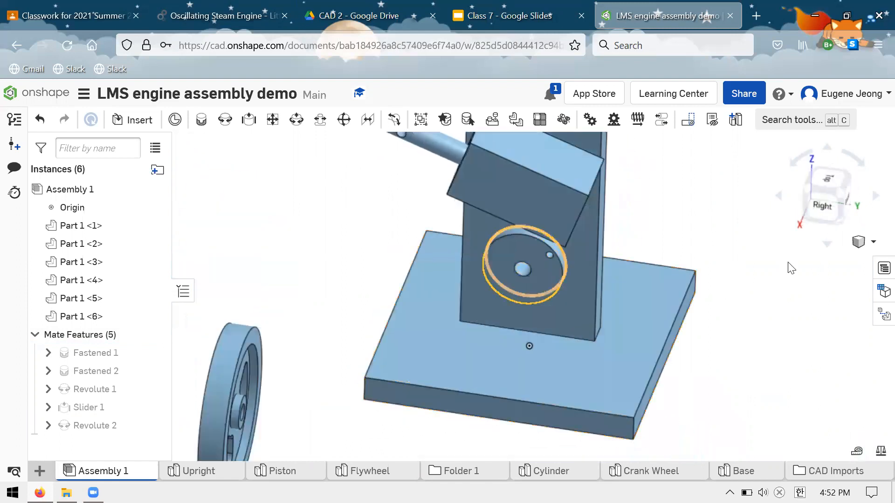
From the right-side view, push the piston partly into the cylinder and swing both down in front of the crank wheel.
key("shift+4")
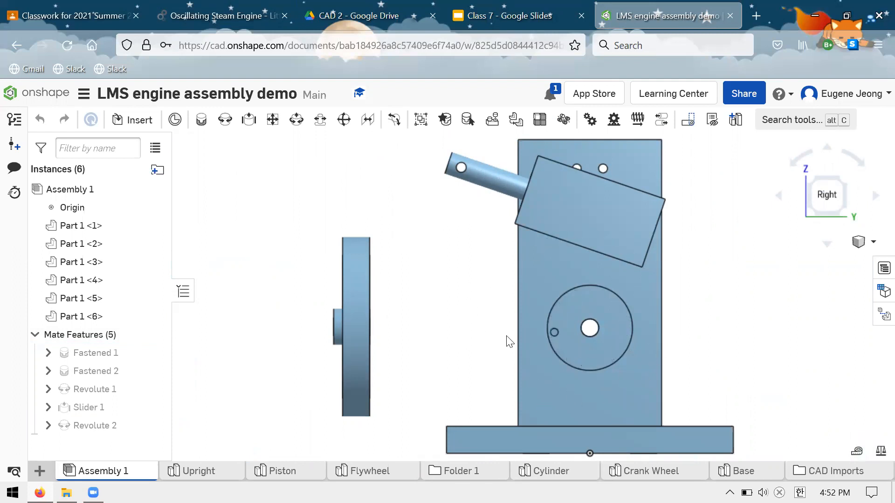
left_click_drag(463, 197, 505, 223)
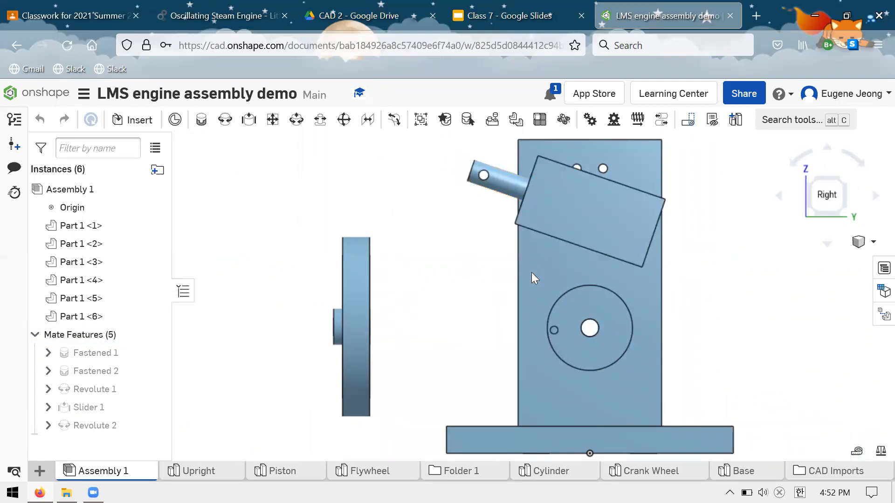
left_click_drag(552, 310, 537, 331)
right_click_drag(671, 310, 683, 311)
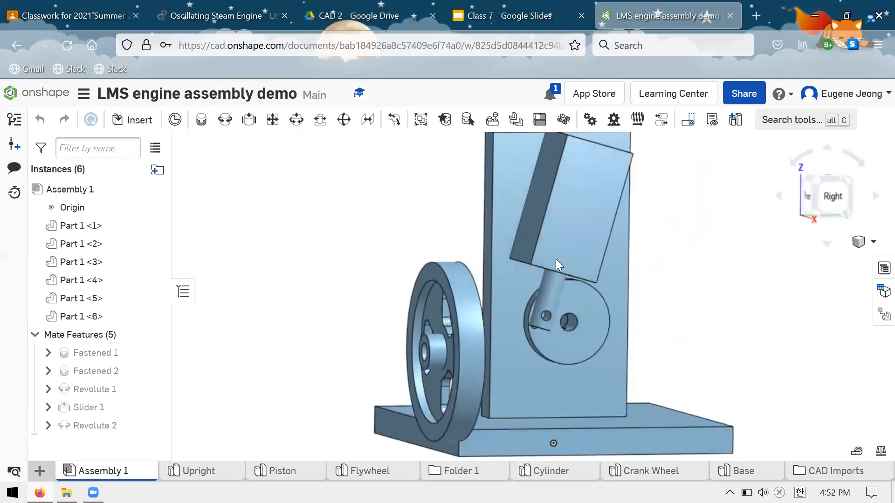
Examine the piston's cross hole against the crank wheel's off-centre hole, viewed from several angles.
scroll(427, 288, "up", 3)
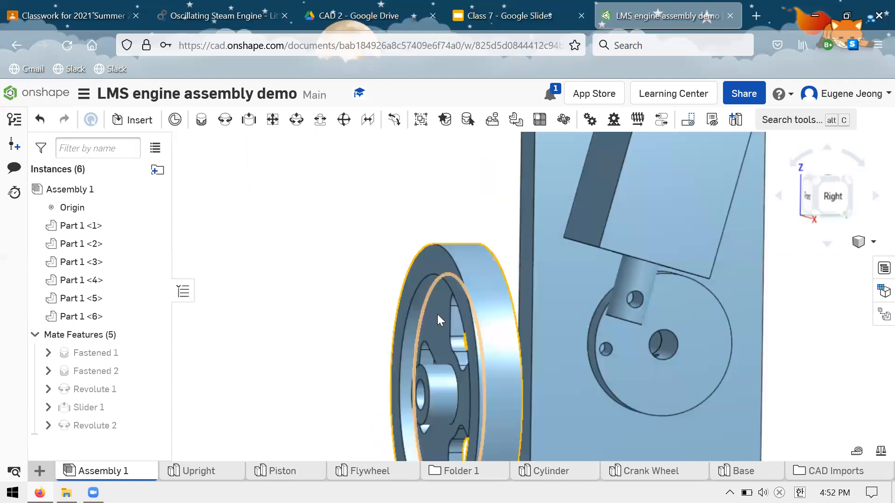
scroll(438, 314, "down", 5)
right_click_drag(629, 289, 609, 299)
scroll(608, 299, "up", 5)
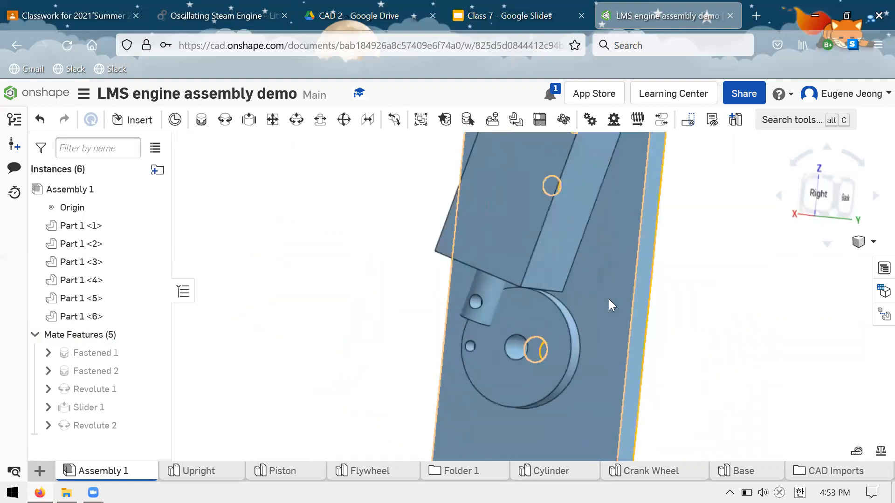
scroll(609, 300, "down", 5)
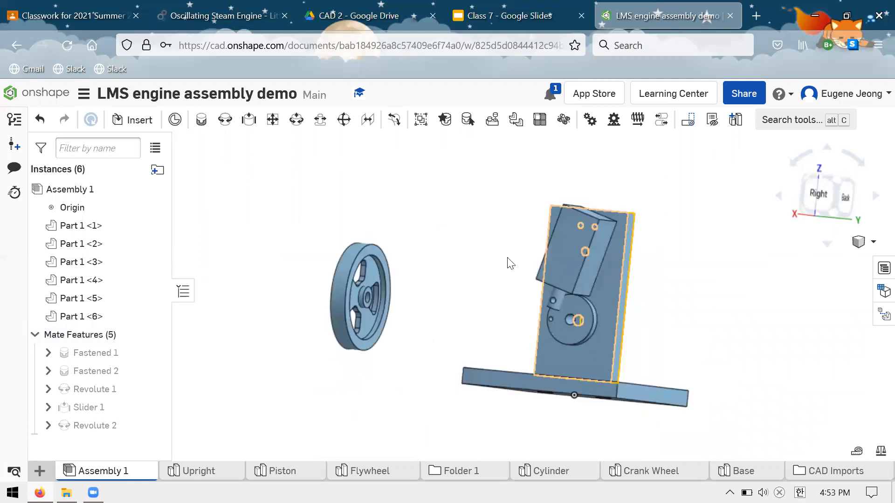
scroll(447, 301, "down", 1)
scroll(496, 257, "up", 2)
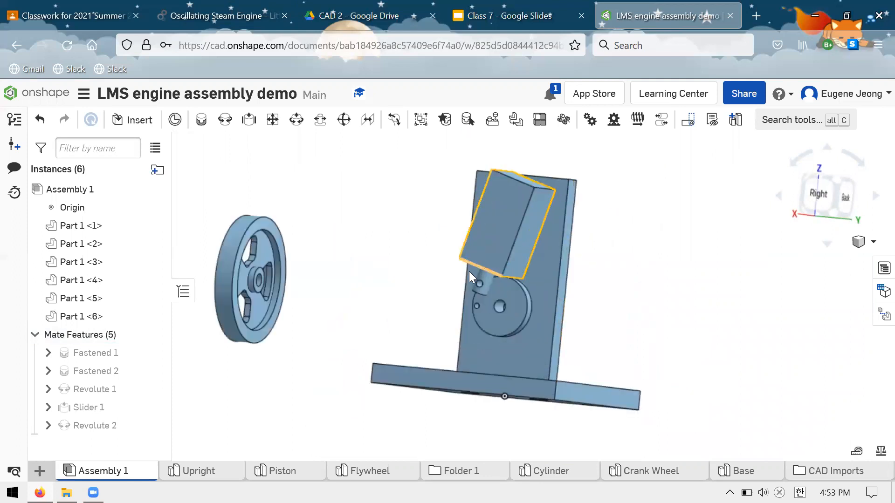
scroll(468, 271, "up", 4)
scroll(536, 313, "up", 5)
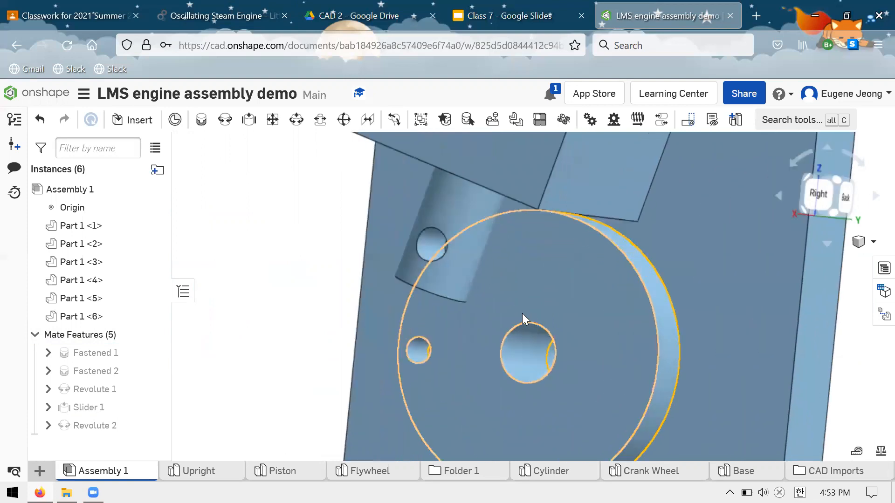
scroll(538, 277, "up", 5)
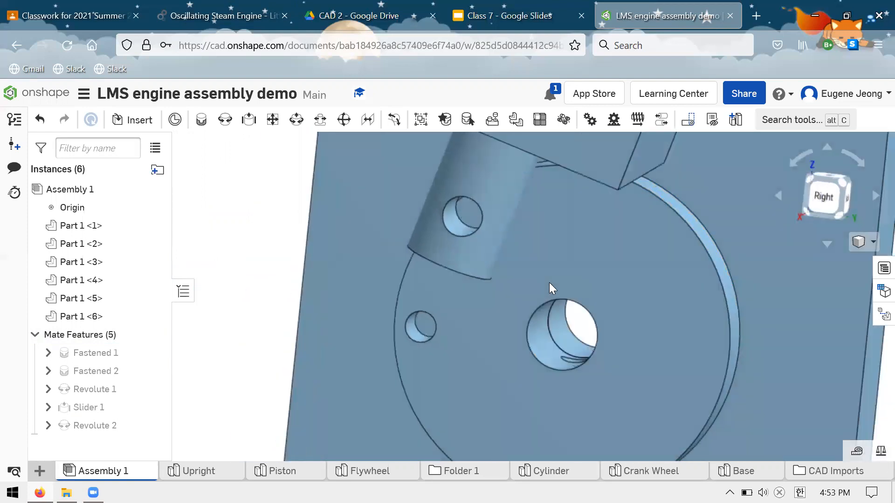
Slide the piston slightly further into the cylinder and turn the crank wheel until its small hole sits beside the piston's lower end.
right_click_drag(533, 294, 534, 271)
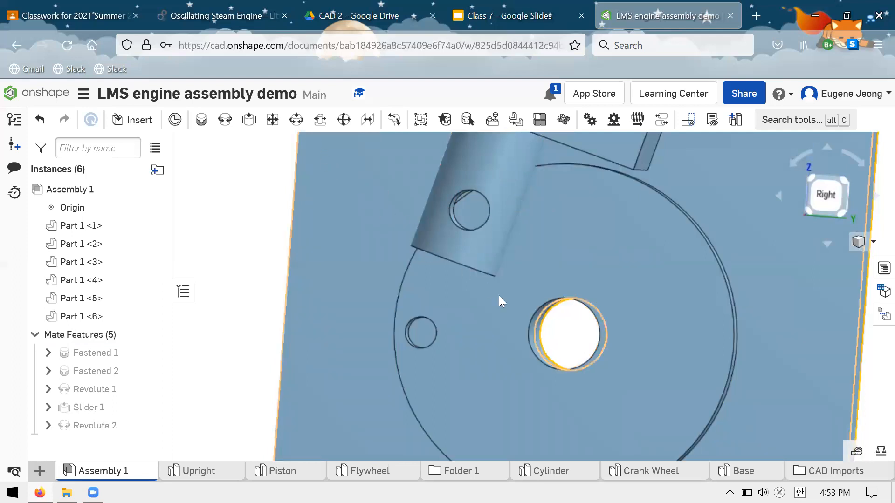
key("ctrl+z")
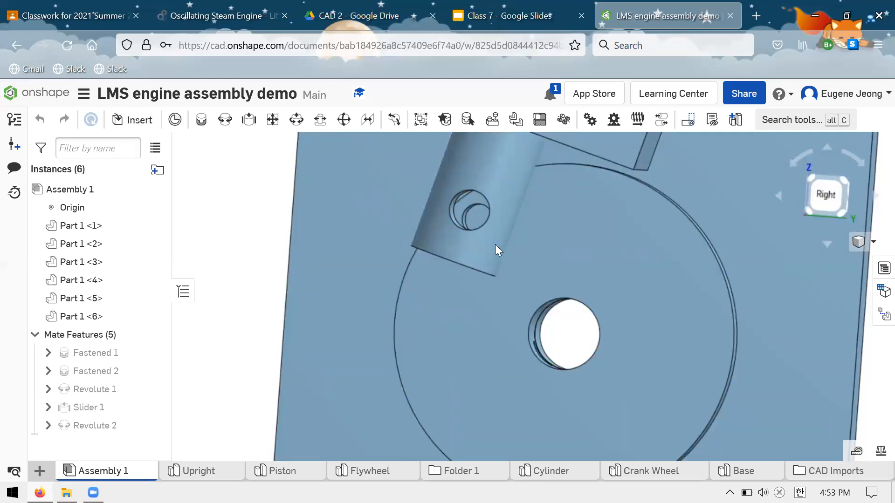
left_click_drag(495, 240, 591, 220)
left_click_drag(495, 198, 616, 192)
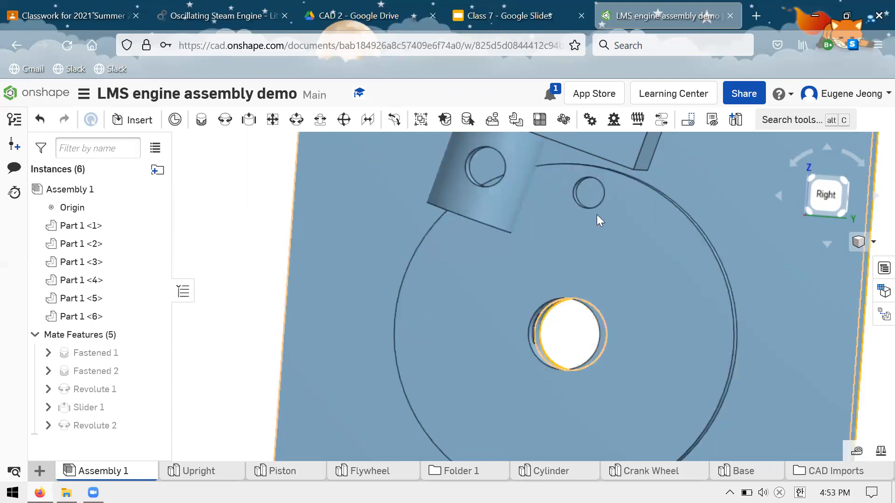
key("ctrl+z")
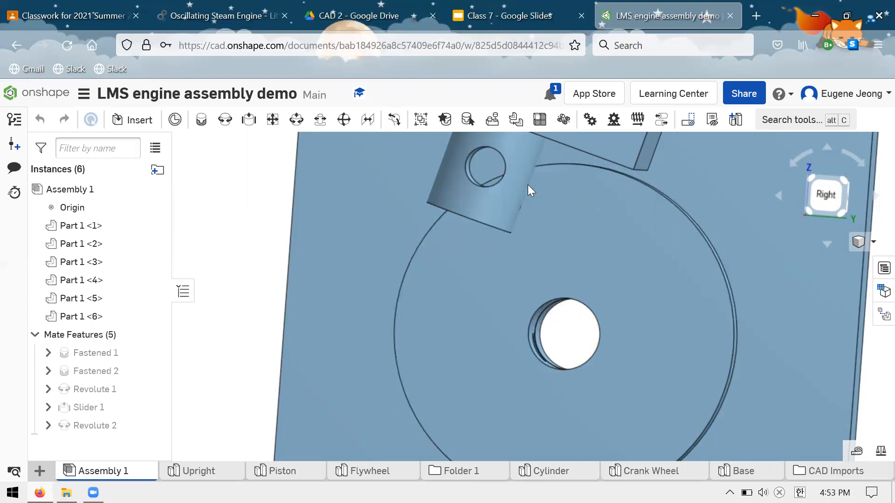
left_click_drag(577, 197, 579, 209)
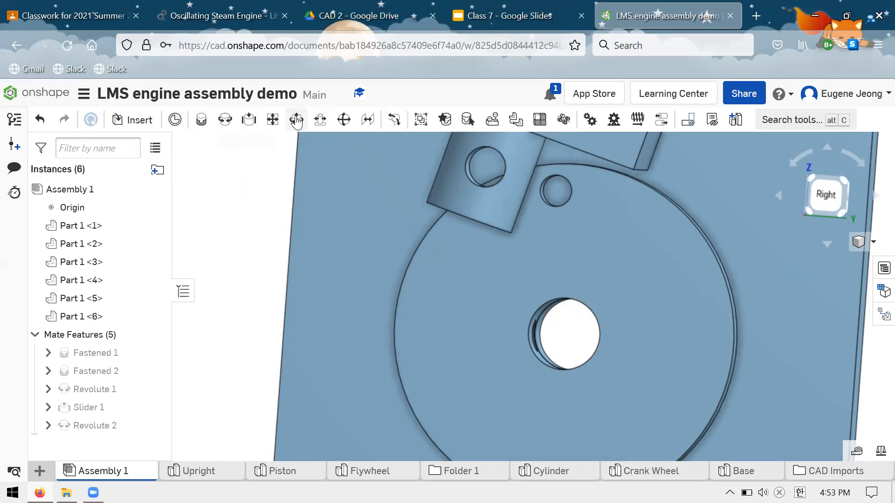
Inspect the piston's cross hole and the crank wheel's off-centre hole by selecting each one, and clear the selection.
right_click_drag(569, 252, 564, 233)
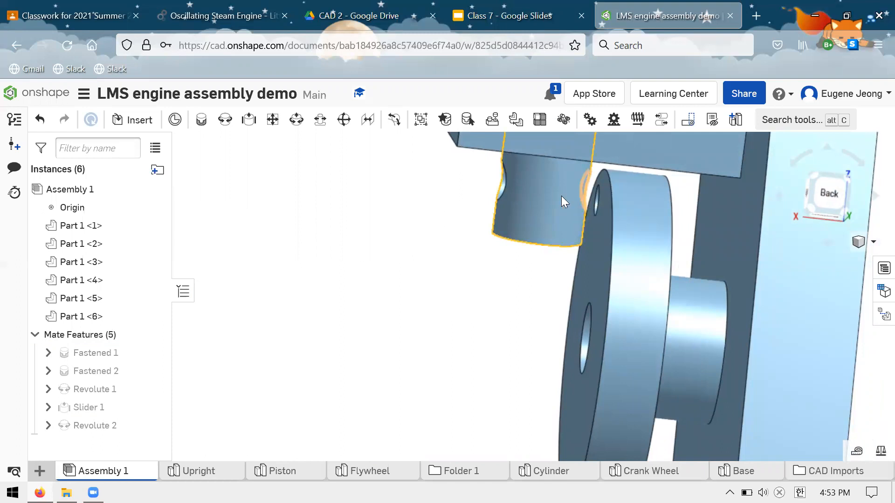
right_click_drag(518, 198, 496, 181)
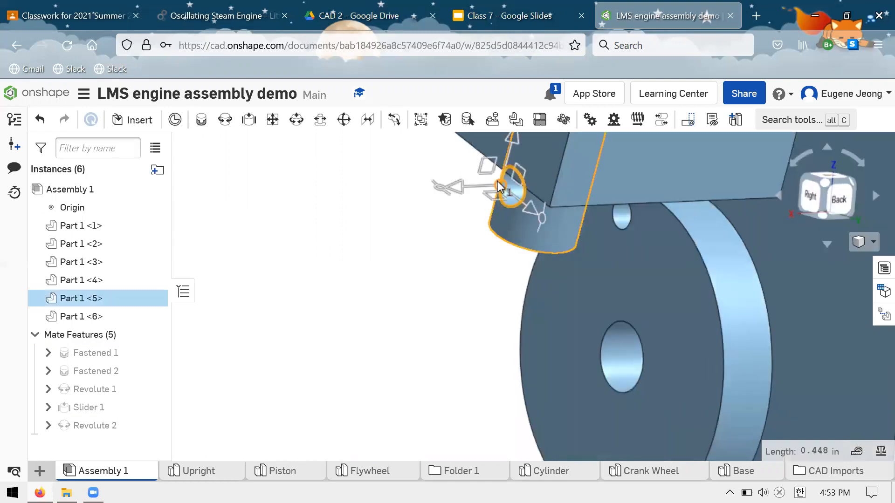
left_click(507, 193)
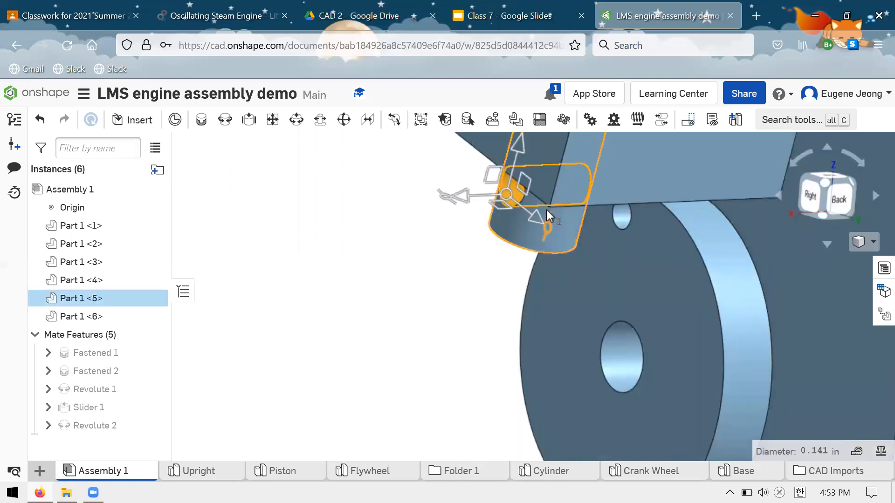
right_click_drag(473, 305, 470, 286)
left_click(470, 286)
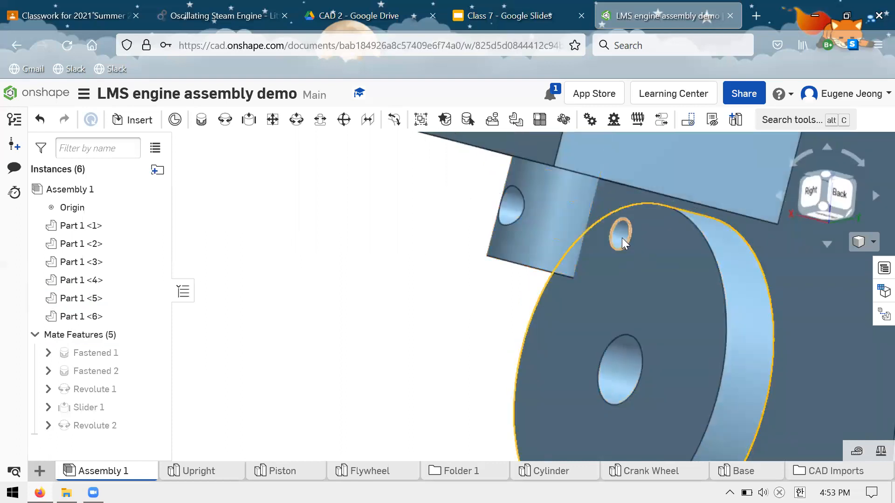
left_click(609, 241)
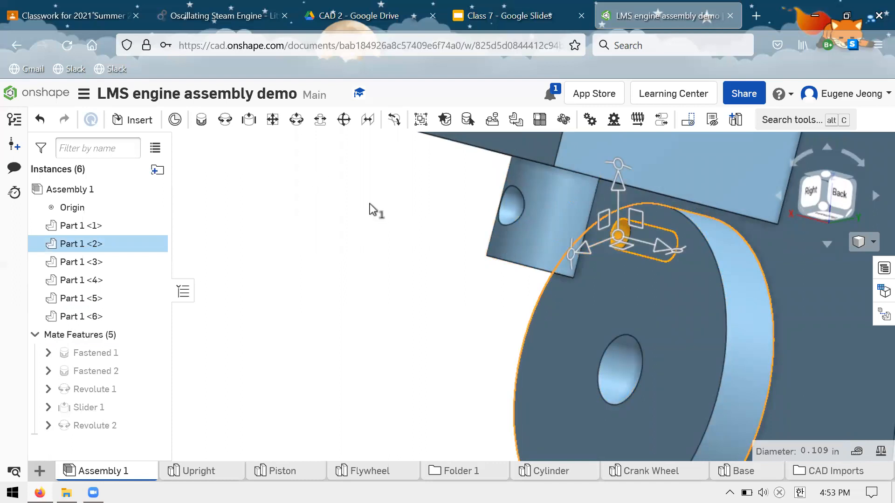
left_click(369, 210)
Examine the piston's lower end and the crank wheel's off-centre hole up close and from below the cylinder.
scroll(368, 221, "up", 5)
scroll(373, 221, "down", 10)
scroll(574, 245, "up", 4)
scroll(373, 191, "down", 3)
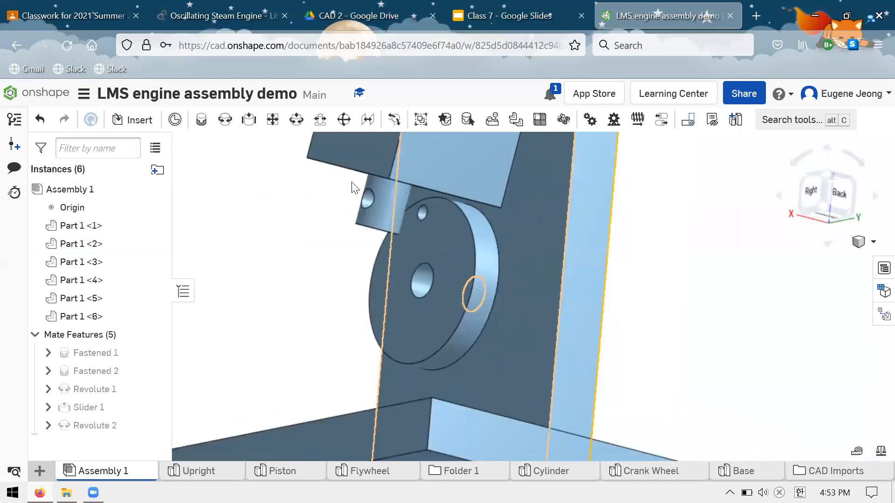
scroll(352, 182, "down", 1)
right_click_drag(382, 197, 396, 297)
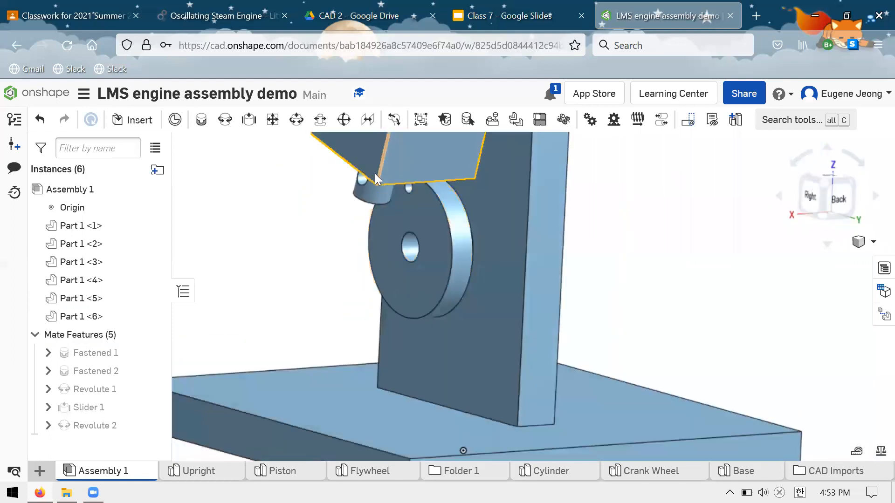
scroll(377, 175, "up", 1)
scroll(384, 172, "down", 2)
scroll(368, 180, "up", 2)
scroll(353, 190, "up", 3)
right_click_drag(320, 231, 286, 205)
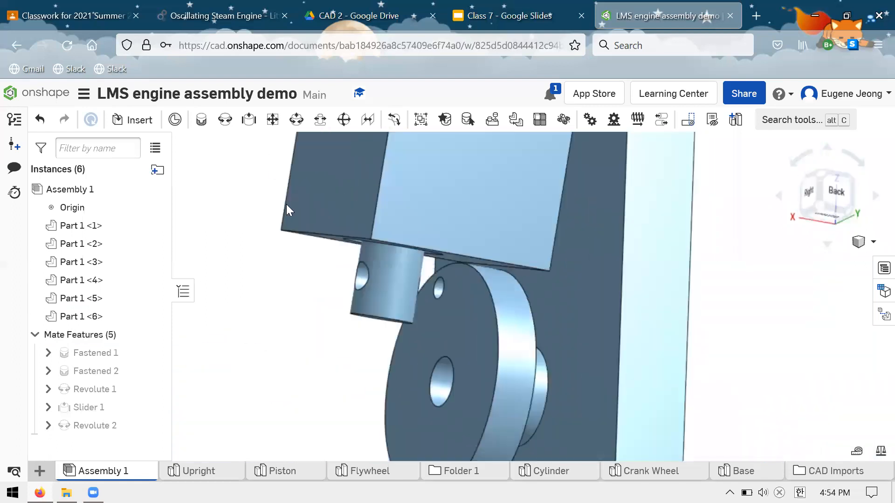
Add a cylindrical mate between the crank wheel's off-centre hole and the piston's cross hole, solve it and accept it.
left_click(294, 120)
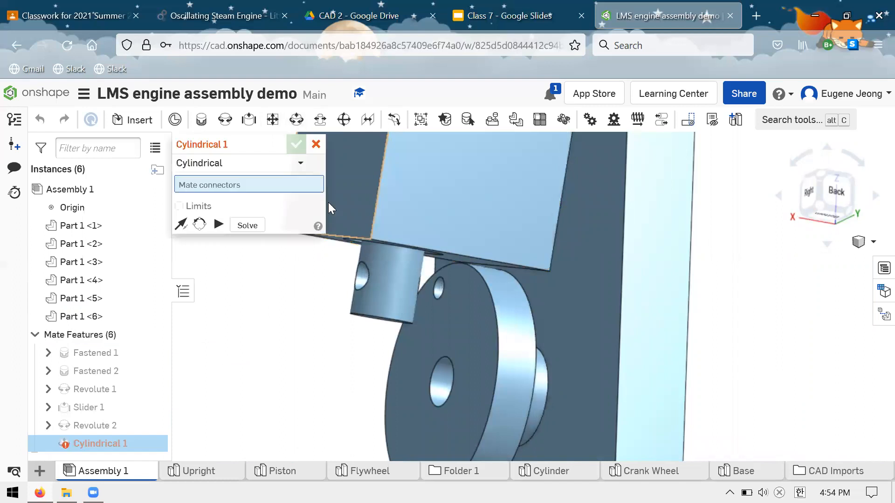
right_click_drag(279, 295, 294, 302)
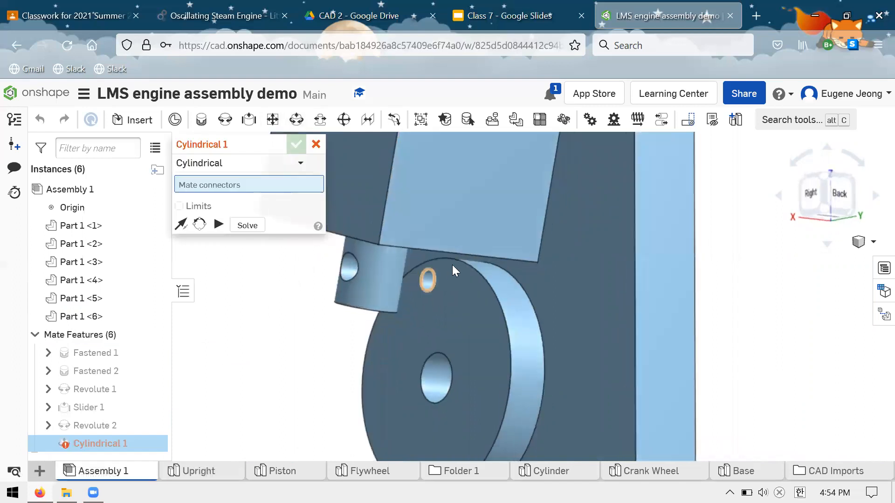
scroll(431, 276, "up", 2)
scroll(430, 276, "up", 2)
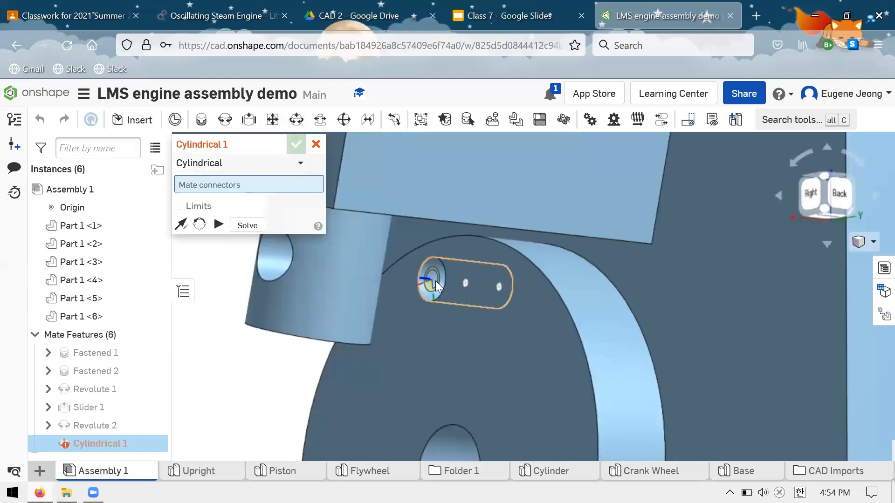
left_click(429, 281)
scroll(486, 296, "down", 2)
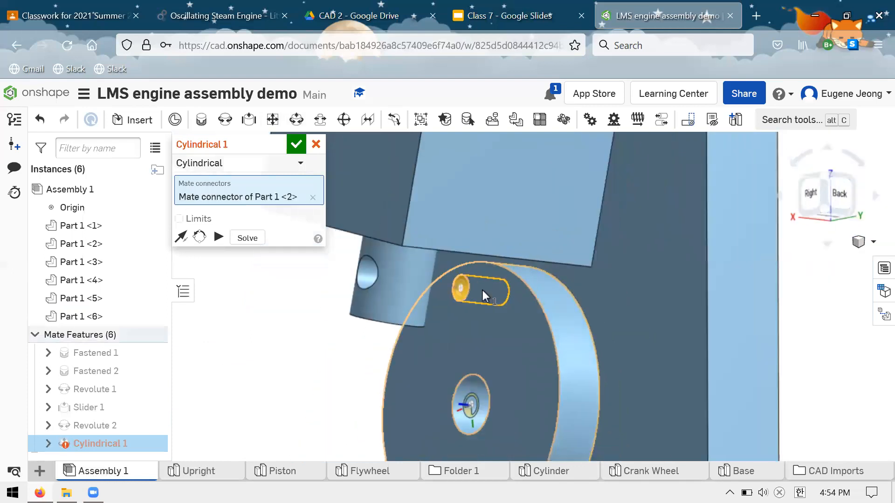
scroll(385, 274, "up", 4)
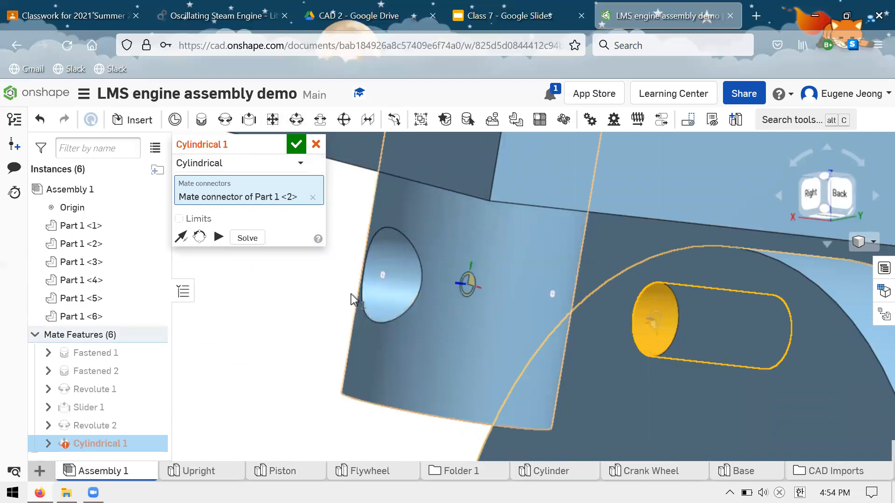
left_click(441, 284)
scroll(393, 231, "down", 4)
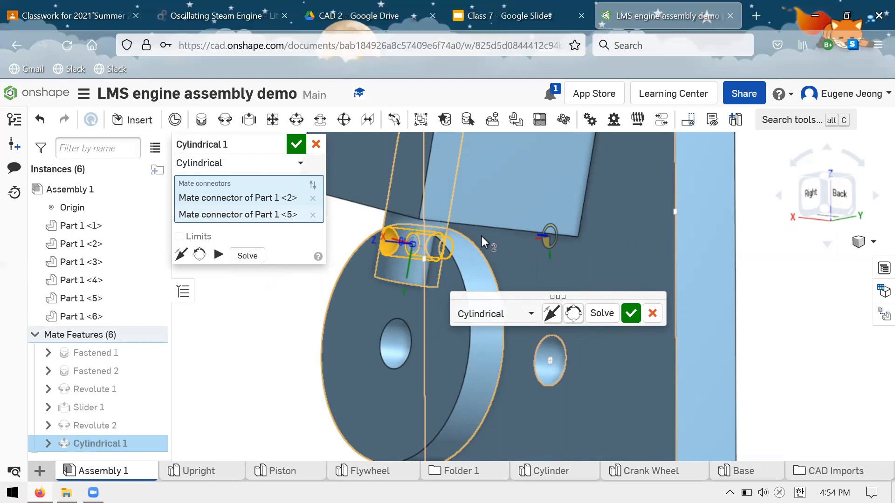
left_click(601, 314)
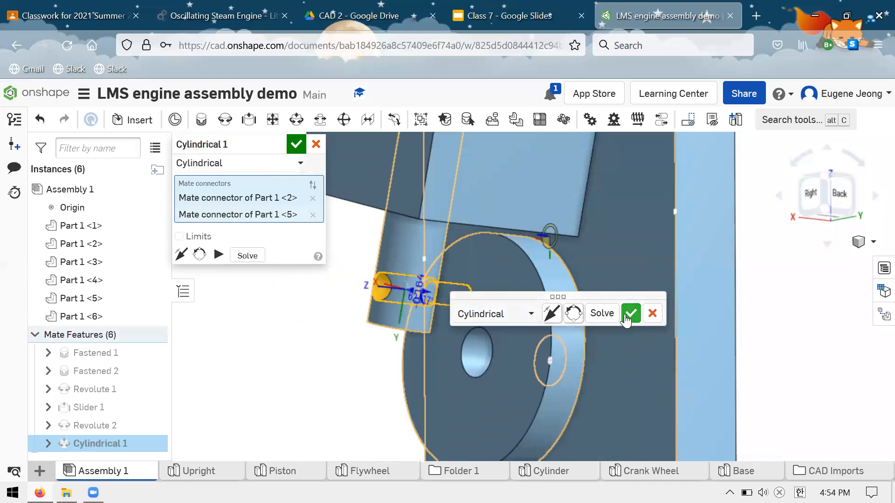
left_click(630, 313)
right_click_drag(562, 266, 549, 284)
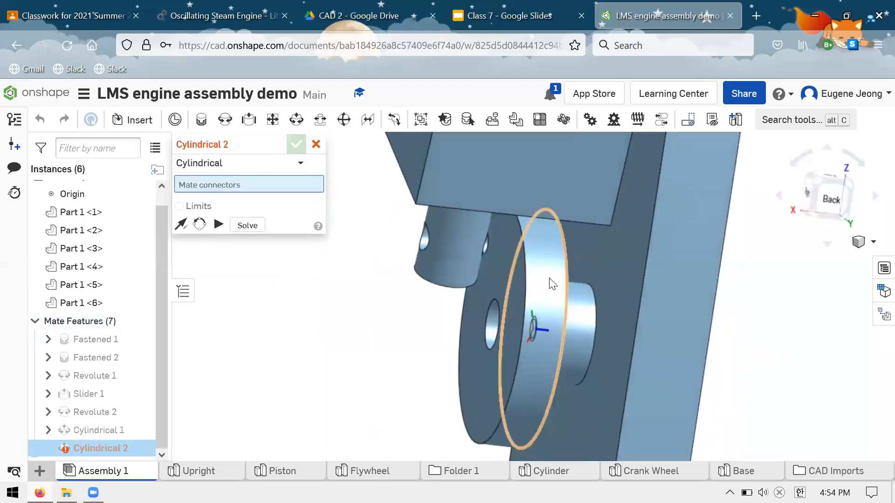
scroll(529, 273, "up", 3)
scroll(532, 277, "down", 3)
left_click(316, 144)
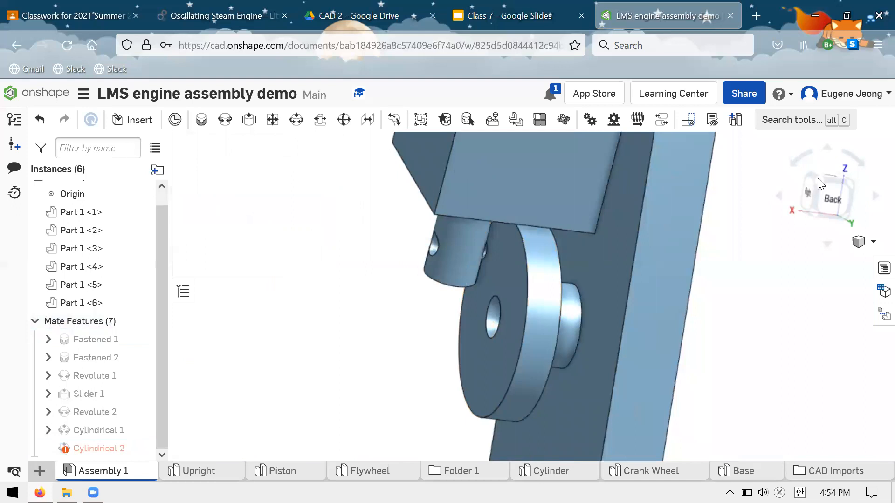
Examine the mated piston and crank wheel from several angles, briefly selecting the new cylindrical mate.
scroll(595, 263, "down", 3)
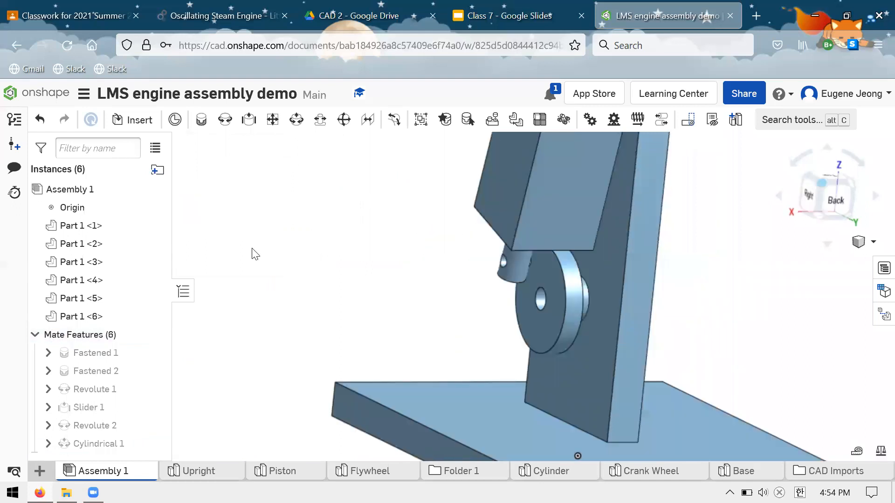
right_click_drag(711, 339, 755, 359)
scroll(619, 209, "down", 3)
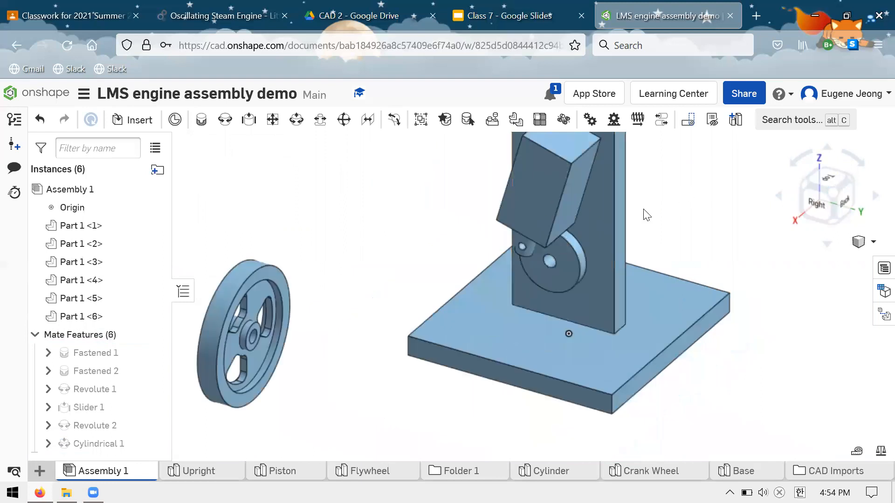
scroll(646, 215, "up", 2)
left_click_drag(555, 299, 381, 229)
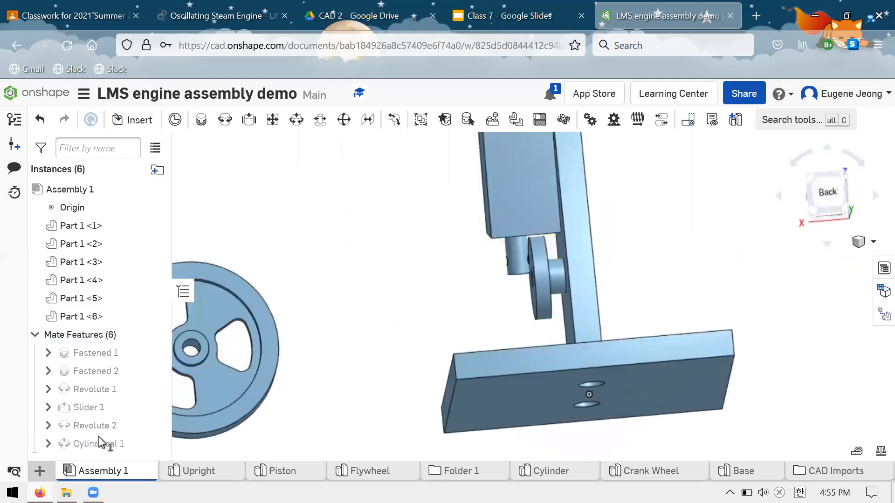
left_click(99, 438)
left_click(654, 315)
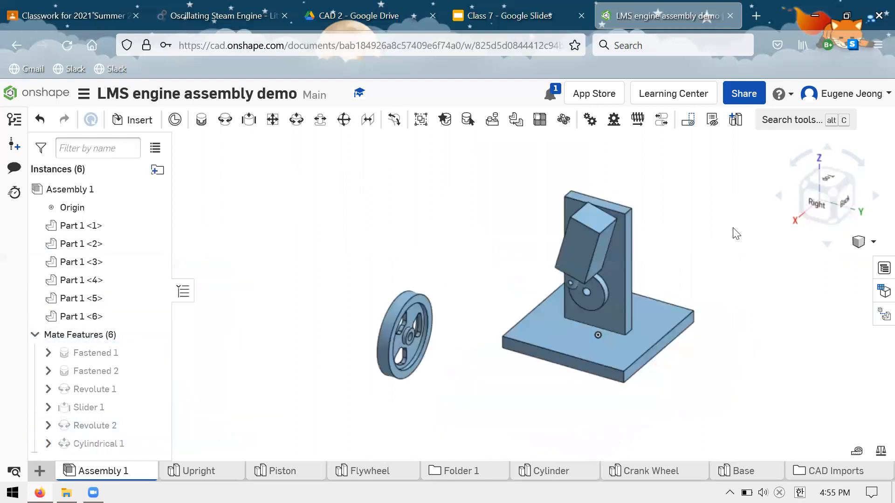
Rotate the crank wheel on the upright to drive the piston and swinging cylinder through their motion.
scroll(733, 227, "down", 2)
left_click(622, 232)
left_click(798, 331)
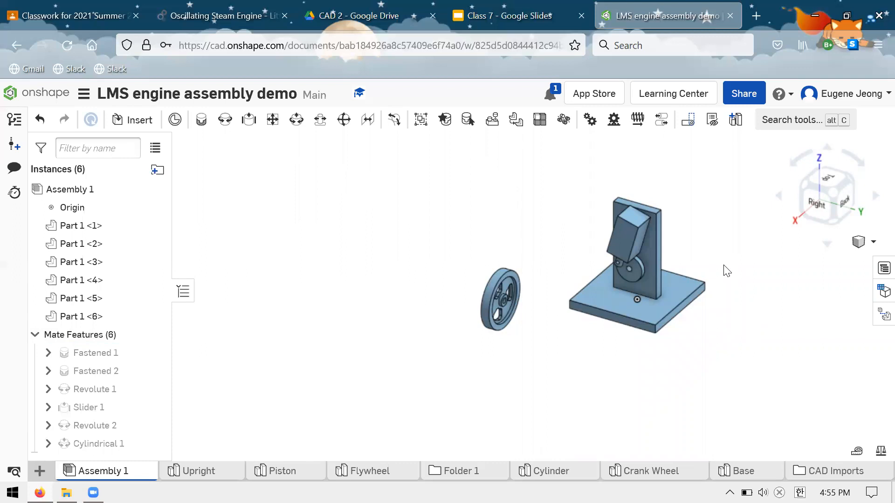
scroll(723, 265, "down", 3)
scroll(763, 260, "up", 2)
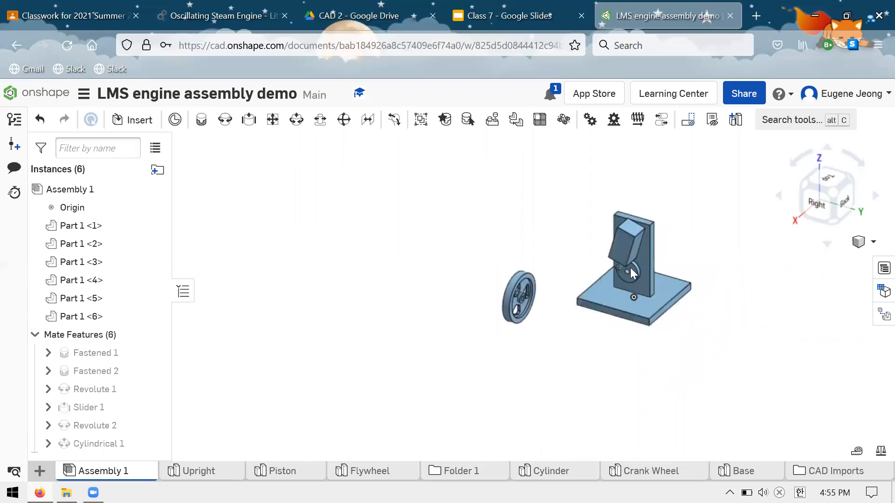
scroll(630, 268, "down", 1)
scroll(578, 294, "up", 4)
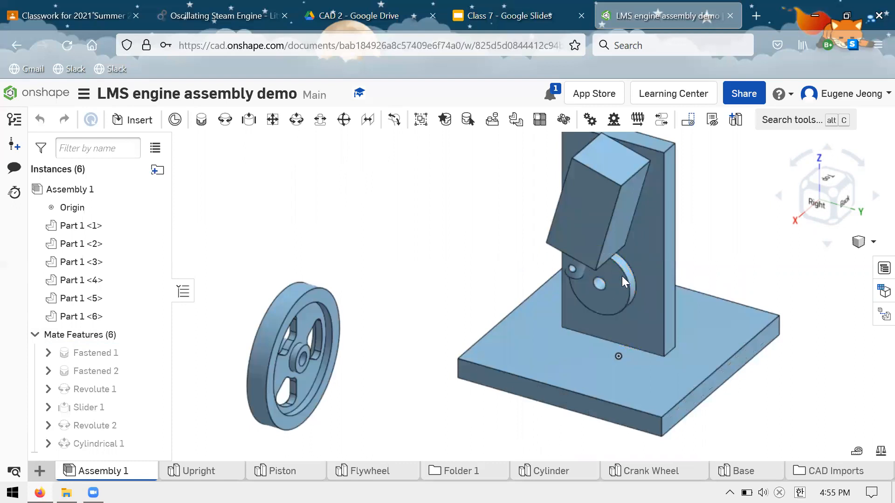
left_click_drag(621, 276, 633, 300)
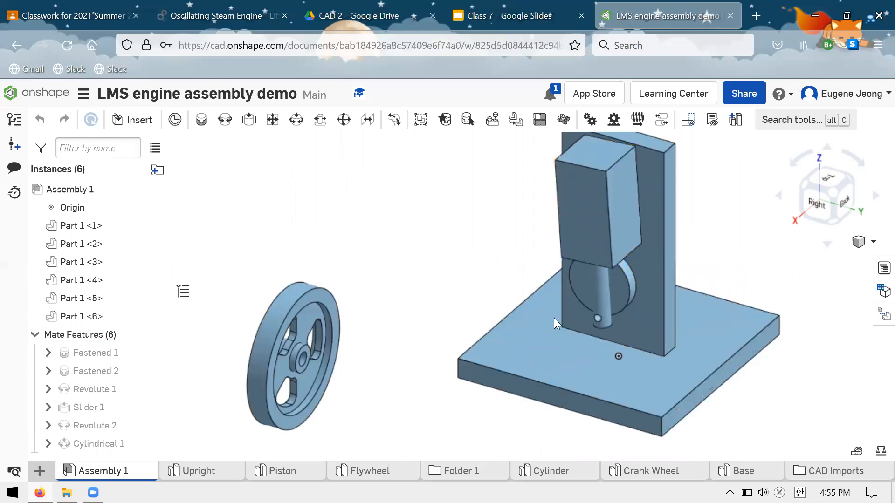
right_click_drag(793, 264, 706, 251)
right_click_drag(756, 270, 639, 304)
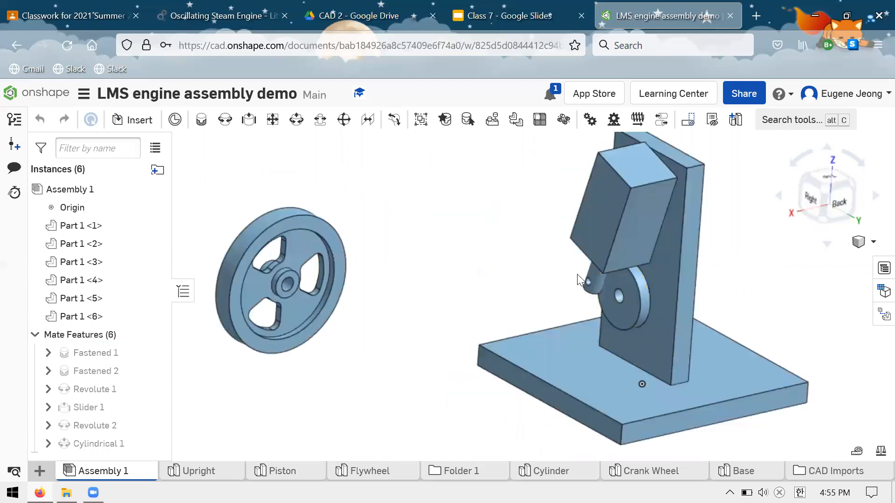
left_click_drag(577, 274, 612, 238)
left_click_drag(655, 259, 670, 276)
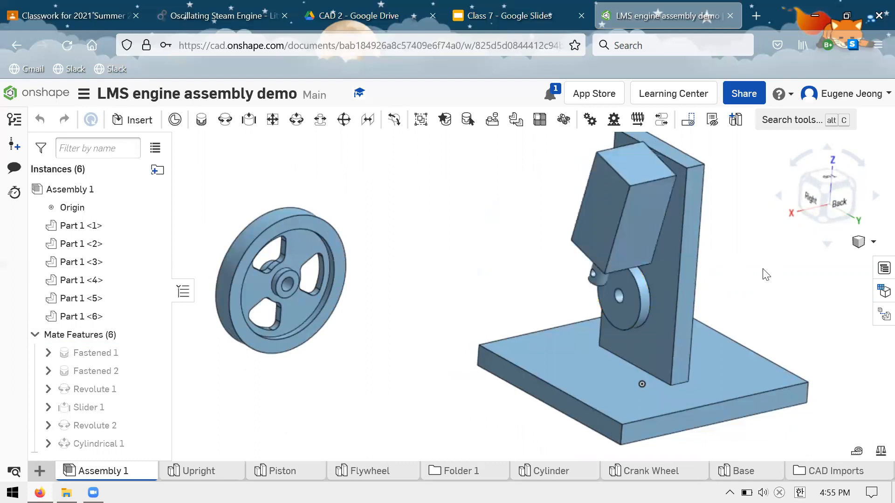
scroll(764, 272, "up", 2)
scroll(576, 246, "down", 4)
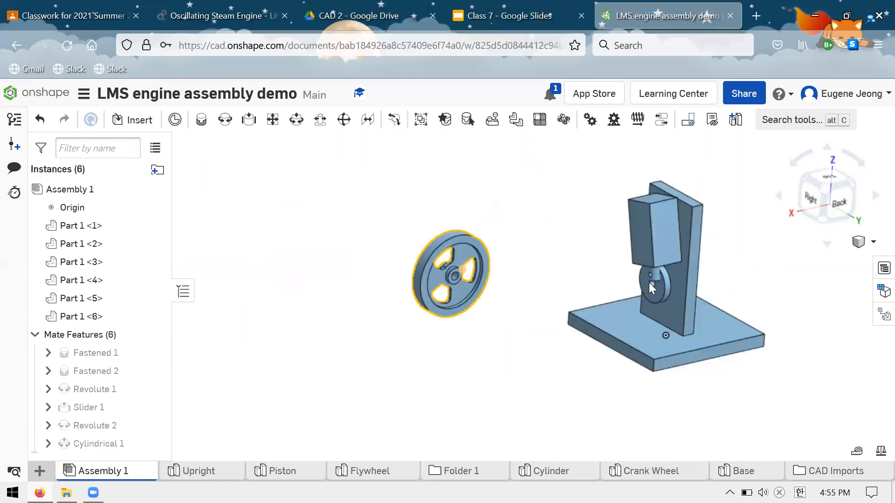
Start a revolute mate with the circular edge of the flywheel's hub bore as its first connector.
scroll(539, 262, "up", 3)
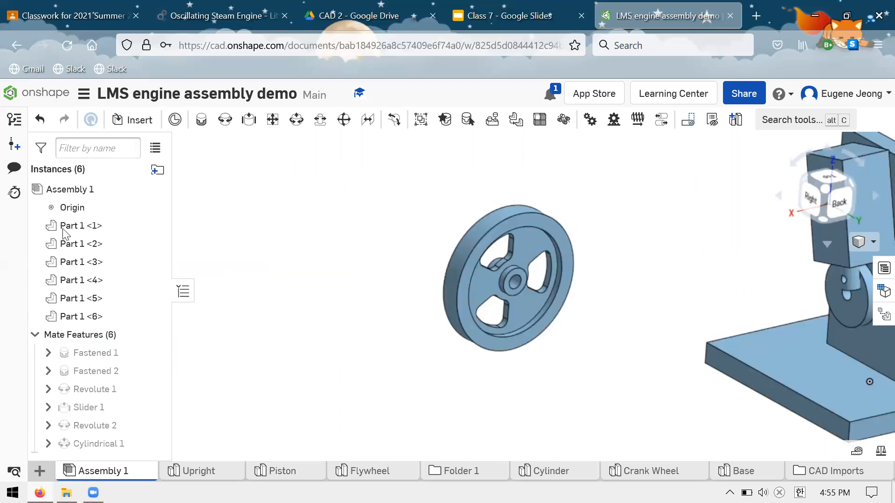
left_click(224, 121)
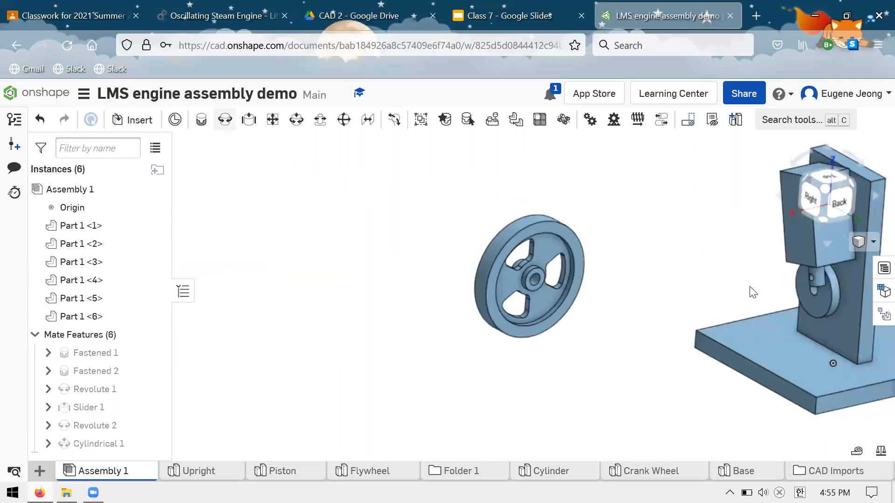
scroll(677, 250, "up", 2)
scroll(488, 265, "down", 1)
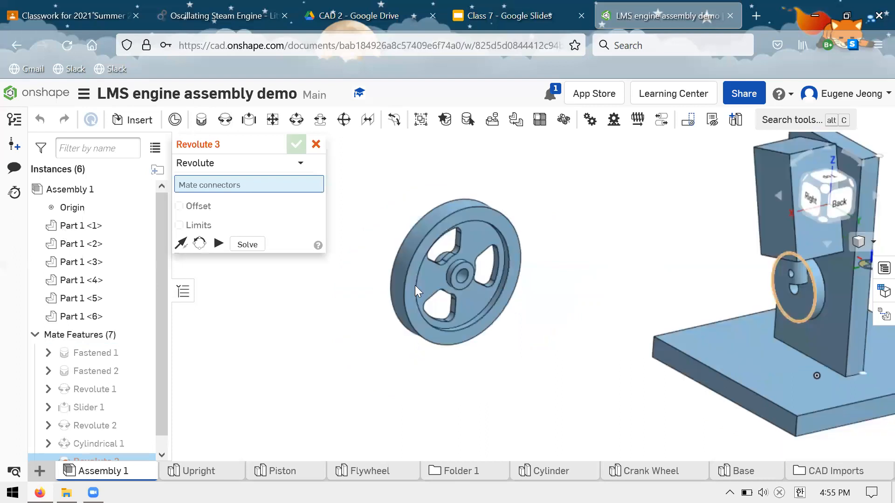
scroll(416, 277, "up", 4)
scroll(422, 267, "up", 1)
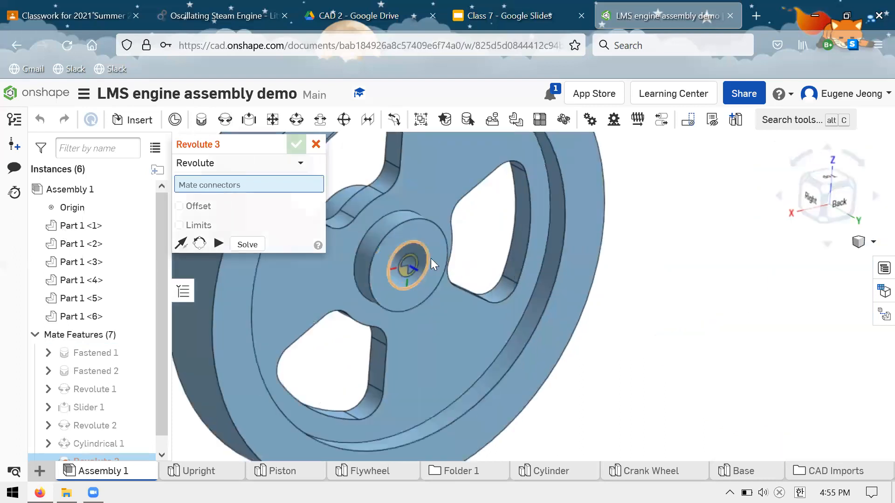
left_click(429, 259)
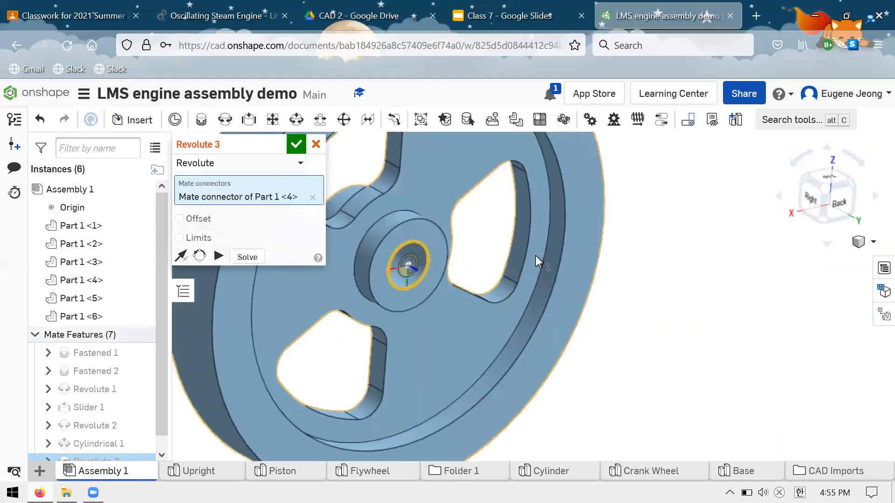
Complete the revolute mate on the upright's back-face hole behind the crank wheel, flip the primary axis and accept it.
scroll(535, 256, "up", 2)
scroll(627, 261, "down", 5)
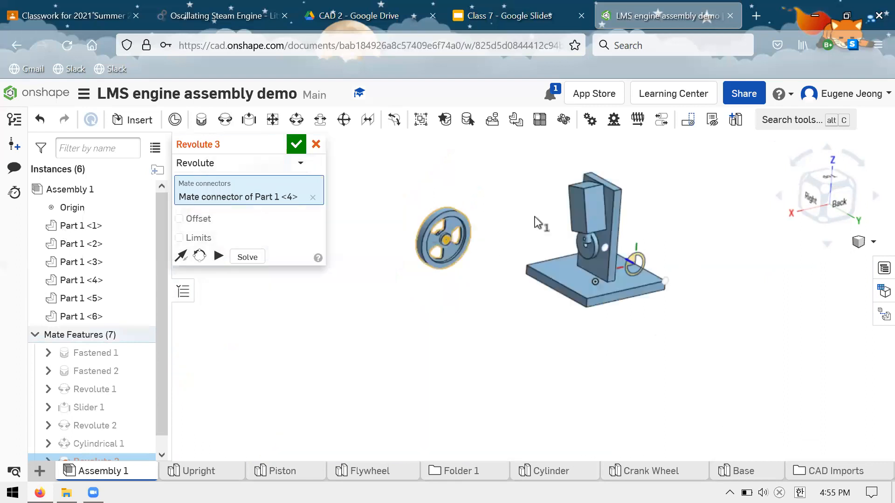
scroll(652, 218, "up", 5)
right_click_drag(624, 204, 659, 221)
right_click_drag(516, 217, 563, 205)
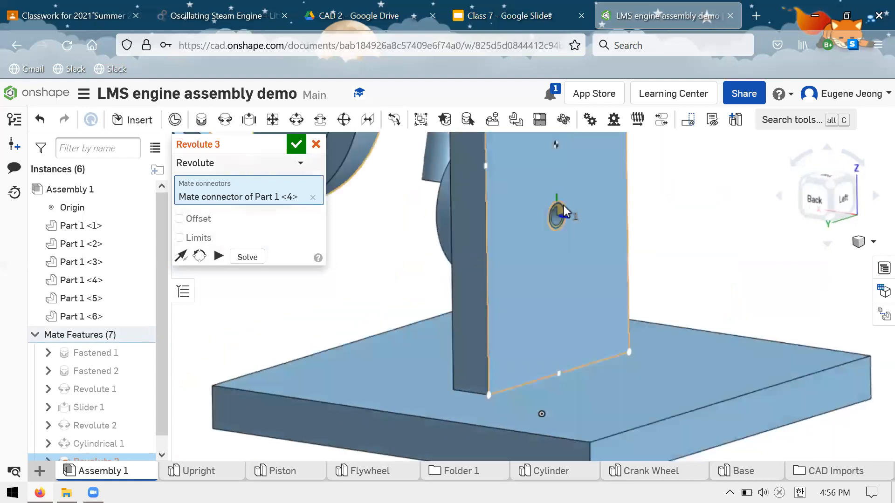
left_click(601, 227)
left_click(182, 273)
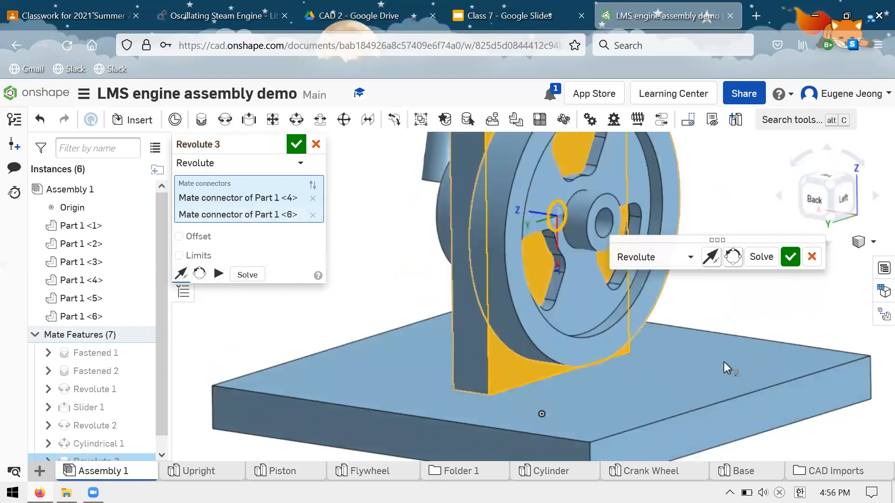
scroll(599, 304, "down", 5)
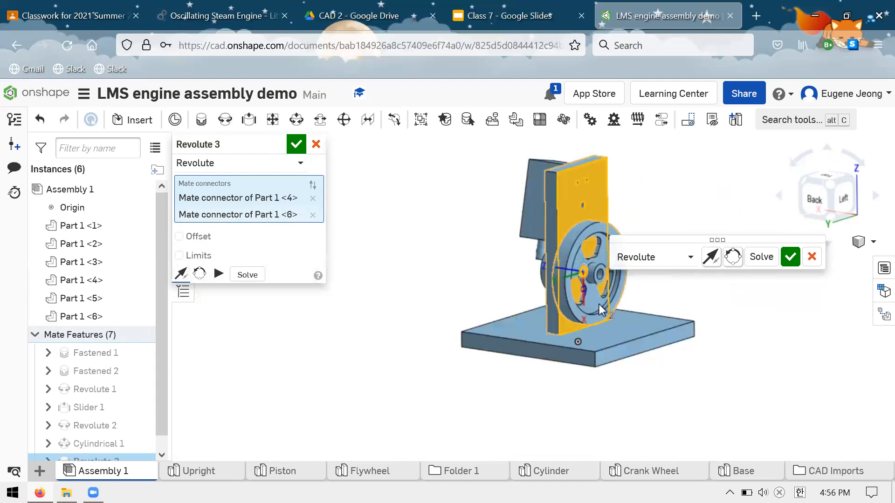
scroll(599, 304, "up", 5)
left_click(790, 257)
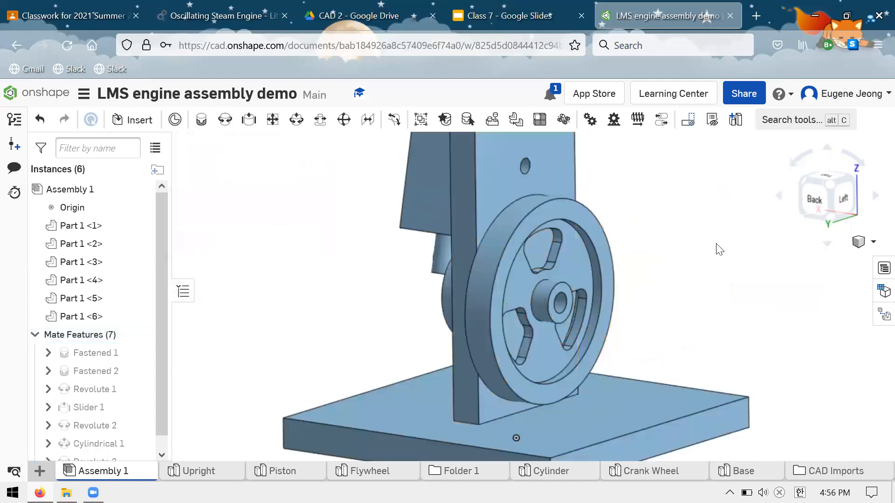
right_click_drag(716, 243, 706, 259)
left_click(226, 120)
right_click_drag(538, 240, 587, 237)
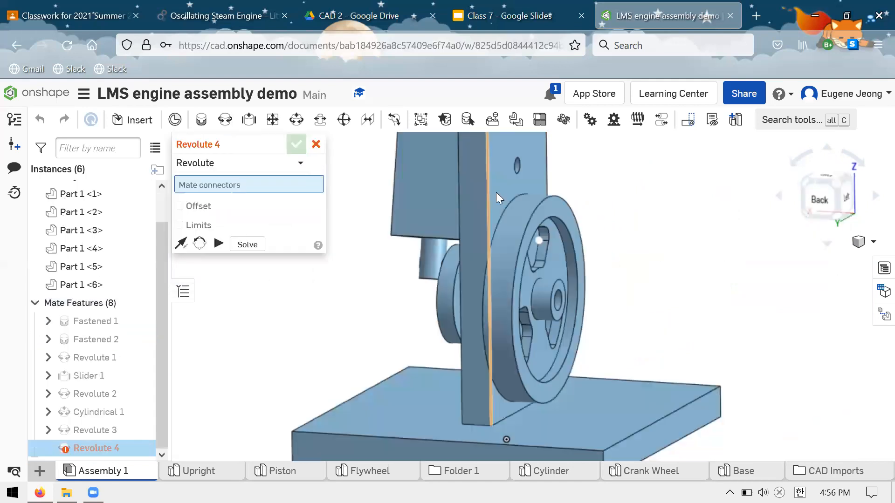
key("Escape")
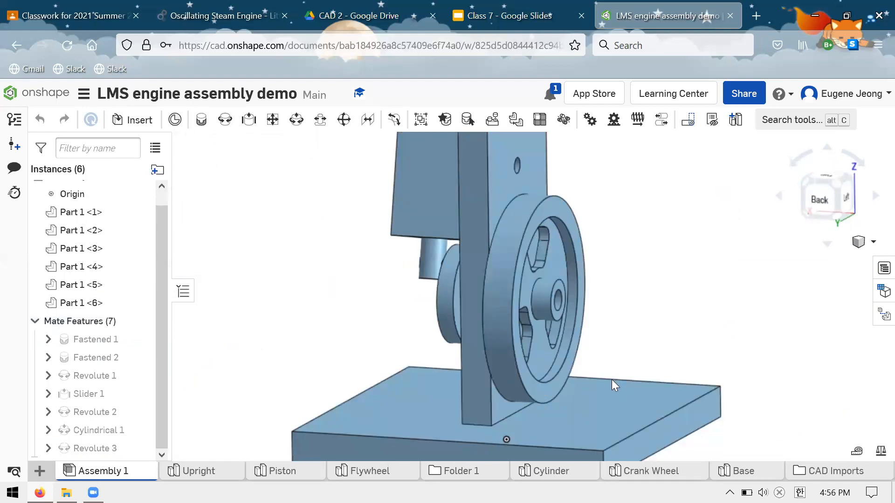
Inspect how the flywheel sits against the upright and undo its revolute mate.
left_click_drag(612, 380, 512, 389)
right_click_drag(610, 316, 614, 318)
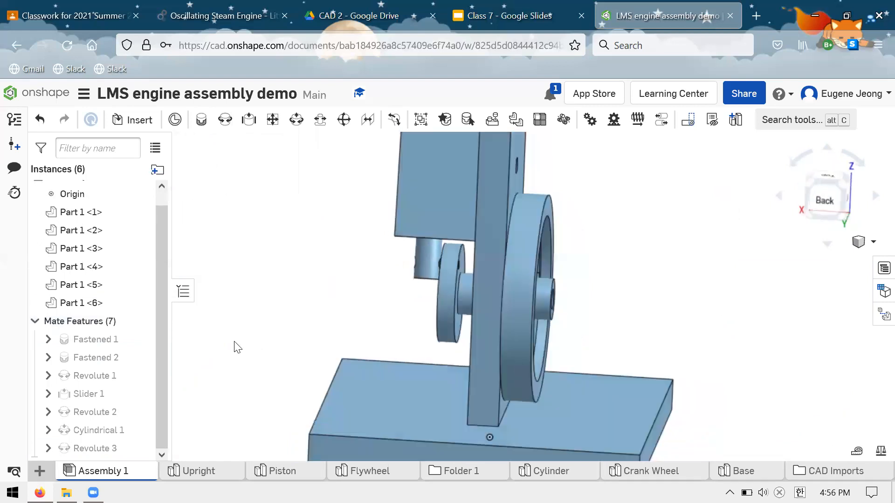
right_click_drag(235, 342, 258, 349)
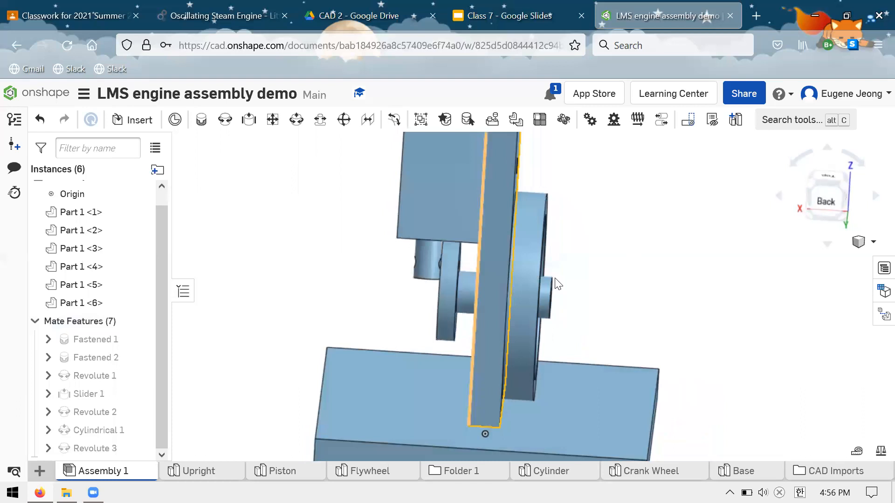
key("ctrl+z")
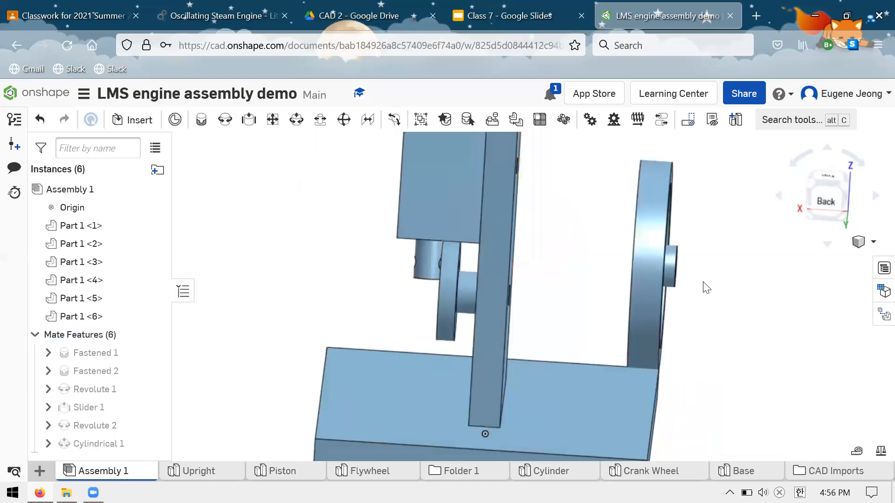
Start a new revolute mate with the bore edge on the flywheel's outward-facing, protruding hub end as its first connector.
right_click_drag(703, 285, 704, 268)
scroll(682, 261, "up", 2)
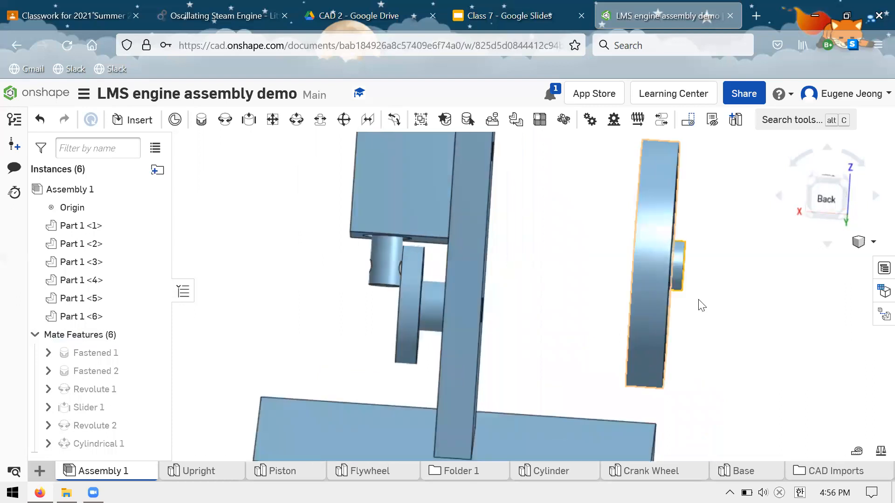
scroll(698, 298, "up", 2)
scroll(676, 240, "up", 2)
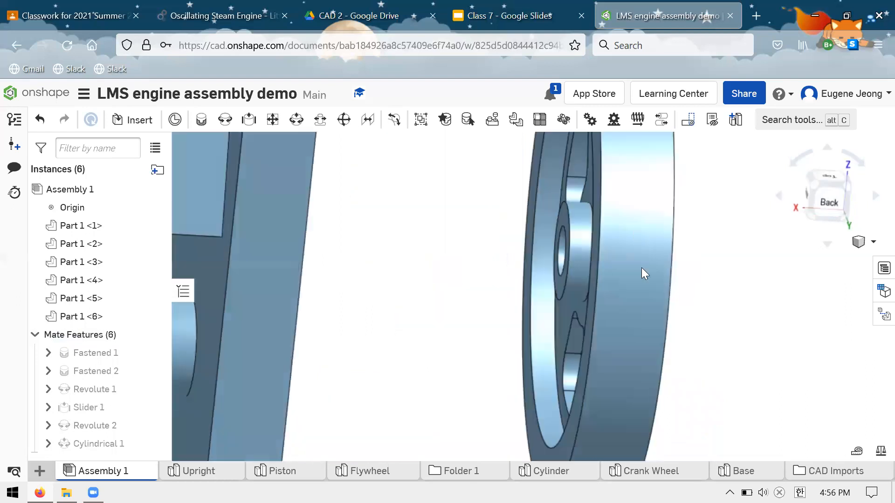
left_click(824, 202)
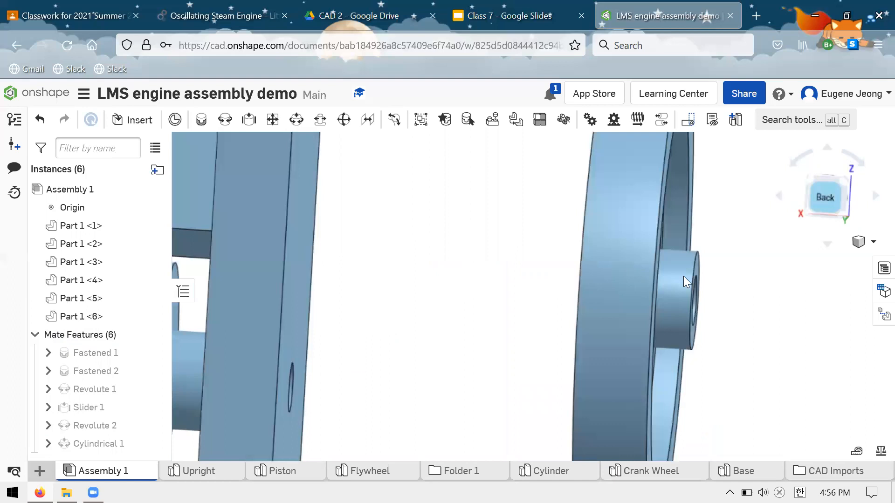
scroll(681, 284, "down", 3)
scroll(691, 286, "down", 2)
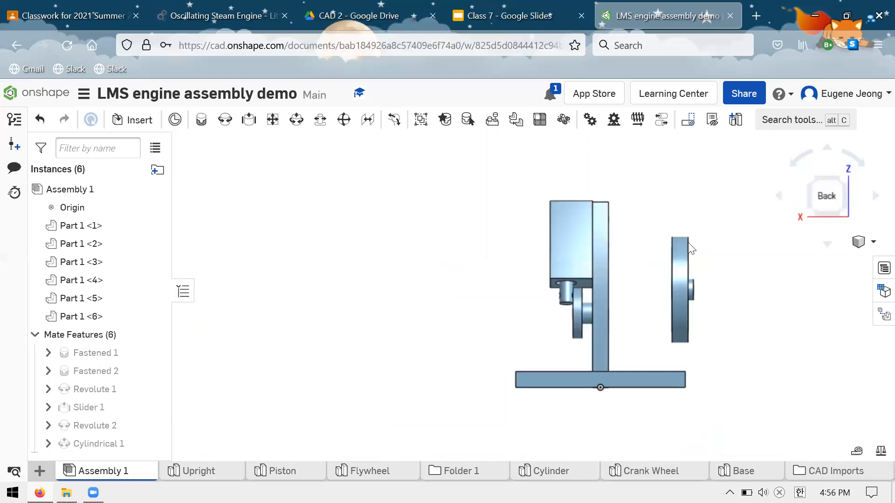
scroll(686, 280, "up", 3)
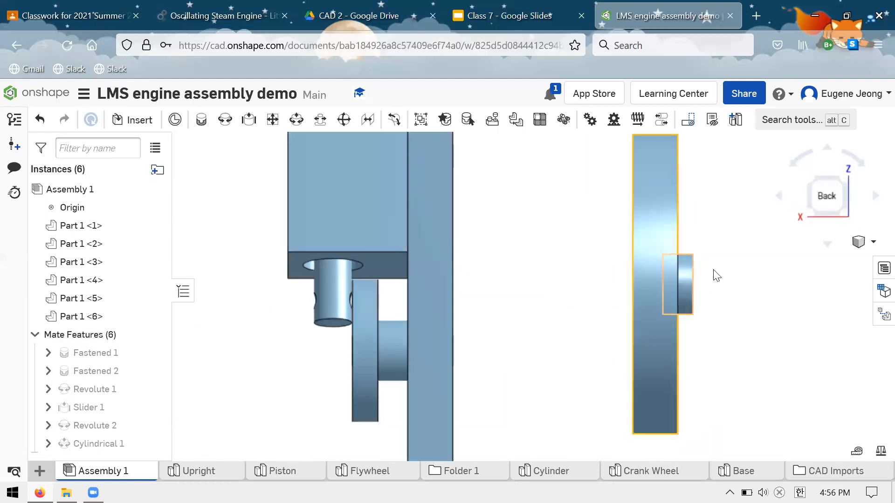
right_click_drag(713, 276, 712, 257)
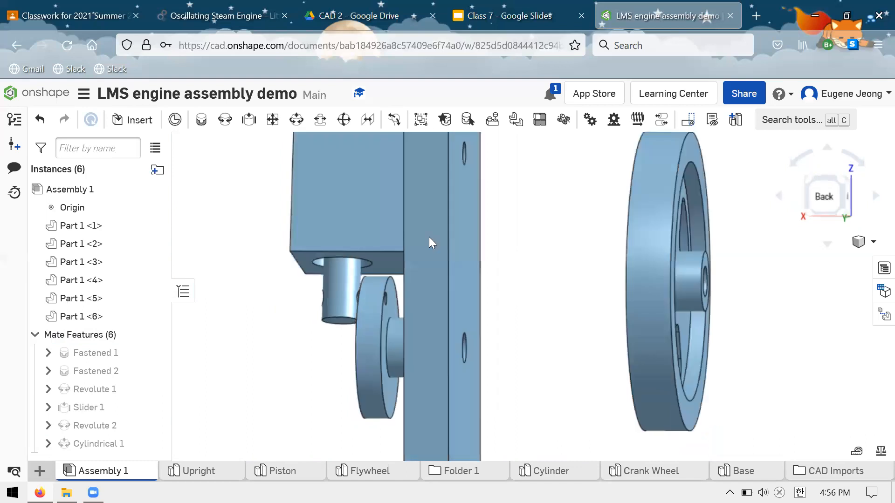
right_click_drag(429, 236, 423, 238)
right_click_drag(547, 293, 517, 292)
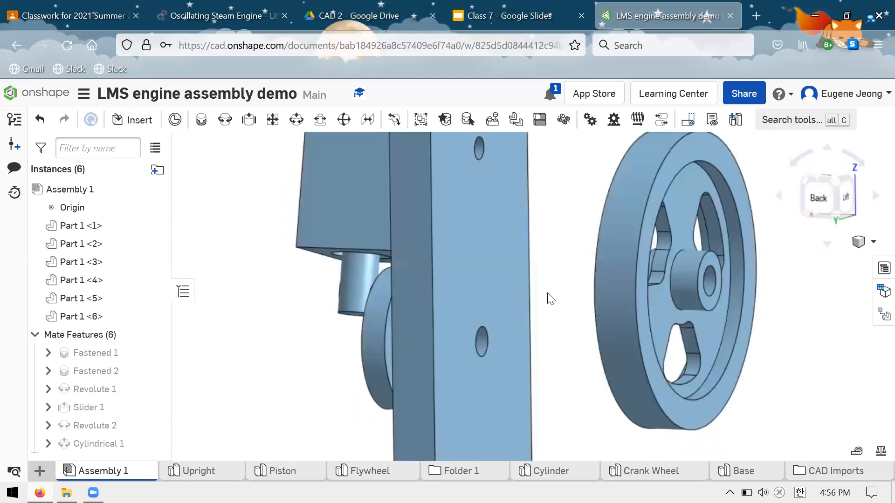
left_click(713, 279)
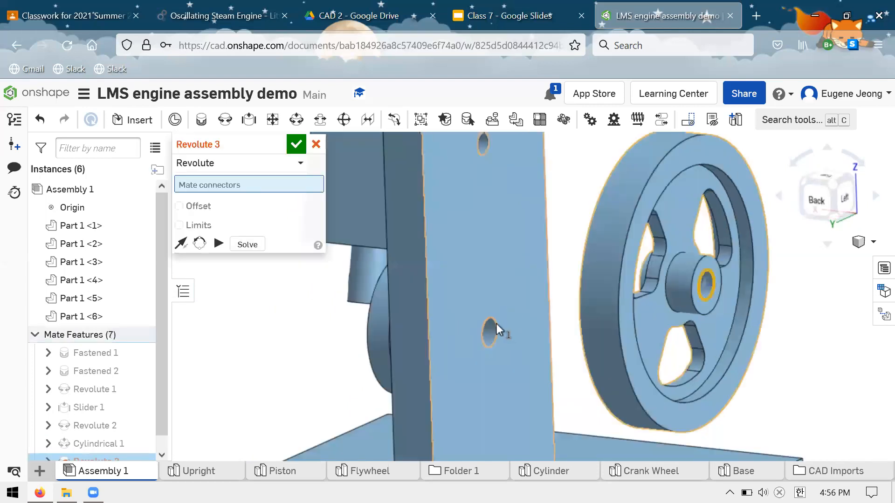
Complete the flywheel's revolute mate on the upright's lower back-face hole, flip the primary axis and accept it.
left_click(483, 317)
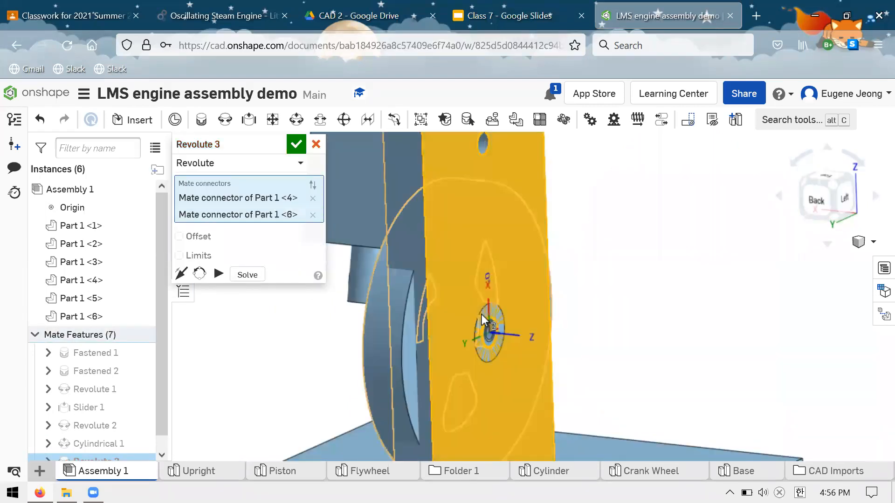
left_click(179, 276)
right_click_drag(618, 238, 648, 210)
scroll(648, 209, "down", 3)
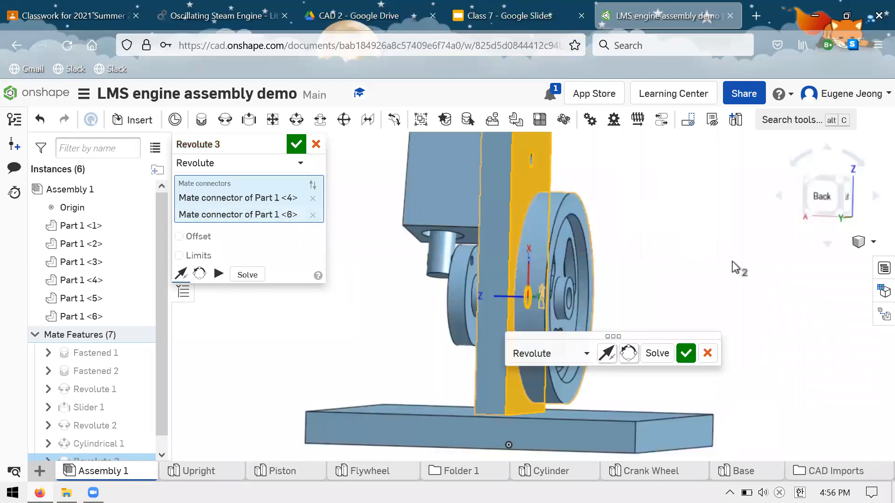
right_click_drag(740, 269, 745, 364)
left_click(685, 356)
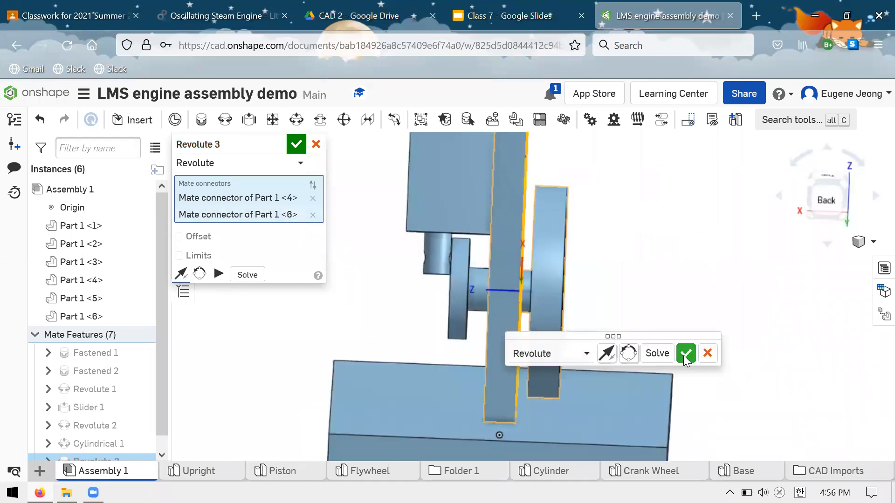
right_click_drag(657, 272, 847, 212)
left_click(316, 144)
left_click(834, 195)
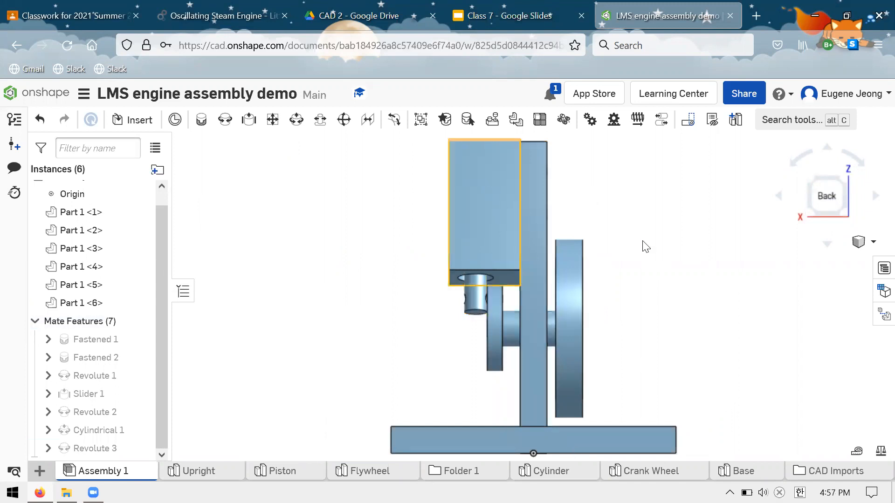
Check the assembly from both sides and rotate the flywheel on the upright to test its revolute mate.
right_click_drag(644, 267, 673, 332)
left_click_drag(575, 407, 528, 331)
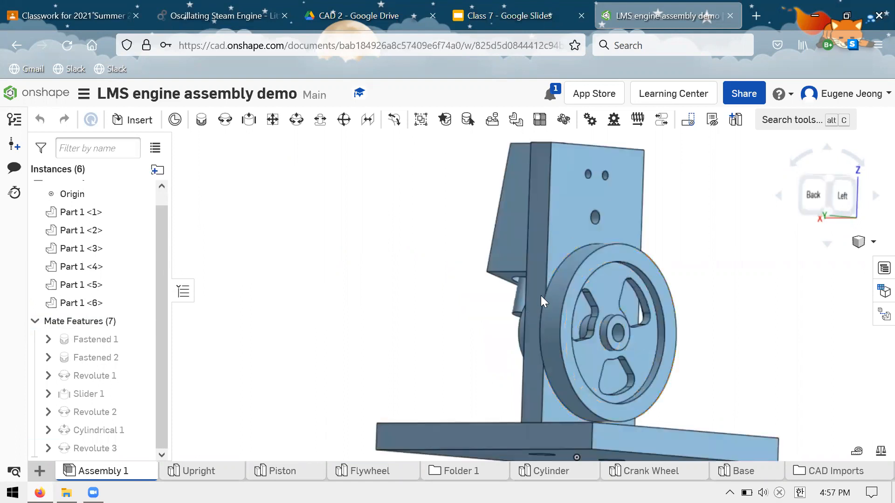
right_click_drag(541, 296, 513, 303)
left_click_drag(456, 256, 709, 336)
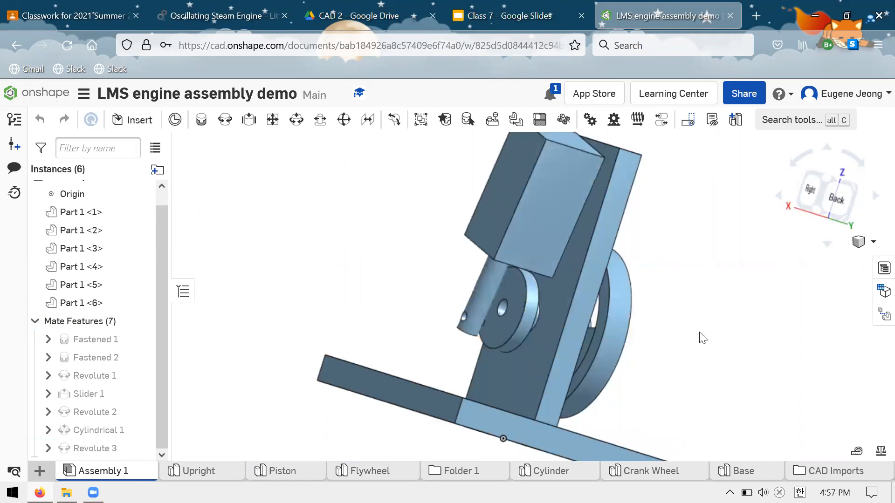
right_click_drag(699, 333, 648, 327)
right_click_drag(667, 281, 719, 388)
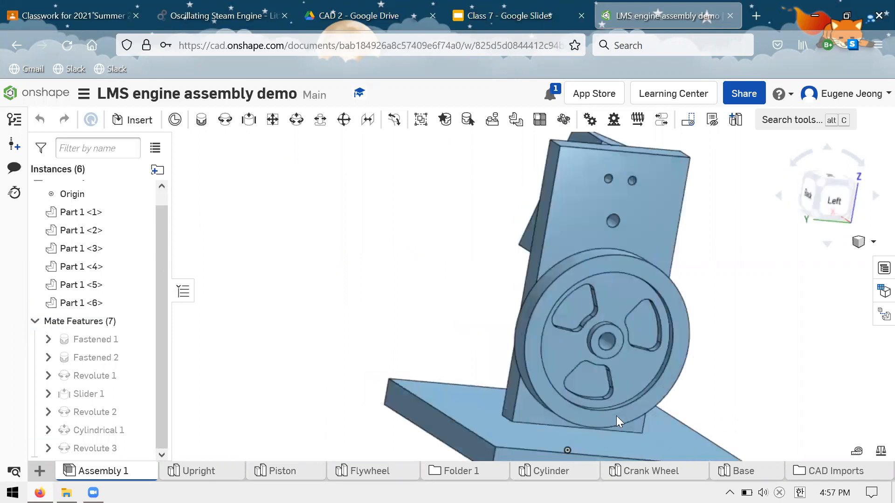
left_click_drag(685, 360, 617, 376)
left_click_drag(667, 357, 548, 407)
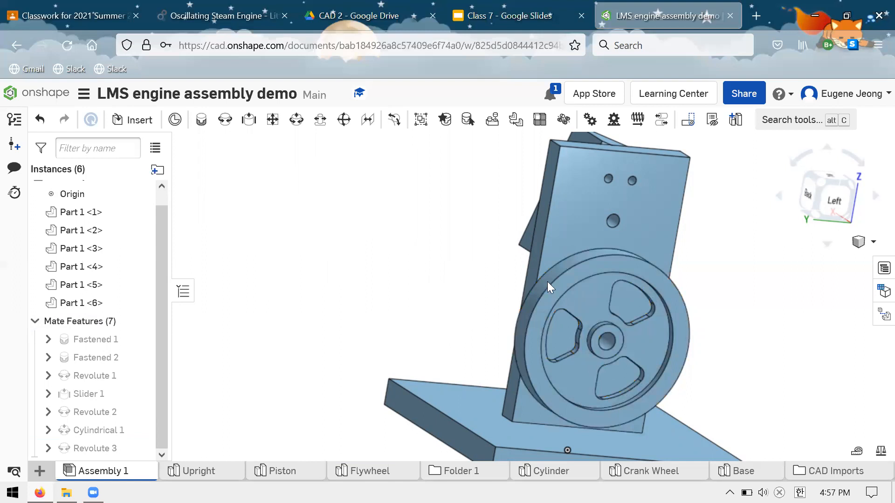
Examine how the crank wheel's shaft and the flywheel line up through the upright, briefly selecting the shaft.
right_click_drag(573, 301, 562, 309)
scroll(562, 309, "down", 5)
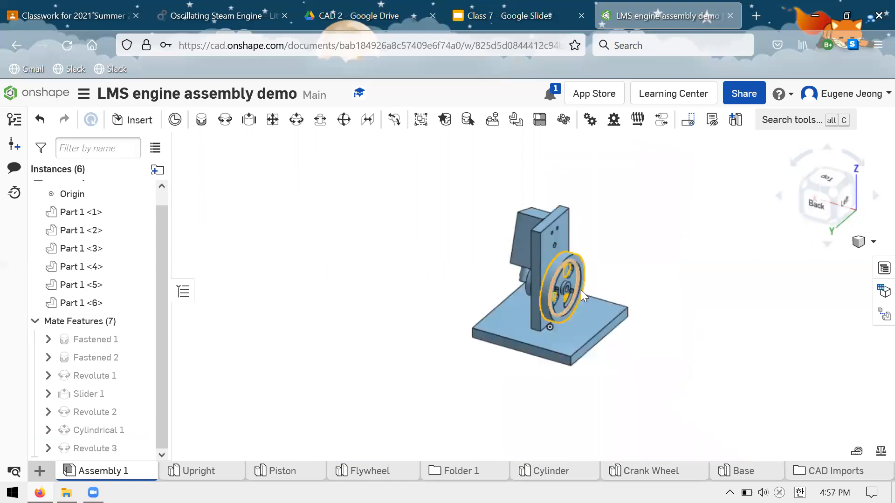
scroll(577, 287, "up", 5)
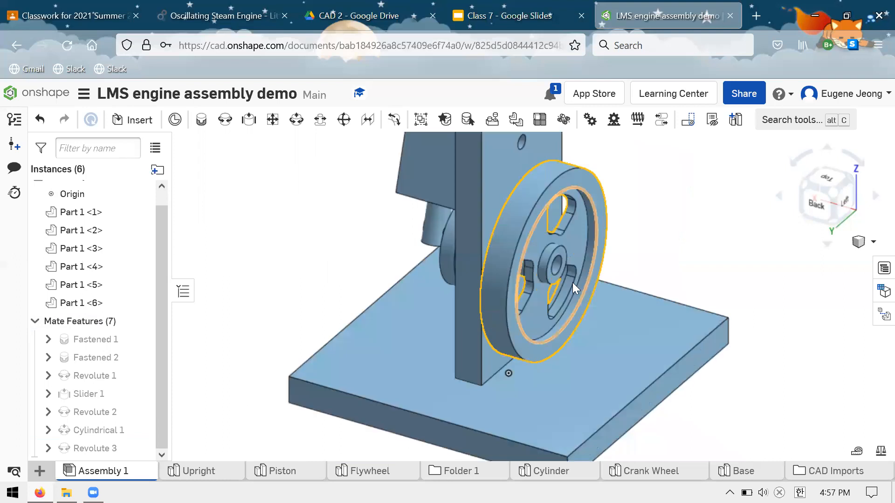
right_click_drag(467, 250, 465, 249)
left_click(465, 250)
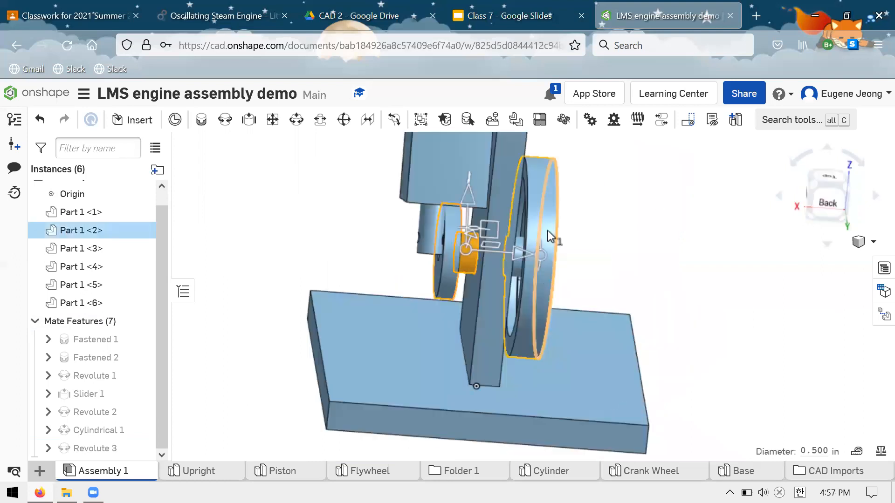
right_click_drag(550, 237, 540, 338)
right_click_drag(556, 238, 627, 224)
left_click(615, 213)
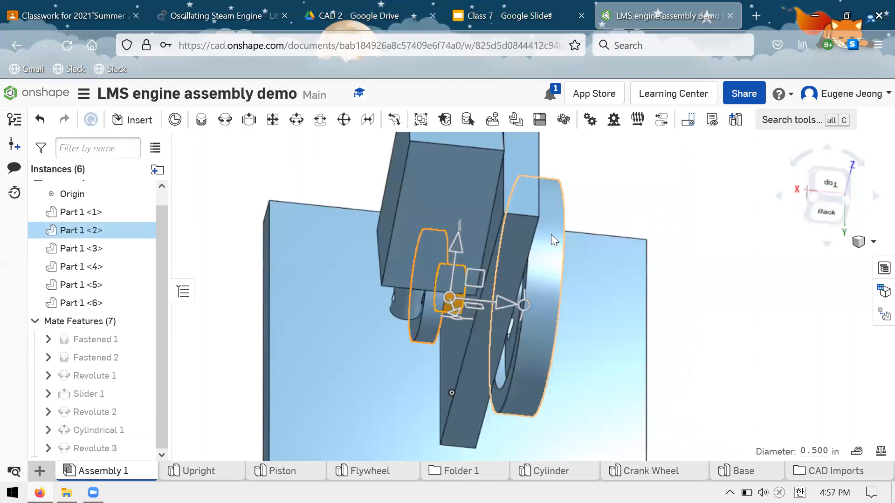
scroll(551, 234, "up", 3)
right_click_drag(550, 234, 523, 331)
scroll(483, 163, "down", 4)
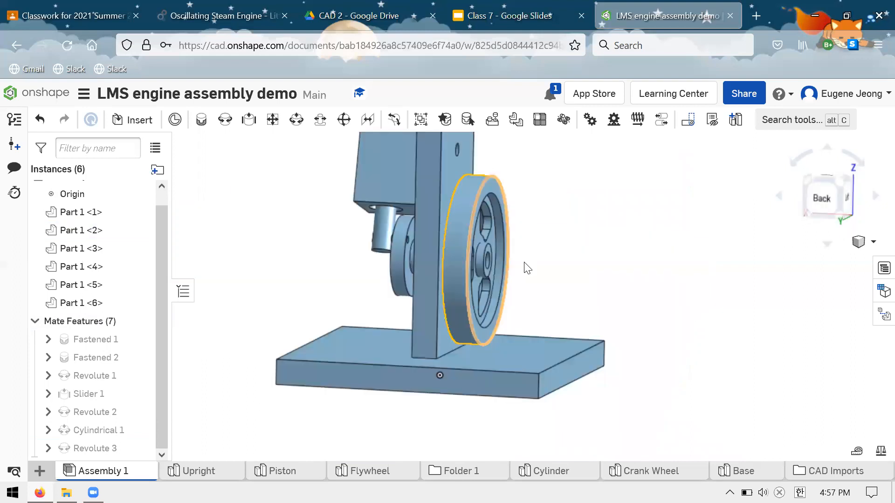
scroll(445, 334, "up", 1)
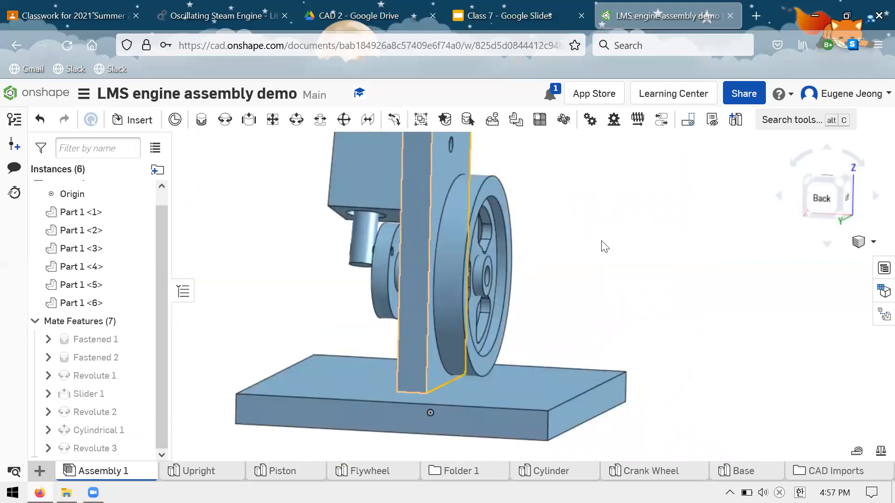
right_click_drag(601, 241, 599, 244)
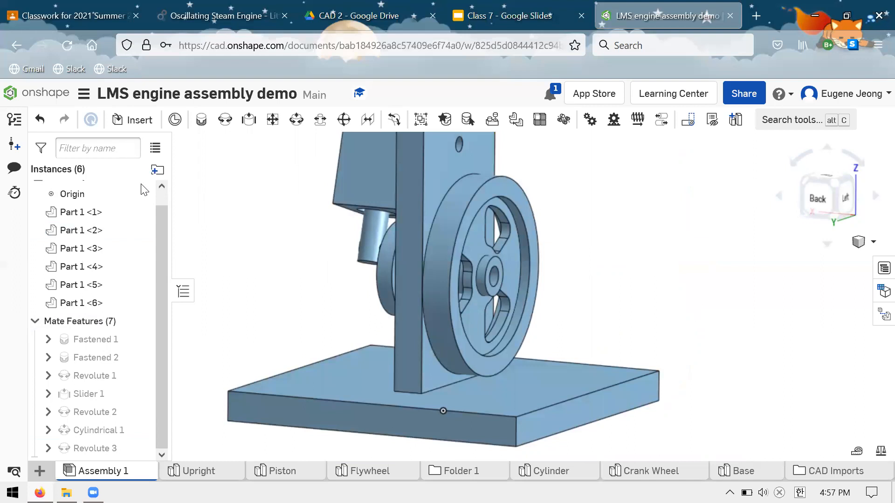
Group the flywheel and the crank wheel so they move together, and accept the group.
left_click(420, 121)
left_click(462, 228)
right_click_drag(462, 228, 340, 244)
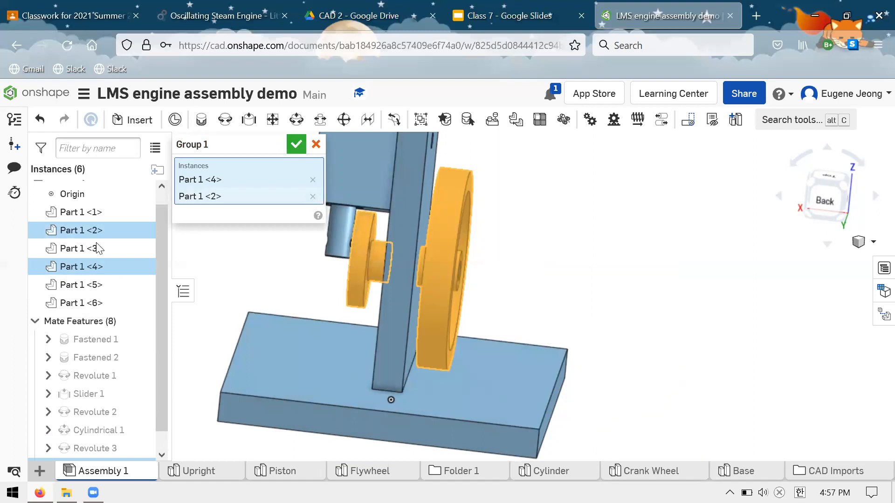
left_click(295, 145)
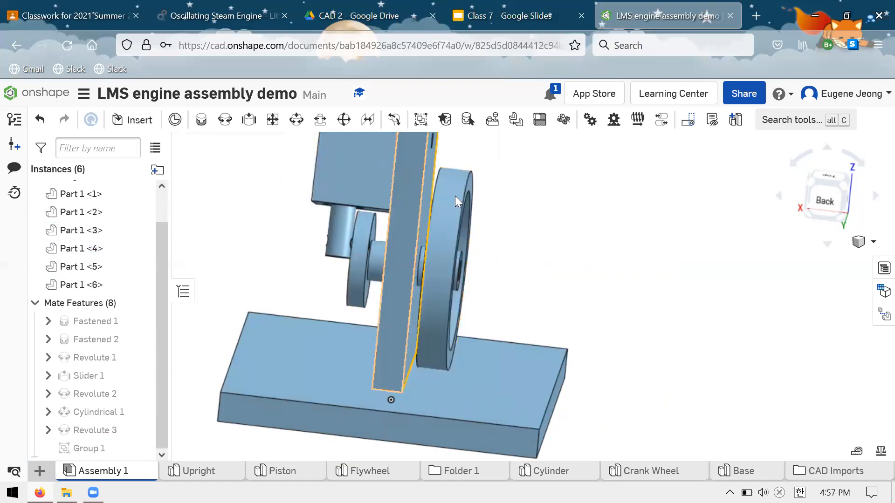
Rotate the grouped flywheel to test how it drives the crank wheel, piston and cylinder.
right_click_drag(499, 174, 535, 197)
right_click_drag(573, 239, 591, 343)
left_click_drag(445, 363, 575, 194)
right_click_drag(384, 234, 423, 254)
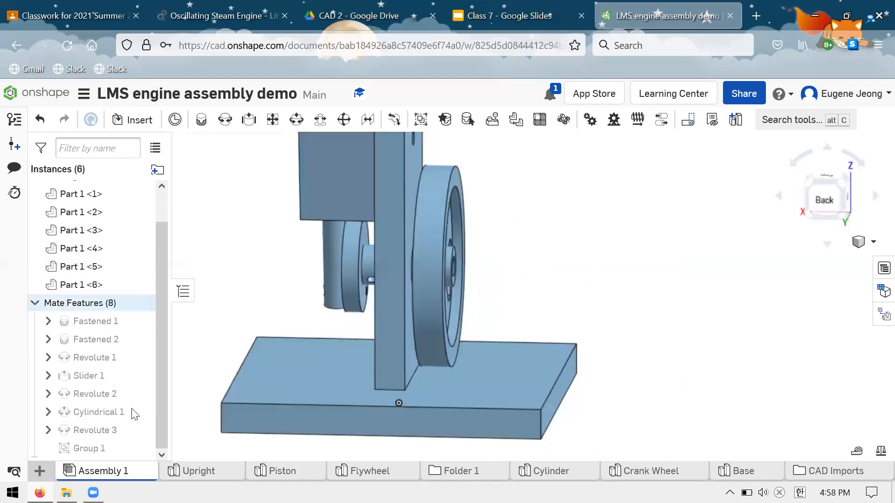
Delete the group that joins the flywheel and the crank wheel.
left_click(116, 451)
key("Delete")
mouse_move(552, 230)
right_mouse_down()
mouse_move(562, 230)
mouse_move(552, 230)
right_mouse_up()
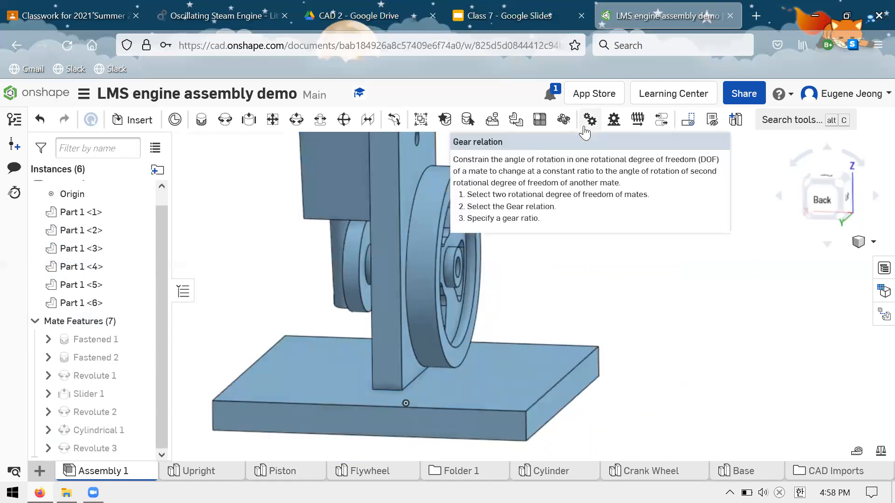
key("XF86AudioRaiseVolume")
key("XF86AudioRaiseVolume")
key("XF86AudioRaiseVolume")
key("XF86AudioRaiseVolume")
key("XF86AudioRaiseVolume")
key("XF86AudioRaiseVolume")
key("XF86AudioRaiseVolume")
key("XF86AudioRaiseVolume")
key("XF86AudioRaiseVolume")
key("XF86AudioRaiseVolume")
key("XF86AudioRaiseVolume")
Add a gear relation with ratio 1 between the mates Revolute 3 and Revolute 2, and accept it.
left_click(588, 122)
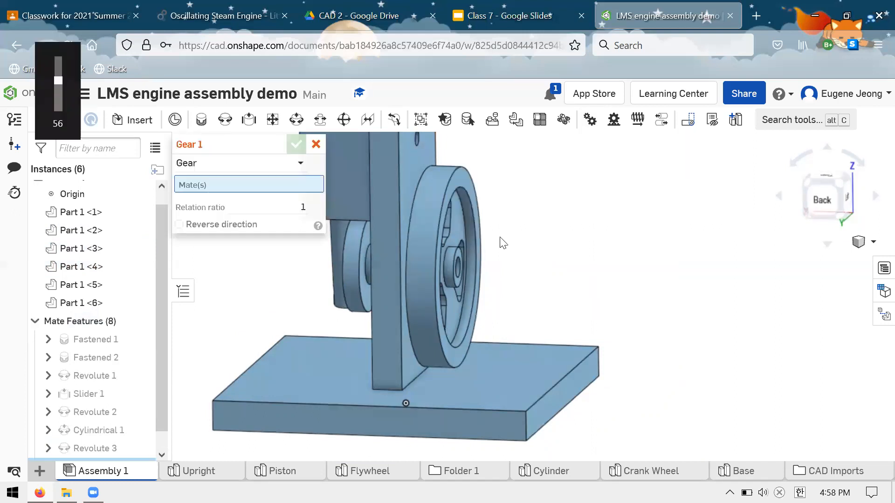
scroll(386, 208, "up", 3)
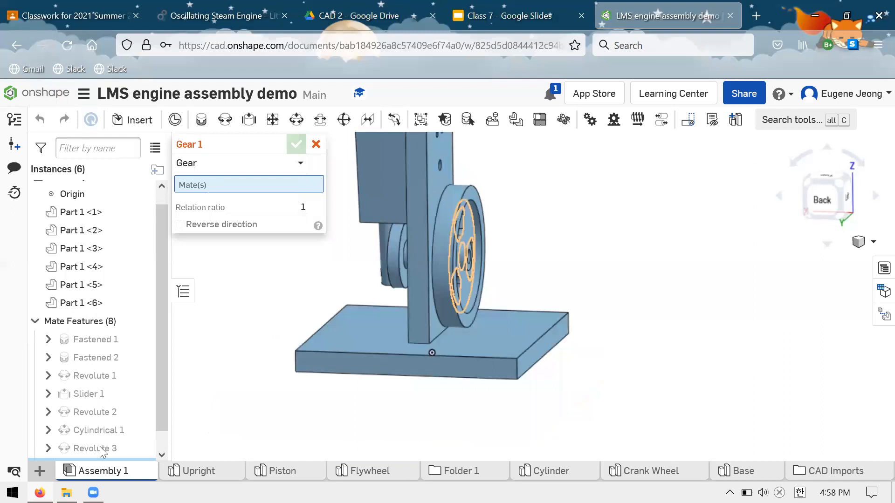
left_click_drag(100, 447, 95, 450)
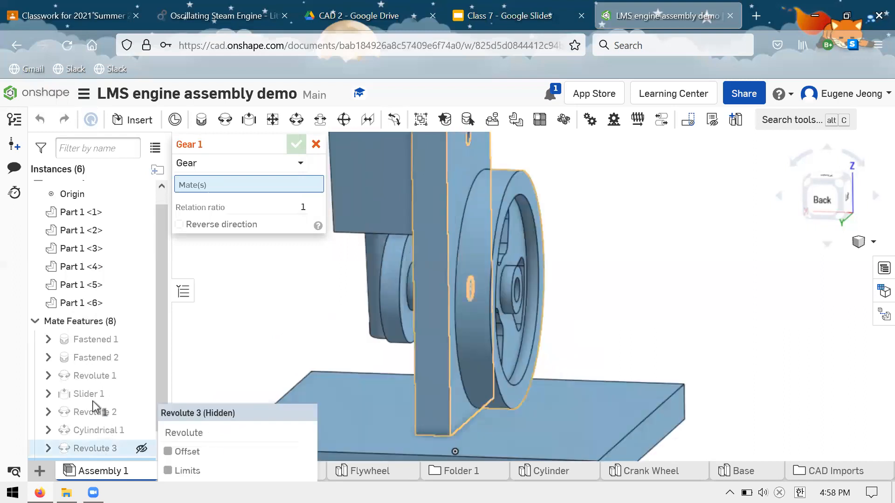
right_click_drag(210, 376, 282, 353)
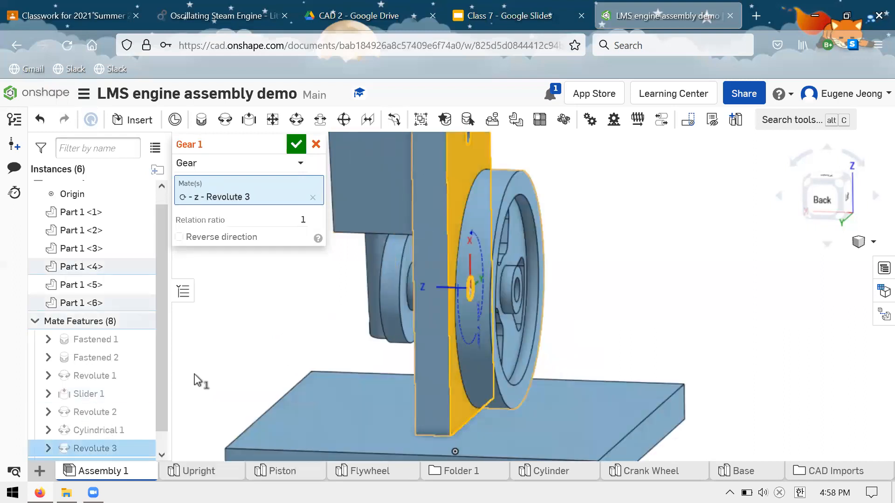
left_click(75, 415)
right_click_drag(515, 300, 485, 299)
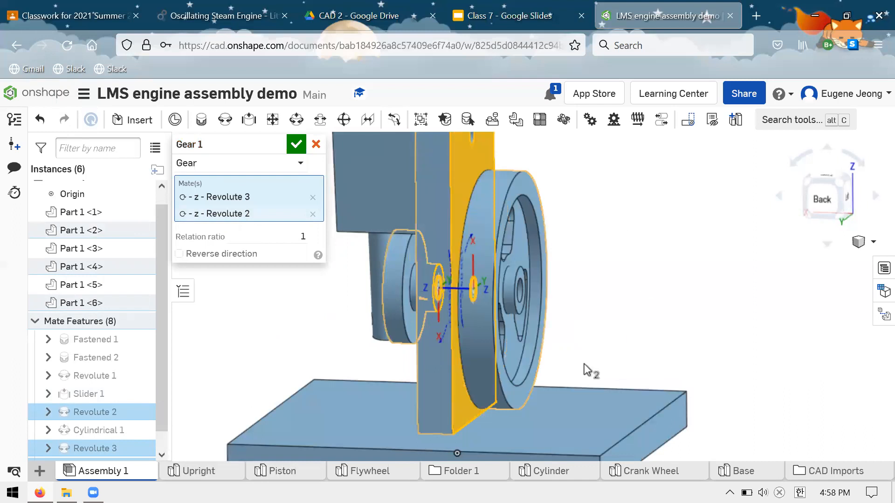
left_click(295, 144)
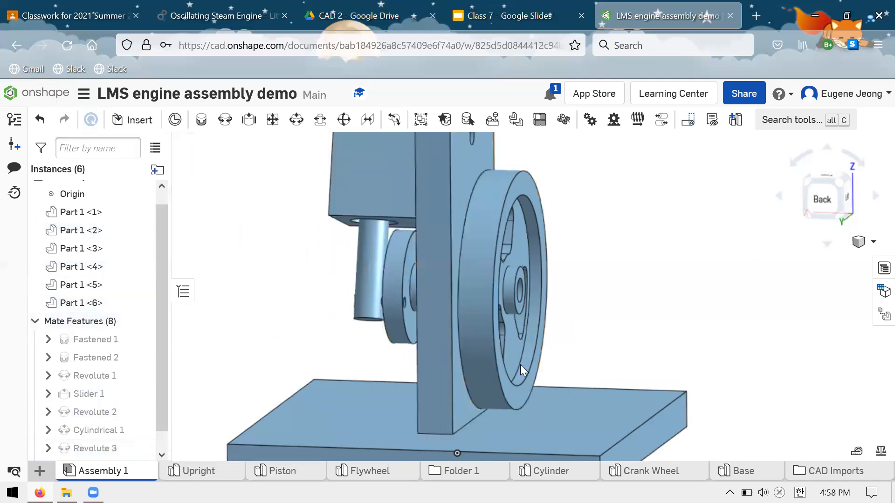
Rotate the flywheel to test how the gear relation drives the crank wheel and piston, checking the engine from both sides.
left_click_drag(466, 366, 459, 313)
left_click_drag(490, 230, 470, 368)
left_click_drag(467, 215, 415, 305)
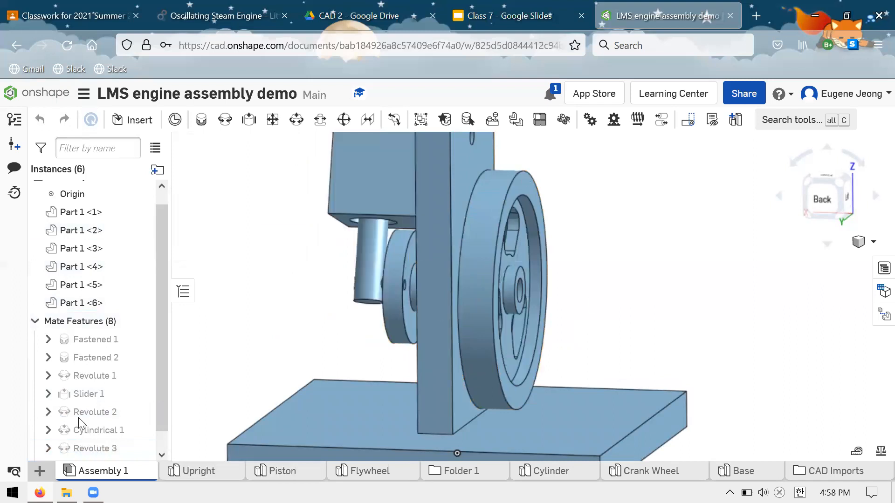
scroll(82, 436, "down", 1)
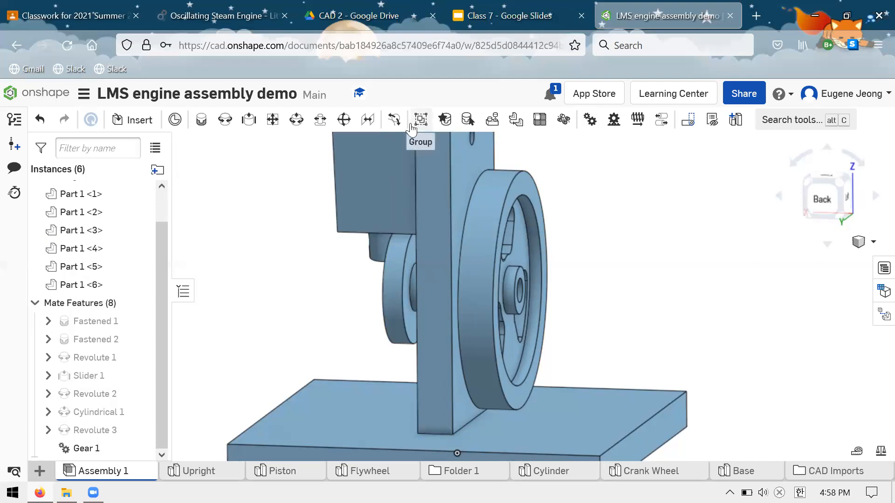
right_click_drag(600, 249, 523, 271)
right_click_drag(508, 239, 469, 169)
left_click_drag(422, 138, 538, 358)
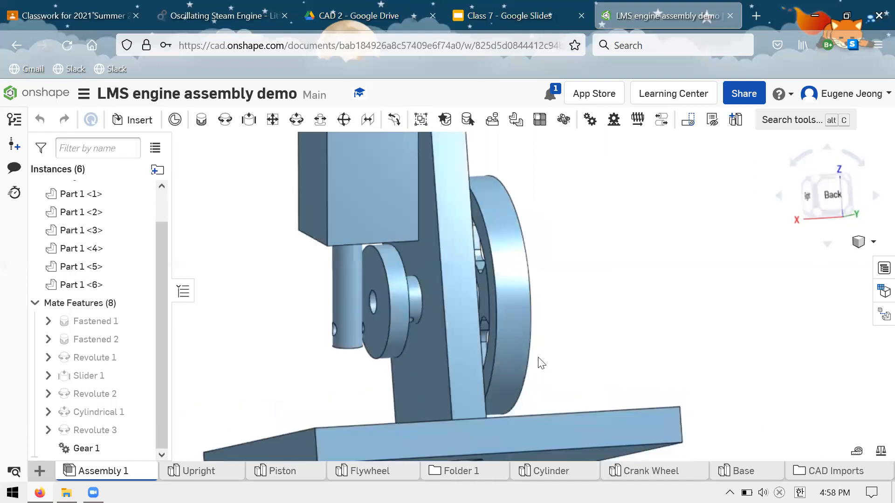
left_click(816, 178)
right_click_drag(575, 233, 635, 343)
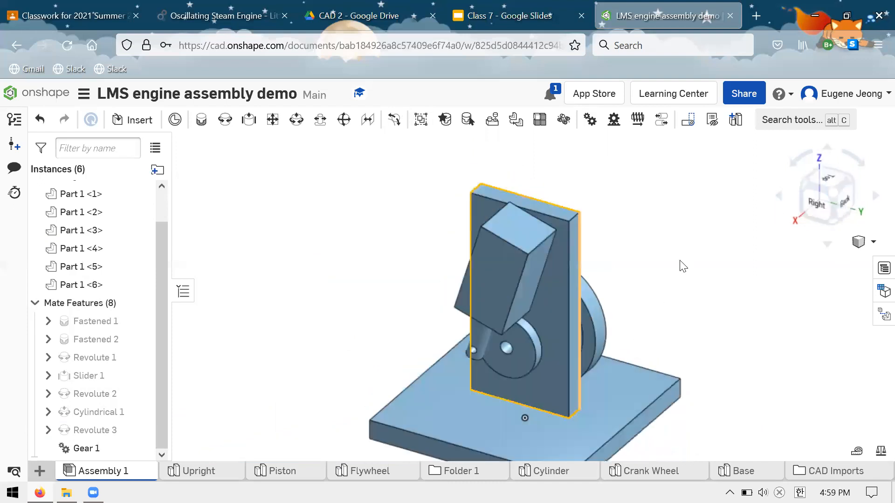
scroll(574, 227, "down", 5)
left_click_drag(85, 416, 88, 432)
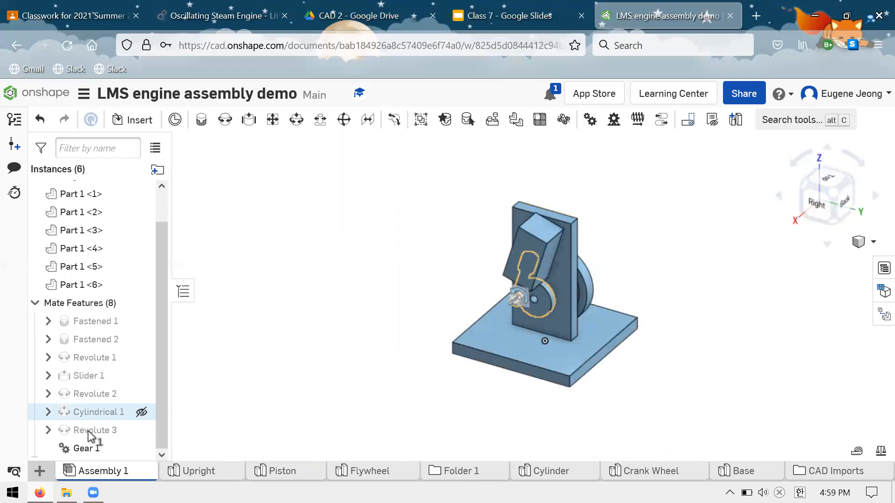
right_click(103, 431)
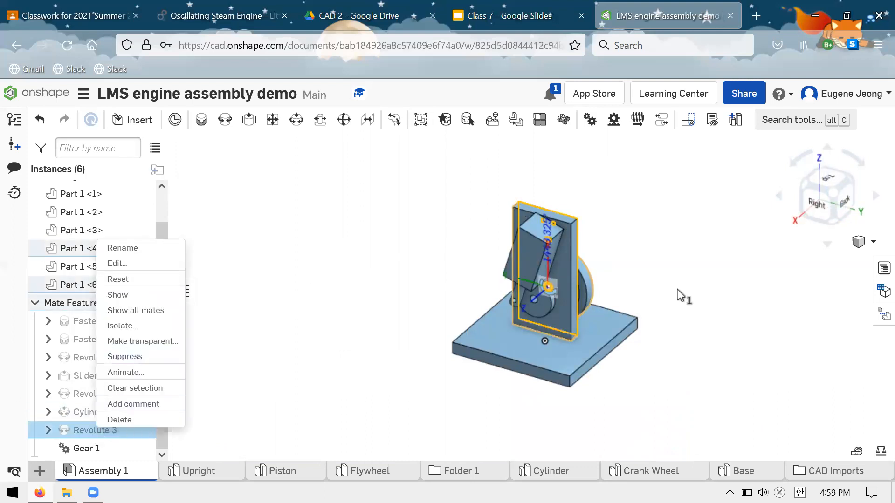
left_click(758, 291)
scroll(758, 290, "down", 2)
left_click(768, 292)
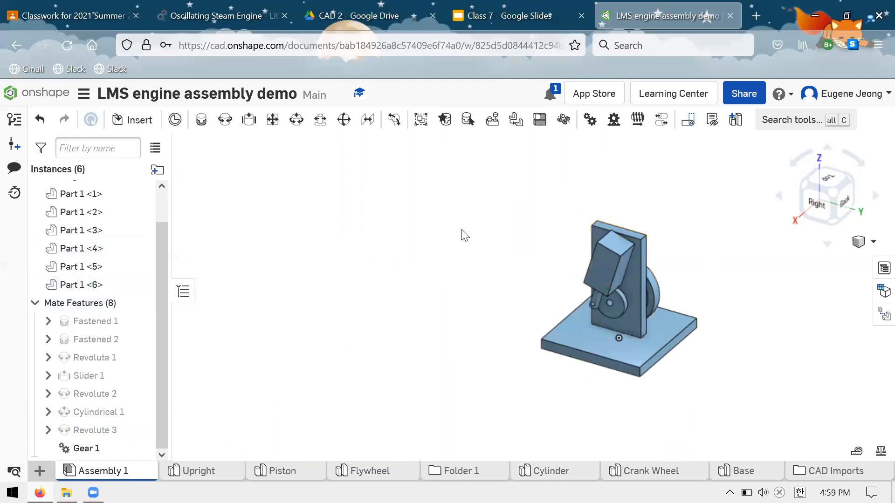
Open the animation settings of the mate Revolute 3 and choose Loop as the playback type.
key("f")
scroll(508, 281, "down", 3)
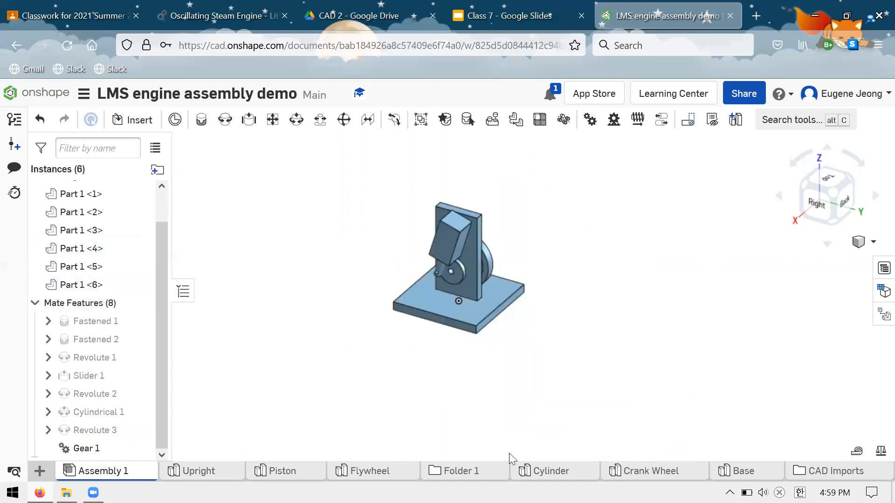
scroll(476, 259, "up", 5)
scroll(564, 248, "down", 4)
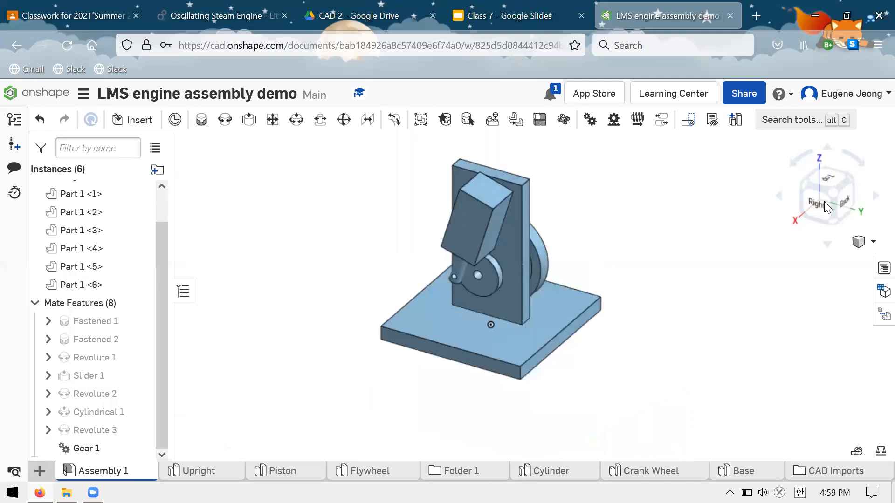
left_click_drag(824, 201, 820, 174)
left_click(807, 182)
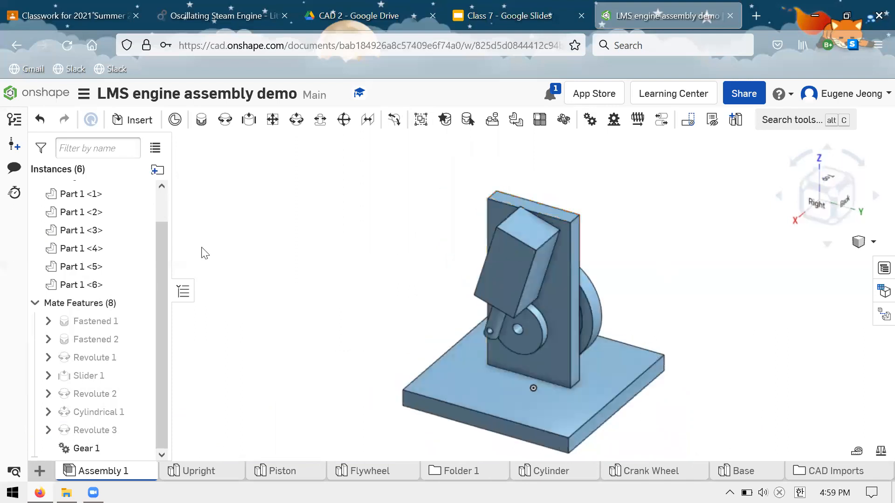
right_click(93, 429)
left_click(161, 375)
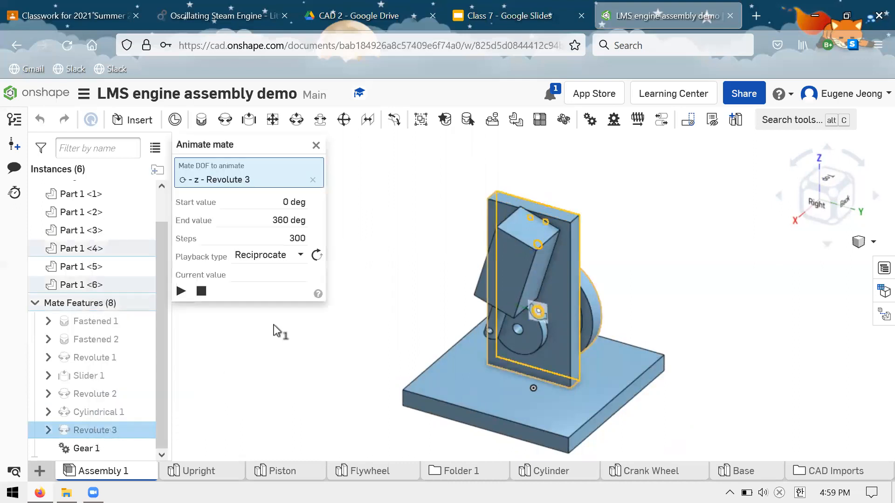
left_click(293, 262)
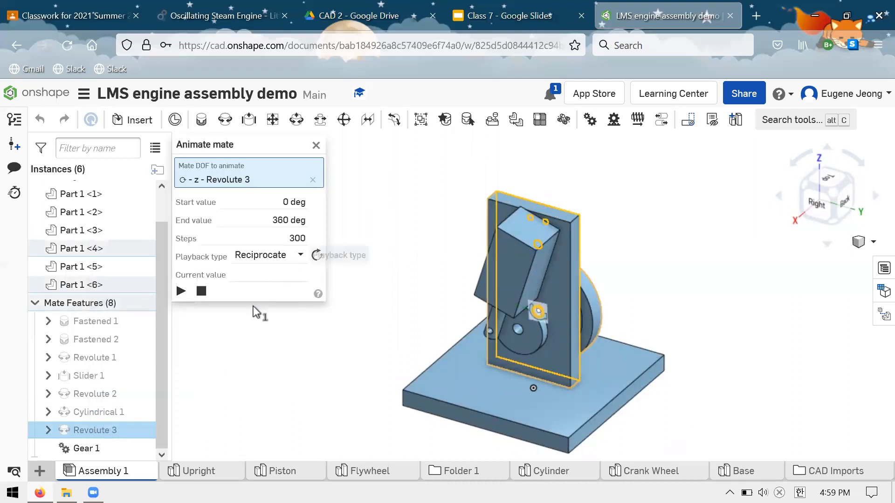
left_click(255, 240)
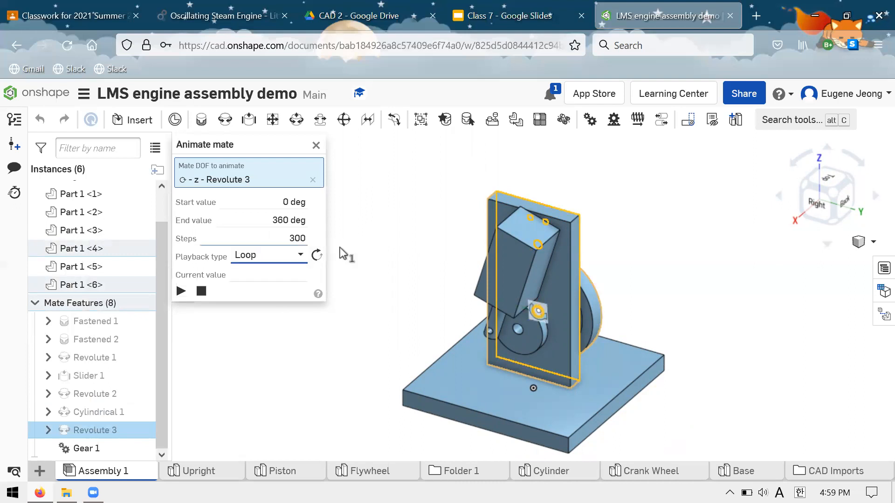
Set the mate animation to 200 steps and play it.
key("shift+Tab")
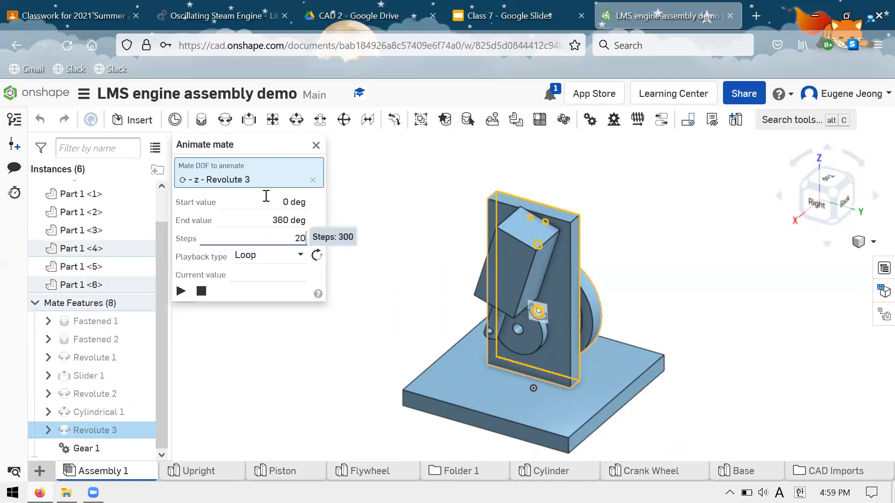
type("200")
key("Tab")
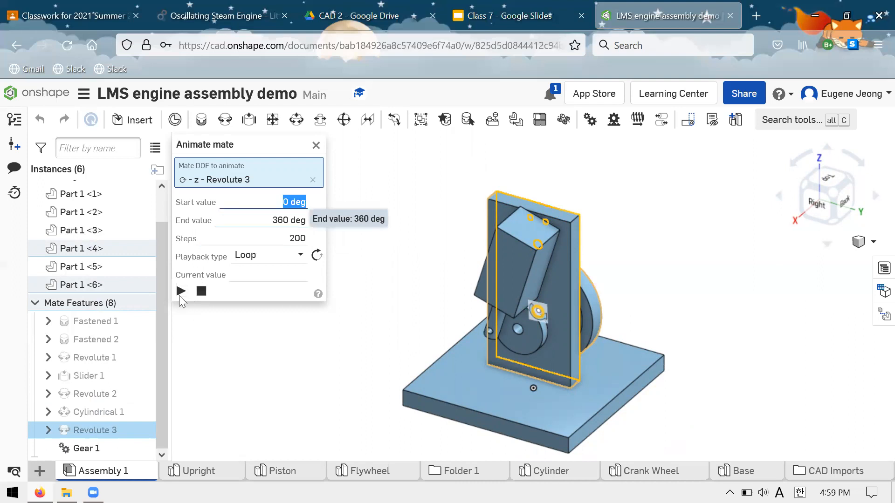
key("Tab")
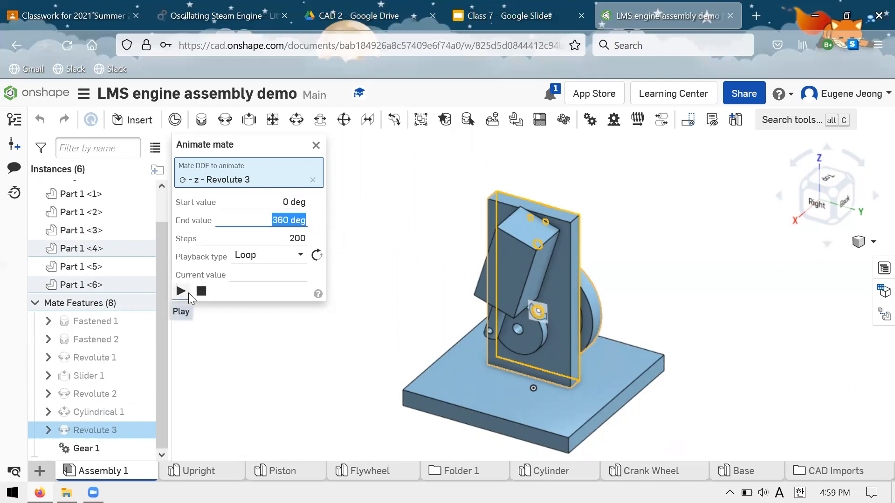
left_click(189, 293)
Watch the running engine animation from the flywheel and crank wheel sides, and stop and close it.
right_click_drag(619, 299, 592, 314)
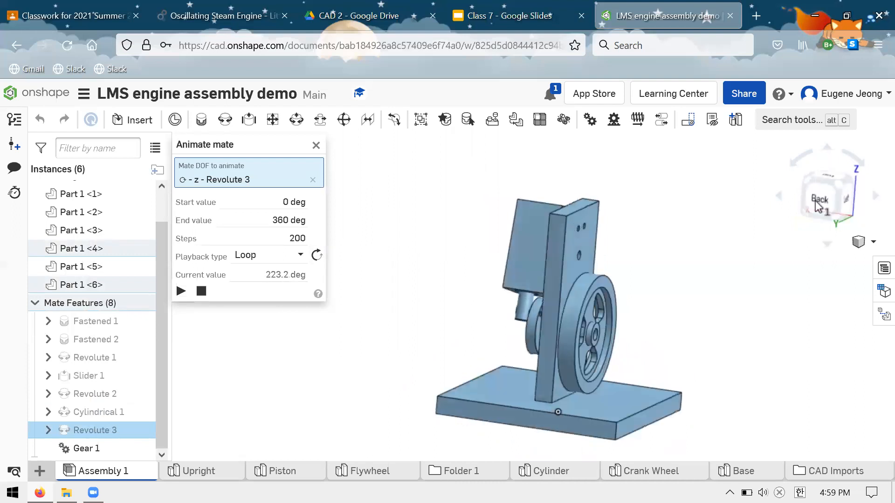
right_click_drag(650, 277, 629, 286)
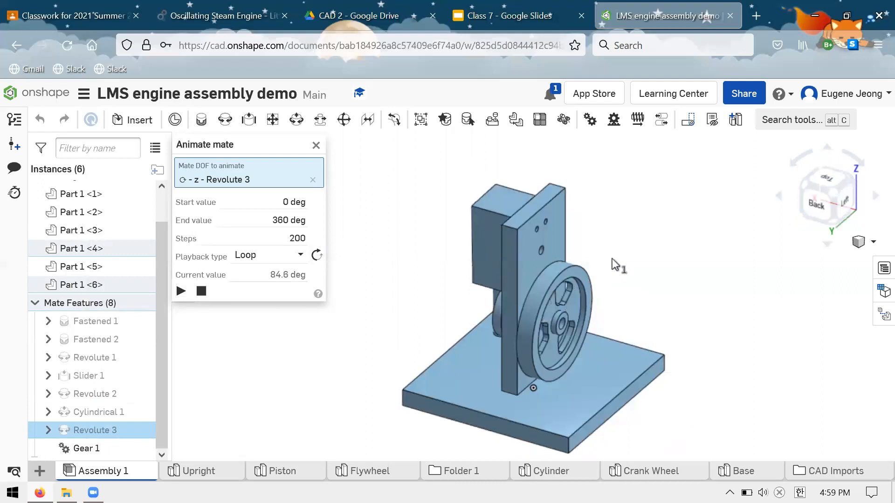
right_click_drag(764, 247, 833, 187)
right_click_drag(717, 246, 688, 261)
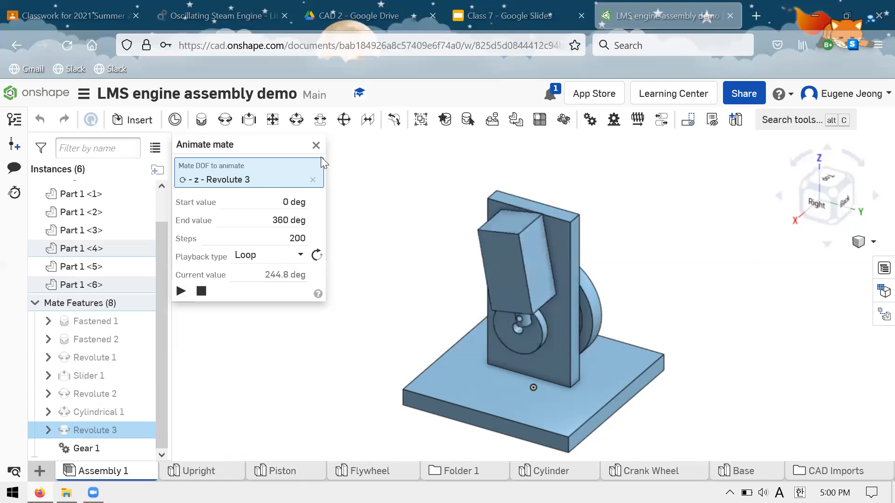
left_click(197, 292)
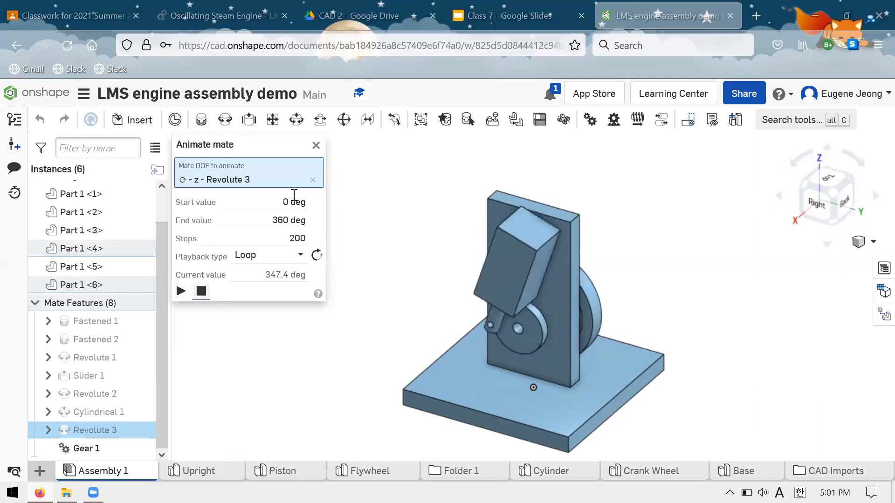
left_click(315, 145)
Examine the flywheel's center bore and the two counterbored screw holes on the underside of the base.
scroll(374, 180, "up", 3)
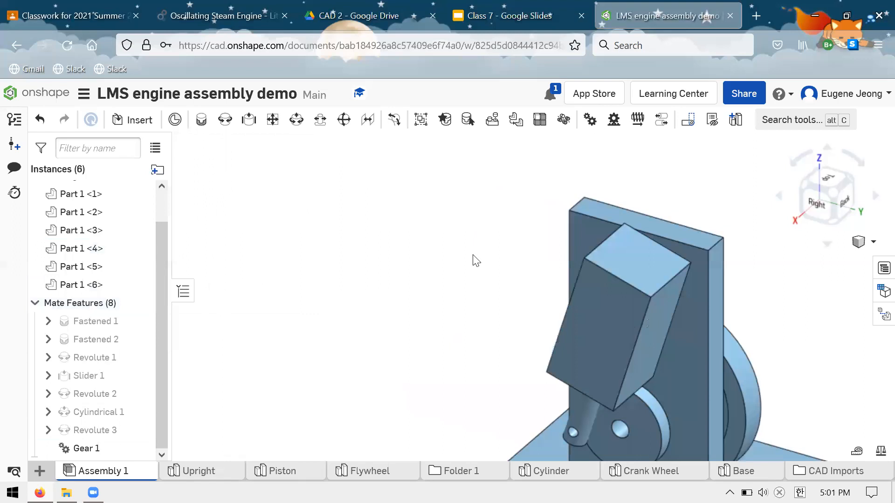
scroll(543, 260, "down", 3)
scroll(527, 202, "up", 1)
mouse_move(653, 275)
right_mouse_down()
mouse_move(572, 264)
mouse_move(599, 277)
right_mouse_up()
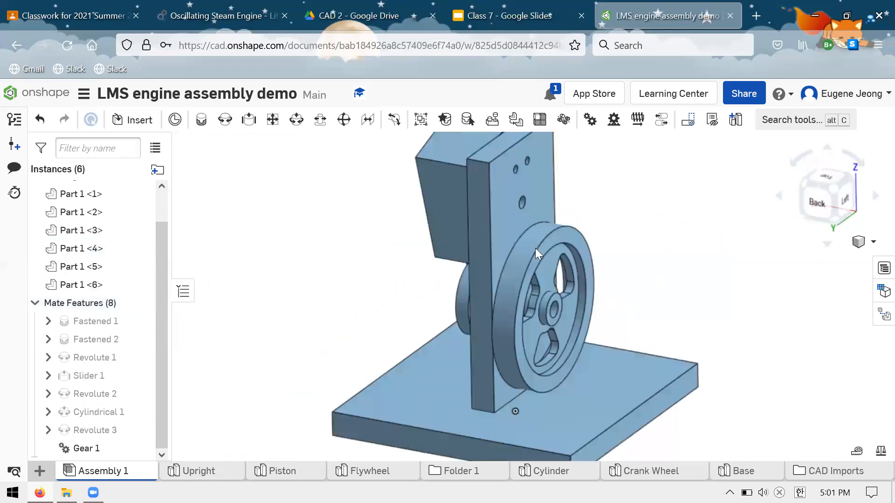
left_click(556, 307)
key("n")
right_click_drag(591, 232, 546, 341)
scroll(592, 331, "down", 3)
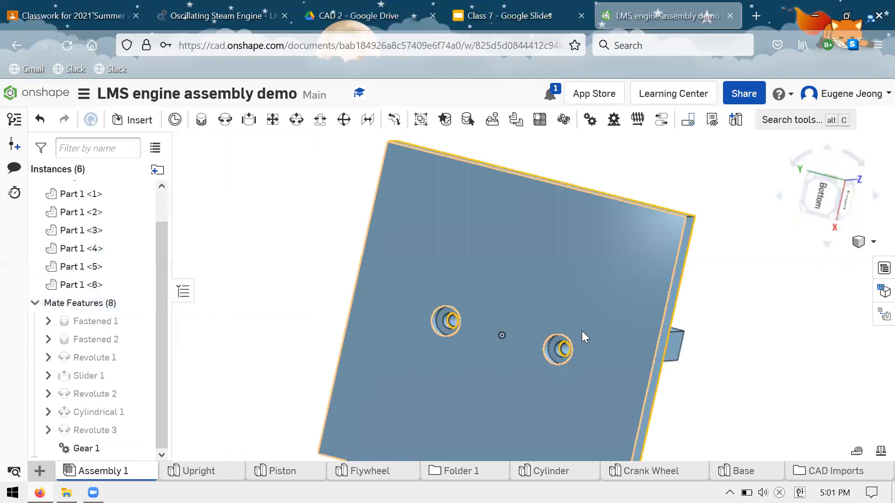
scroll(578, 336, "down", 2)
Switch to Google Classroom, open Compressed_Air_Engine_Drawings.pdf and examine the screws, spring and fittings in its Bill of Materials.
left_click(74, 4)
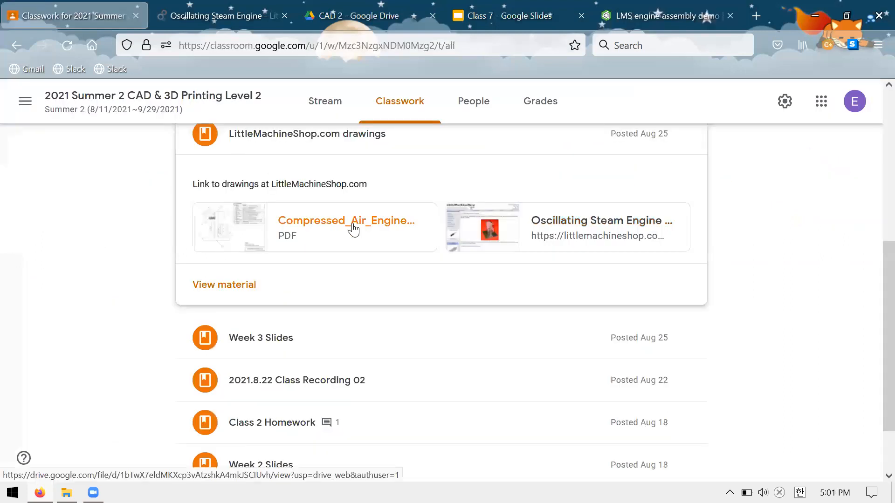
left_click(389, 226)
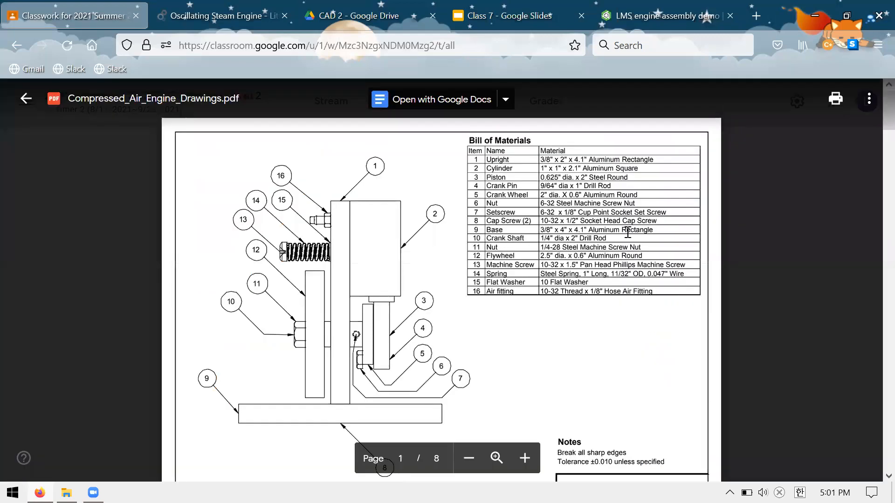
left_click_drag(471, 148, 583, 201)
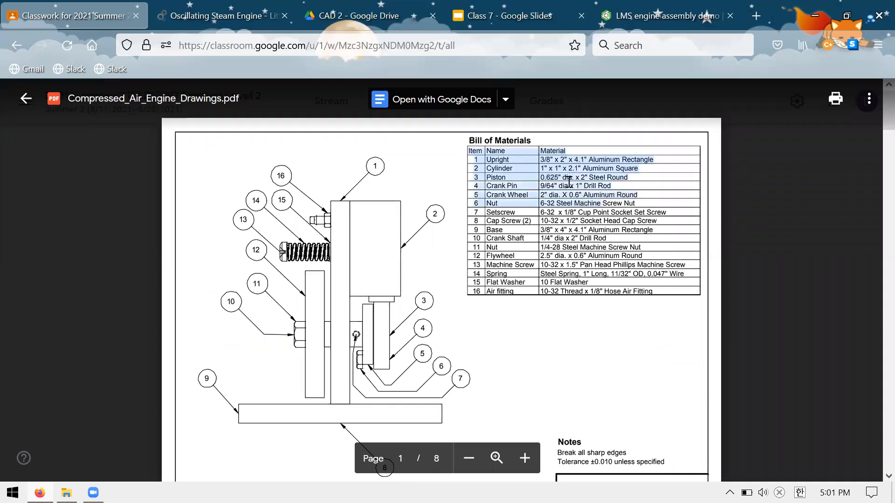
left_click(543, 195)
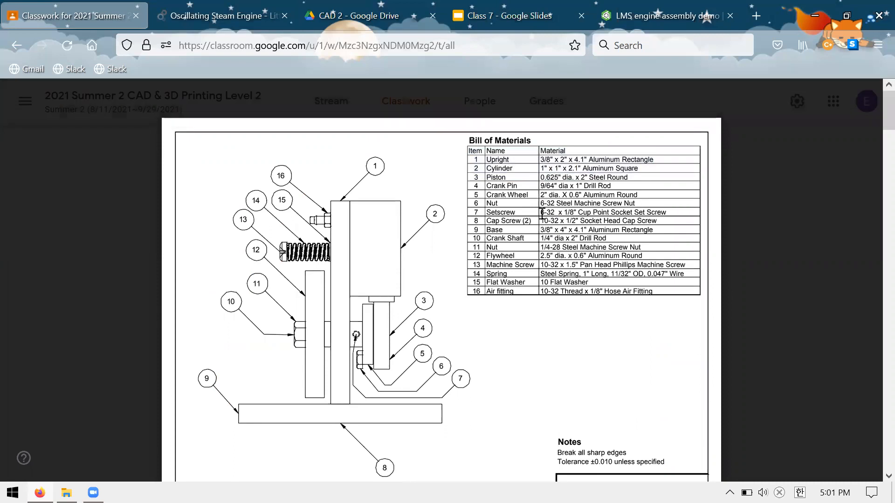
triple_click(606, 222)
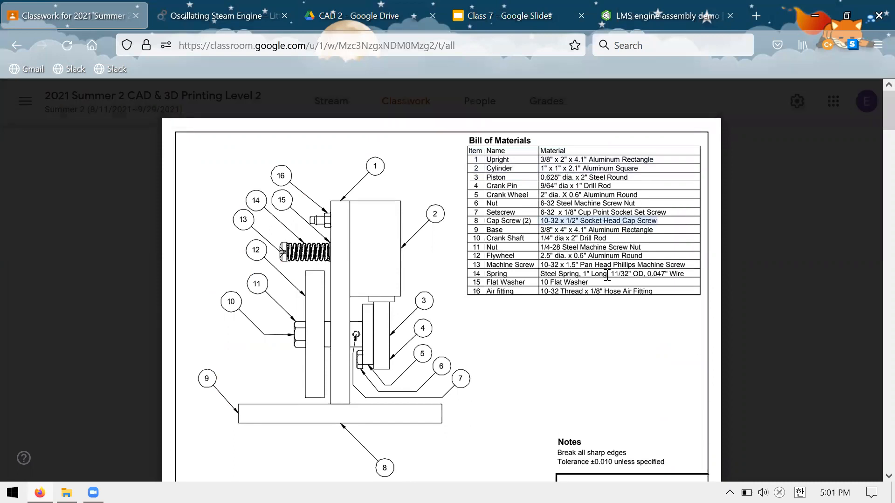
left_click_drag(607, 275, 592, 281)
left_click(541, 294)
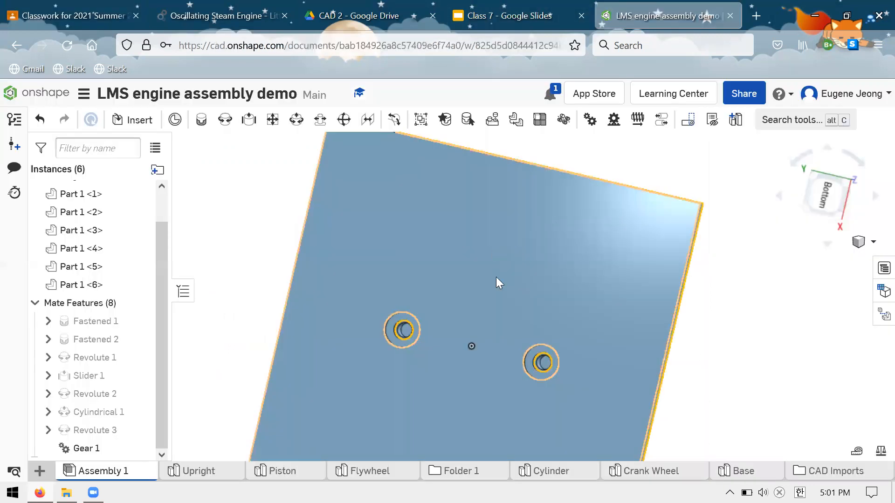
Examine the assembled engine from the flywheel side, including the upright's holes and the base.
middle_click_drag(503, 168, 520, 293)
scroll(519, 293, "down", 1)
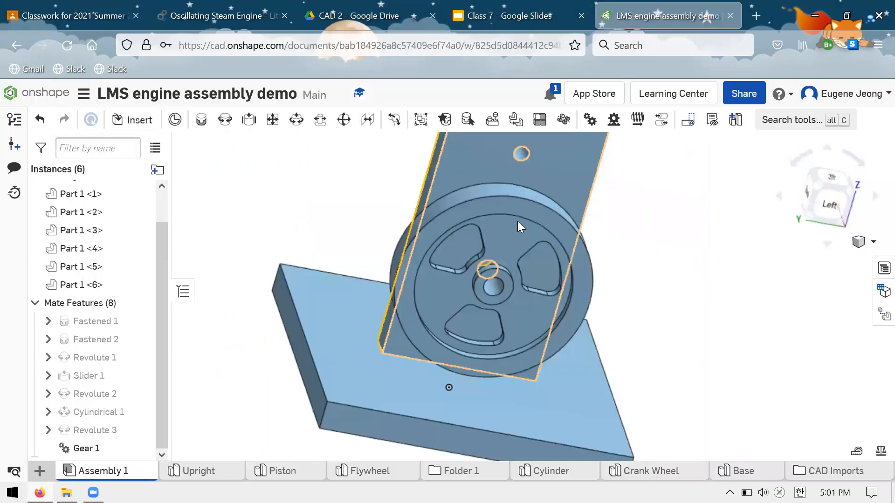
scroll(517, 221, "down", 4)
scroll(529, 254, "up", 2)
right_click_drag(529, 253, 612, 227)
right_click_drag(512, 247, 525, 232)
scroll(546, 266, "down", 3)
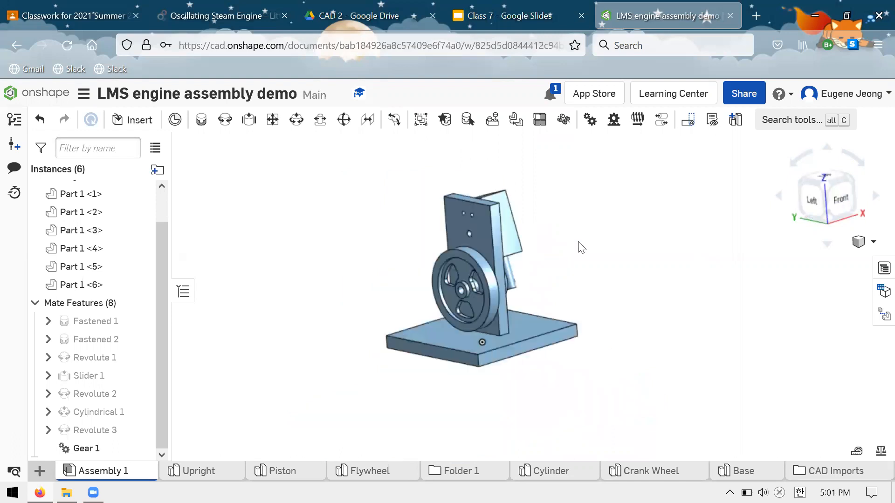
scroll(576, 228, "up", 1)
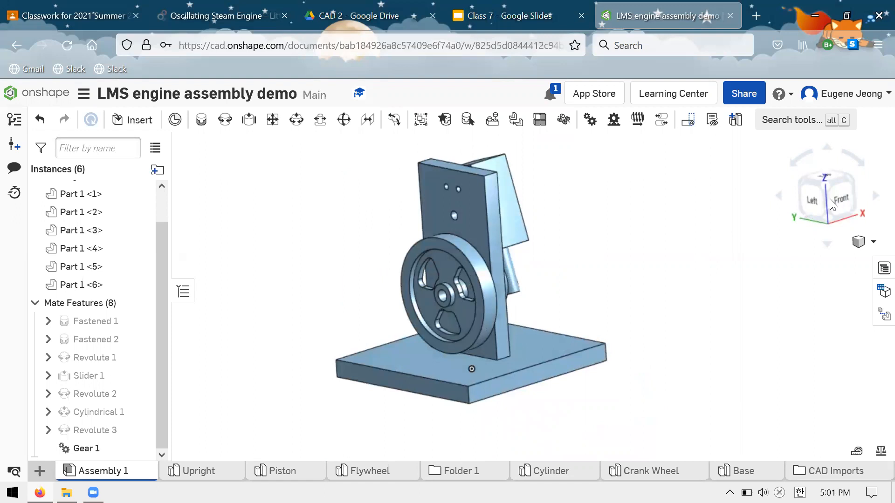
left_click_drag(830, 199, 833, 200)
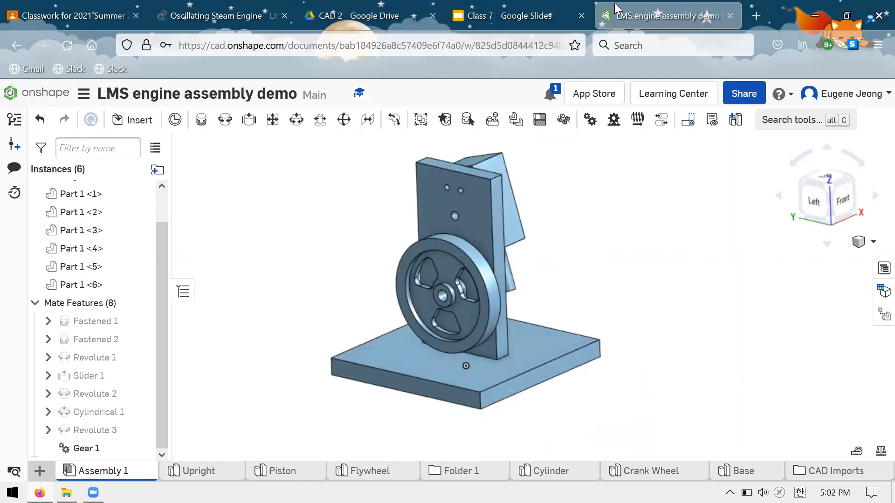
Search for "mcmaster" in a new browser tab and open the McMaster-Carr website.
left_click(755, 7)
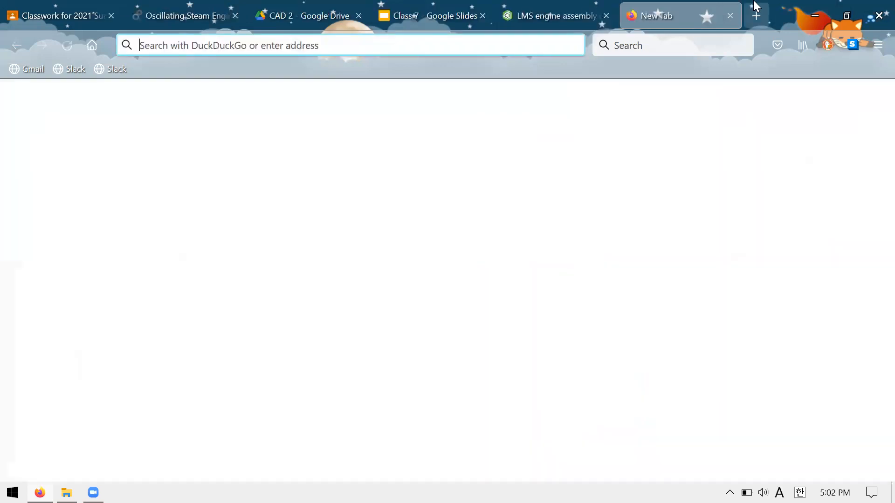
type("mcmaster")
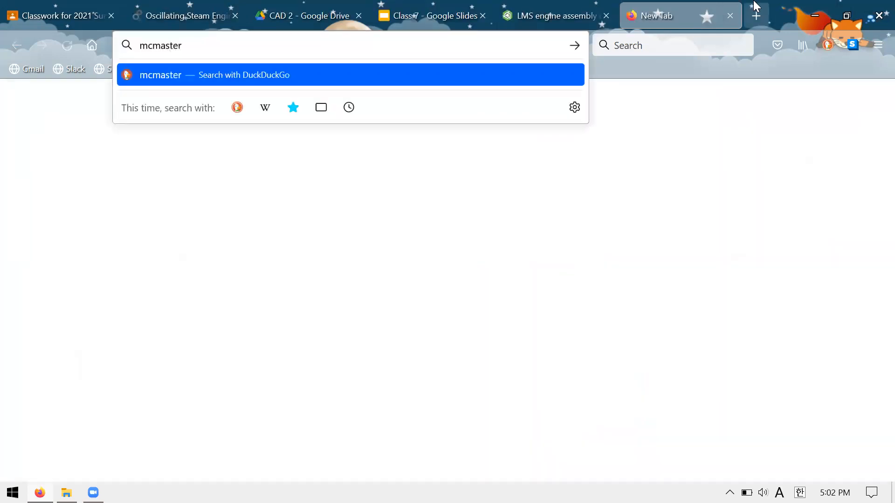
key("Return")
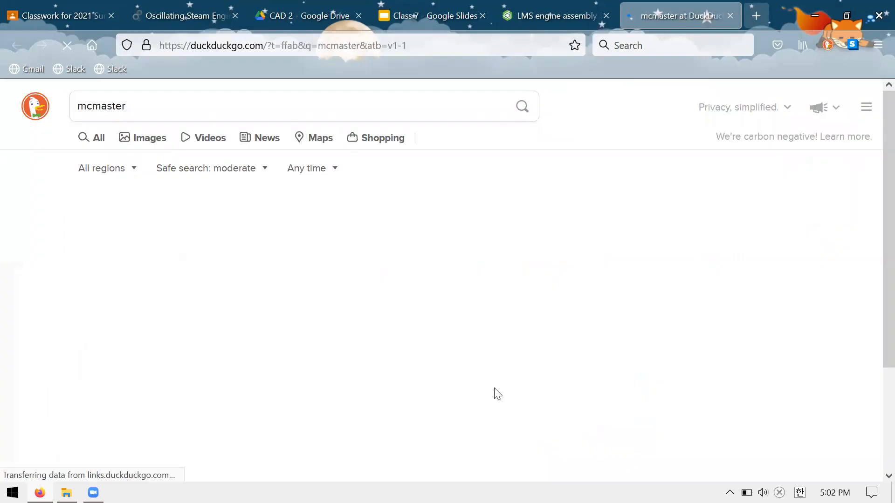
left_click(282, 216)
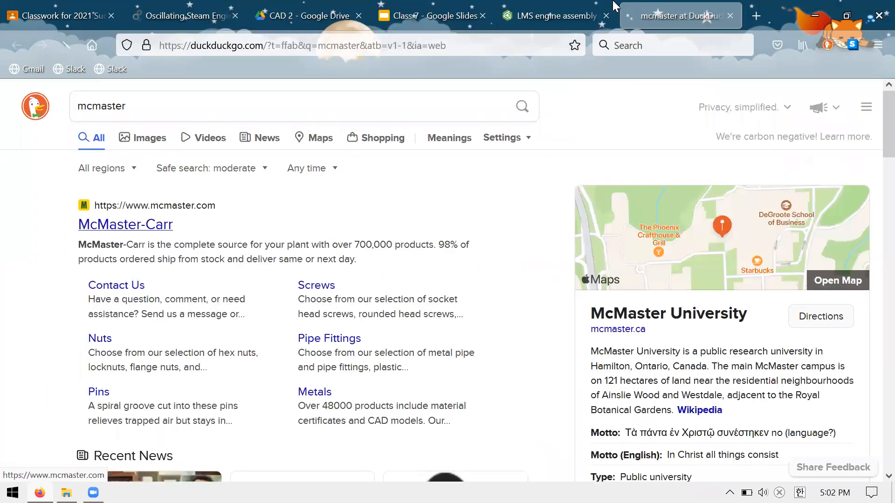
Switch back to the Onshape assembly and examine the upright's holes, the flywheel and the counterbored holes under the base.
left_click(555, 16)
right_click_drag(451, 275, 482, 225)
scroll(447, 233, "up", 3)
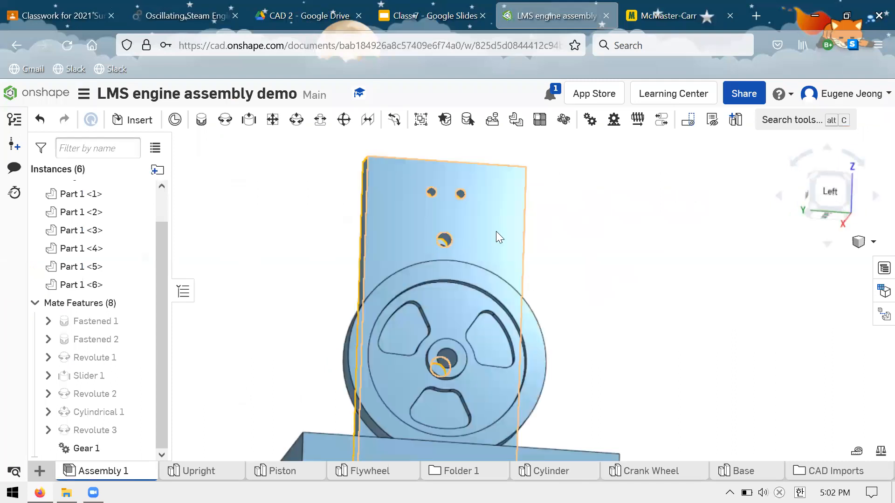
scroll(443, 238, "up", 3)
scroll(507, 350, "down", 5)
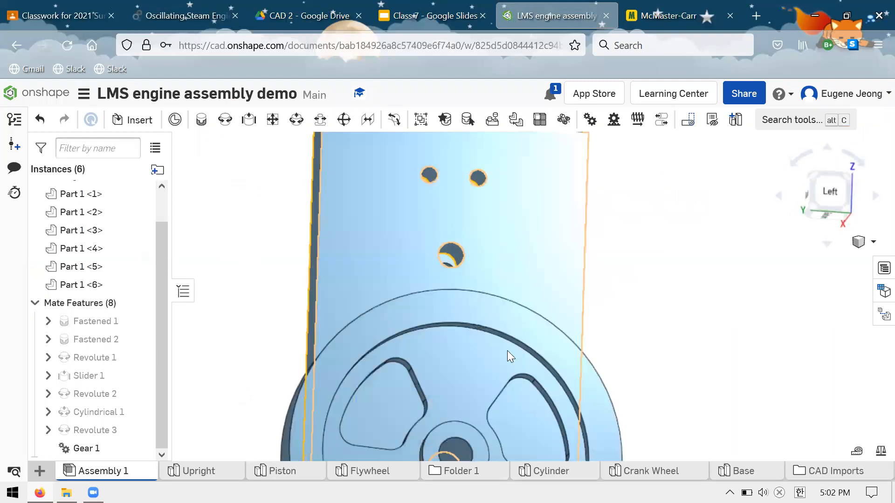
right_click_drag(482, 292, 532, 303)
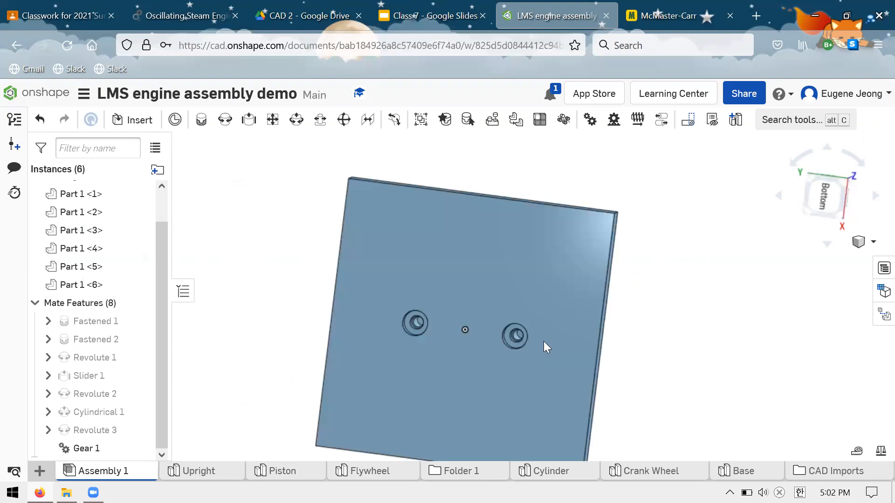
right_click_drag(543, 341, 512, 309)
scroll(532, 345, "down", 3)
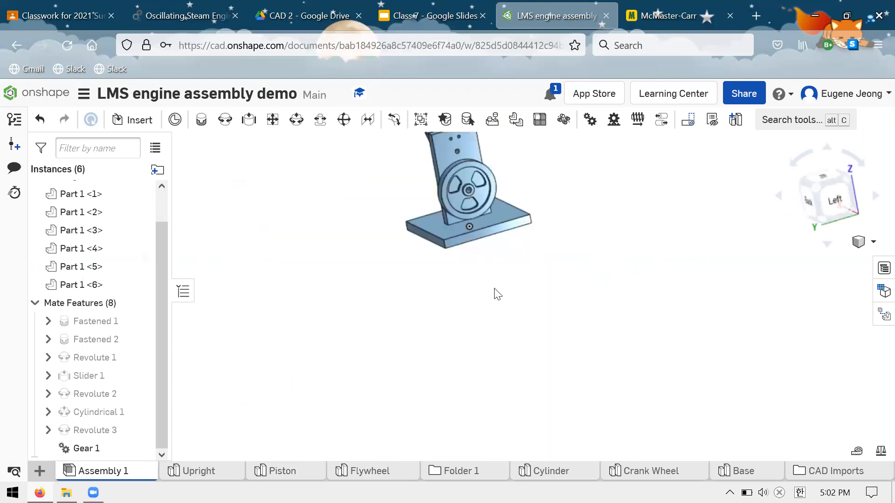
scroll(513, 311, "up", 5)
scroll(561, 211, "down", 3)
right_click_drag(561, 211, 652, 2)
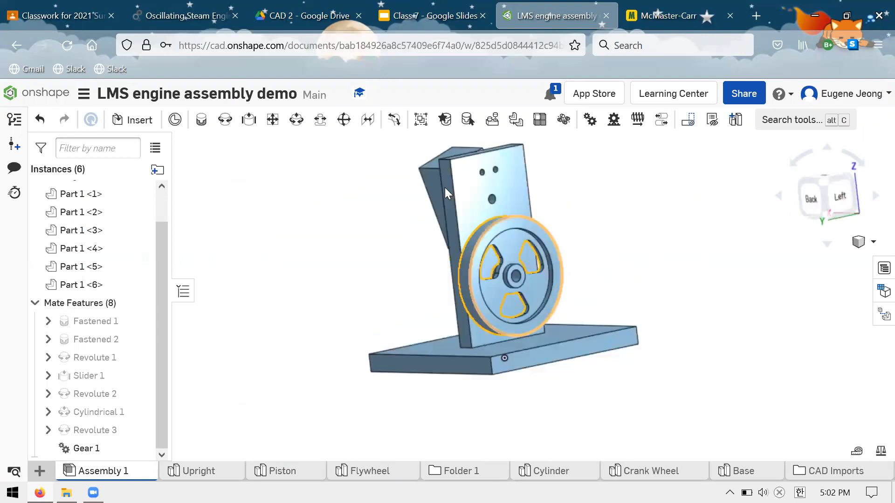
Switch to McMaster-Carr and open the Hex Nuts category under Nuts.
key("ctrl+Tab")
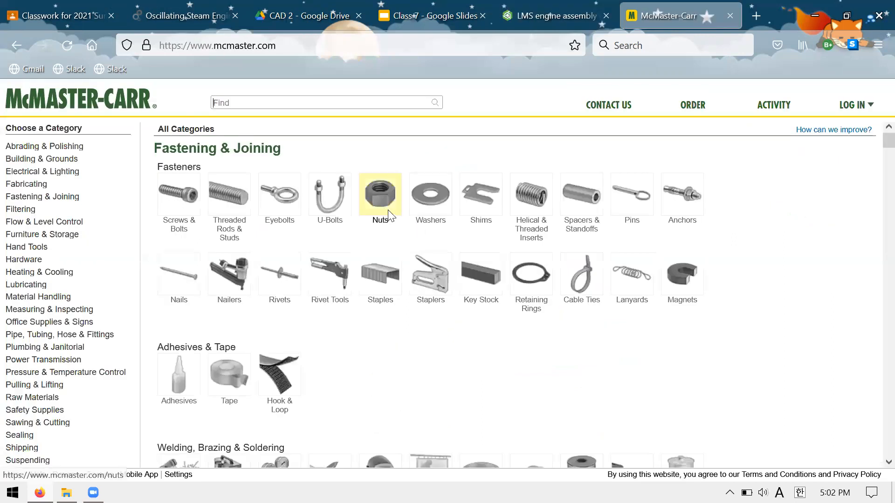
left_click(388, 210)
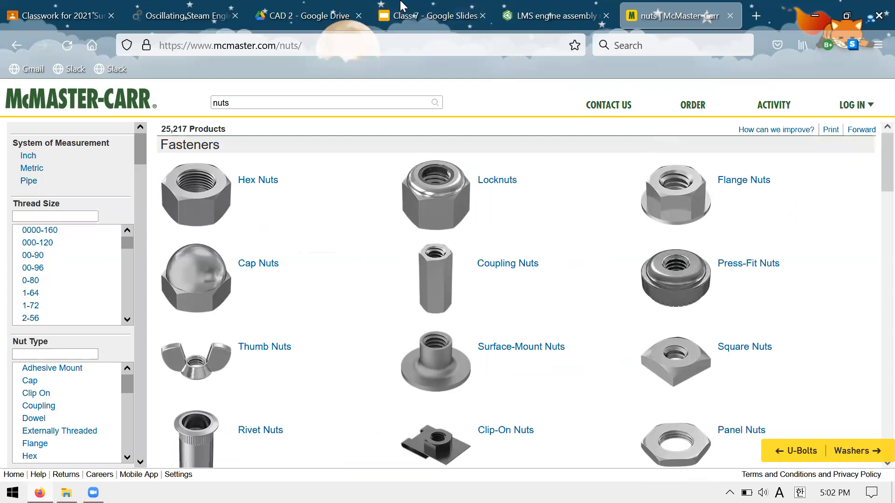
left_click_drag(271, 182, 306, 187)
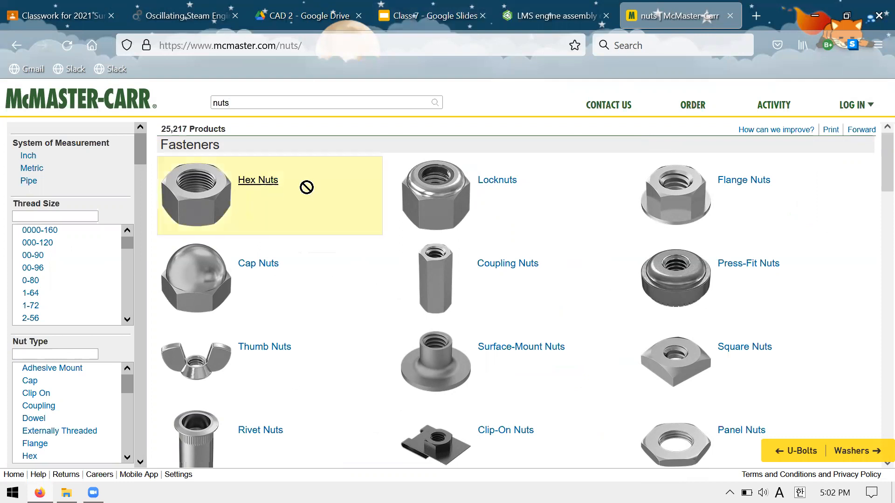
Look up the crank shaft nut's thread size in the Google Classroom Bill of Materials, and return to McMaster-Carr.
left_click(471, 19)
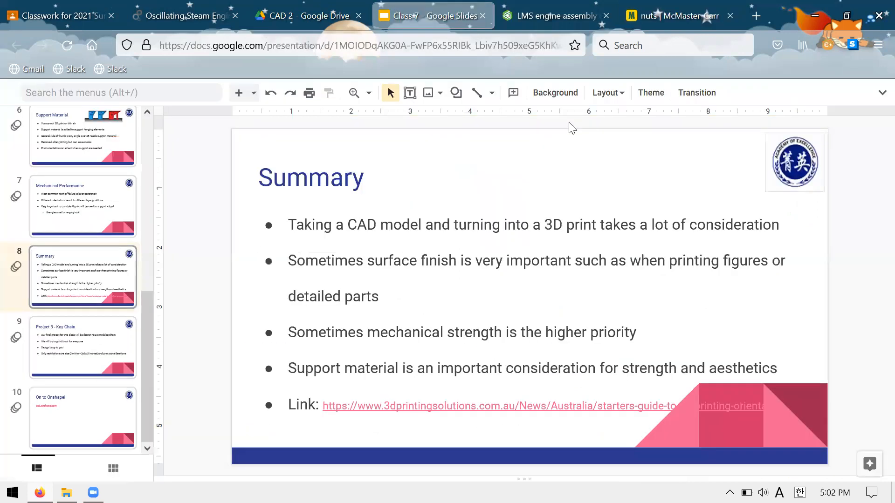
left_click(155, 8)
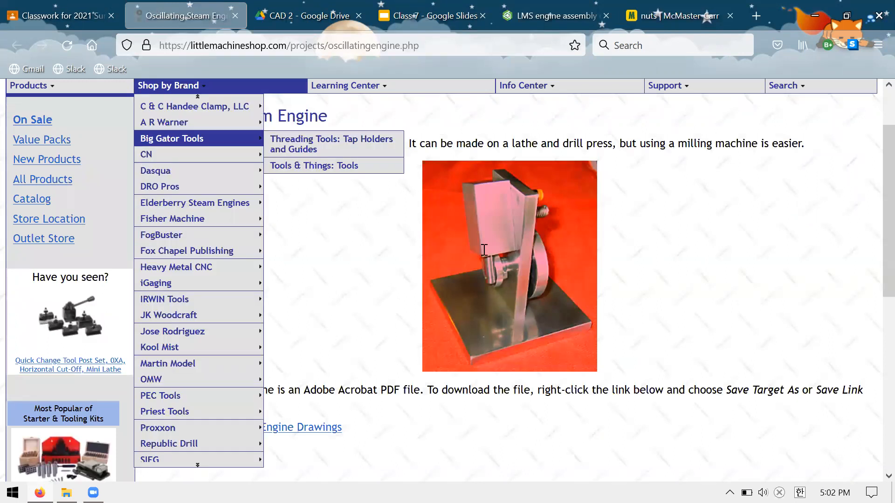
key("ctrl+shift+Tab")
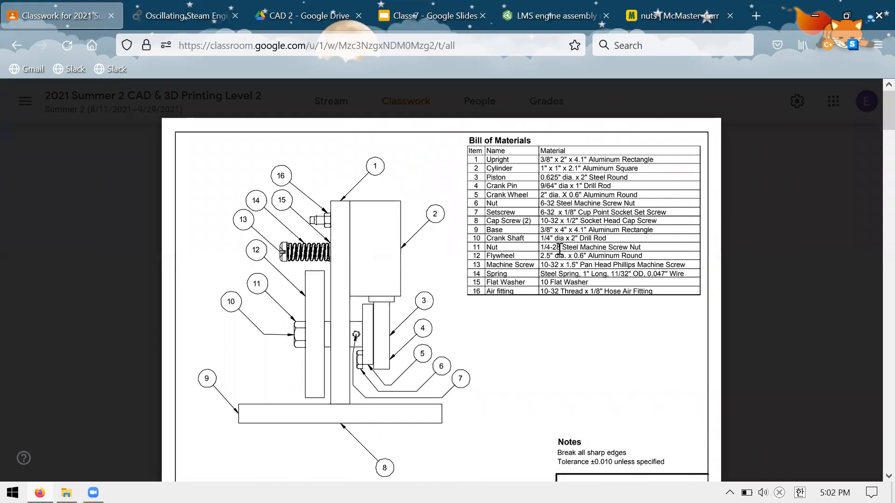
key("ctrl+shift+Tab")
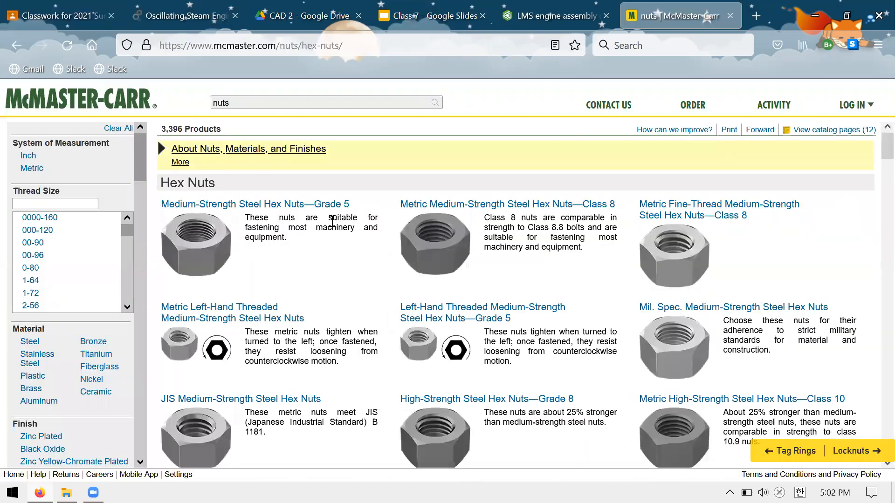
Open Medium-Strength Steel Hex Nuts—Grade 5 and download the 1/4"-28 zinc-plated nut 95462A505 as a 3-D STEP file.
left_click(356, 232)
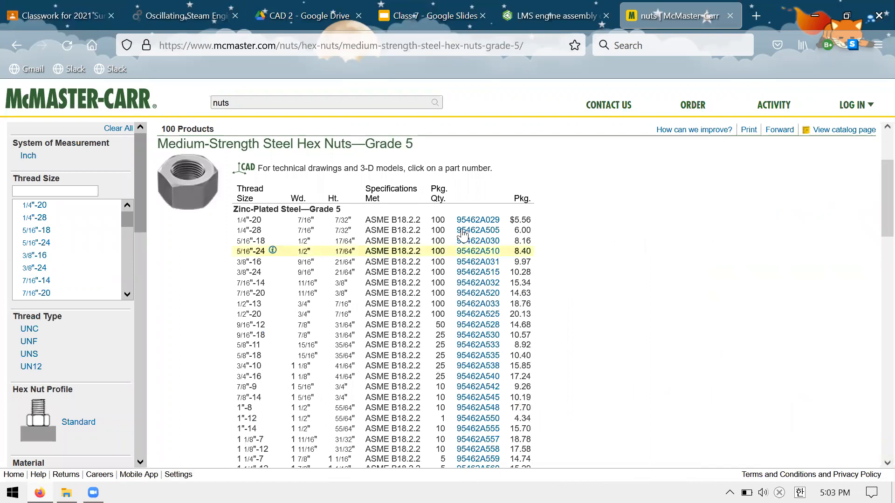
left_click(463, 231)
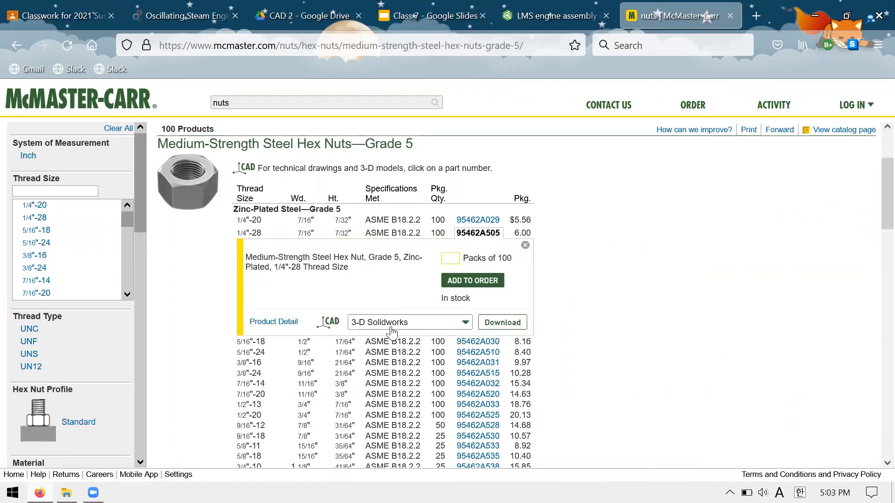
left_click(420, 323)
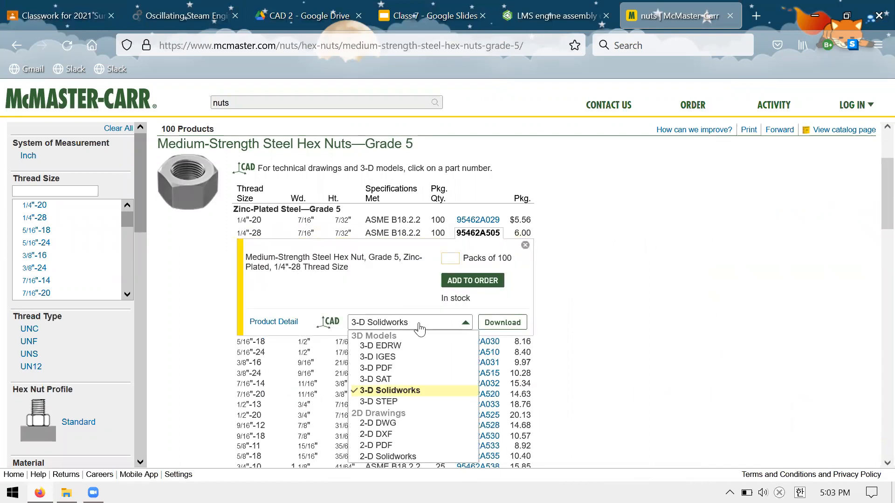
left_click(423, 354)
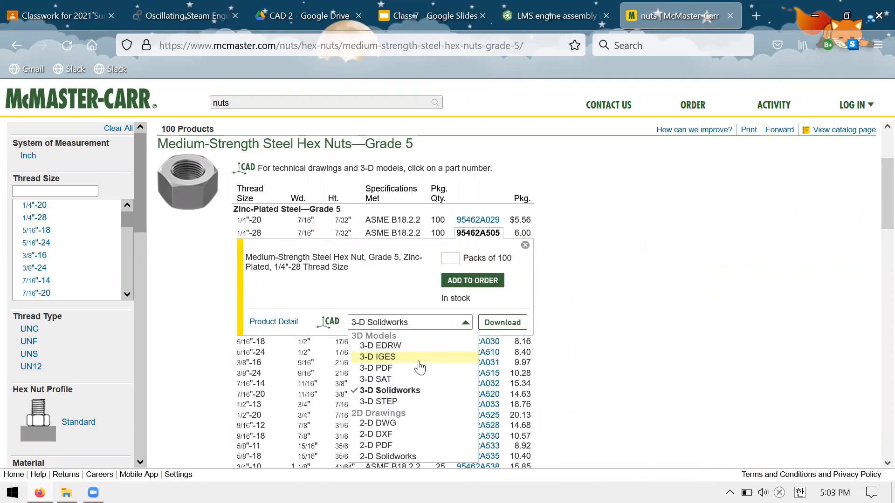
left_click(422, 401)
left_click(500, 323)
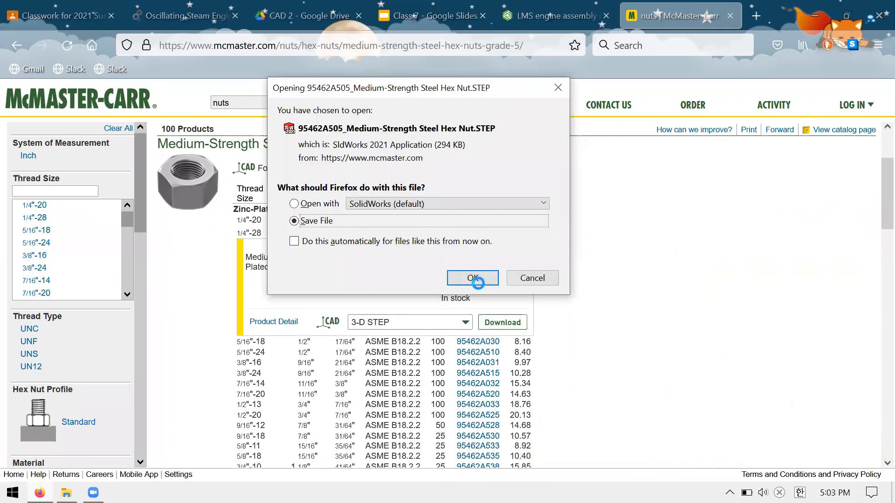
Save 95462A505_Medium-Strength Steel Hex Nut.STEP in the AOE folder under Semester5 > Misc on the C: drive.
left_click(473, 278)
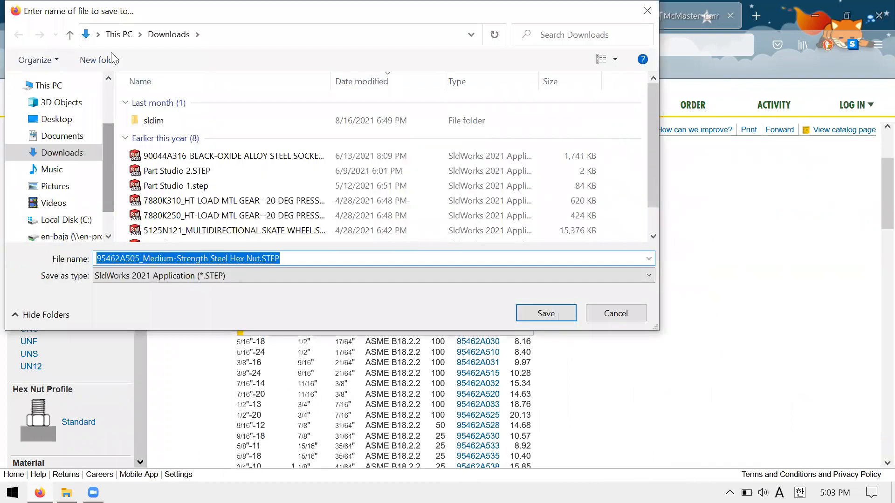
left_click(67, 224)
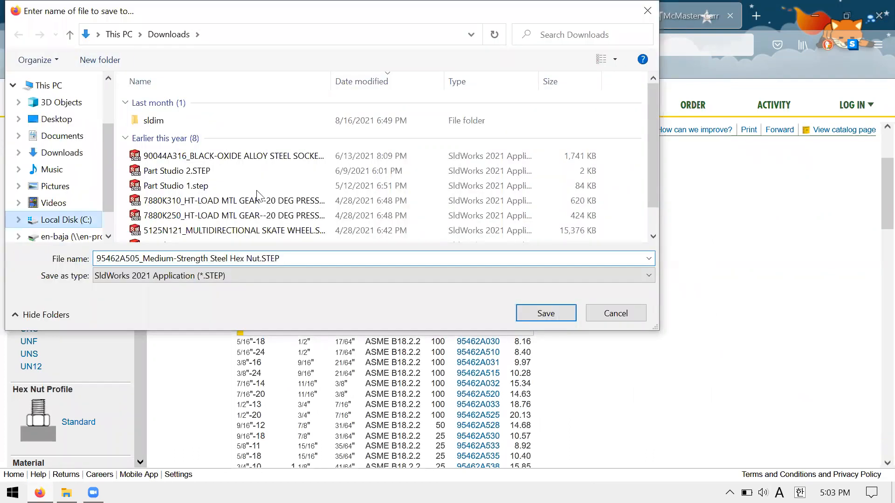
left_click(219, 205)
double_click(217, 199)
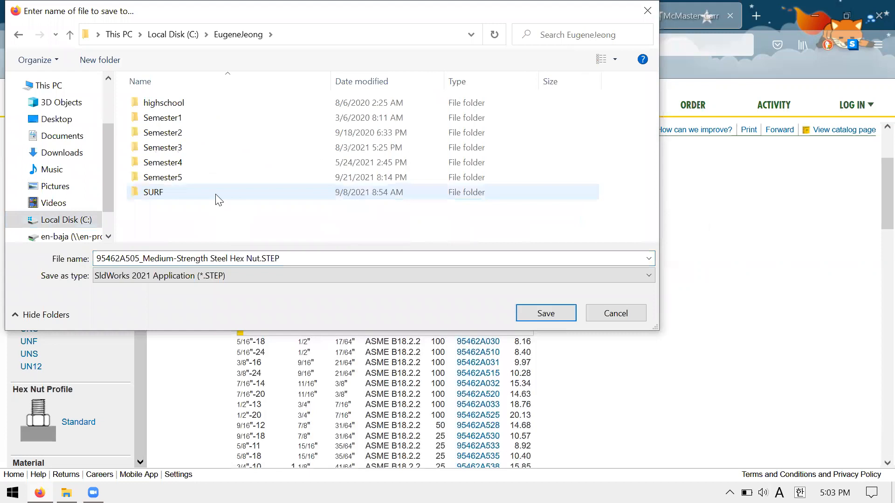
double_click(196, 180)
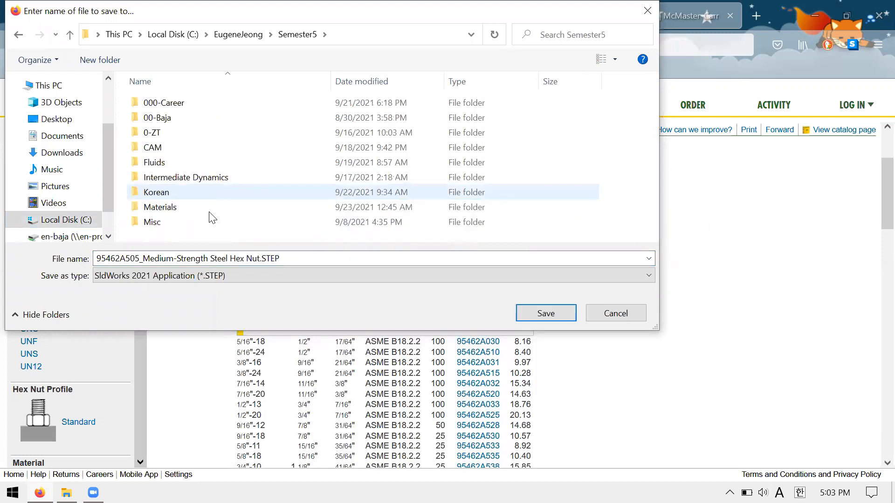
left_click(201, 205)
double_click(205, 222)
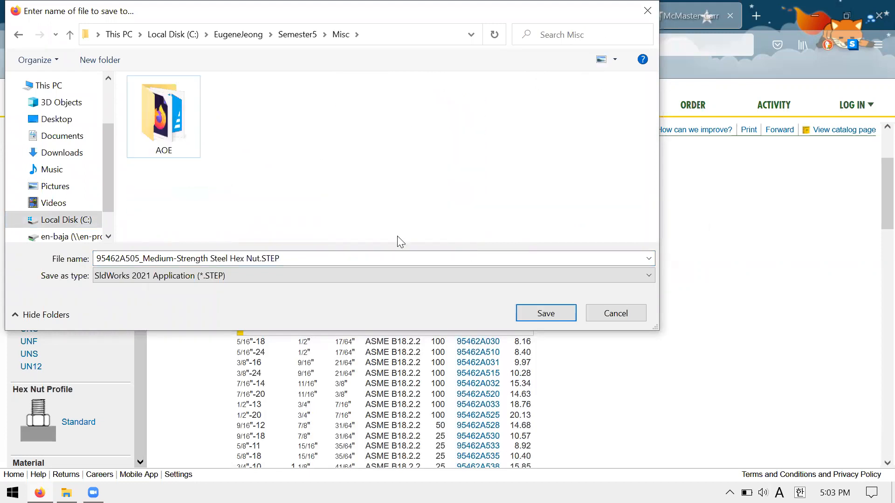
double_click(177, 117)
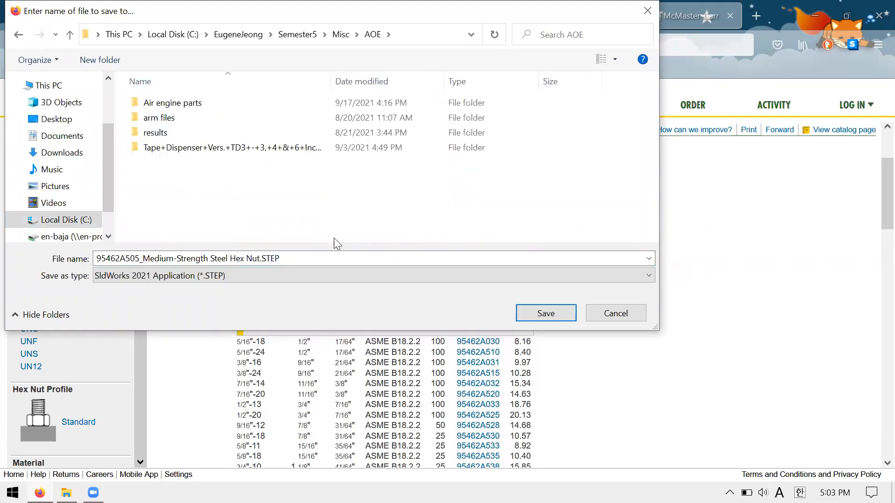
left_click(558, 314)
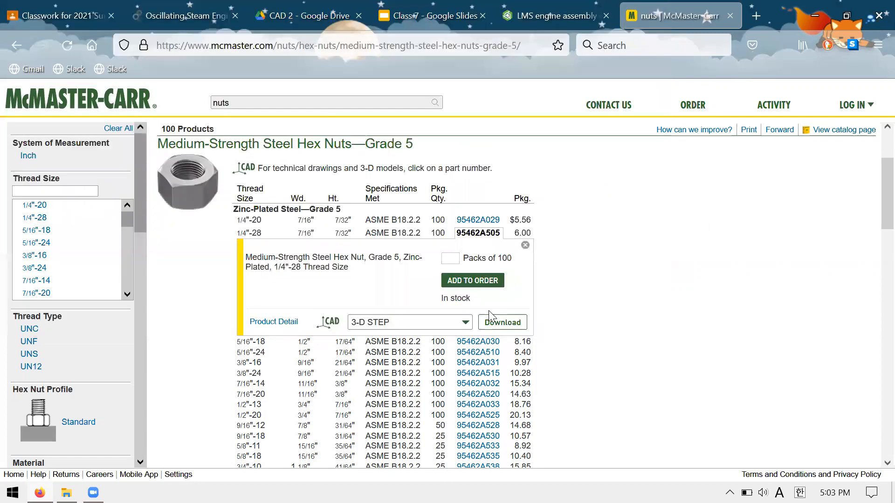
Switch to the LMS engine assembly demo and import 95462A505_Medium-Strength Steel Hex Nut.STEP from the AOE folder under Semester5 > Misc.
left_click(531, 7)
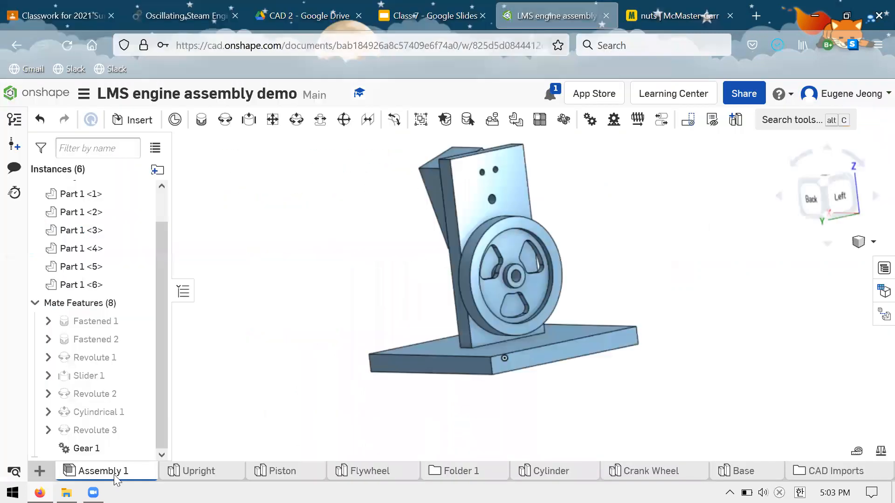
left_click(40, 471)
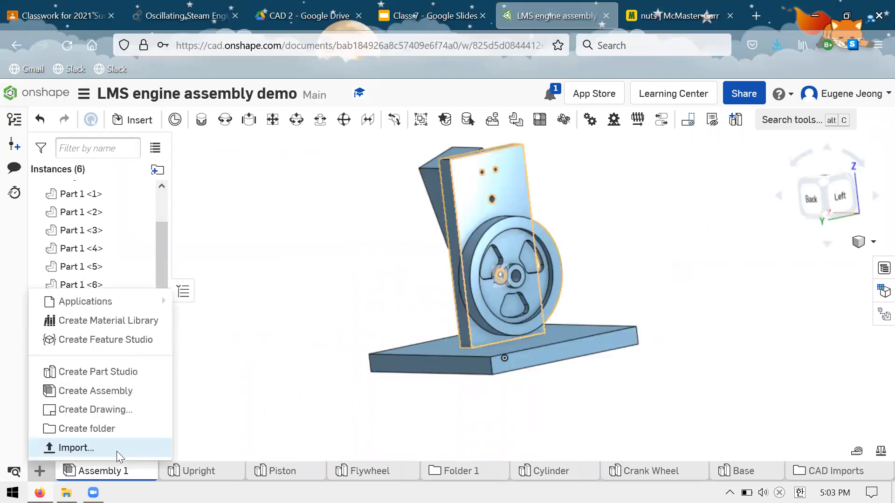
left_click(163, 440)
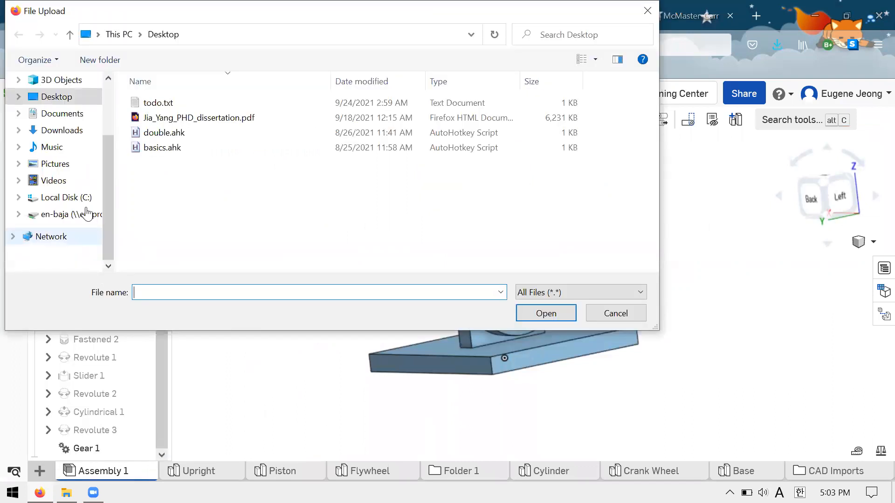
left_click(84, 197)
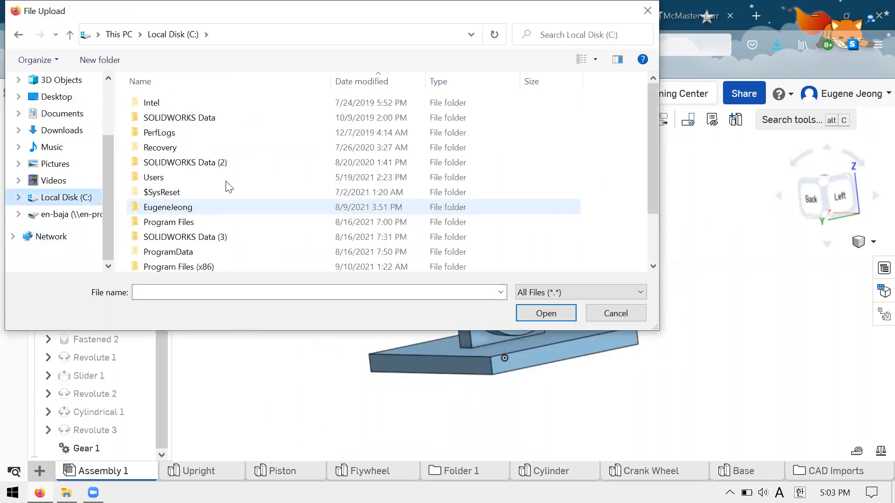
double_click(228, 207)
double_click(226, 182)
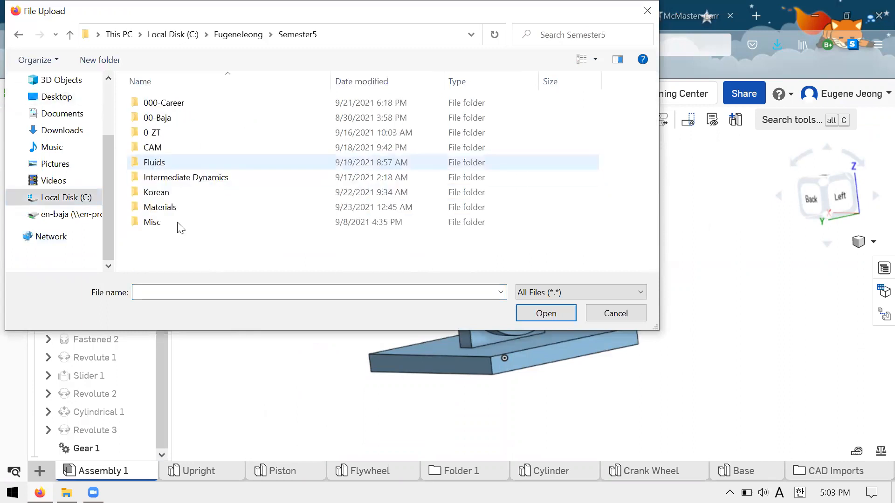
double_click(179, 224)
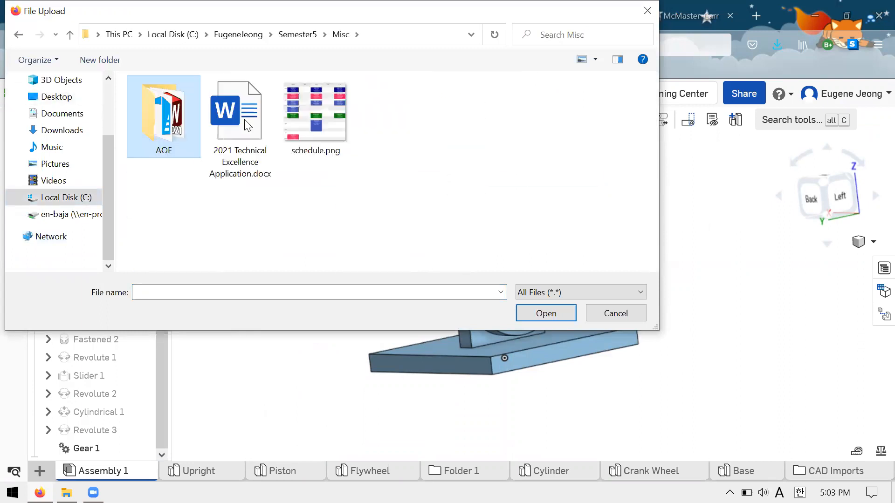
double_click(232, 162)
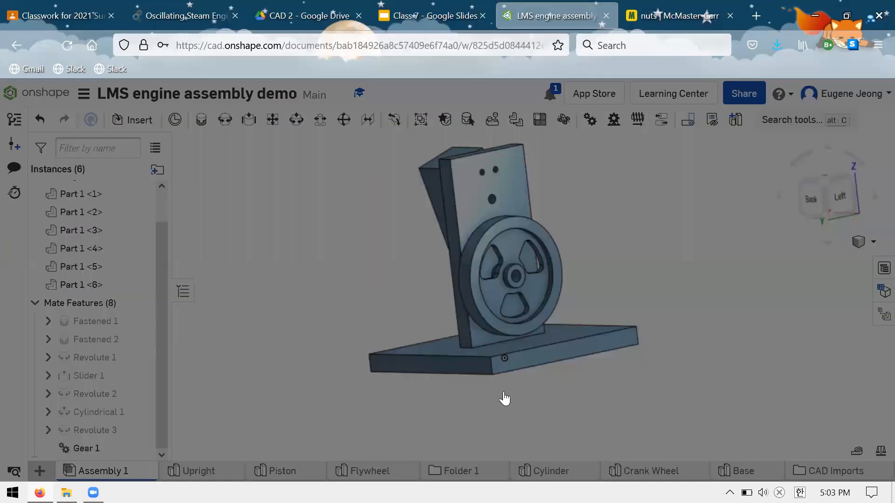
left_click(504, 393)
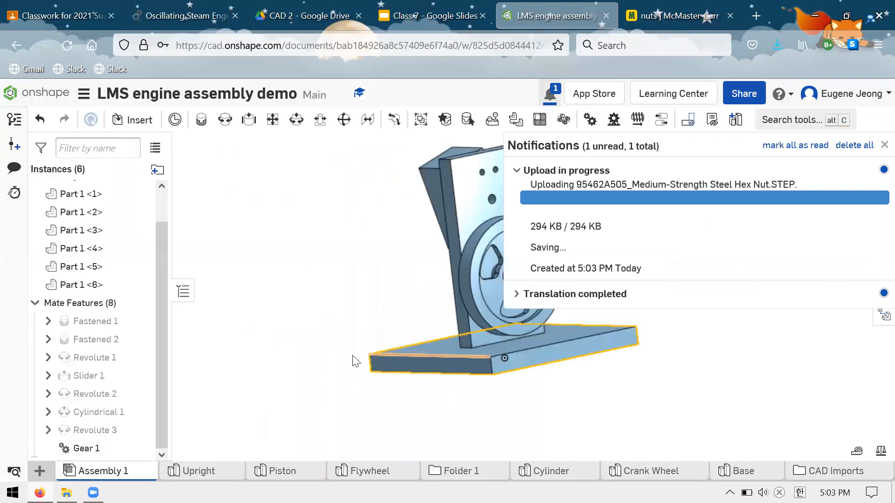
Inspect the imported hex nut in its part studio, and check the nut in the Bill of Materials of Compressed_Air_Engine_Drawings.pdf.
scroll(355, 361, "down", 2)
middle_click_drag(465, 309, 412, 322)
scroll(413, 322, "down", 1)
scroll(424, 312, "up", 2)
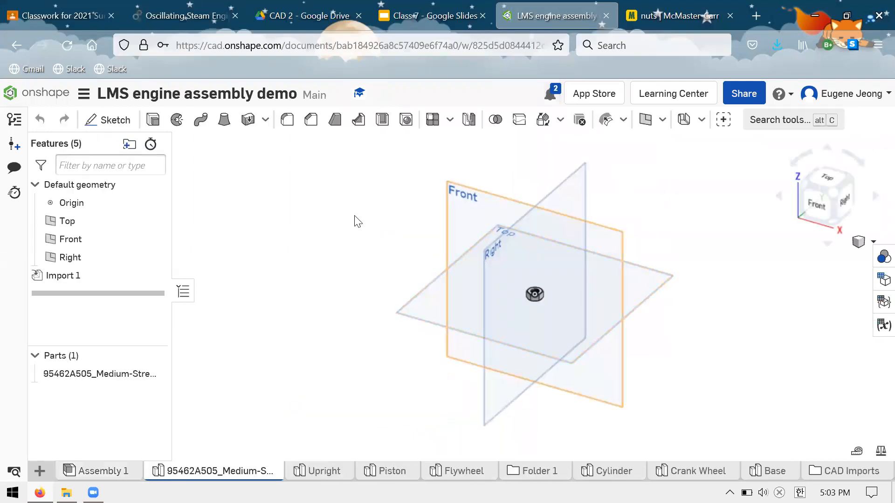
scroll(555, 295, "up", 7)
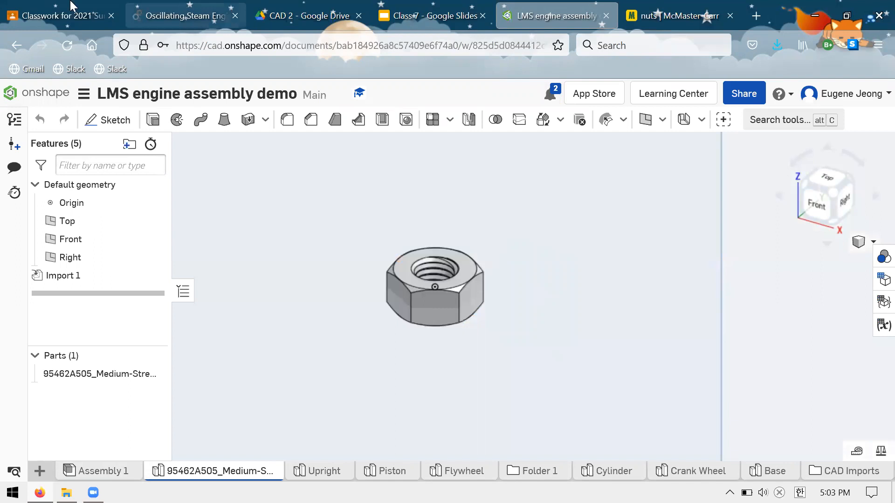
left_click(242, 12)
left_click(70, 7)
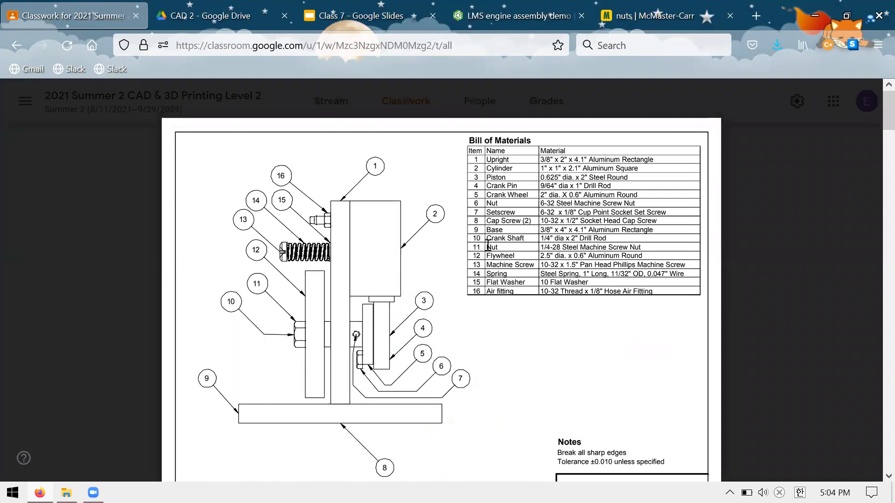
double_click(291, 335)
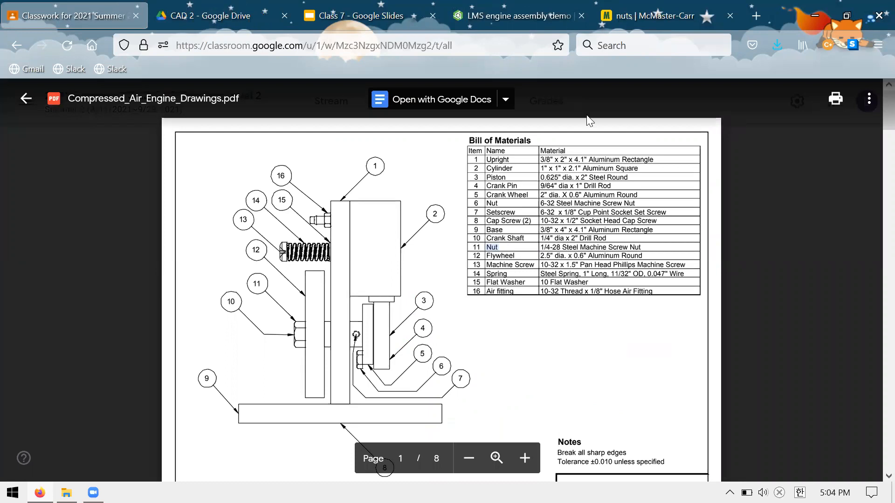
key("ctrl+shift+Tab")
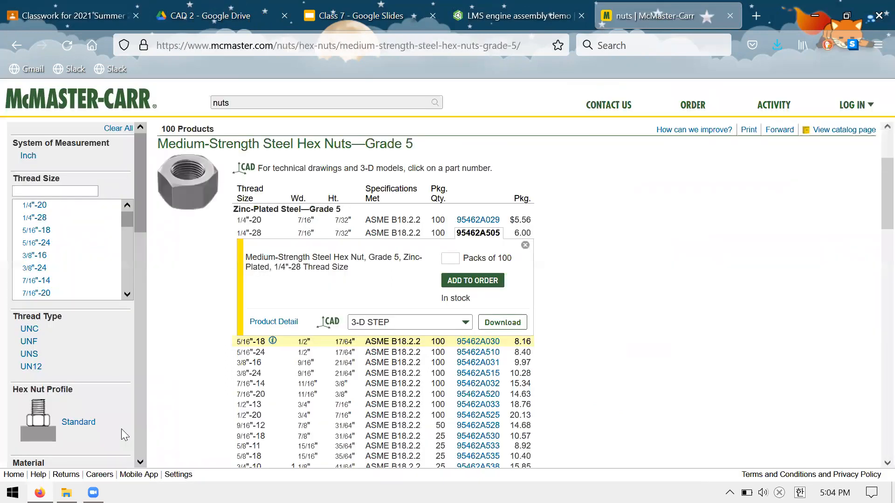
Return to Assembly 1 in Onshape and insert the 95462A505 hex nut beside the engine's upright.
key("ctrl+shift+Tab")
left_click(106, 477)
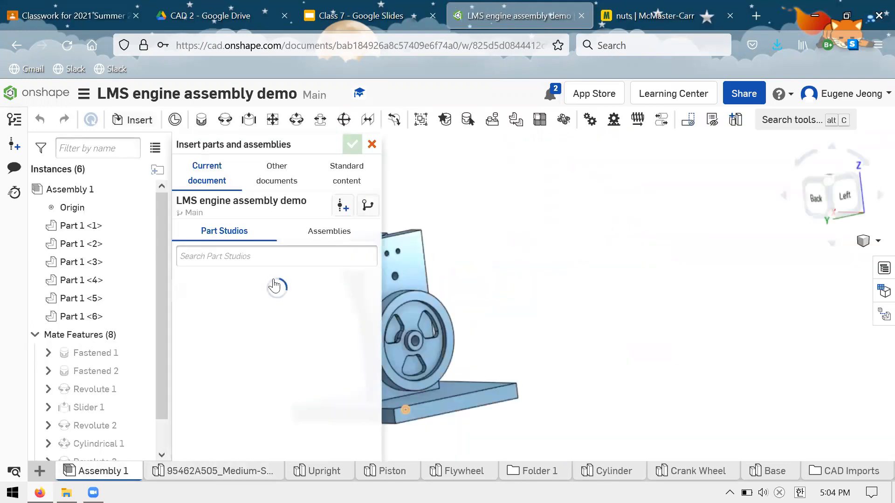
left_click(277, 285)
left_click(467, 289)
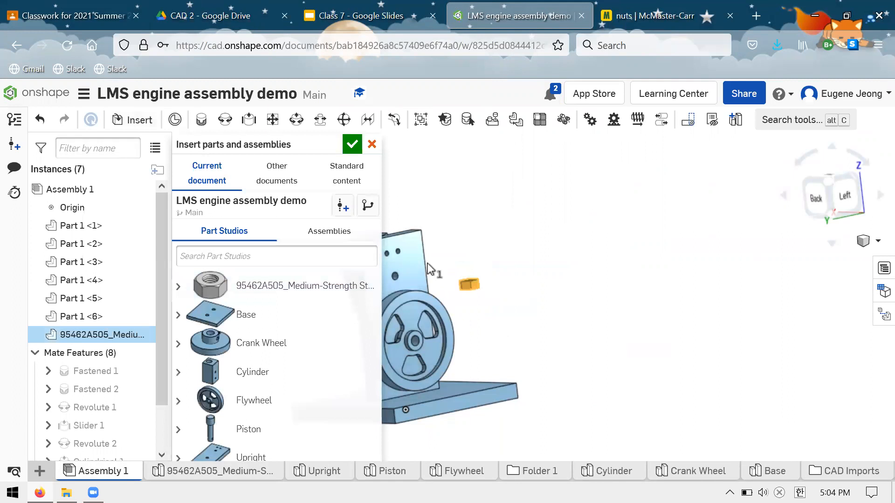
left_click(376, 146)
left_click(524, 149)
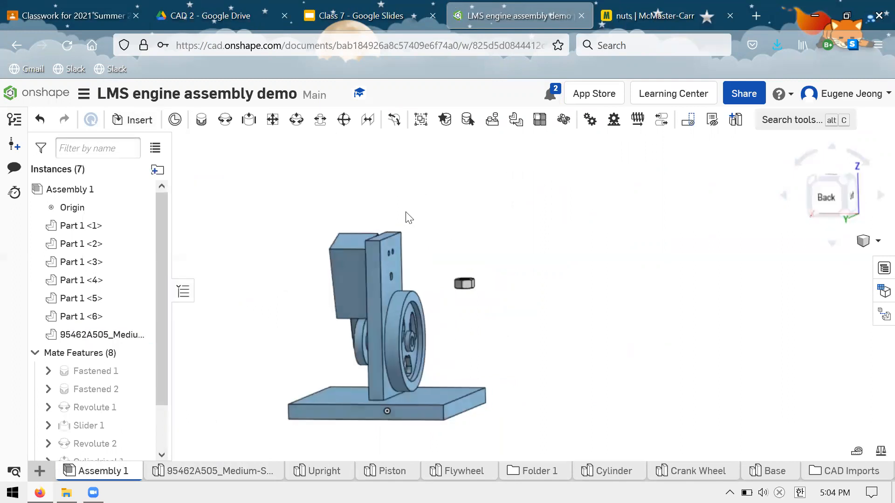
Start a Fastened mate and pick the circular edge of the hex nut's threaded hole as the first mate connector.
right_click_drag(405, 212, 344, 213)
right_click_drag(406, 282, 399, 285)
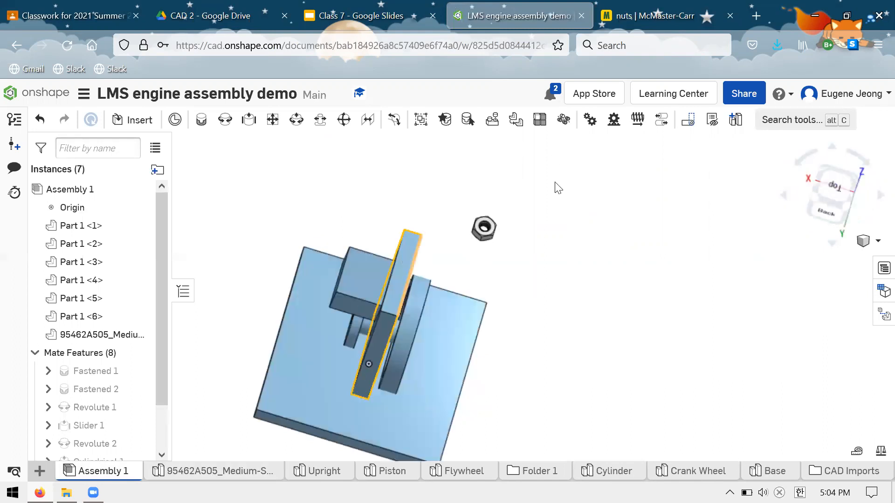
scroll(554, 230, "up", 8)
scroll(559, 240, "up", 3)
right_click_drag(566, 222, 484, 281)
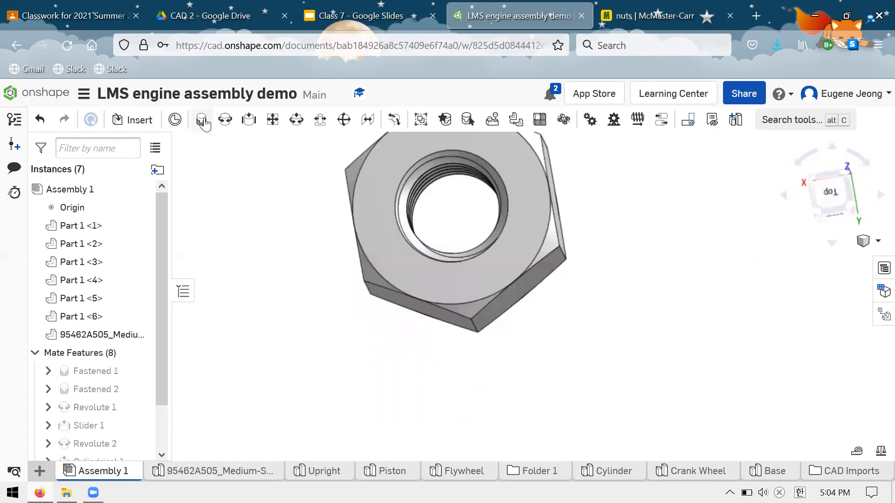
scroll(366, 241, "up", 5)
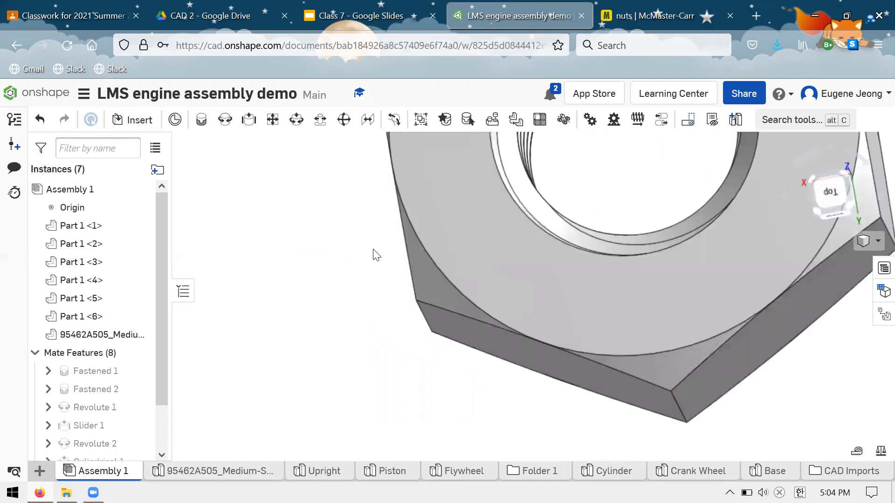
scroll(376, 255, "down", 8)
scroll(359, 235, "down", 3)
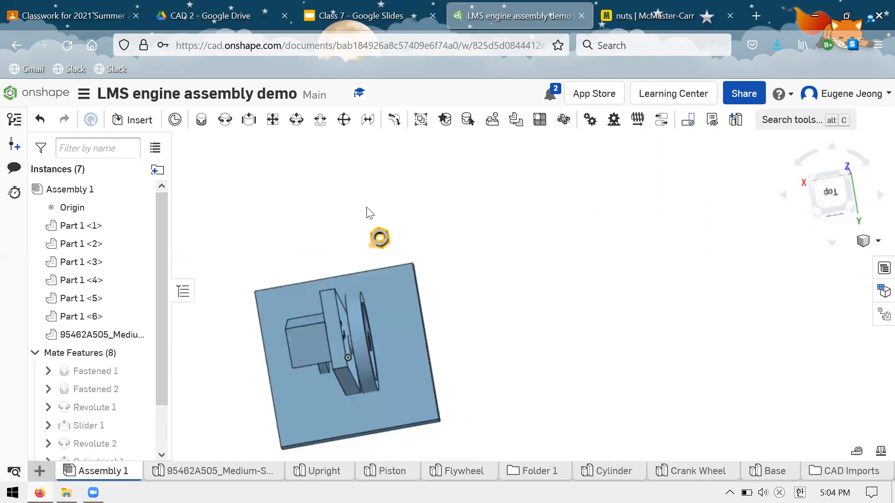
scroll(276, 178, "up", 4)
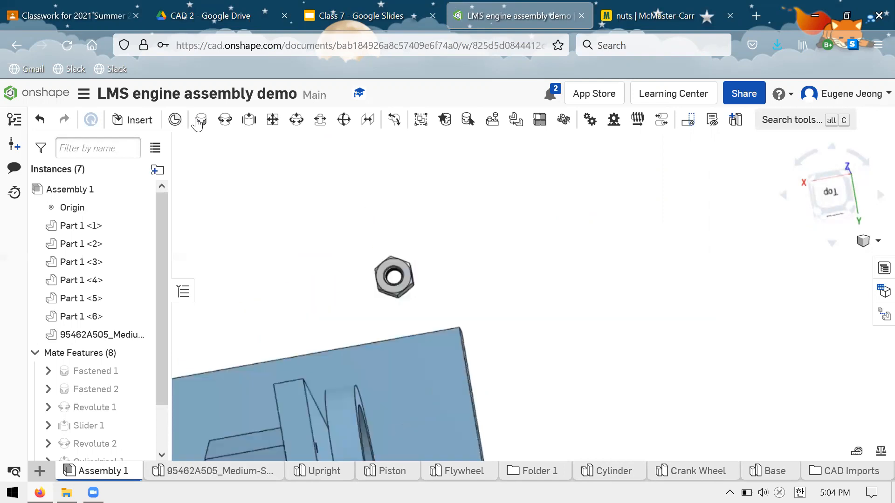
scroll(400, 228, "up", 4)
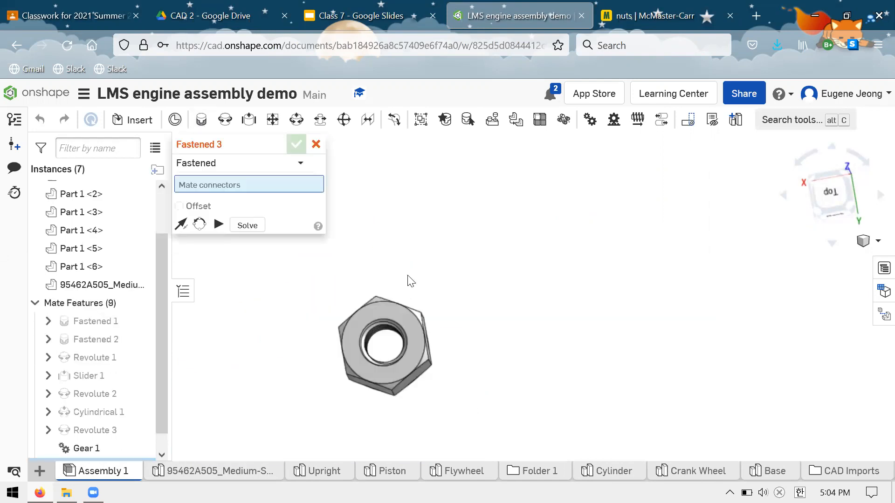
scroll(404, 271, "down", 4)
scroll(397, 268, "up", 3)
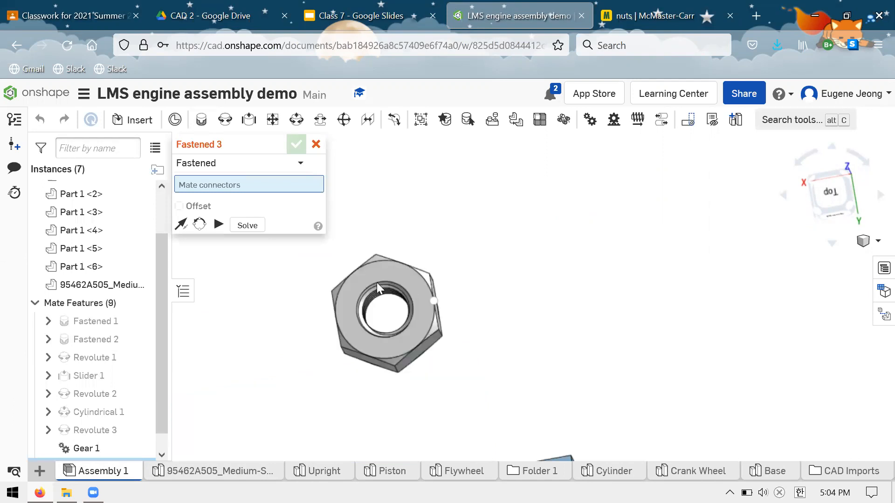
left_click(369, 292)
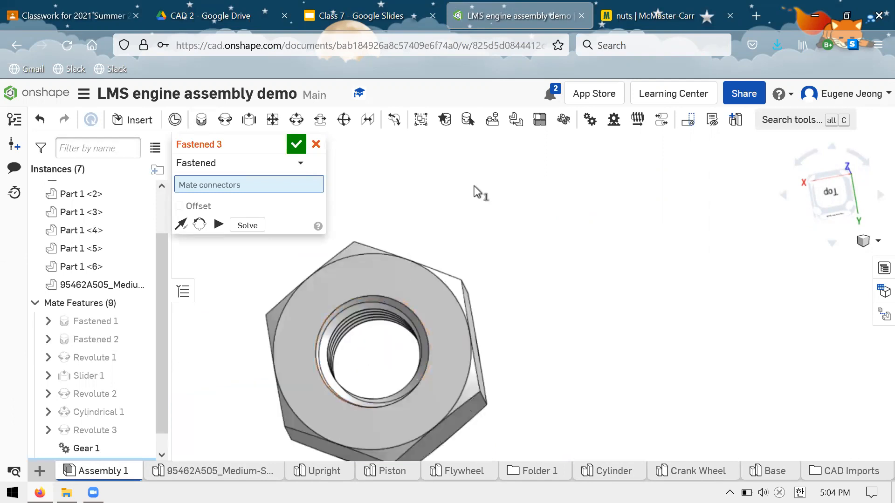
Mate the nut to the centre hole on the crank wheel's outer face, flip its axis so it sits outside the wheel, and accept.
scroll(474, 186, "down", 3)
right_click_drag(440, 289, 455, 311)
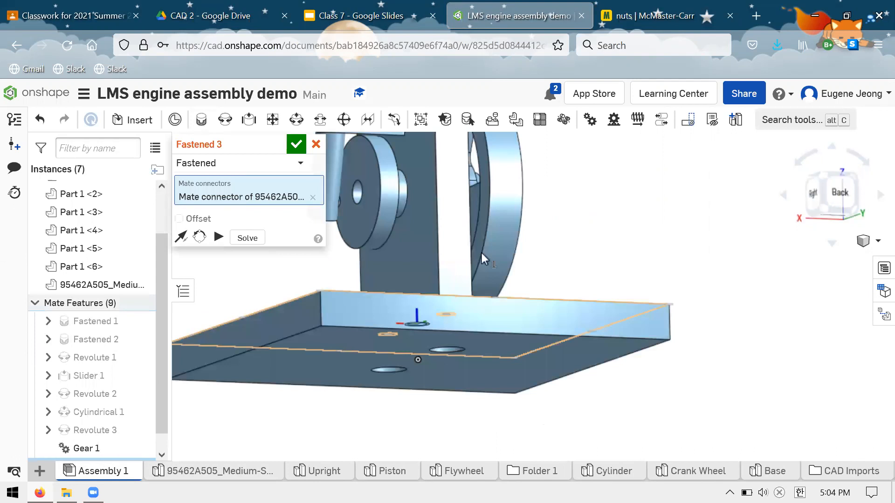
right_click_drag(481, 253, 474, 259)
scroll(474, 258, "up", 3)
scroll(452, 265, "down", 2)
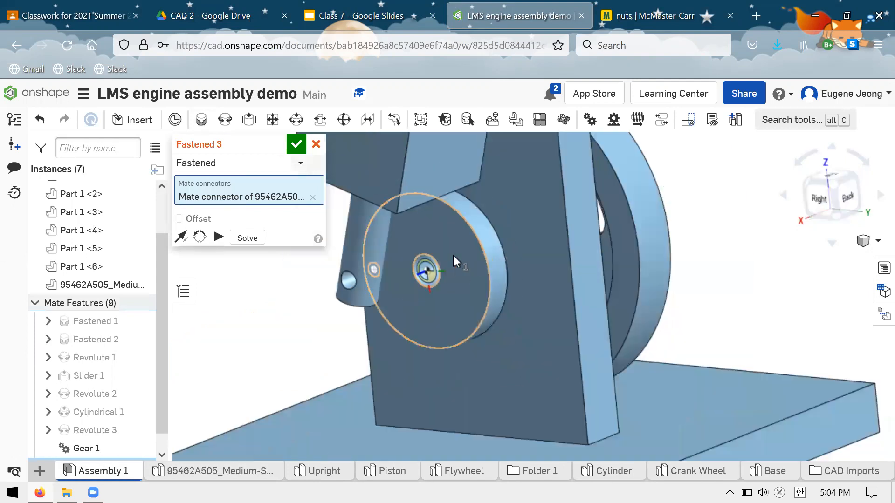
left_click(453, 257)
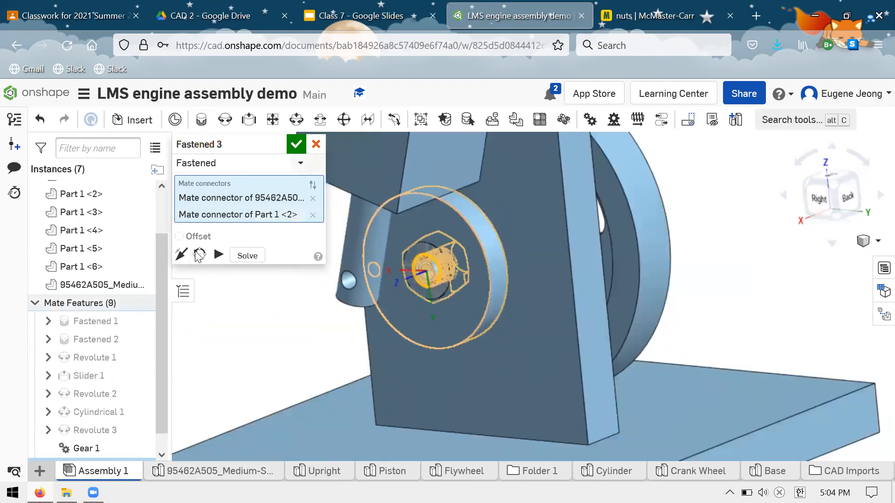
left_click(200, 255)
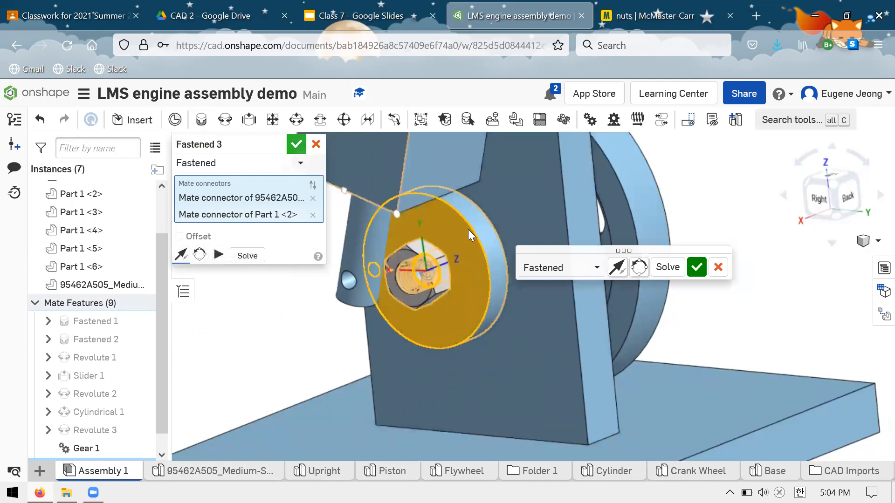
right_click_drag(468, 229, 442, 223)
Examine the fastened nut and the upright's holes from several sides, comparing them with the drawing's Bill of Materials.
right_click_drag(469, 304, 582, 283)
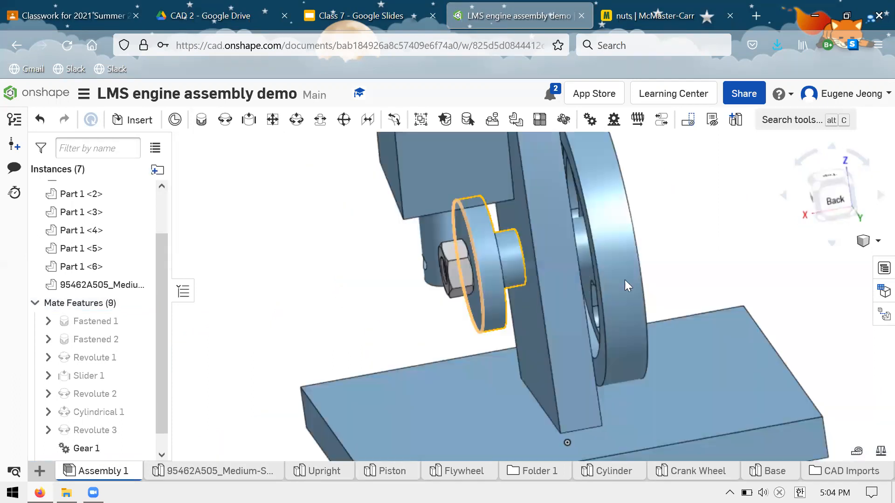
scroll(625, 279, "down", 5)
scroll(641, 239, "up", 4)
right_click_drag(641, 238, 550, 173)
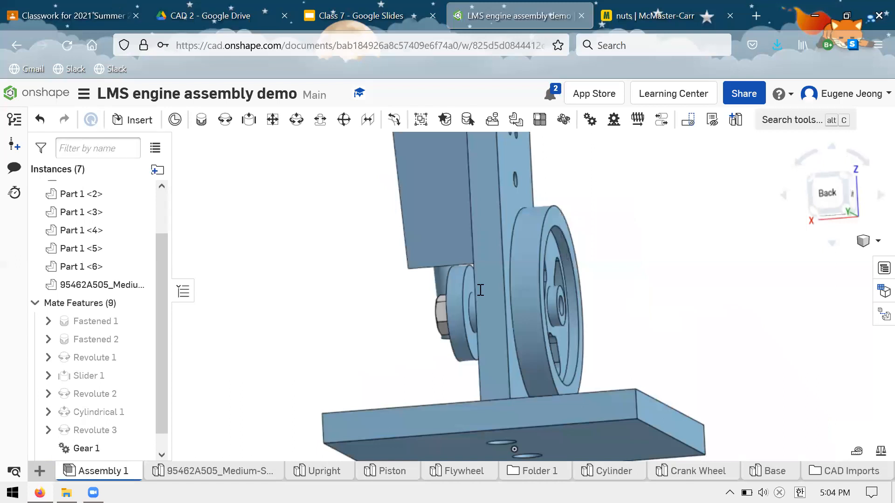
key("ctrl+1")
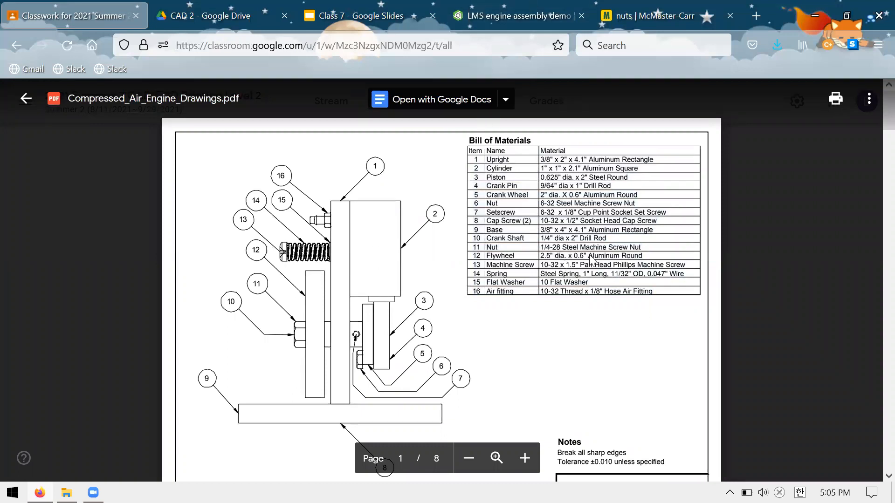
key("ctrl+Tab")
right_click_drag(588, 228, 509, 177)
mouse_move(537, 212)
right_mouse_down()
mouse_move(539, 238)
mouse_move(528, 230)
mouse_move(548, 213)
right_mouse_up()
scroll(547, 217, "up", 3)
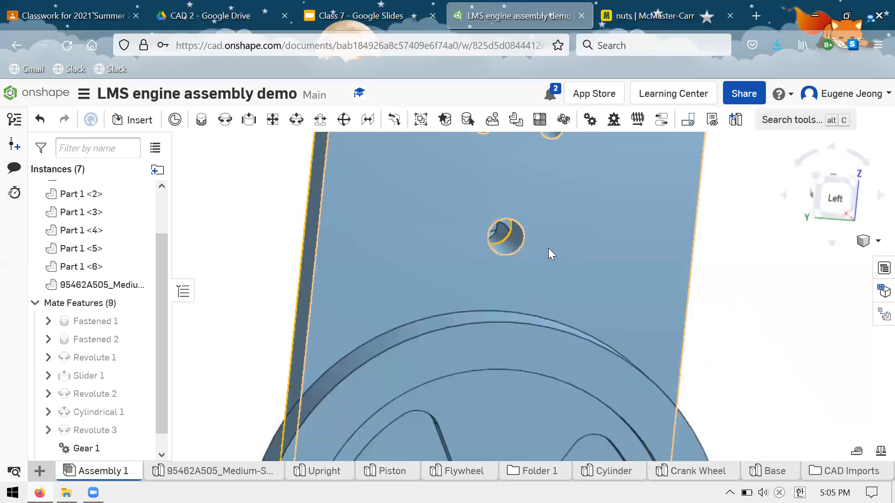
scroll(548, 248, "down", 5)
right_click_drag(609, 232, 649, 242)
right_click_drag(521, 254, 495, 274)
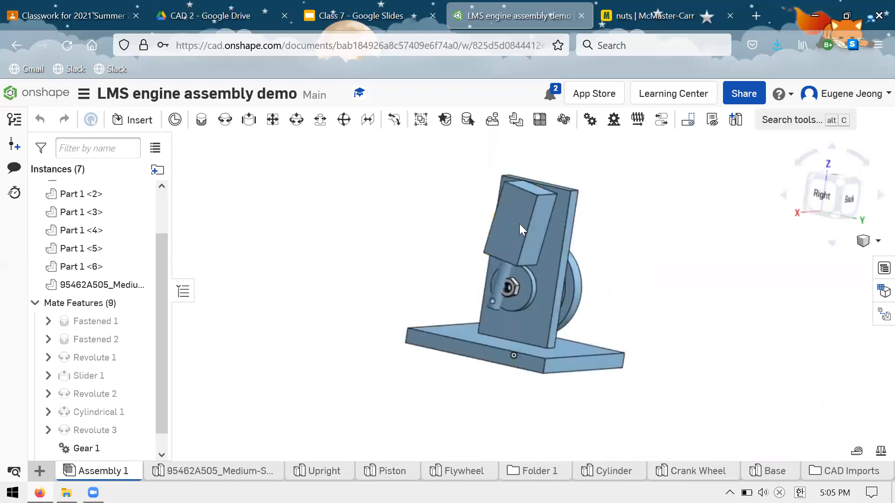
Check the Class 7 slides and the Compressed_Air_Engine_Drawings.pdf parts drawing, and return to the Onshape assembly.
key("ctrl+Tab")
left_click(395, 5)
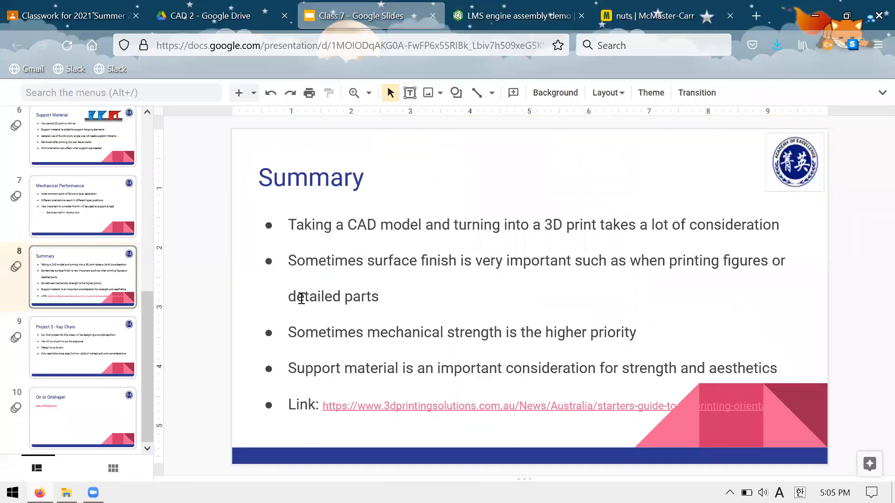
left_click(246, 5)
left_click(77, 9)
left_click(388, 2)
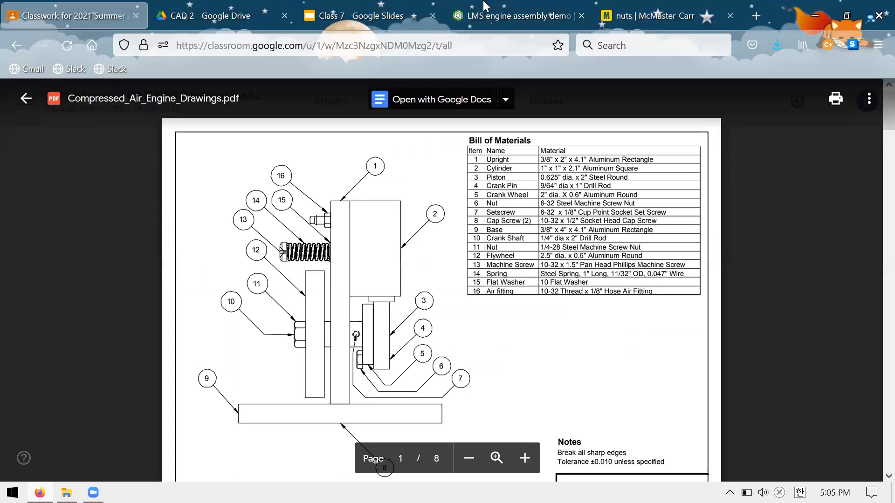
key("ctrl+Tab")
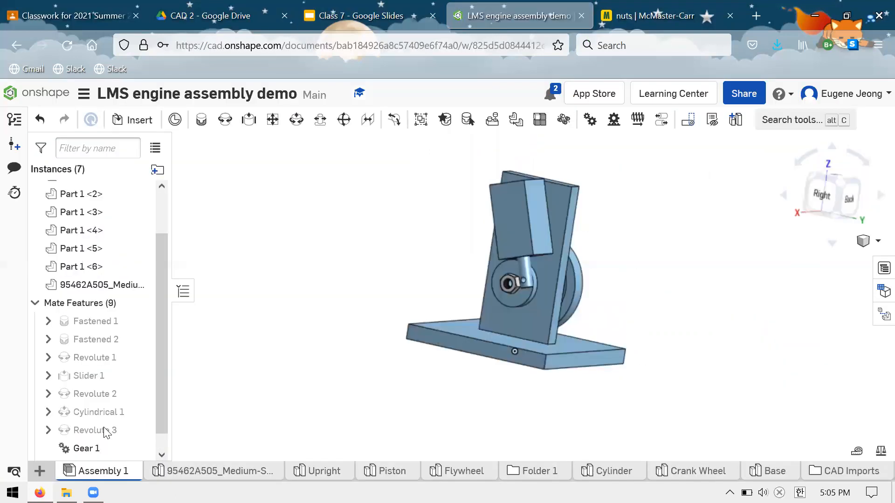
Delete the Fastened 3 mate that holds the hex nut on the crank wheel.
scroll(107, 443, "down", 1)
left_click(107, 448)
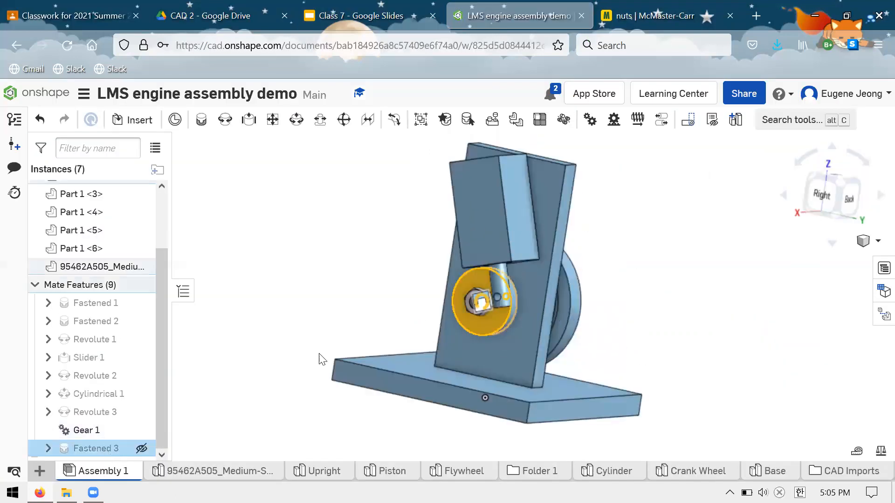
key("Delete")
Move the freed hex nut away from the crank wheel to the flywheel side, beside the flywheel.
scroll(532, 307, "up", 4)
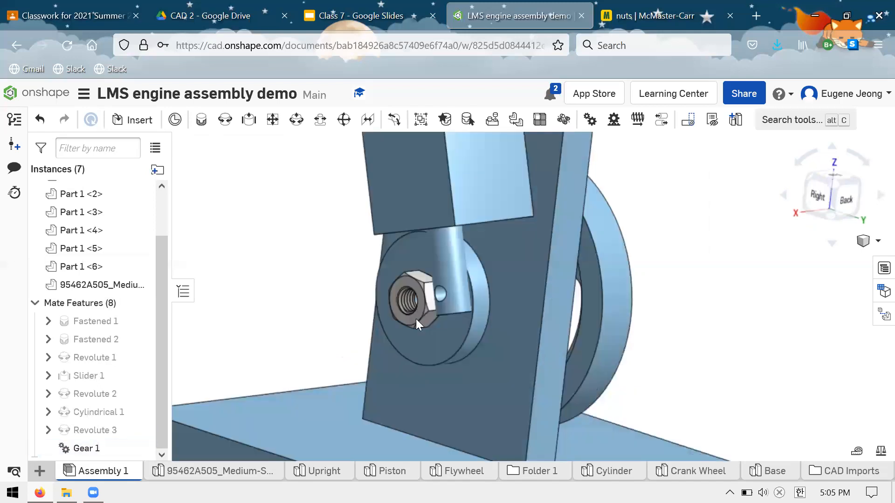
right_click_drag(416, 319, 415, 319)
left_click_drag(670, 313, 709, 277)
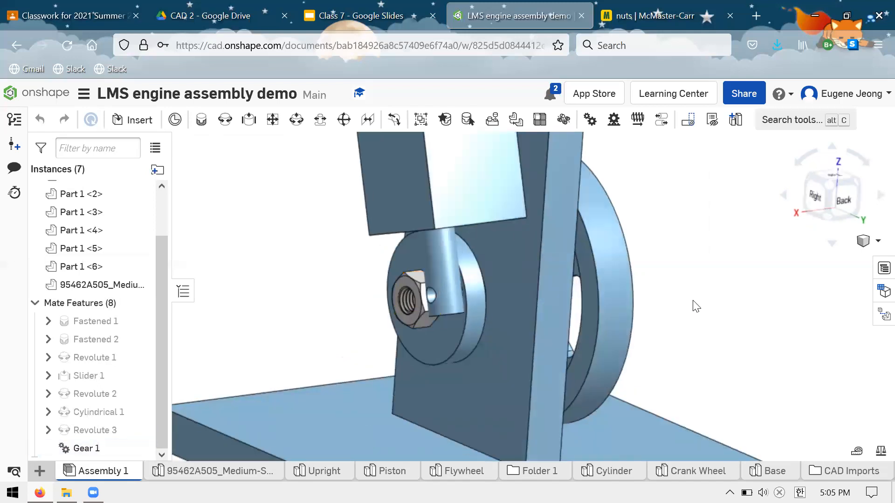
right_click_drag(634, 362, 613, 360)
right_click_drag(535, 366, 291, 280)
scroll(290, 280, "down", 2)
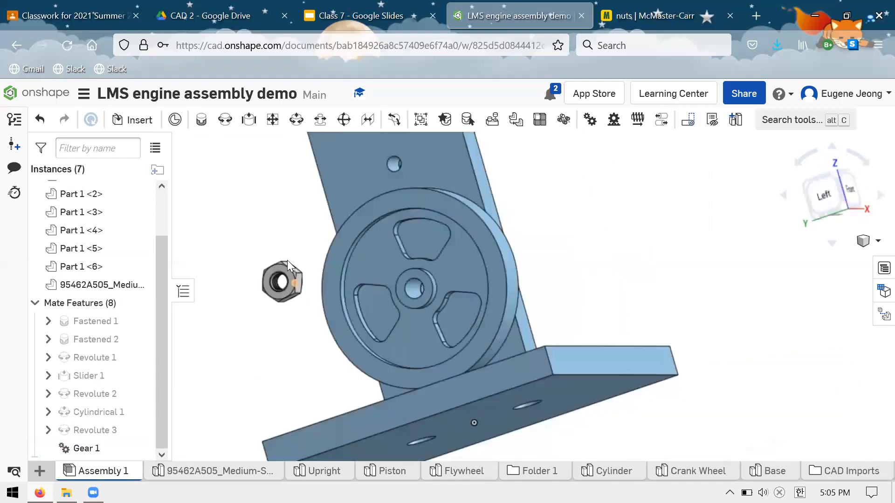
Create a Fastened mate between the hex nut's threaded hole and the outer face of the flywheel's hub, and accept it.
scroll(292, 281, "up", 7)
key("m")
scroll(408, 334, "down", 3)
middle_click_drag(650, 290, 490, 320)
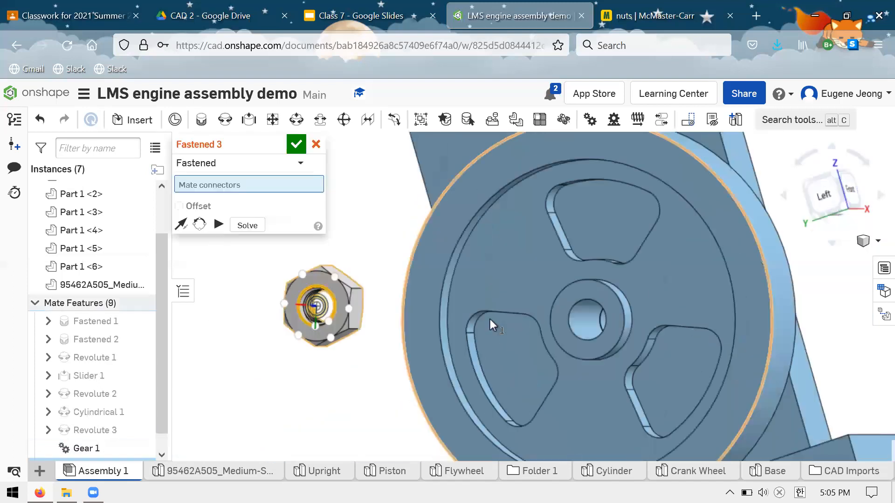
scroll(491, 319, "down", 1)
scroll(468, 321, "up", 3)
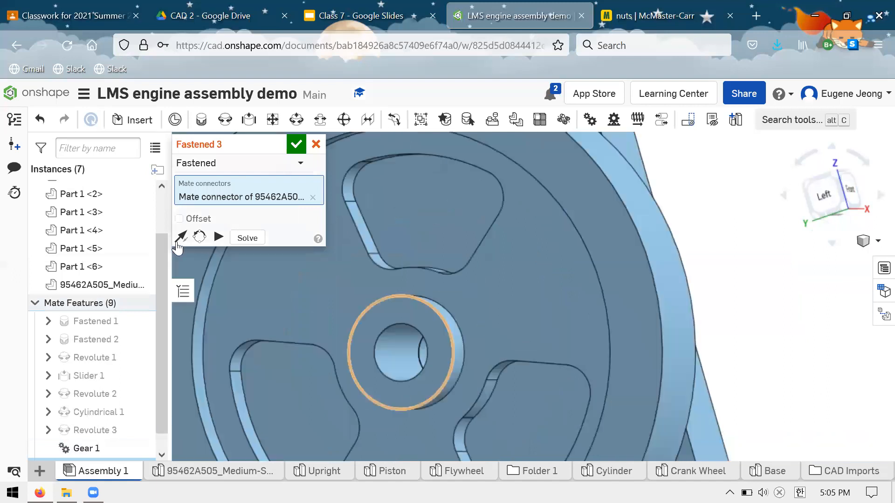
left_click(589, 353)
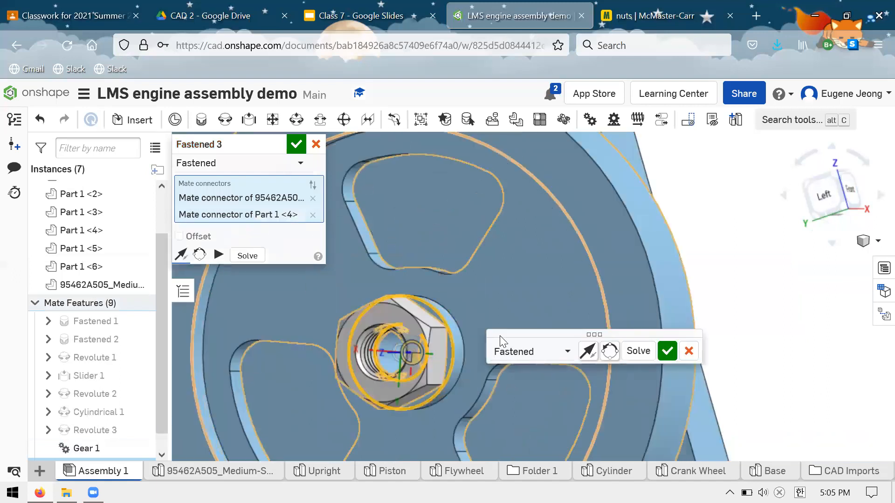
right_click_drag(499, 336, 478, 339)
right_click_drag(480, 303, 469, 301)
scroll(480, 304, "down", 4)
key("m")
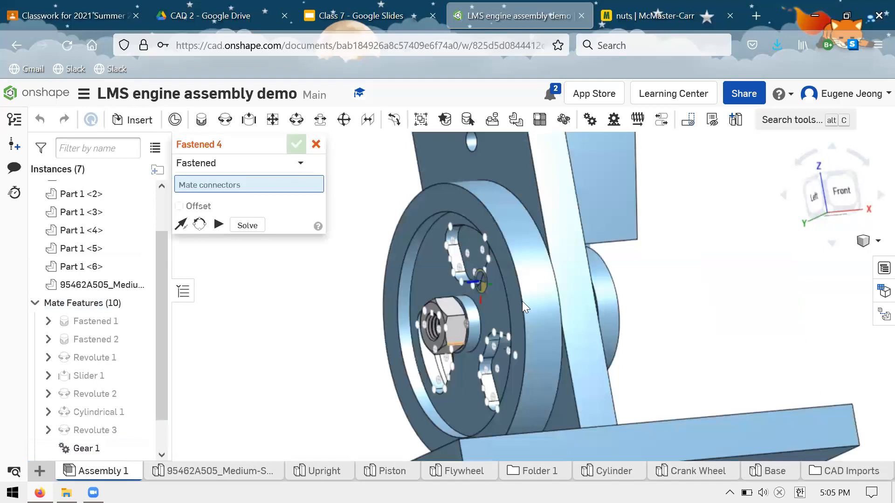
scroll(520, 322, "down", 2)
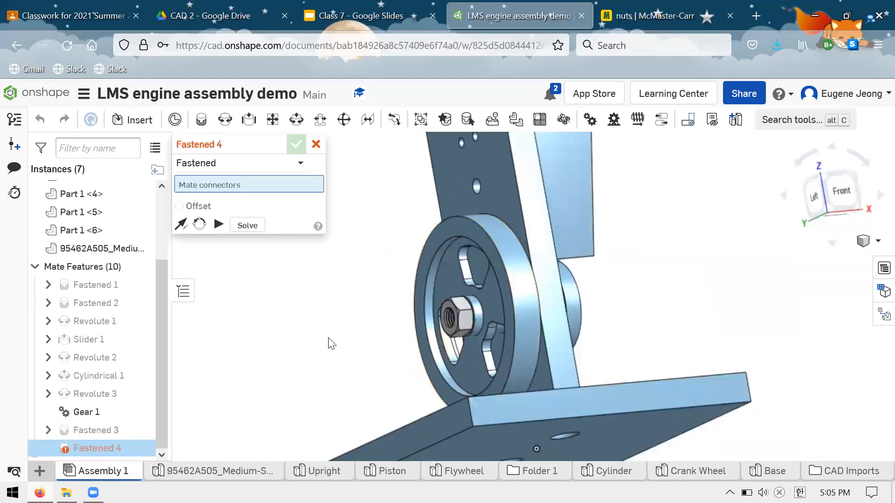
right_click_drag(516, 256, 531, 278)
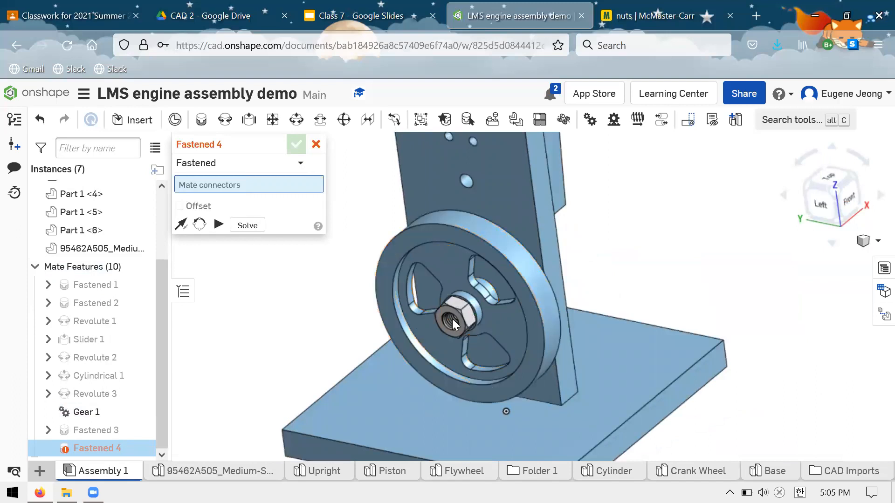
right_click_drag(452, 318, 517, 364)
scroll(637, 253, "down", 4)
right_click_drag(637, 253, 622, 253)
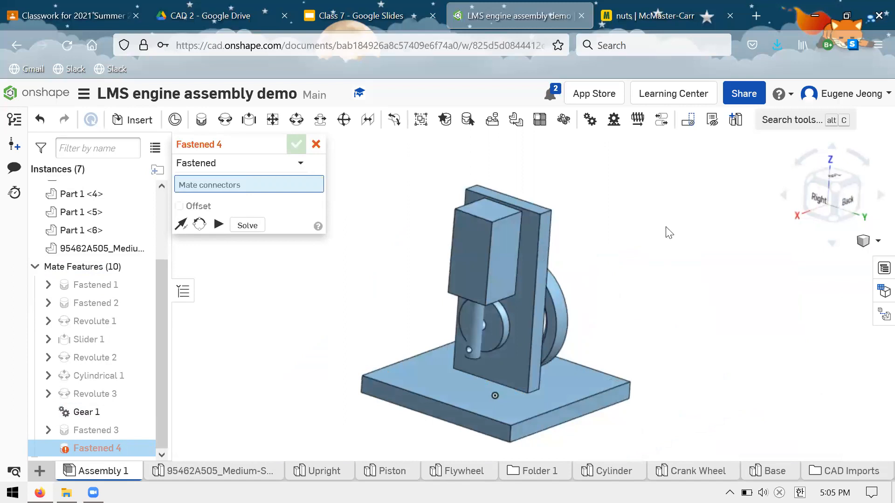
left_click(316, 145)
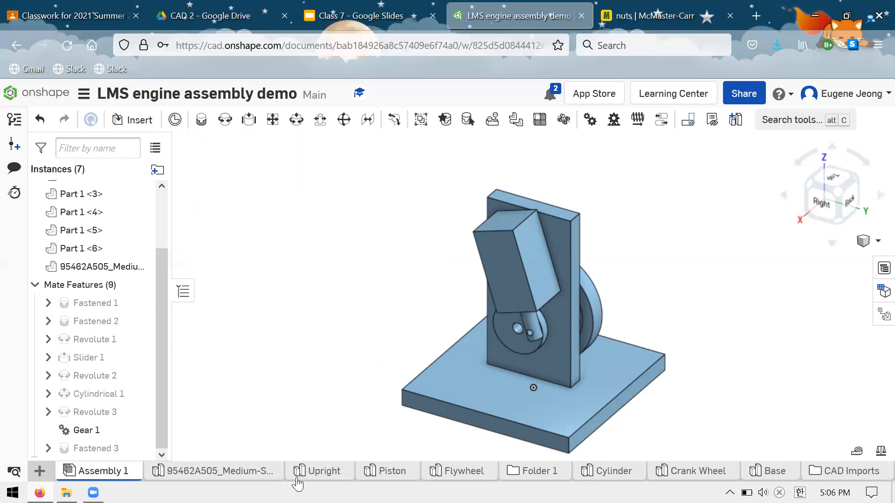
Examine the holes of the plate in the Upright part studio, with a brief check of the Piston part studio.
left_click(317, 472)
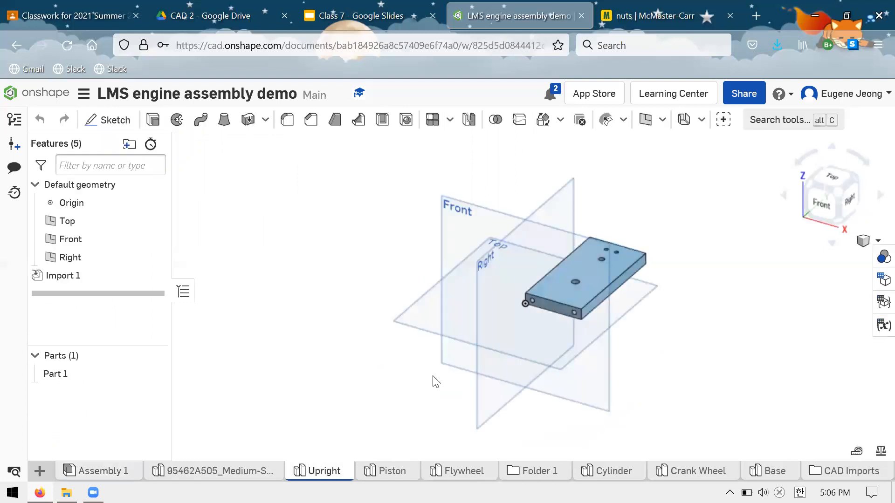
scroll(326, 326, "up", 5)
scroll(607, 261, "down", 5)
scroll(572, 302, "up", 6)
right_click_drag(585, 209, 571, 278)
scroll(443, 331, "down", 3)
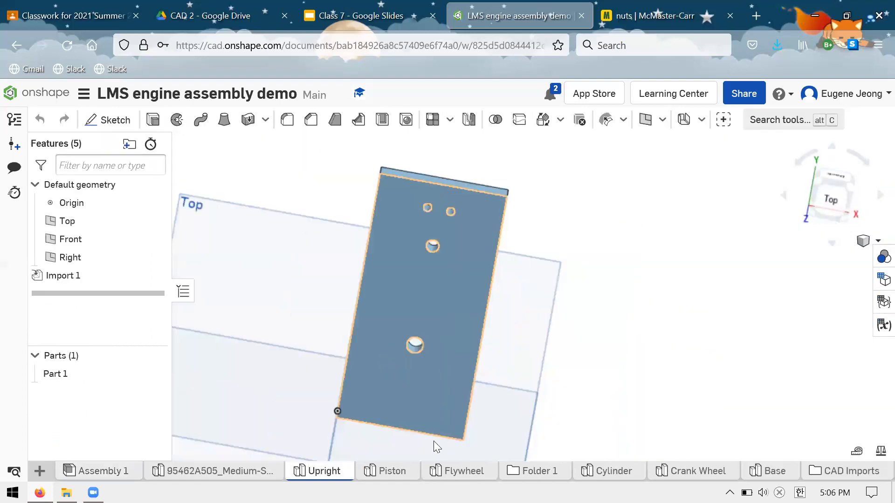
left_click(392, 472)
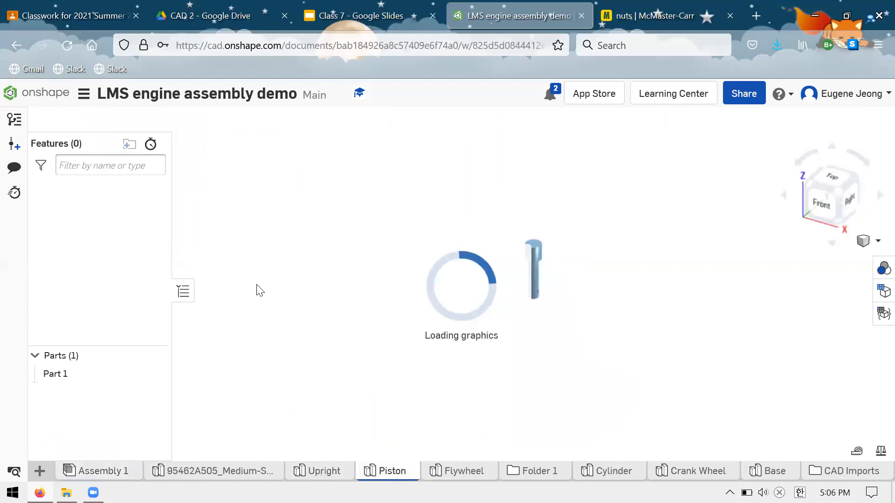
left_click(319, 471)
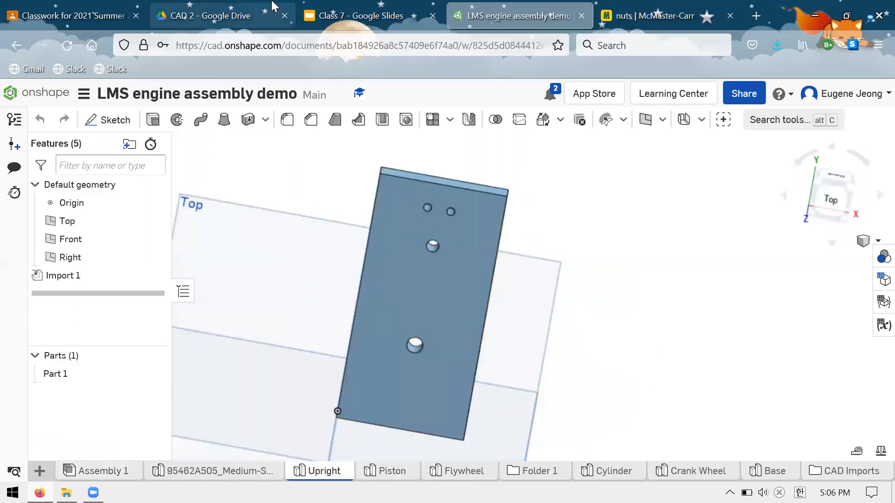
Open the Class 3 slides from the CAD 2 Drive folder, view the final Homework slide with the base drawing, and close them.
left_click(201, 7)
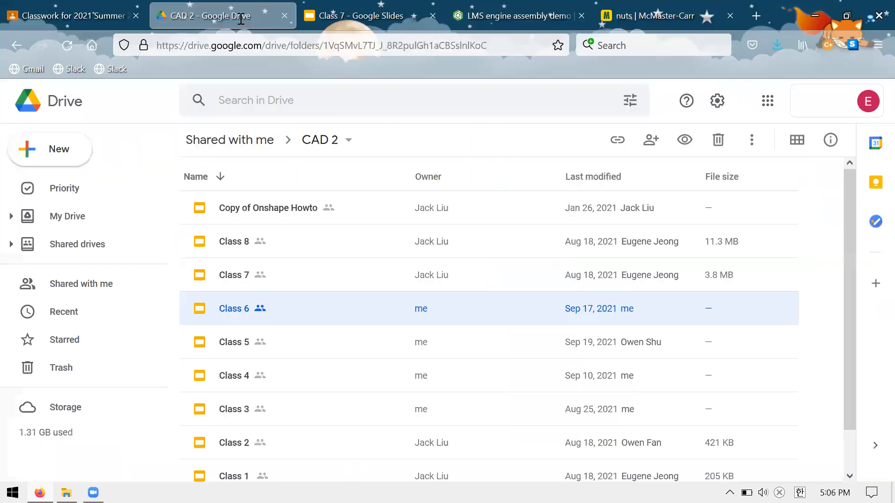
double_click(360, 412)
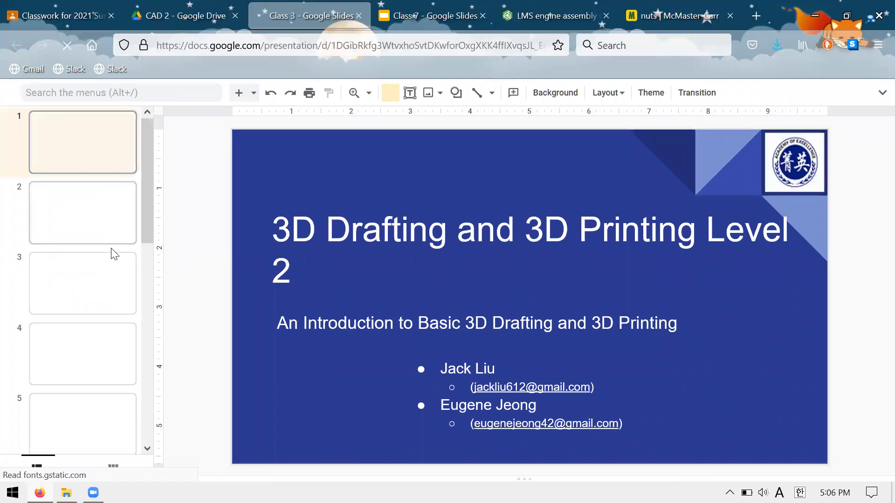
scroll(102, 336, "down", 5)
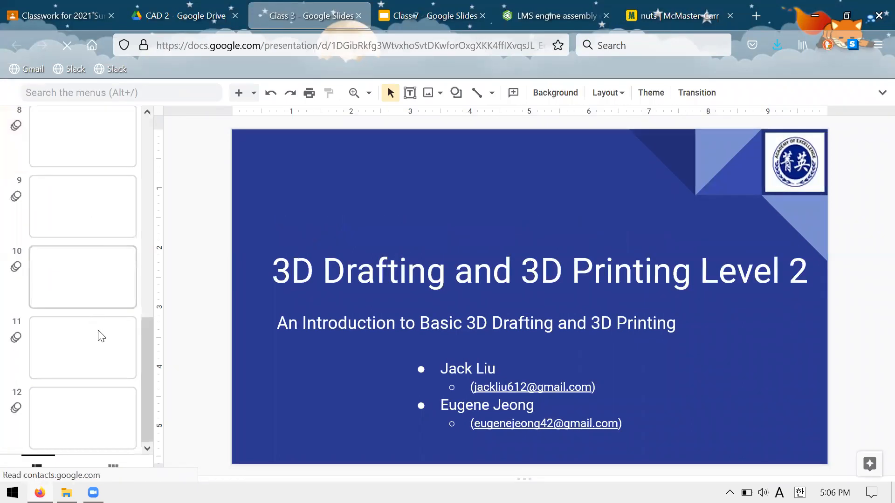
left_click(112, 435)
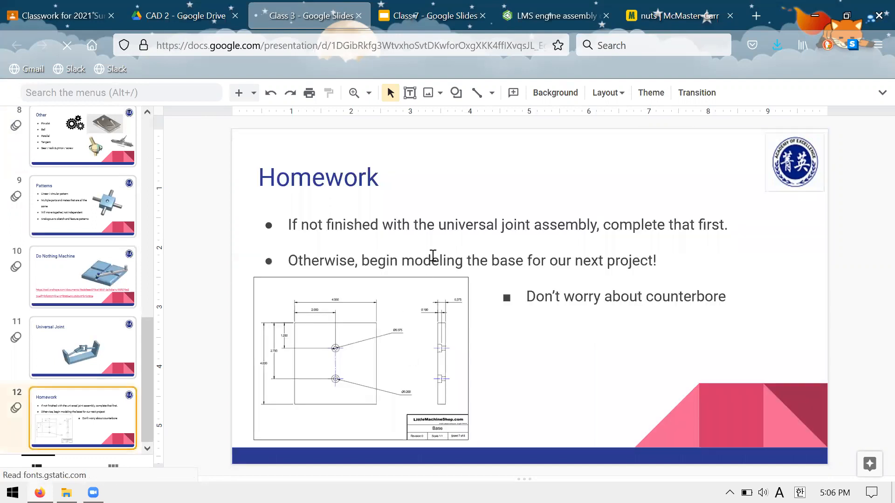
left_click(358, 15)
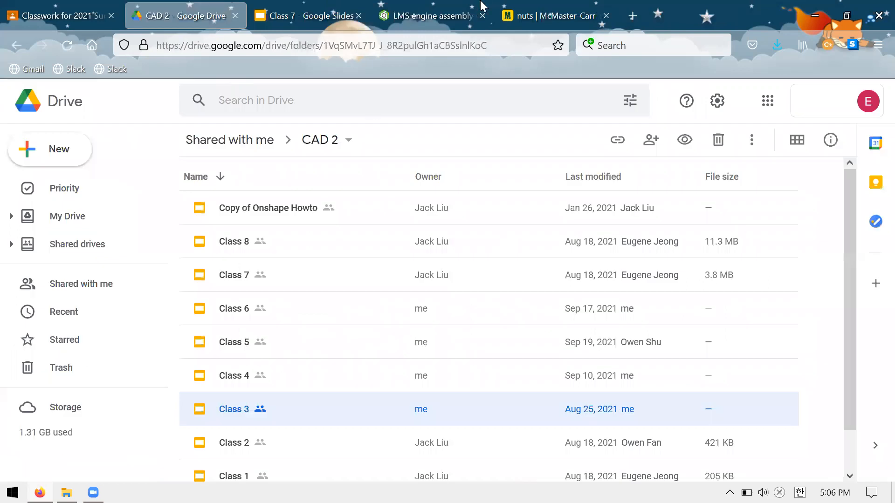
Return to the Onshape document, check the Upright and Piston parts, and examine the mechanism in Assembly 1 from several sides.
key("ctrl+Tab")
key("ctrl+Tab")
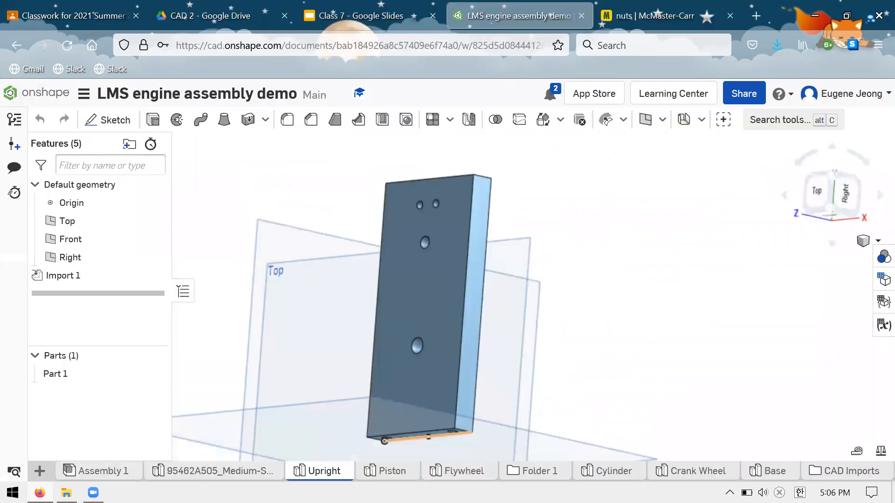
left_click(392, 472)
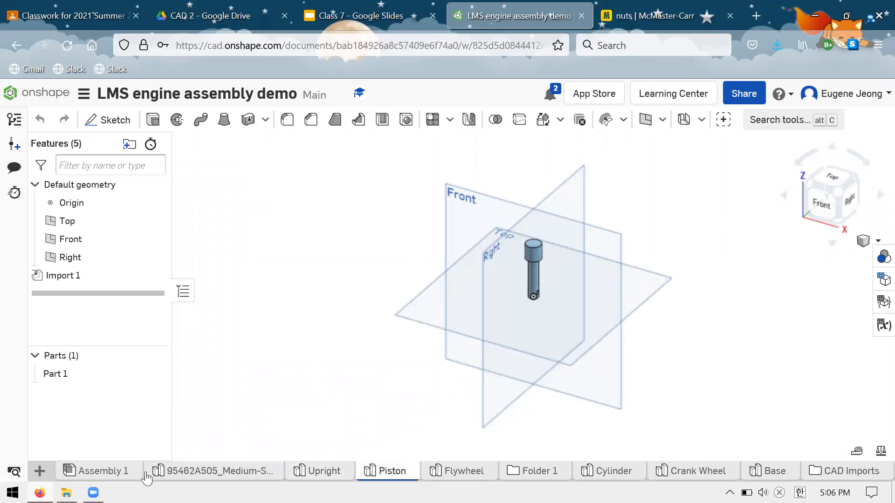
left_click(104, 472)
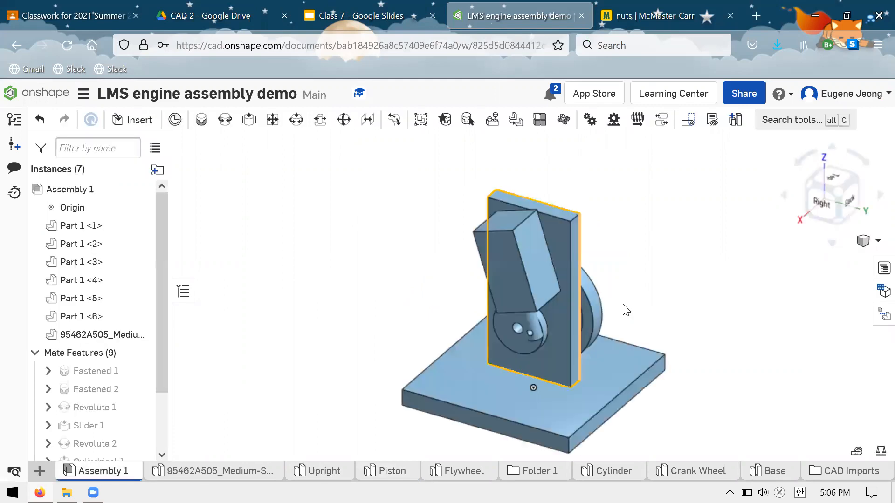
right_click_drag(589, 285, 593, 253)
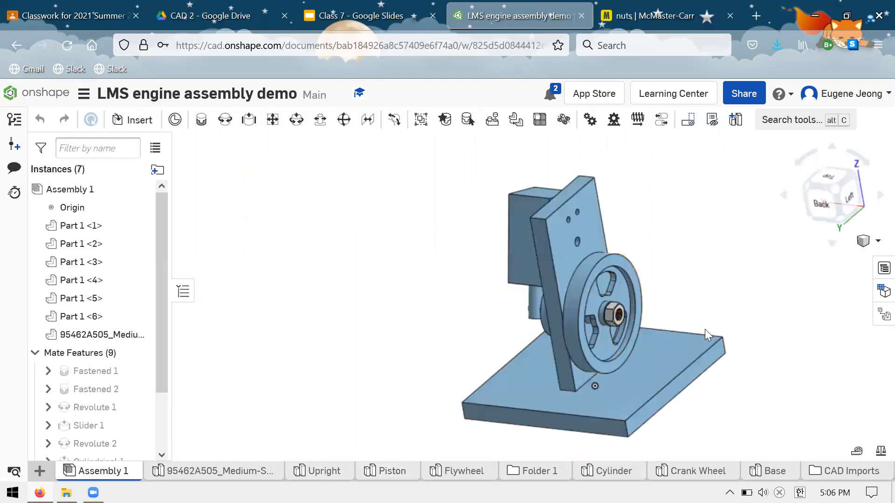
right_click_drag(663, 268, 630, 325)
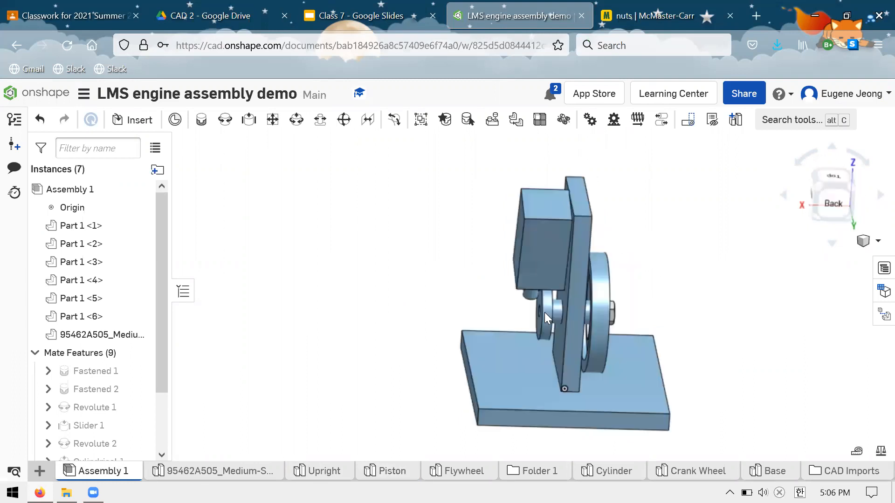
right_click_drag(601, 240, 520, 296)
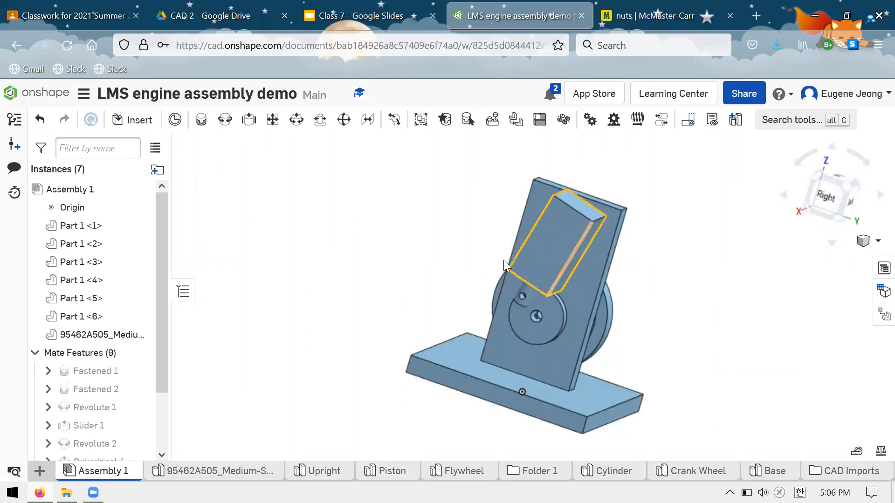
scroll(702, 275, "down", 3)
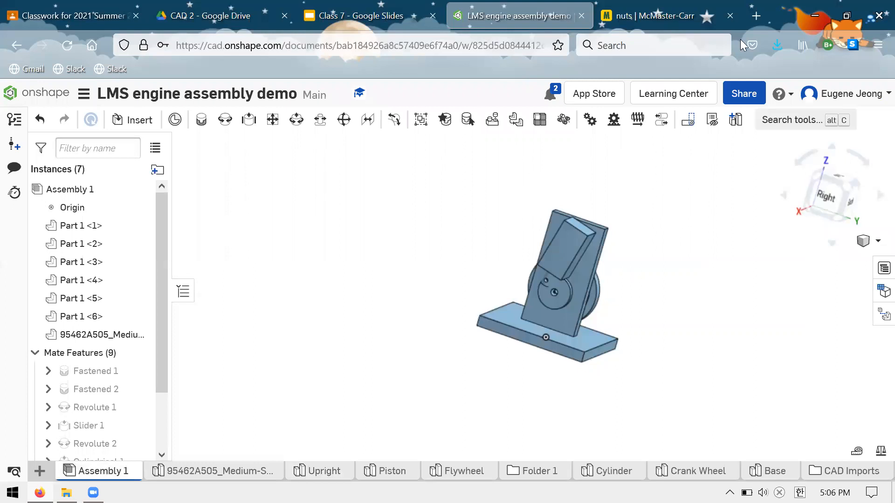
Close the McMaster-Carr nuts page and switch to the Class 7 slides.
left_click(730, 15)
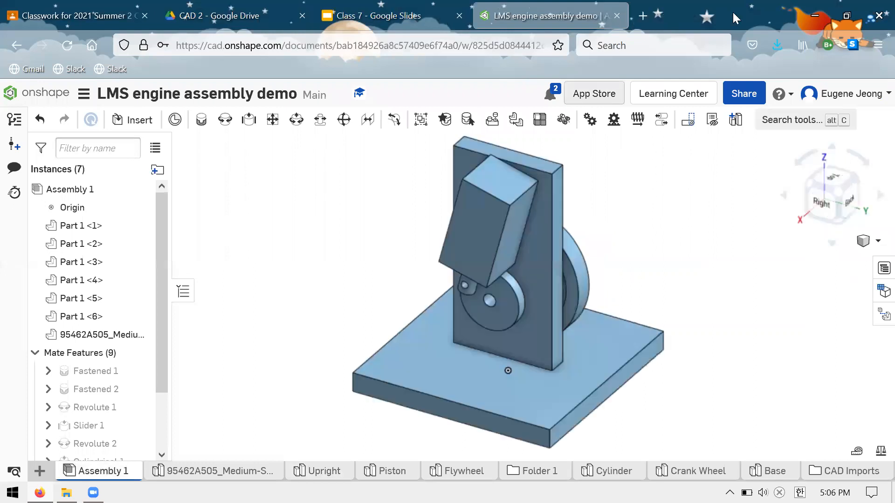
left_click(419, 7)
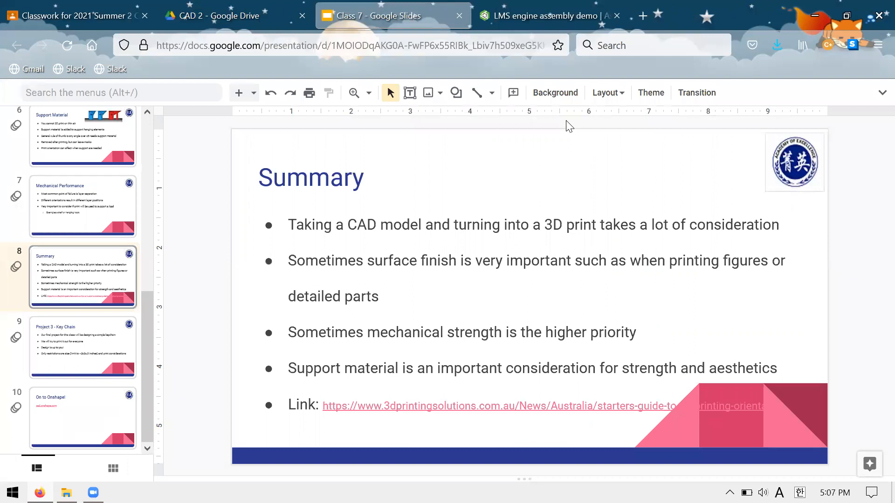
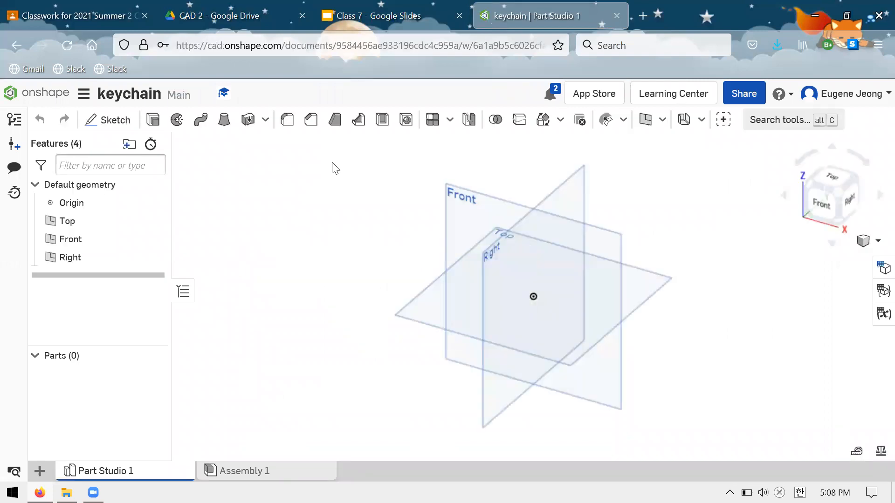
Start a new sketch on the Front plane, viewed straight on.
left_click(485, 212)
key("n")
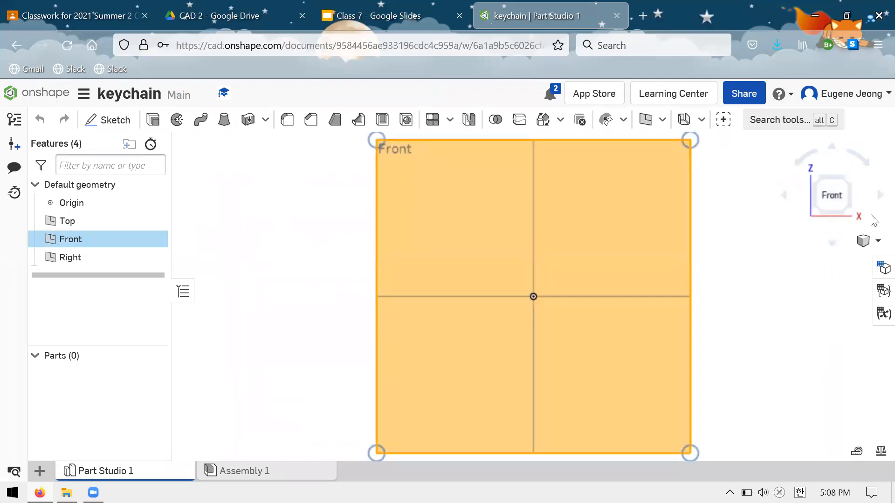
left_click(108, 120)
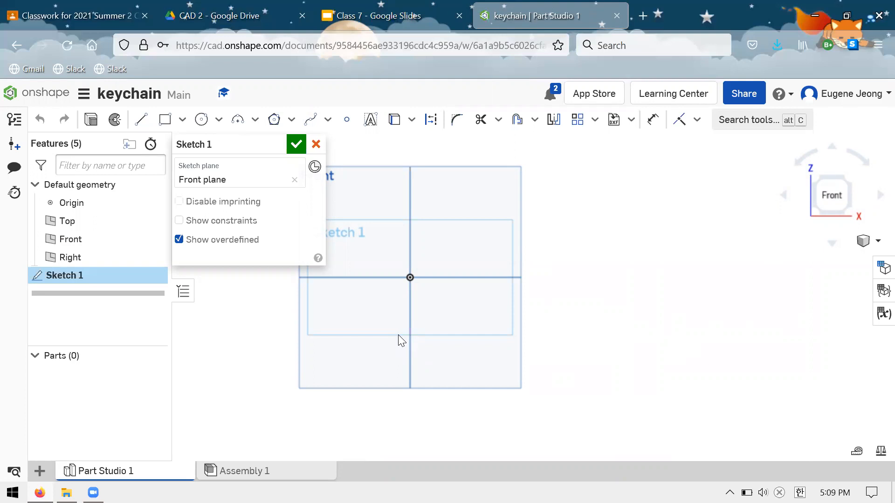
scroll(458, 344, "down", 3)
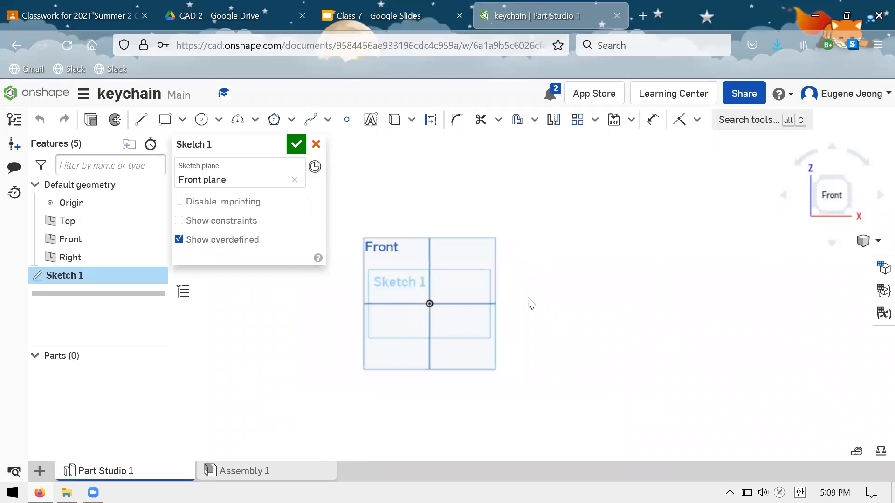
scroll(525, 284, "up", 2)
scroll(521, 287, "down", 2)
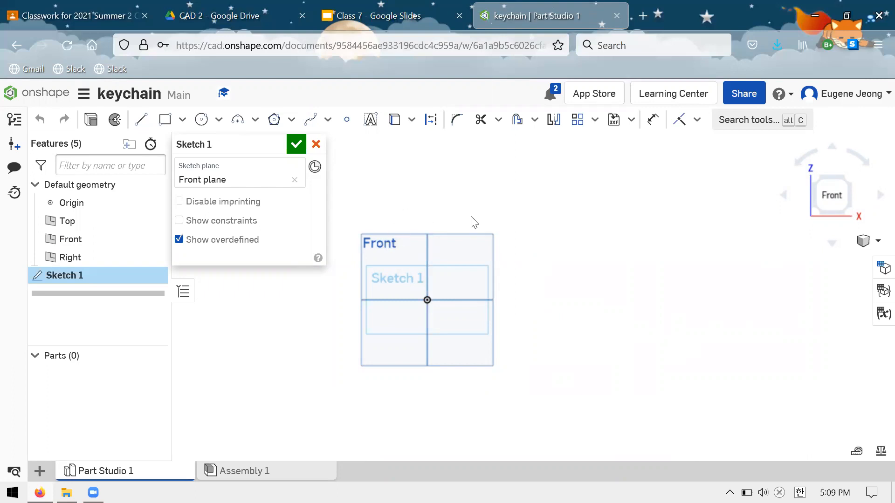
scroll(473, 219, "up", 4)
scroll(489, 177, "down", 3)
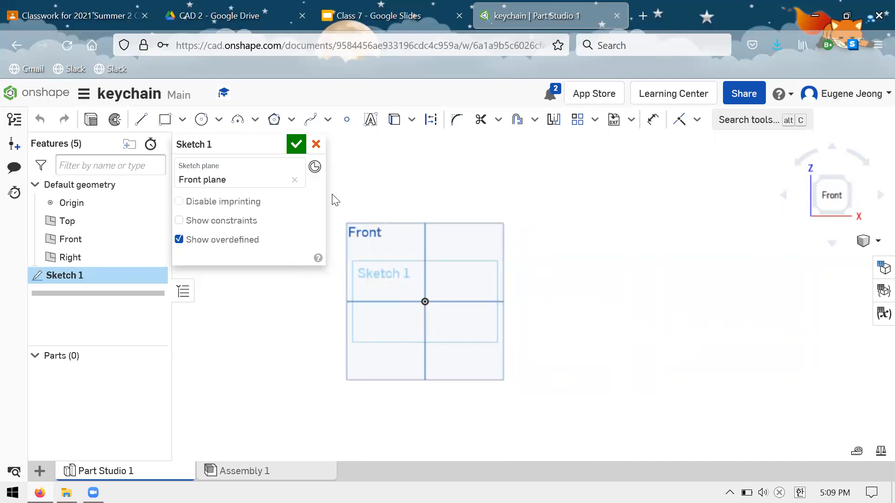
scroll(425, 247, "up", 3)
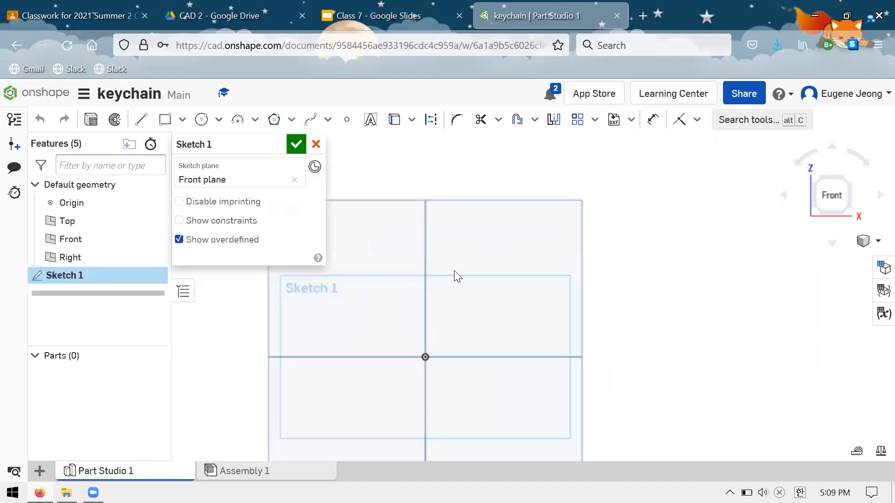
scroll(466, 284, "up", 1)
scroll(513, 318, "down", 1)
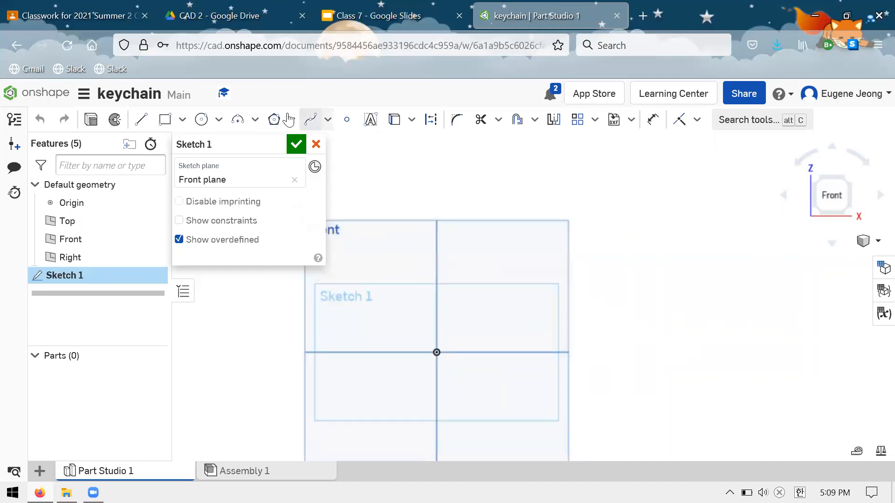
Draw a corner rectangle about 5.87 by 3.80 in with its lower-left corner on the origin.
left_click(166, 122)
left_click(437, 352)
left_click(695, 185)
scroll(387, 251, "down", 2)
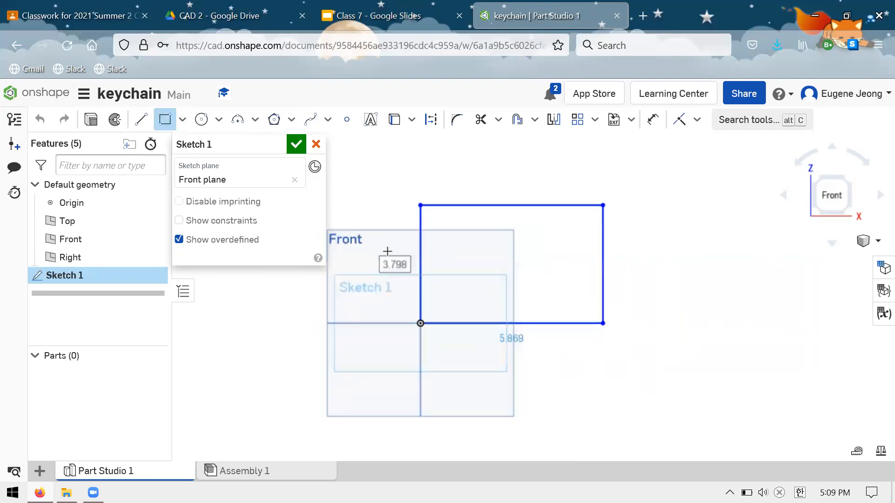
scroll(442, 251, "up", 3)
scroll(236, 266, "down", 2)
scroll(578, 179, "up", 2)
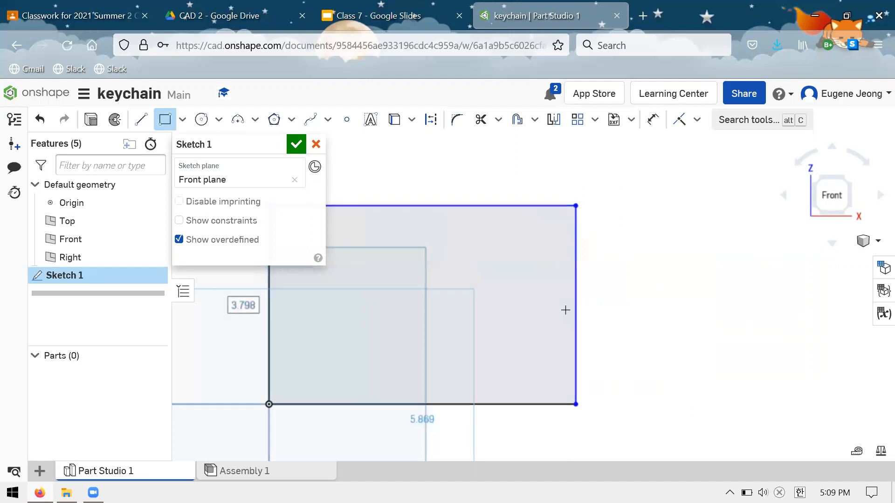
scroll(565, 310, "down", 2)
scroll(433, 210, "up", 1)
left_click(164, 120)
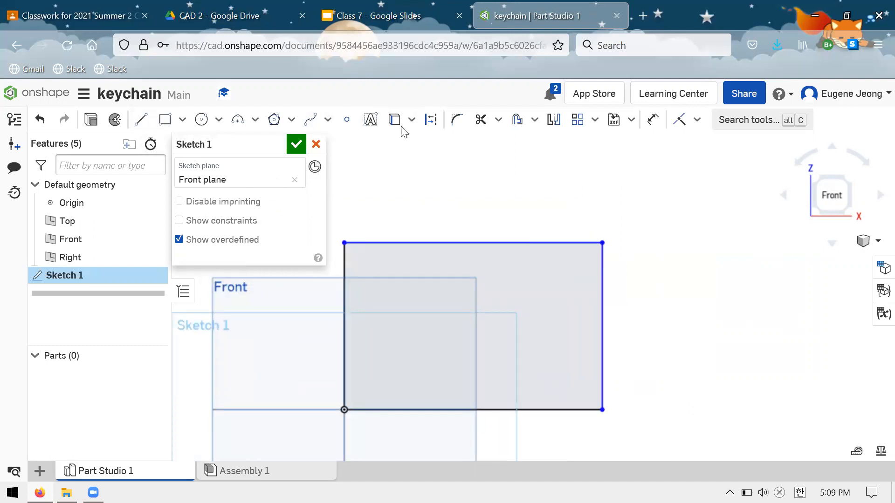
left_click(370, 120)
left_click_drag(355, 280, 589, 371)
left_click_drag(236, 139, 139, 140)
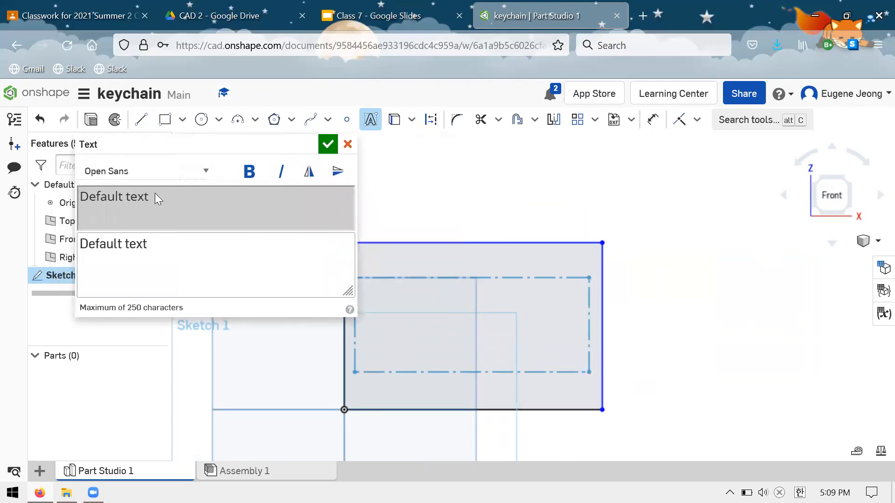
key("shift+e")
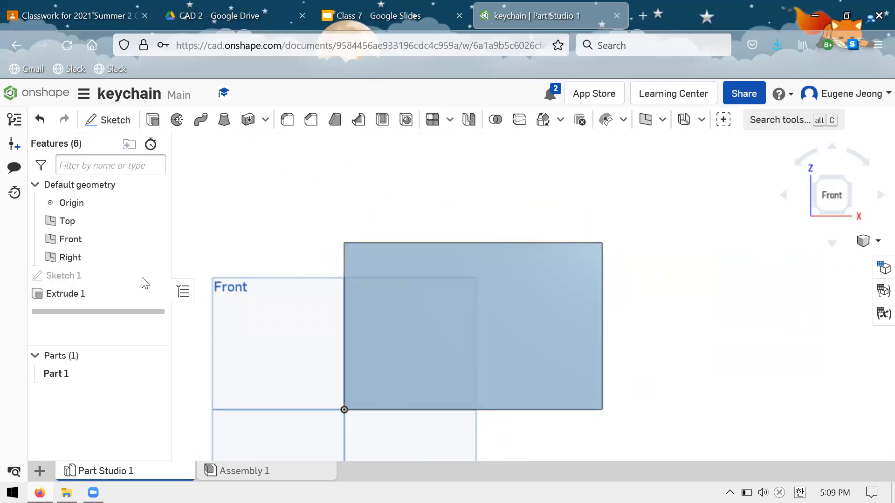
Reopen Sketch 1 and add an Open Sans text box with the person's first name inside the rectangle.
left_click(132, 276)
right_click(131, 276)
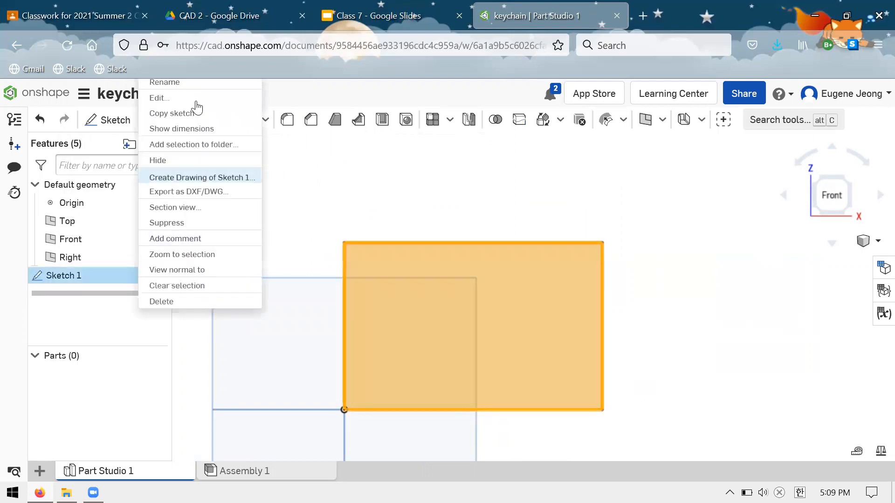
left_click(159, 98)
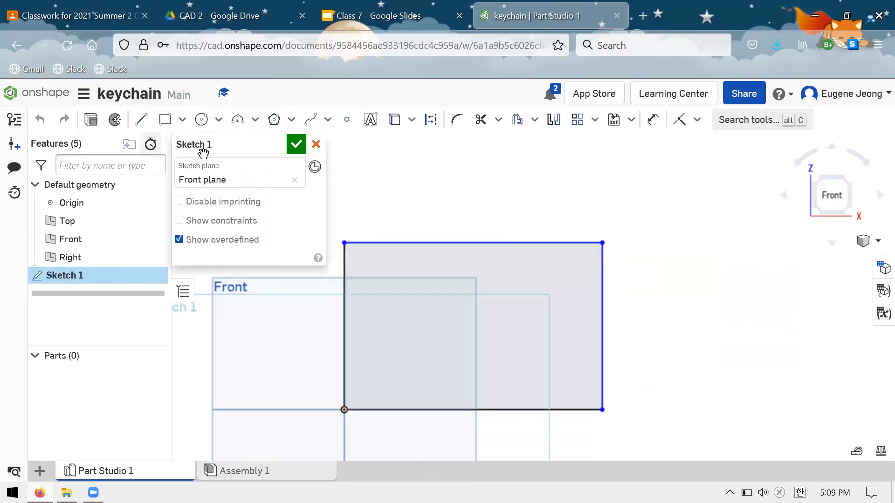
left_click(370, 124)
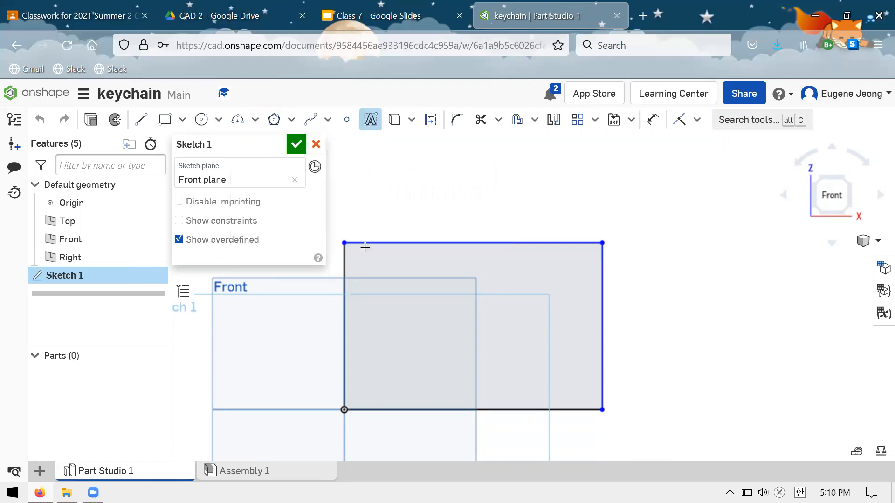
left_click(361, 273)
left_click(576, 362)
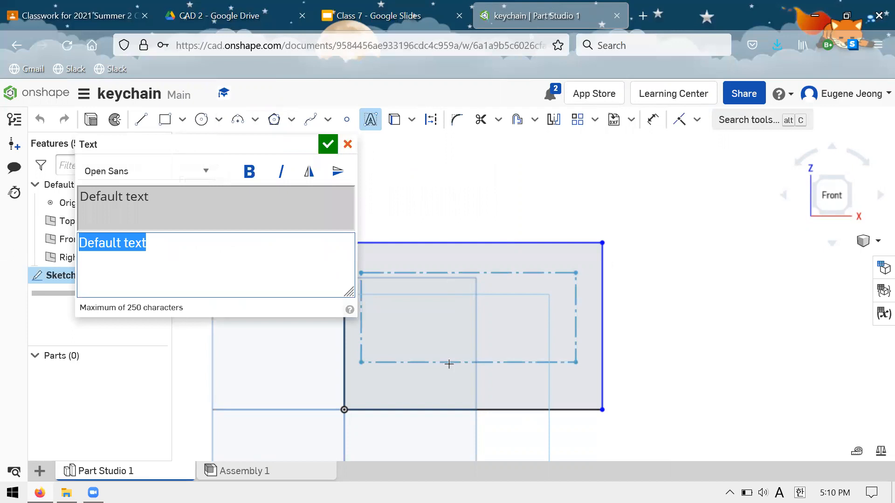
left_click_drag(200, 269, 69, 265)
type("Eugene")
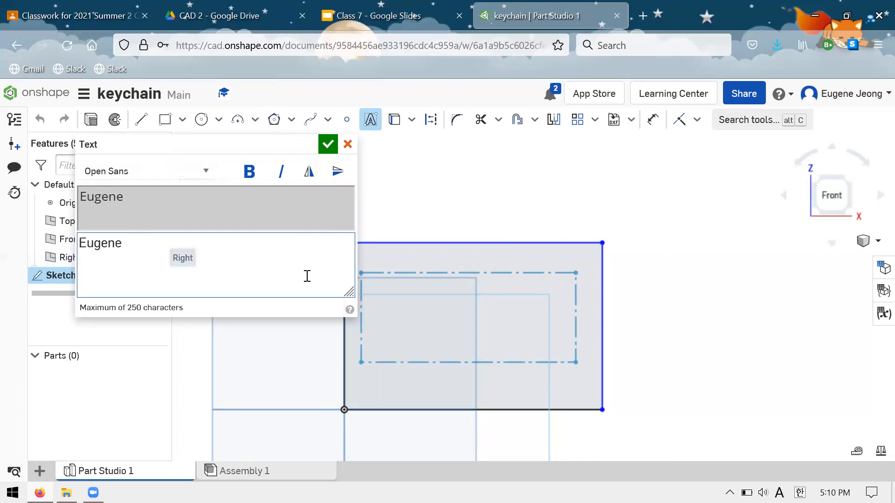
left_click(329, 153)
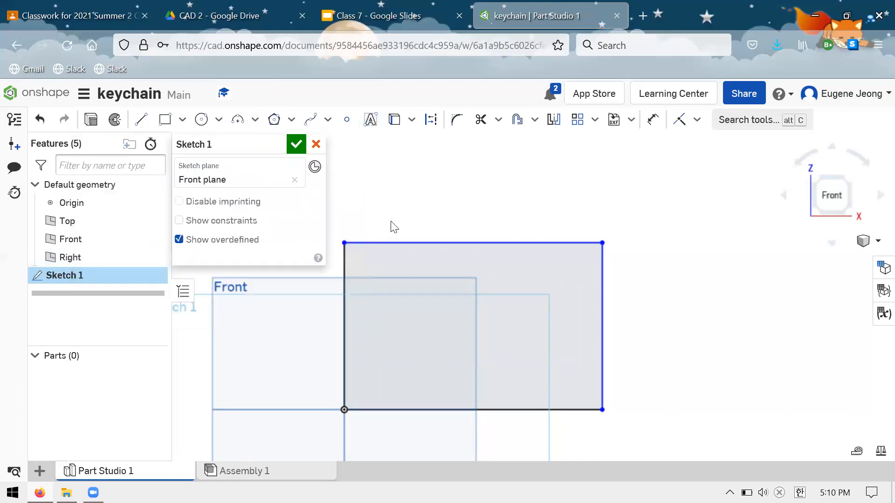
Stretch the rectangle by its lower-right corner so it encloses the whole name, and finish the sketch.
scroll(450, 243, "down", 3)
scroll(644, 205, "down", 1)
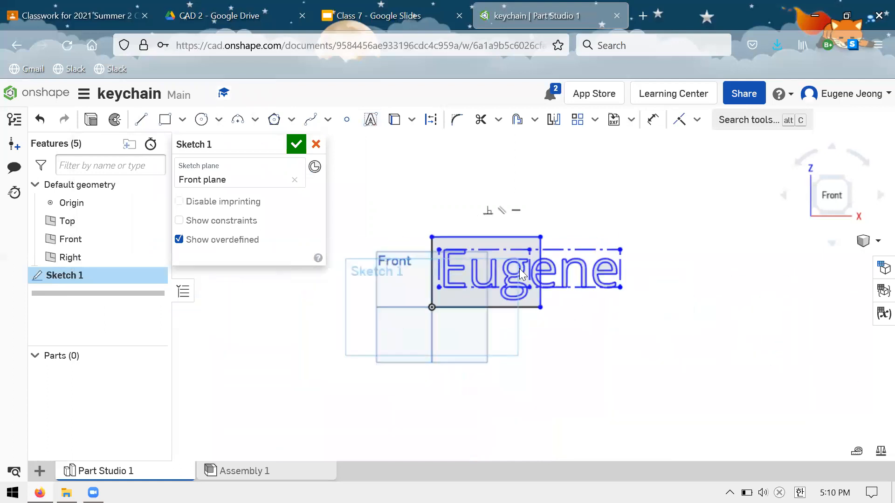
scroll(646, 205, "up", 2)
left_click_drag(628, 364, 671, 367)
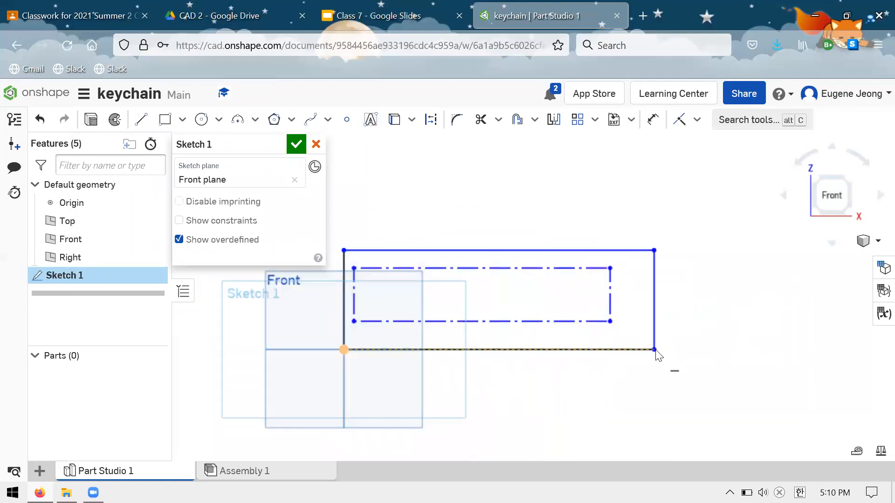
scroll(540, 238, "up", 1)
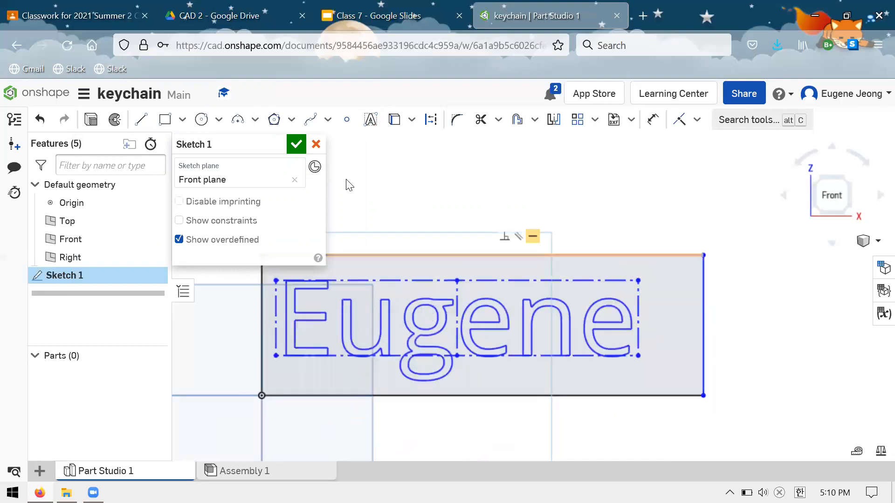
left_click(293, 144)
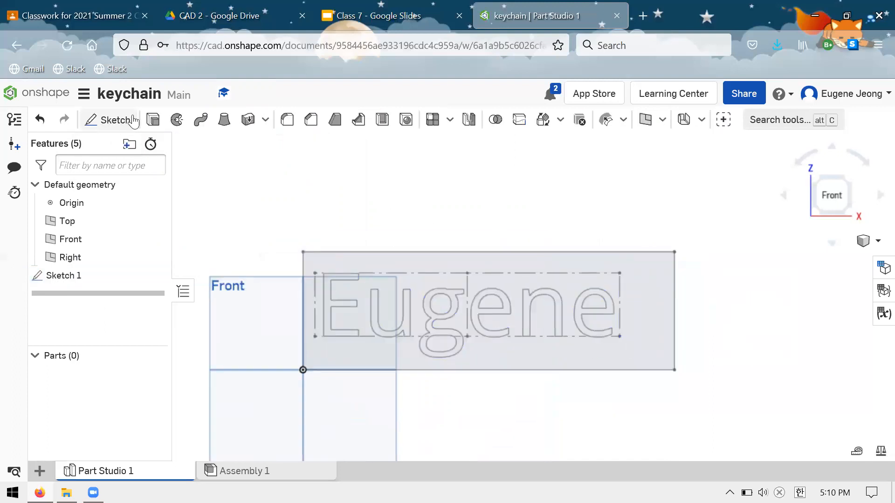
Extrude the sketch region around the letters 1 in as a new solid and view it at an angle.
key("shift+e")
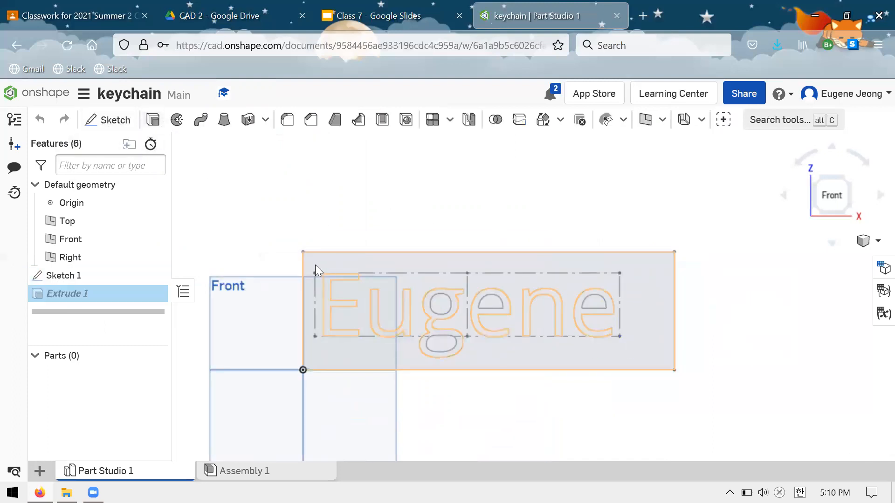
left_click(390, 261)
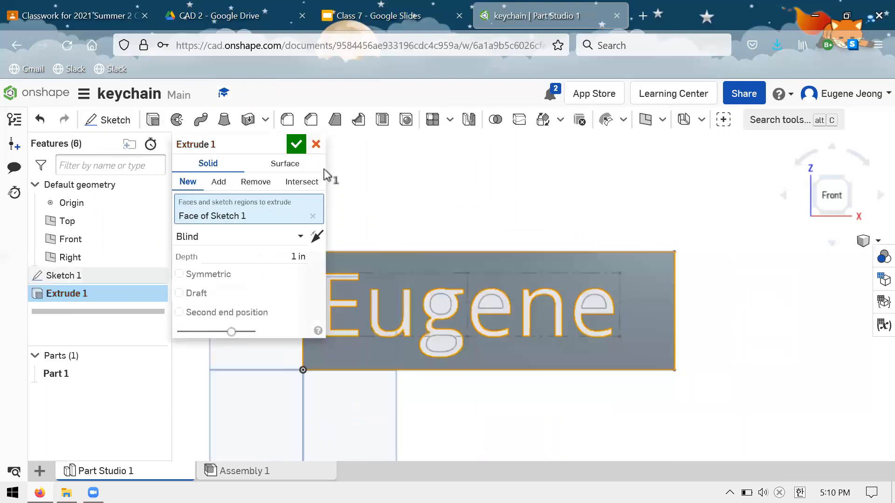
left_click(296, 144)
mouse_move(450, 223)
right_mouse_down()
mouse_move(446, 187)
mouse_move(512, 344)
right_mouse_up()
right_click_drag(493, 222, 421, 254)
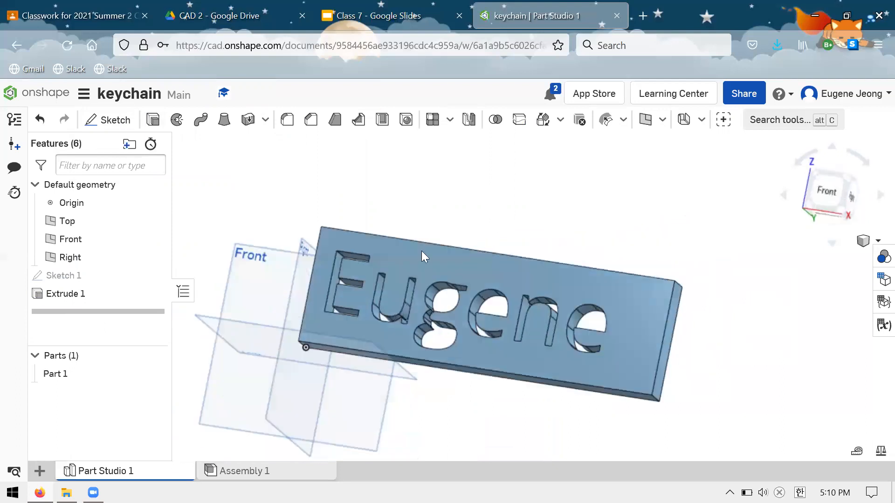
Reopen Sketch 1 and delete its rectangle and name text.
right_click(69, 276)
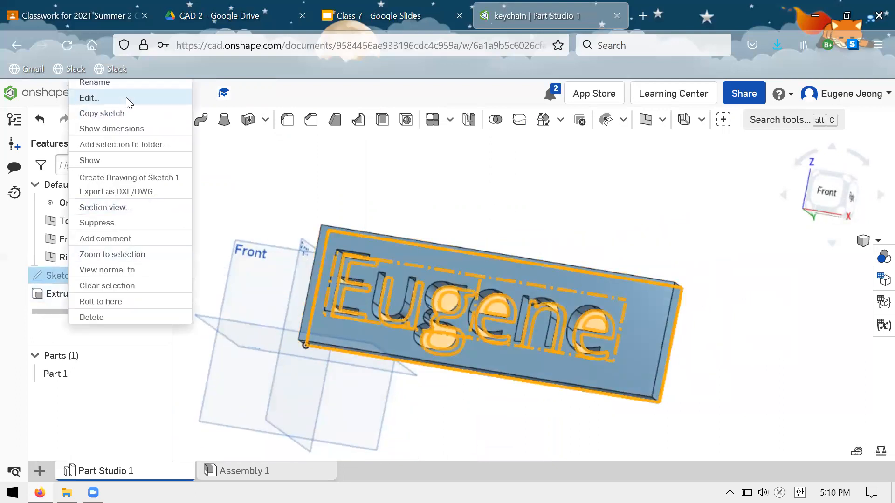
left_click(126, 96)
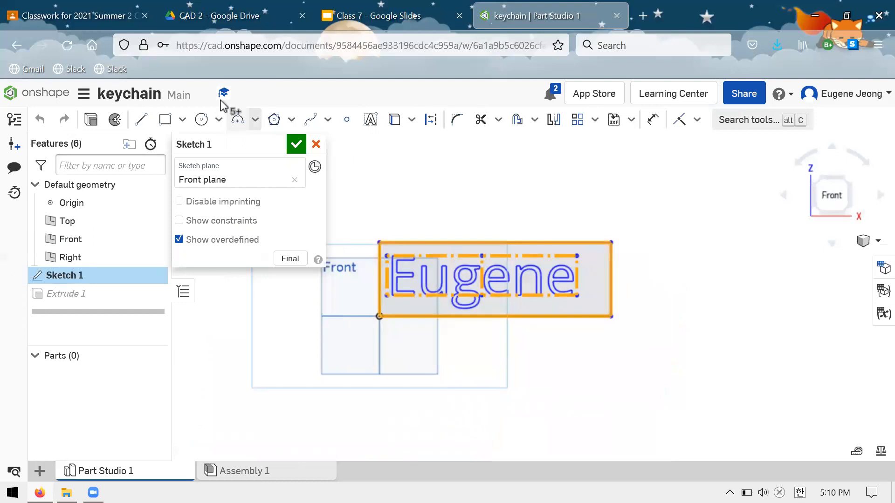
left_click(646, 366)
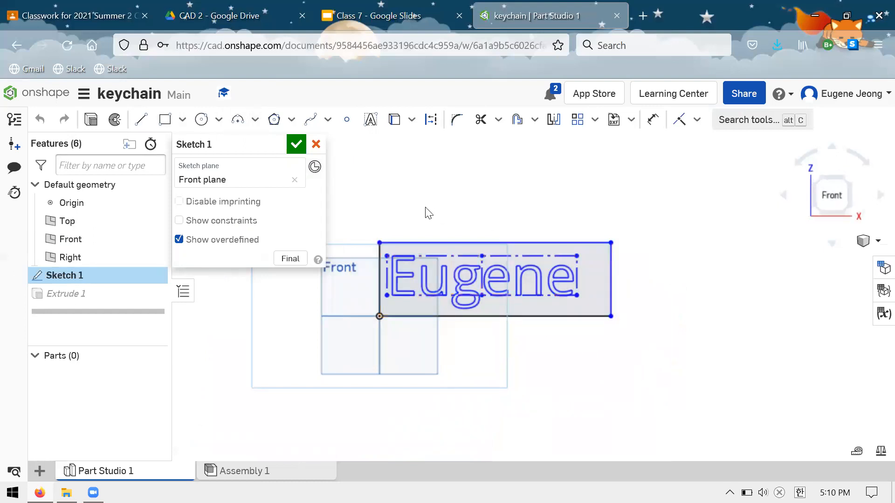
left_click_drag(650, 352, 338, 174)
left_click(410, 236)
key("Delete")
Draw a corner rectangle about 7.8 in wide, starting at the origin and extending up and to the right.
left_click(165, 119)
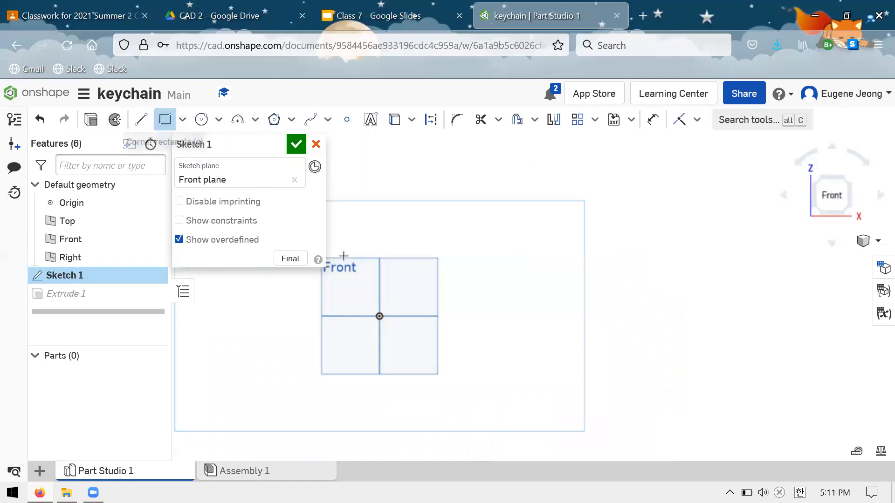
left_click(379, 316)
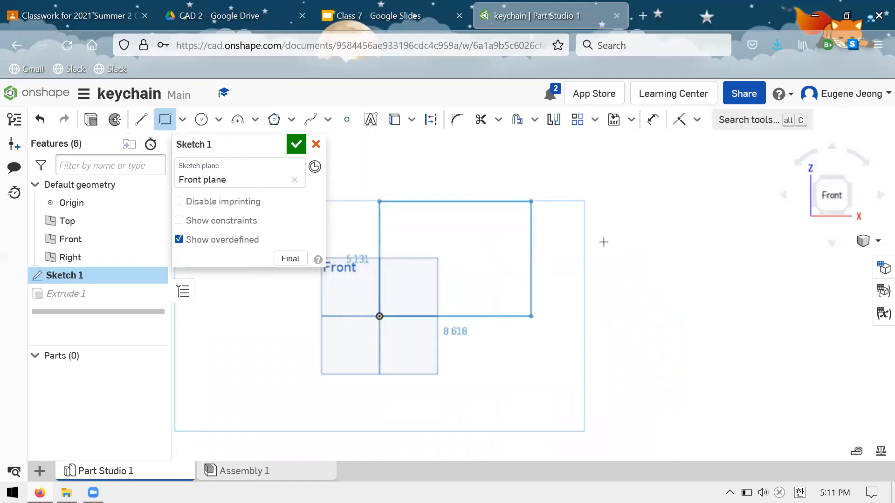
left_click(531, 202)
Dimension the rectangle 6 in wide and 3 in high.
left_click(653, 120)
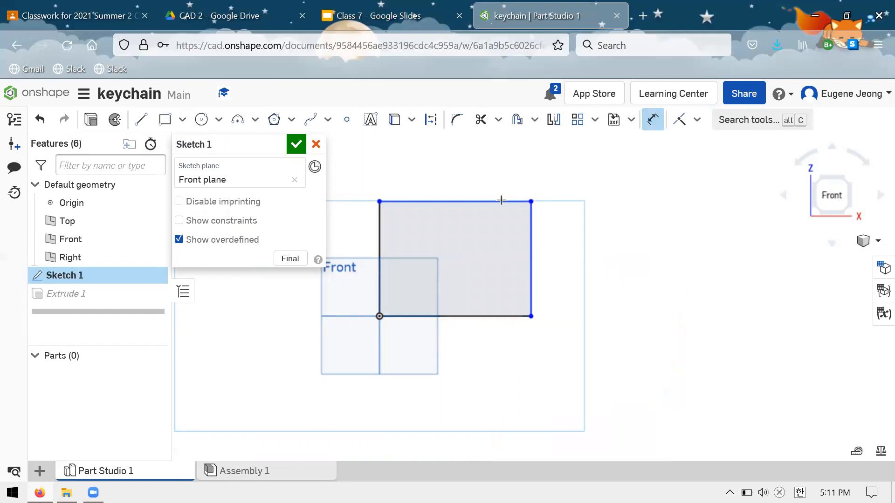
left_click(500, 204)
left_click(445, 165)
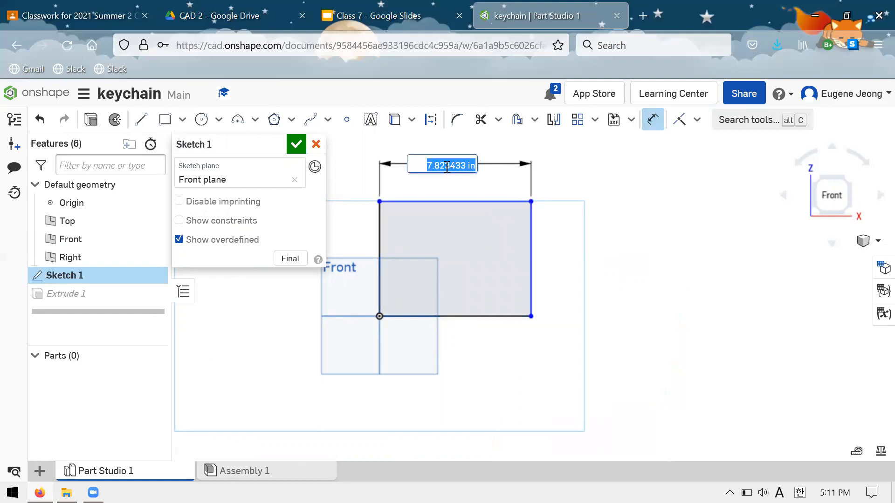
type("6")
key("Return")
left_click(493, 265)
left_click(551, 271)
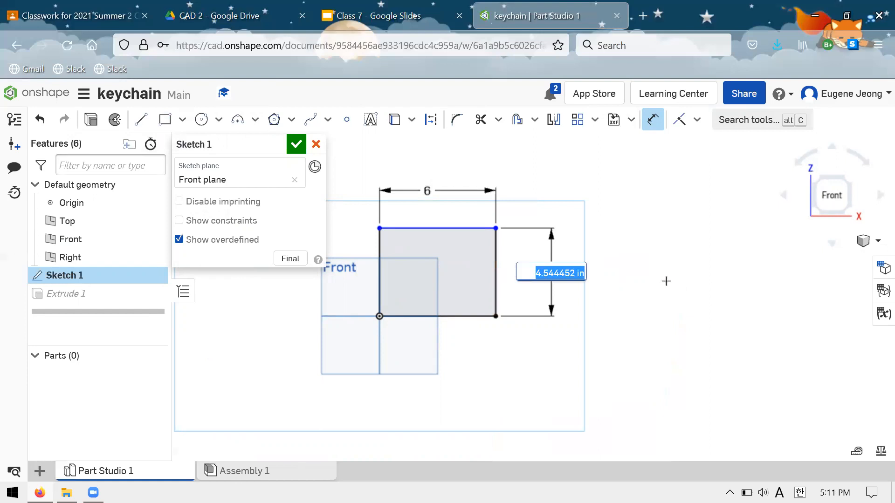
type("3")
key("Return")
Try to add the first name as sketch text in a wide text box spanning most of the rectangle.
scroll(456, 316, "down", 2)
scroll(440, 298, "up", 4)
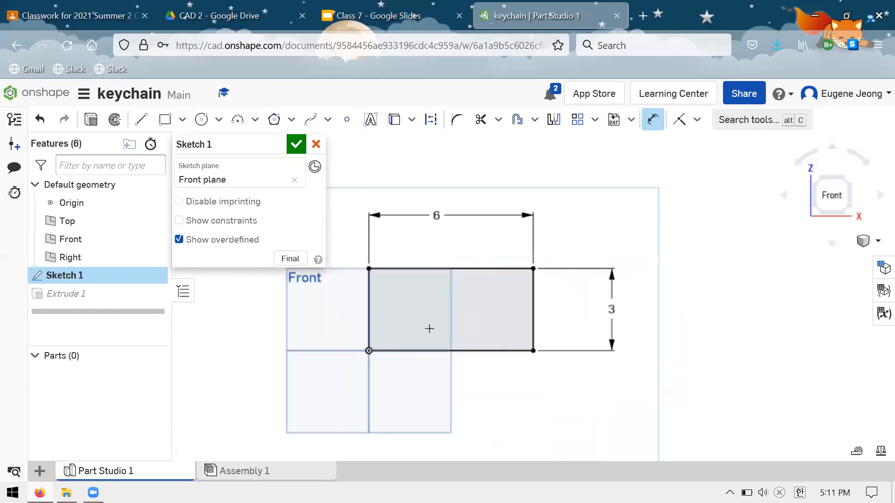
scroll(429, 328, "up", 2)
left_click(370, 119)
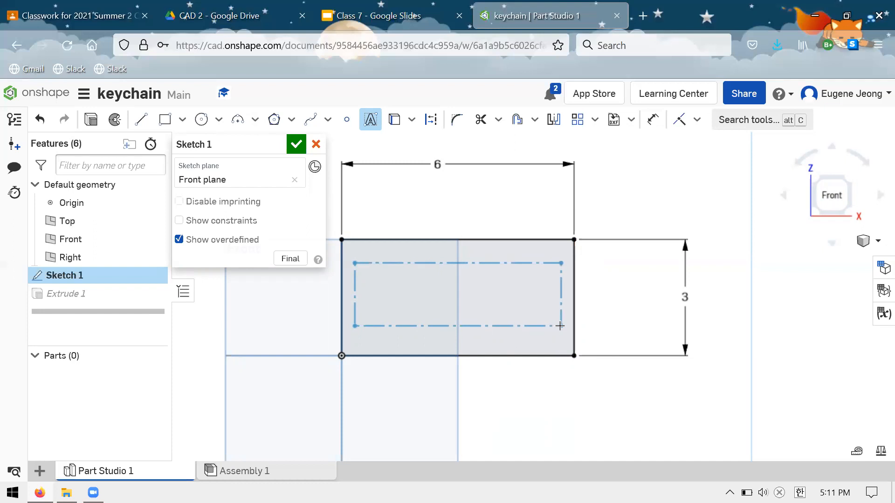
left_click(561, 326)
type("Eugene")
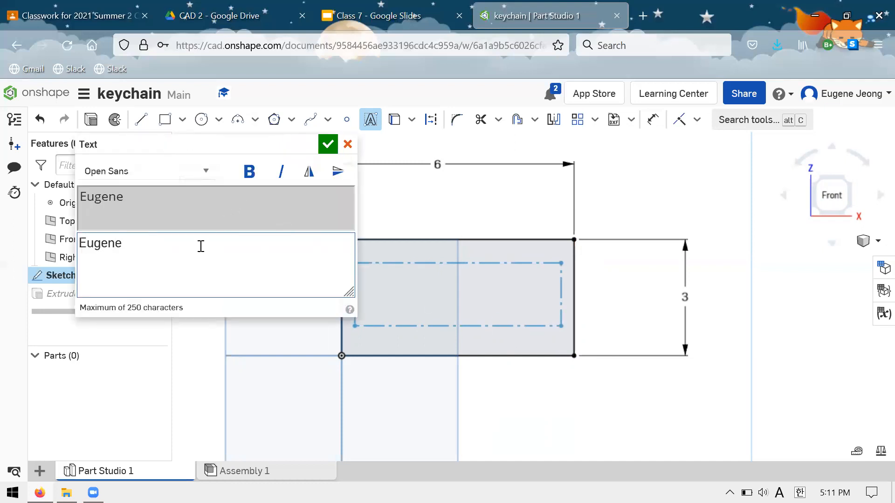
left_click(327, 144)
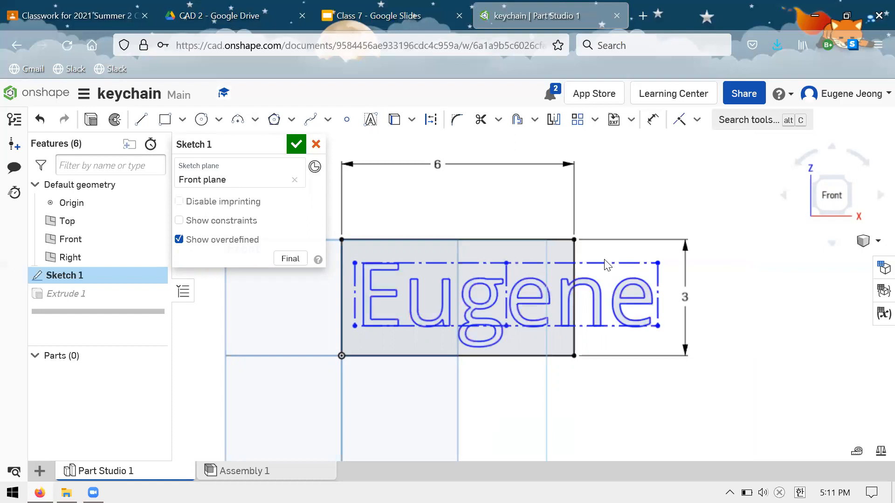
key("ctrl+z")
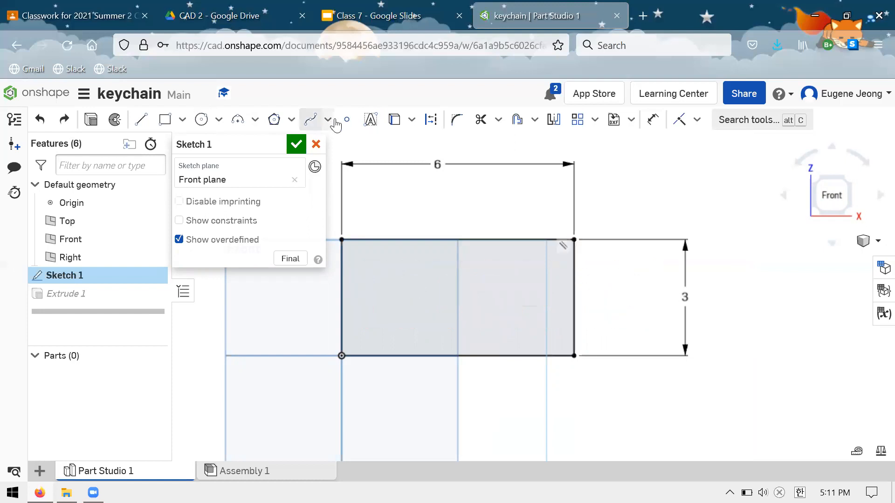
Add the first name in Open Sans with a smaller text box, and scale the text to fit inside the rectangle.
left_click(370, 120)
left_click_drag(351, 274, 378, 312)
type("Eugene")
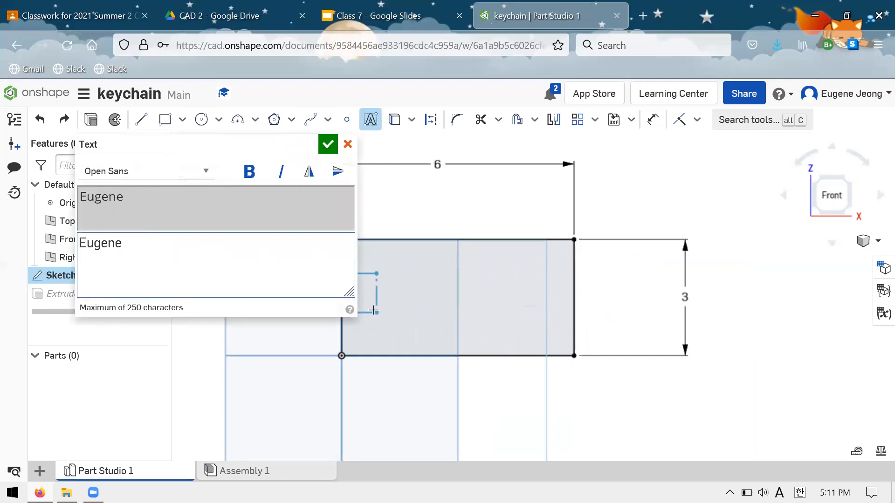
key("BackSpace")
left_click(327, 144)
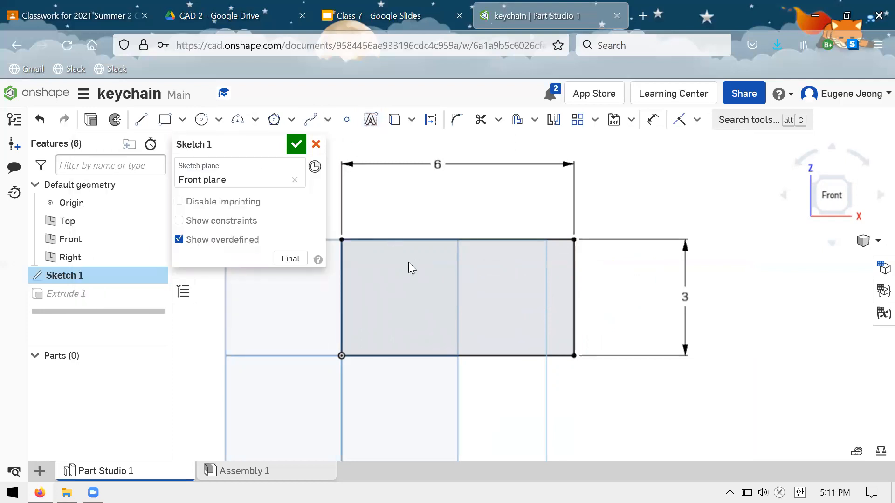
mouse_move(541, 314)
left_mouse_down()
mouse_move(593, 359)
mouse_move(549, 319)
mouse_move(554, 325)
left_mouse_up()
scroll(540, 283, "up", 3)
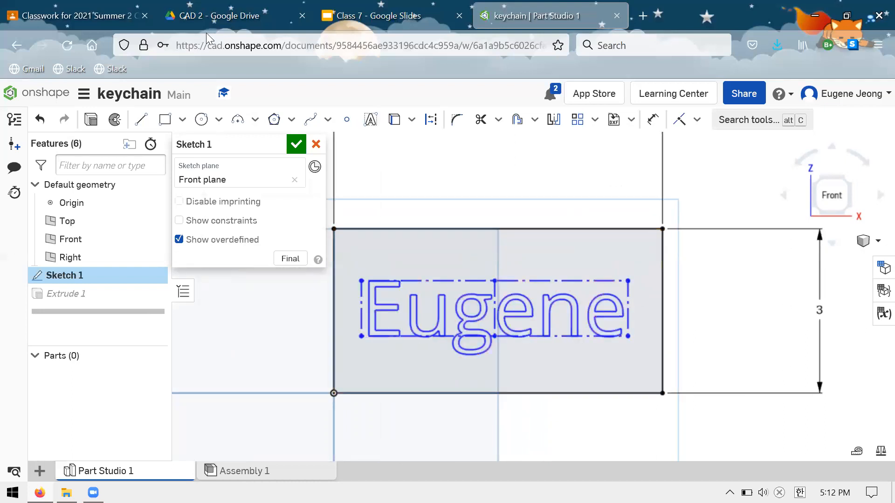
Dimension the height of the name text at 2 in.
left_click(653, 122)
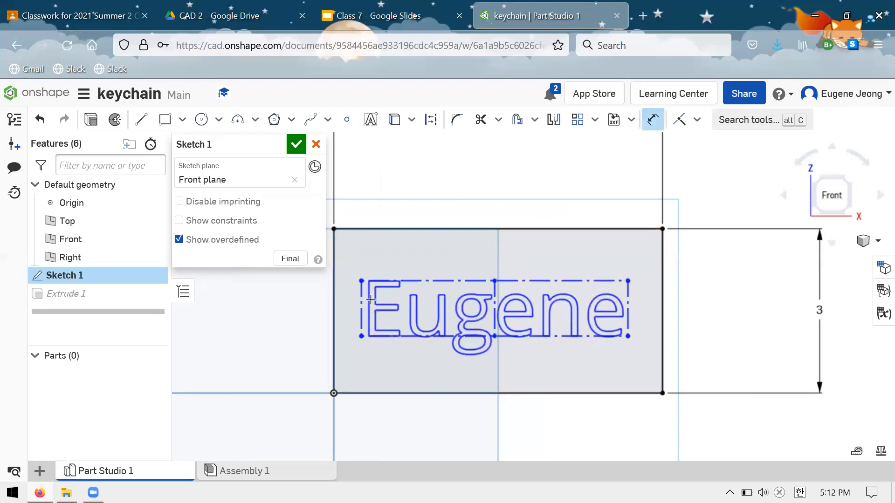
left_click(301, 318)
key("Return")
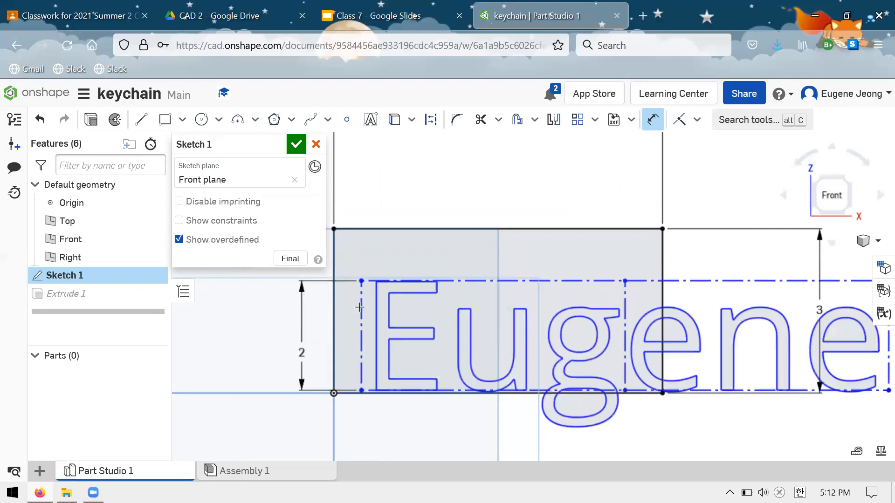
Set the name text's height dimension to 1.25 in.
scroll(360, 308, "down", 4)
scroll(373, 290, "up", 2)
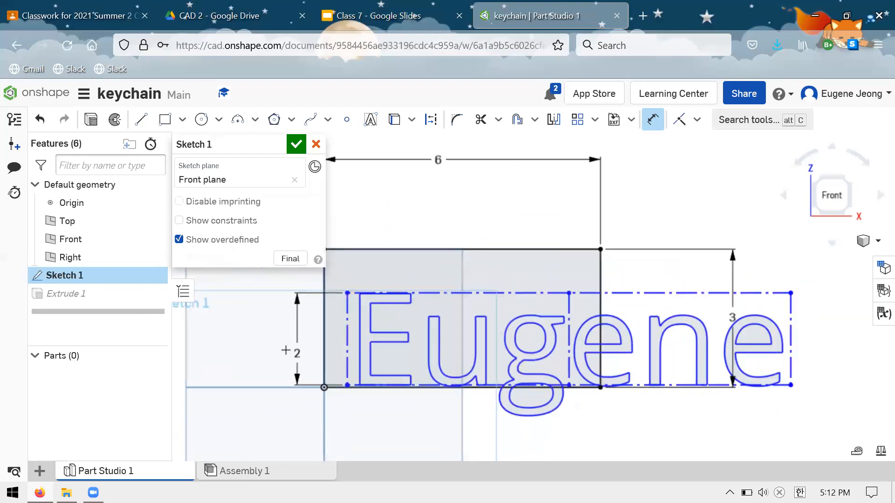
double_click(297, 354)
type("1.2")
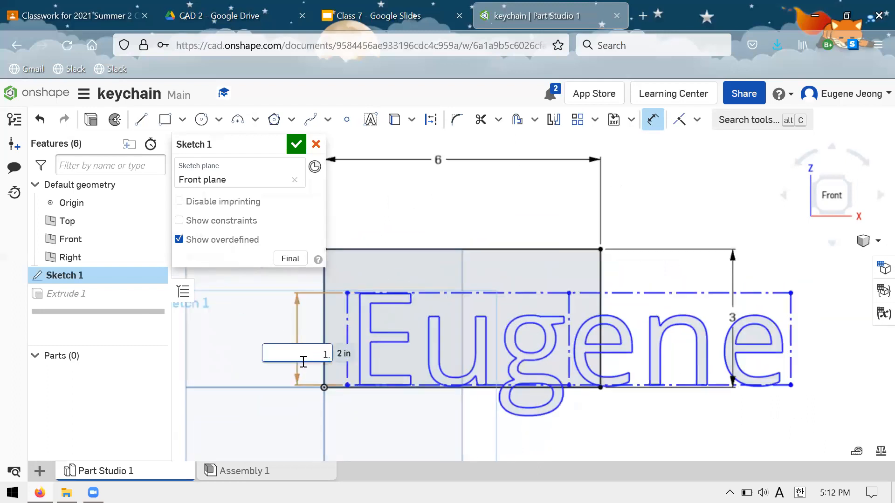
type(".25")
key("Return")
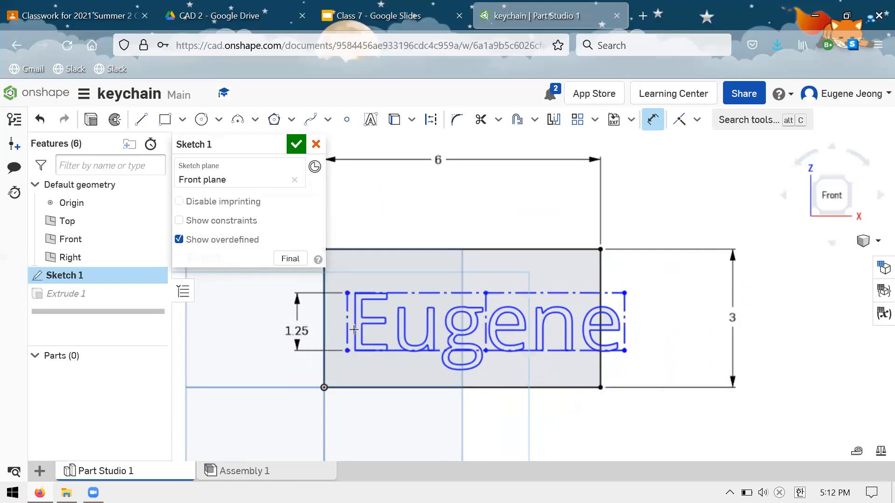
Dimension the text box 1 in below the rectangle's top edge and 0.25 in from its left edge.
left_click(260, 281)
key("Return")
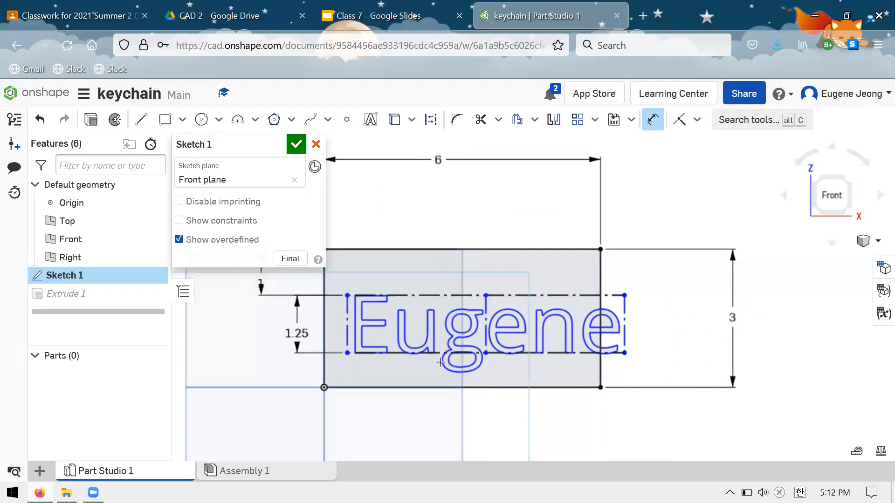
scroll(451, 357, "down", 2)
scroll(288, 275, "up", 3)
left_click(432, 373)
left_click(405, 370)
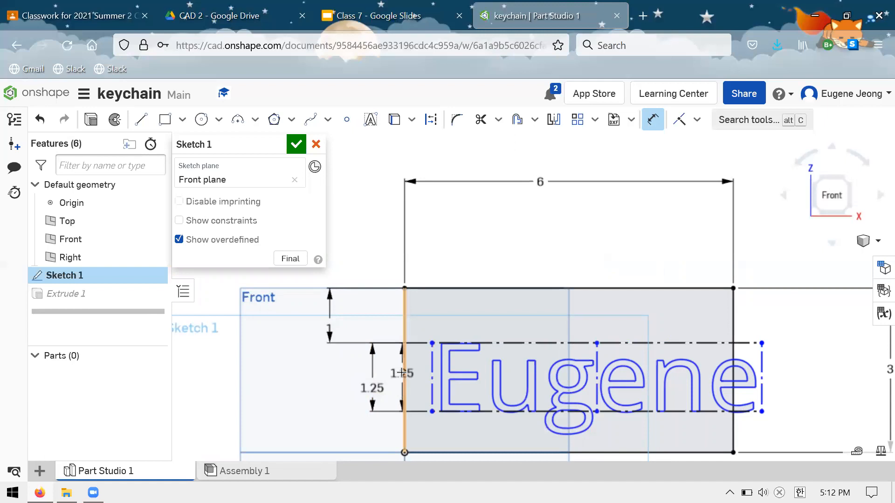
scroll(434, 253, "up", 3)
scroll(432, 254, "down", 3)
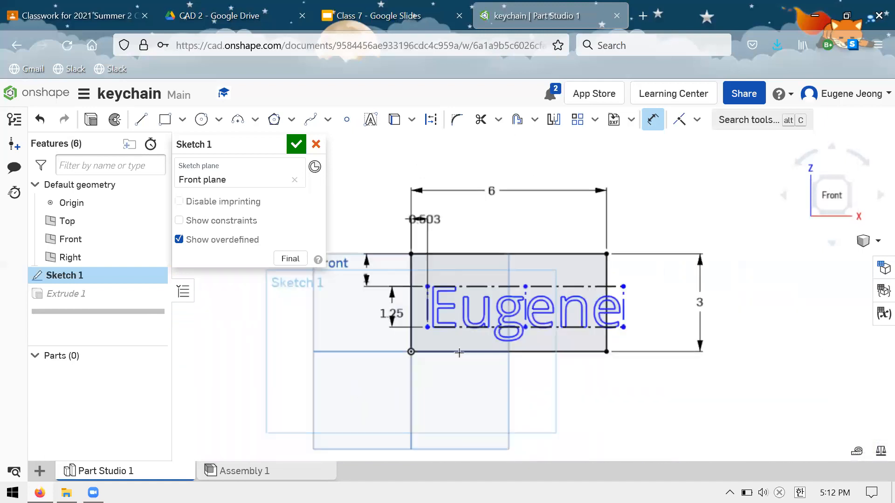
scroll(466, 391, "up", 3)
left_click(470, 390)
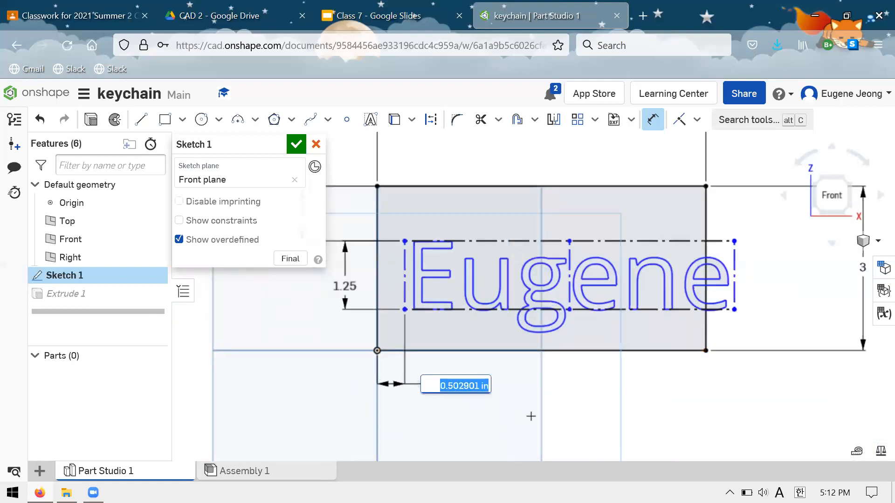
key("Return")
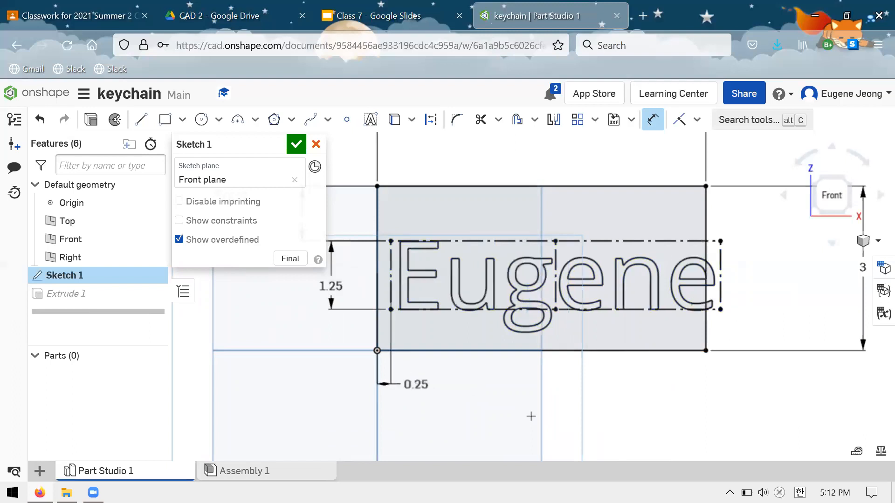
Reduce the text's offset from the rectangle's left edge to 0.1 in and finally 0.05 in, and accept the sketch.
double_click(423, 383)
key("Return")
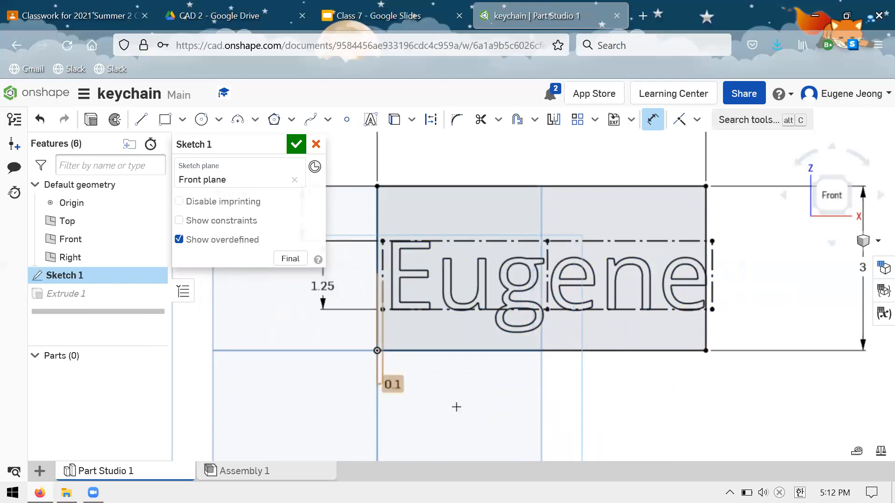
double_click(434, 386)
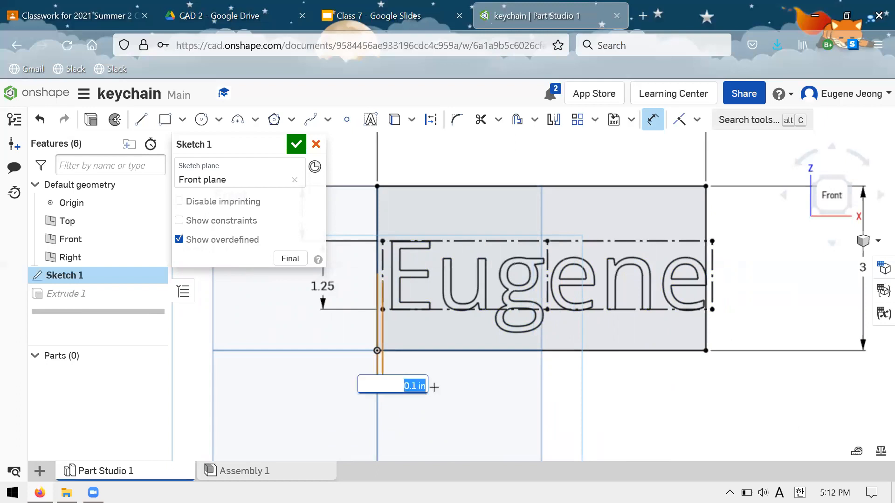
type(".05")
key("Return")
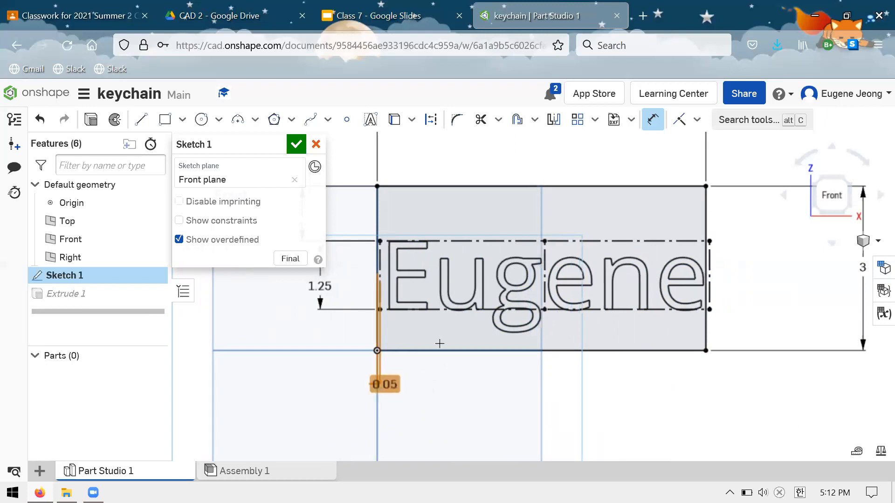
scroll(431, 333, "down", 3)
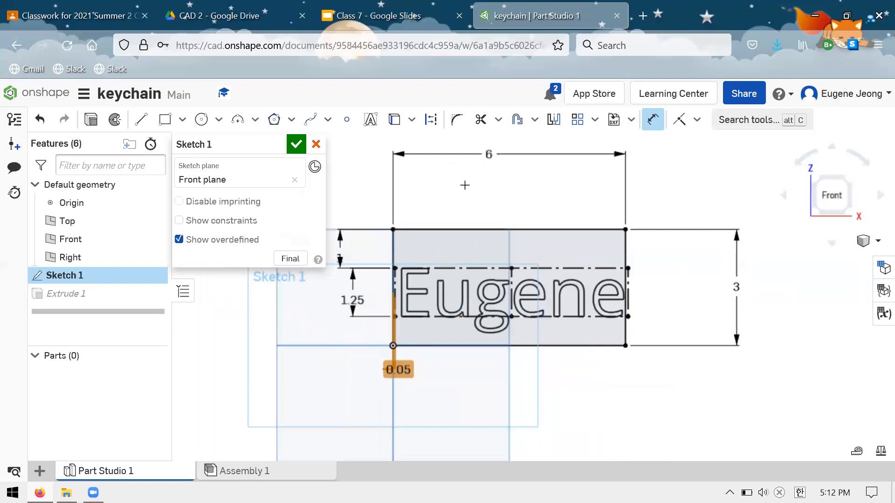
left_click(296, 144)
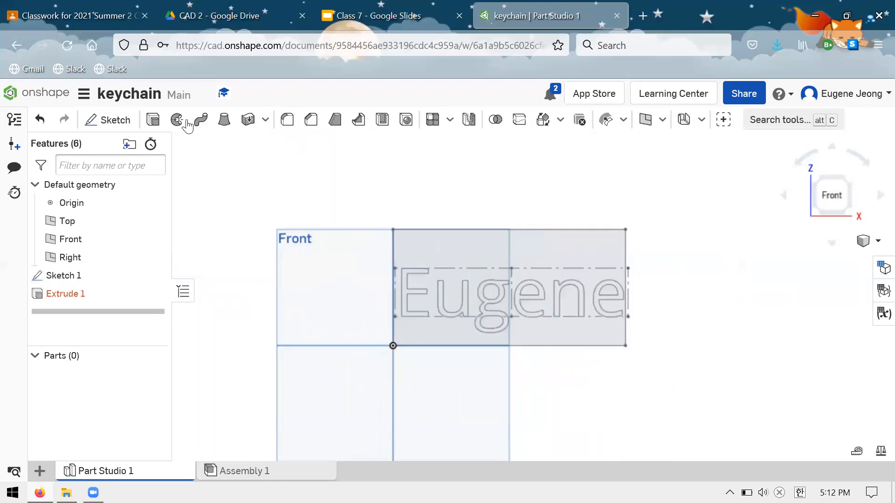
Extrude the plate region around the letters, both inner regions of the g and the last e's inner region 1 in as new solids.
left_click(153, 120)
scroll(540, 280, "up", 3)
scroll(544, 276, "down", 2)
scroll(496, 238, "up", 2)
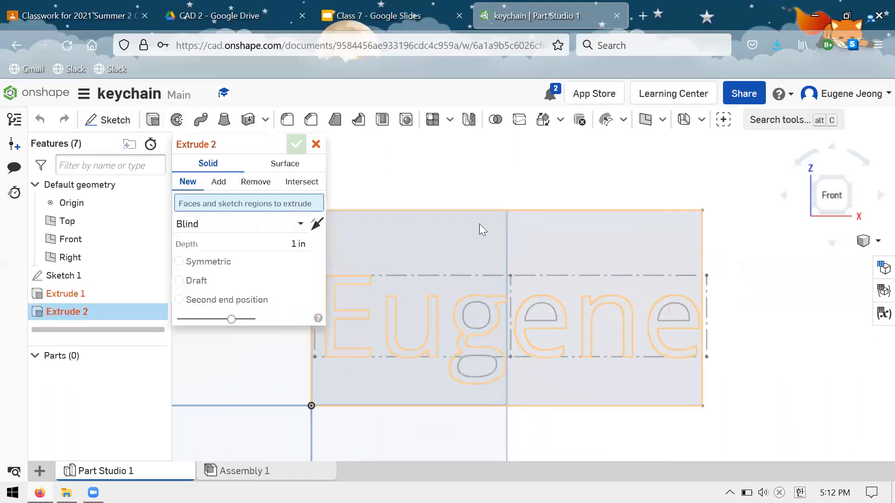
left_click(558, 255)
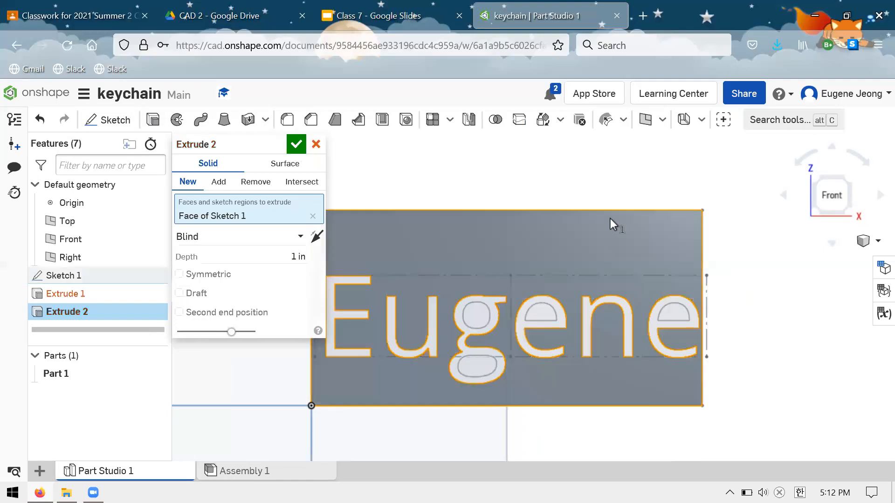
left_click(485, 373)
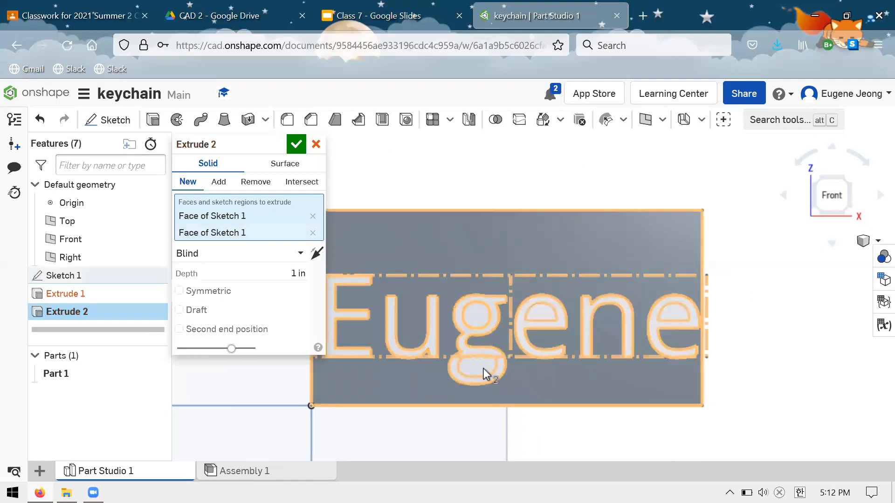
left_click(480, 367)
left_click(545, 319)
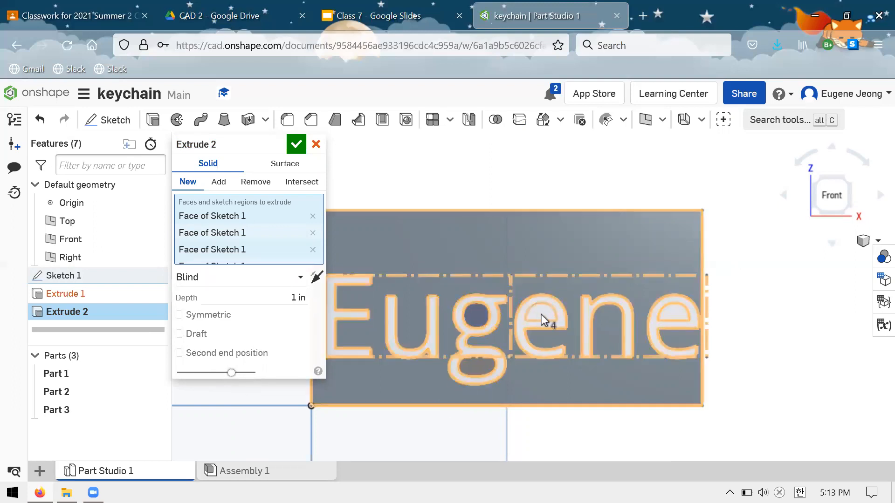
left_click(541, 314)
left_click(666, 314)
left_click(541, 312)
left_click(296, 146)
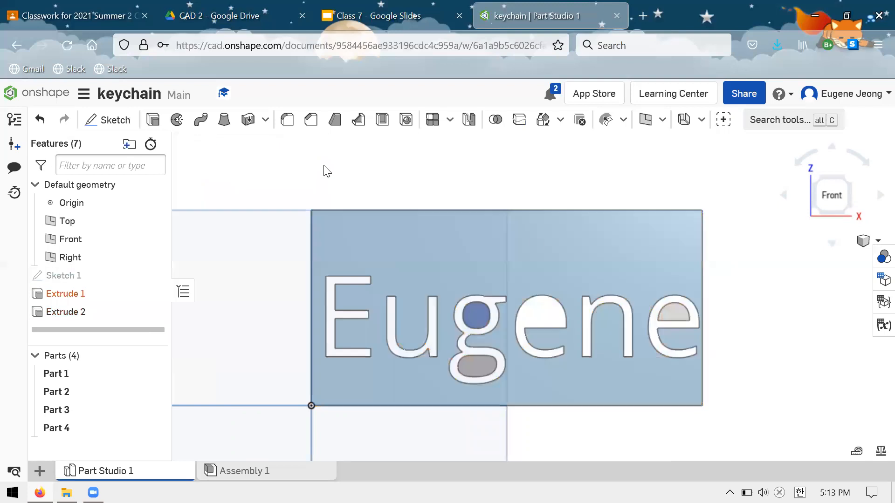
Examine the extruded plate at an angle and match its separate parts with the parts list.
mouse_move(553, 221)
right_mouse_down()
mouse_move(553, 206)
mouse_move(569, 273)
mouse_move(543, 286)
mouse_move(567, 223)
right_mouse_up()
scroll(550, 242, "up", 5)
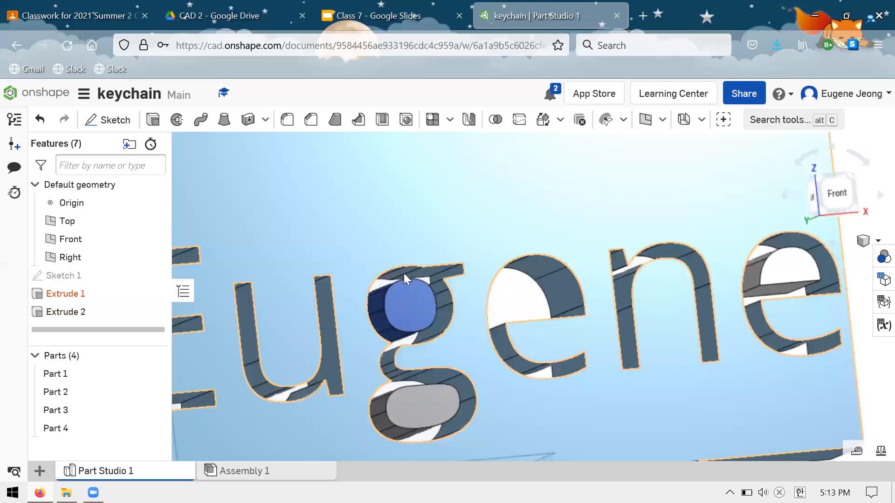
left_click(35, 357)
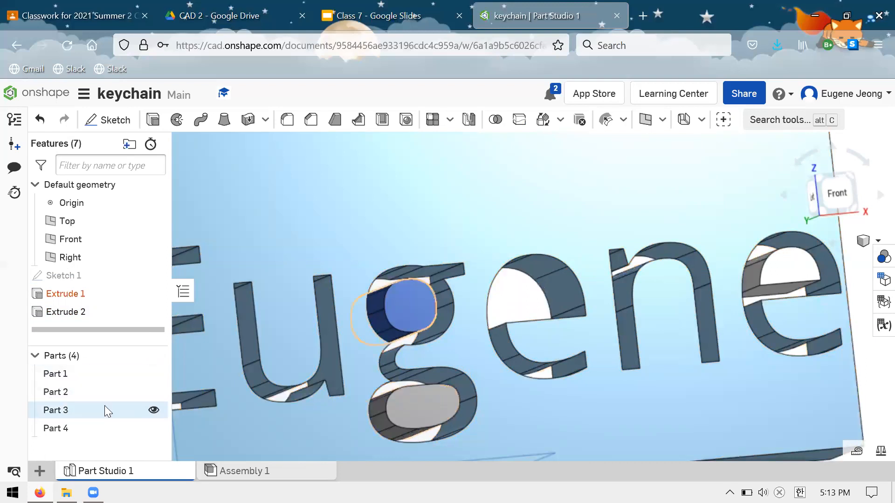
scroll(474, 207, "down", 4)
scroll(498, 420, "up", 2)
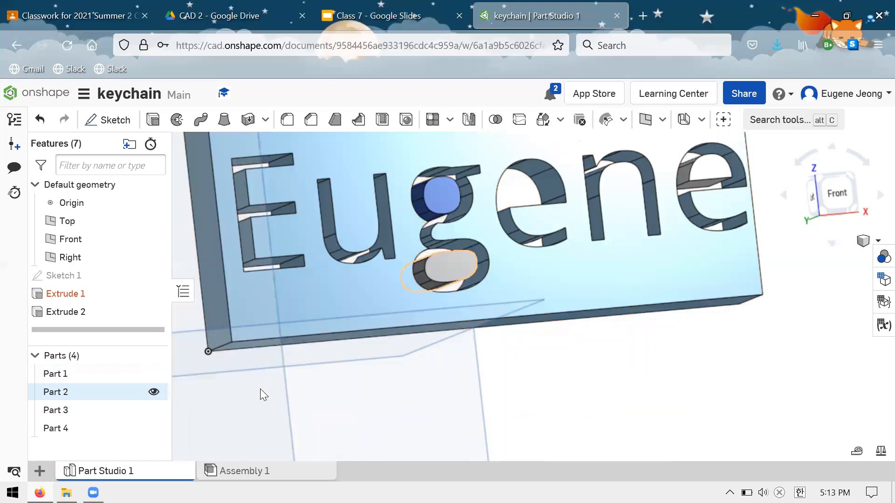
scroll(466, 375, "down", 3)
scroll(467, 226, "up", 2)
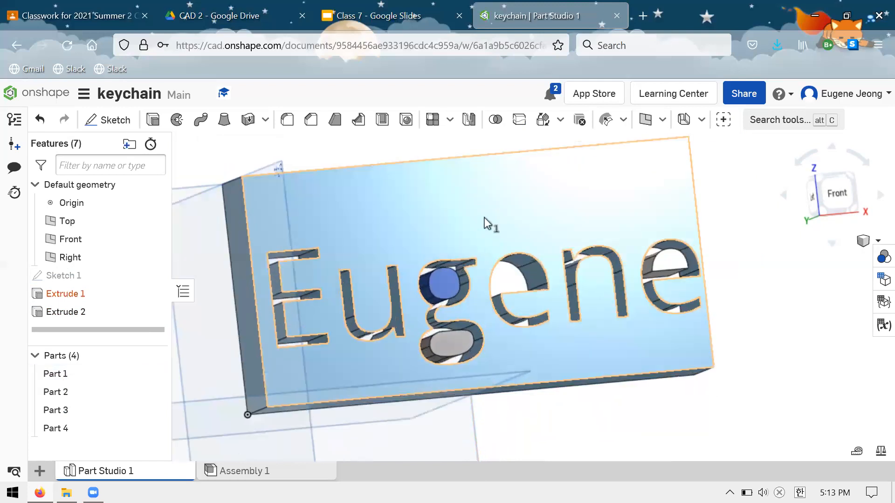
Select the loose pieces inside the g and the last e one at a time to point out the separate parts.
left_click(429, 291)
left_click(434, 290)
key("space")
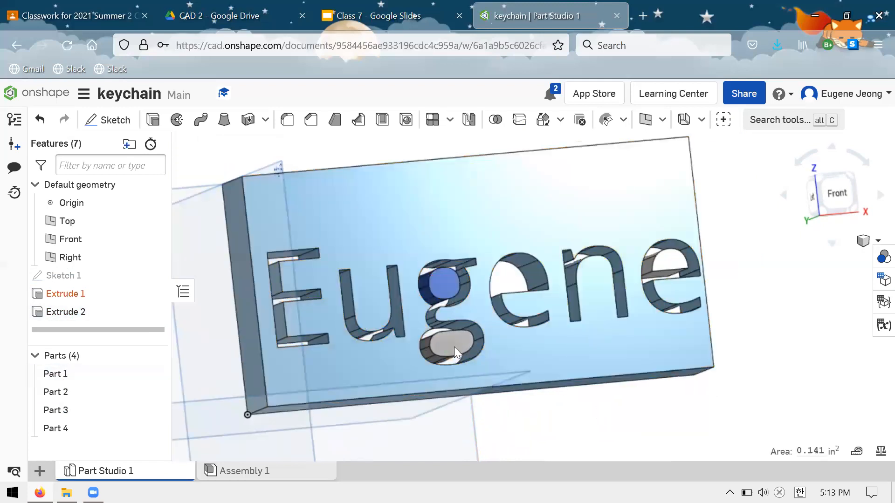
left_click(451, 345)
key("space")
left_click(669, 261)
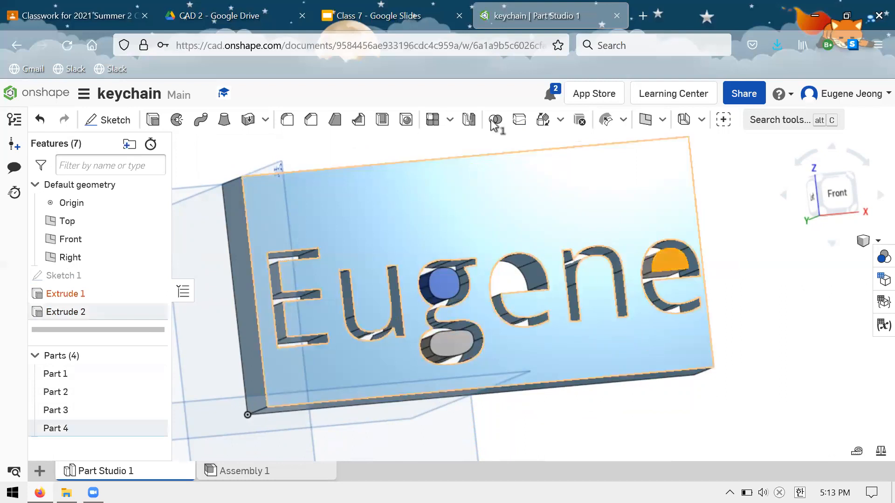
Clear the current selection and highlight Part 1 through Part 4 together in the model.
key("space")
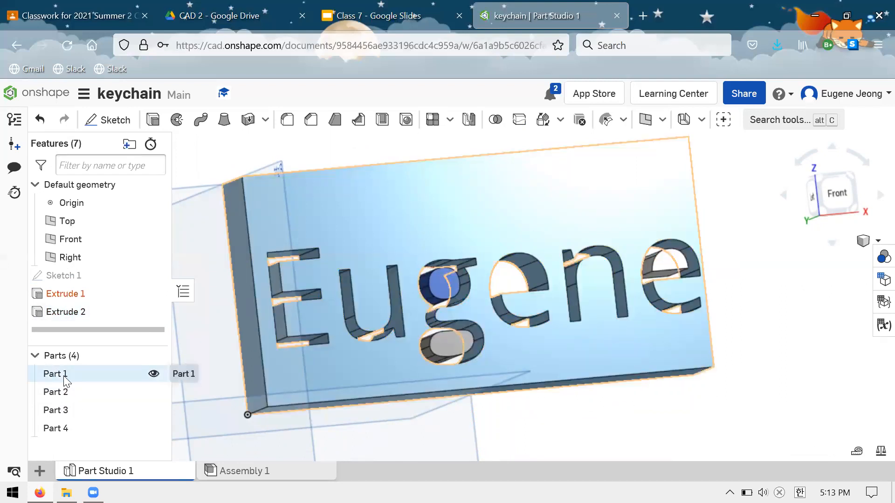
left_click(95, 373)
left_click(96, 392, "shift")
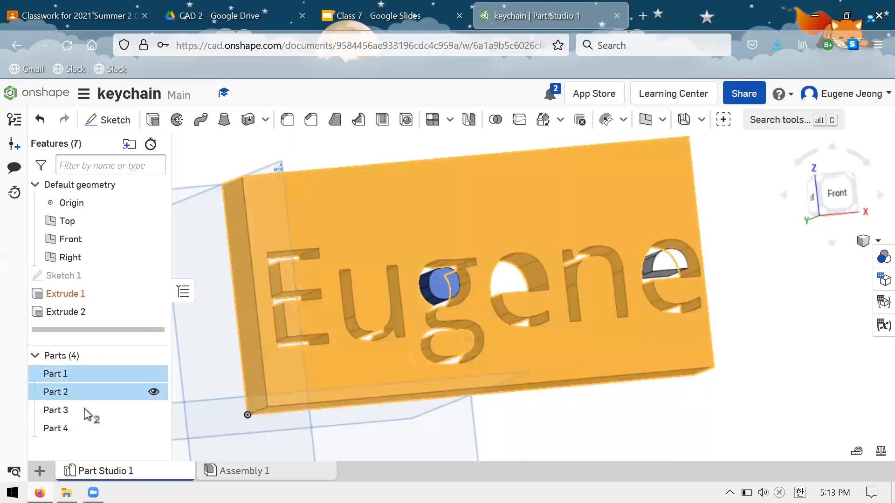
left_click(93, 411, "shift")
left_click(100, 427, "shift")
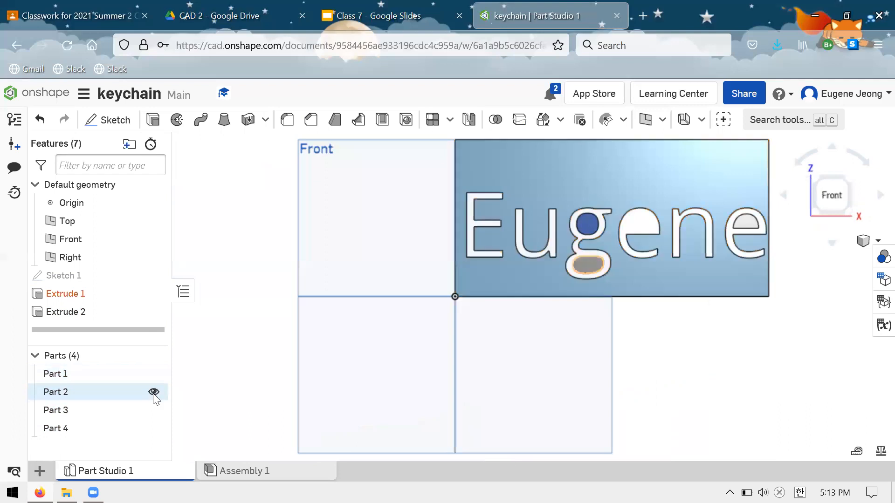
Hide Part 2, Part 3 and Part 4 so that only the plate is shown.
left_click(152, 393)
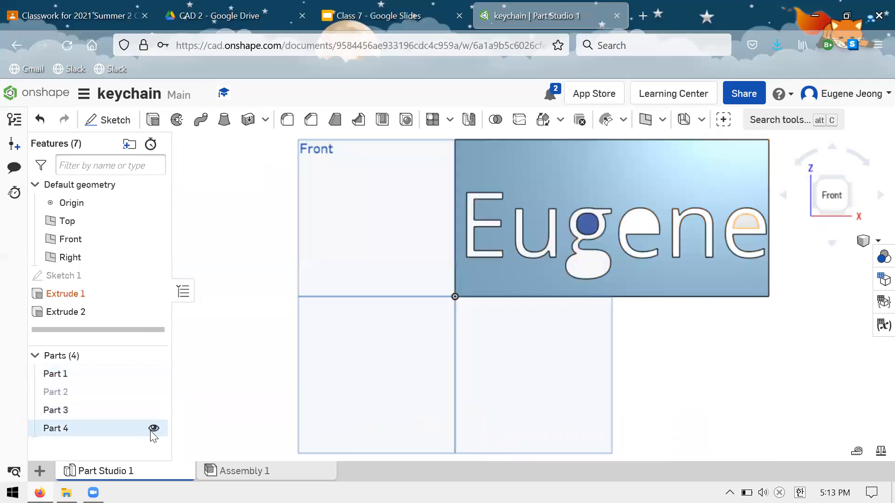
left_click(154, 411)
left_click(151, 431)
scroll(260, 362, "up", 2)
scroll(260, 363, "down", 5)
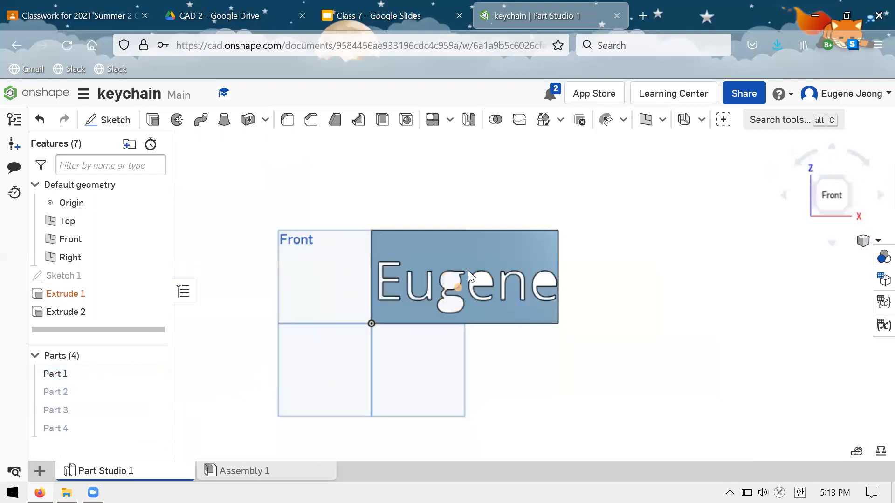
scroll(468, 270, "up", 3)
Hide the plate, show the three loose inner letter pieces in turn to identify them, and hide each one again.
left_click(153, 374)
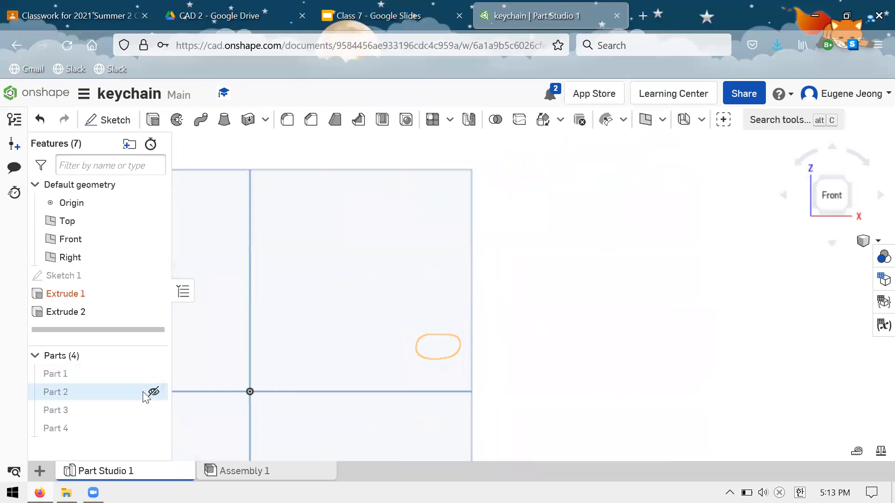
left_click(154, 392)
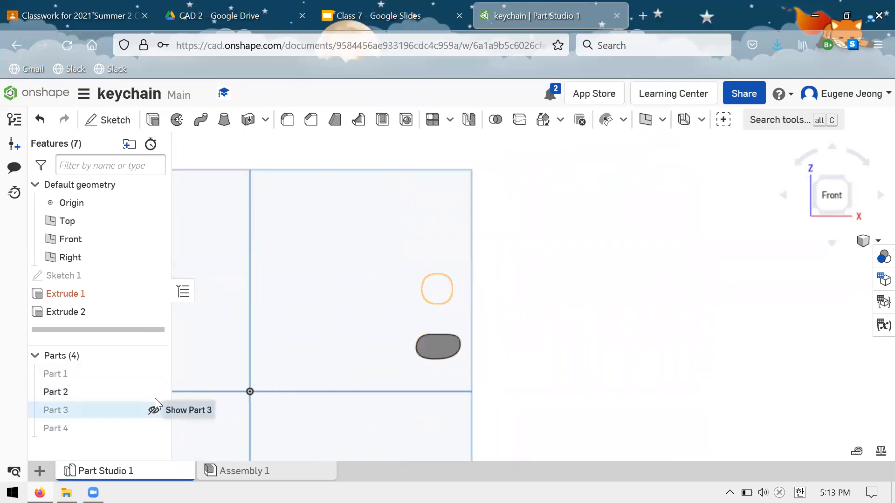
left_click(154, 410)
left_click(153, 392)
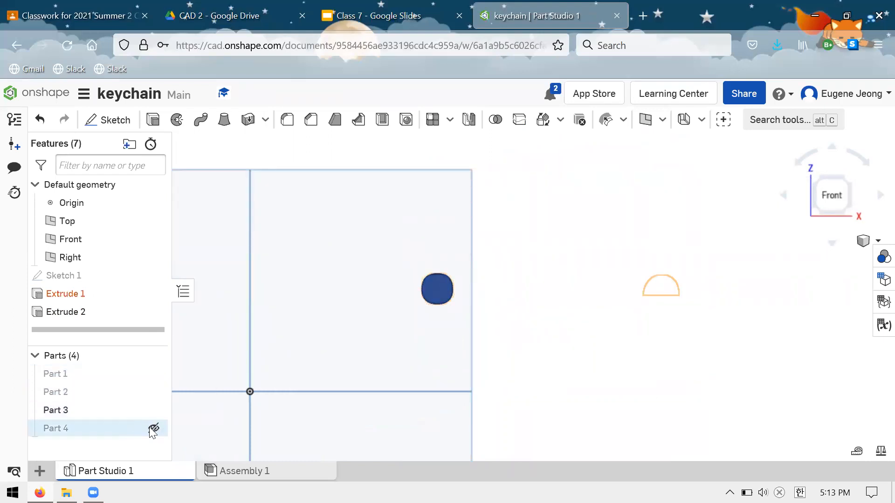
left_click(153, 428)
scroll(501, 362, "down", 3)
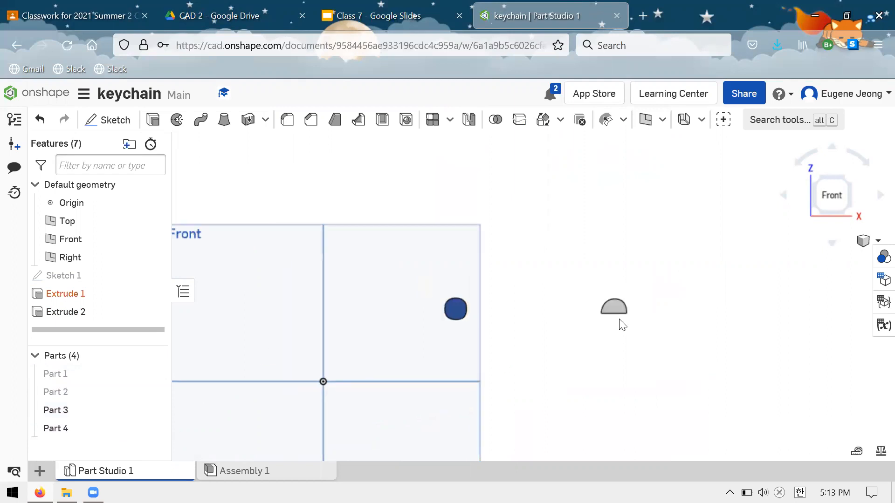
scroll(669, 331, "up", 3)
left_click(153, 429)
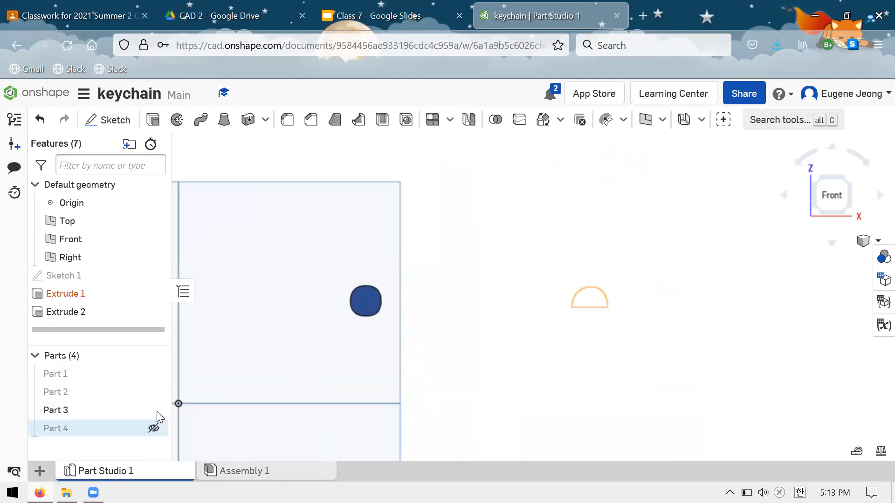
left_click(153, 410)
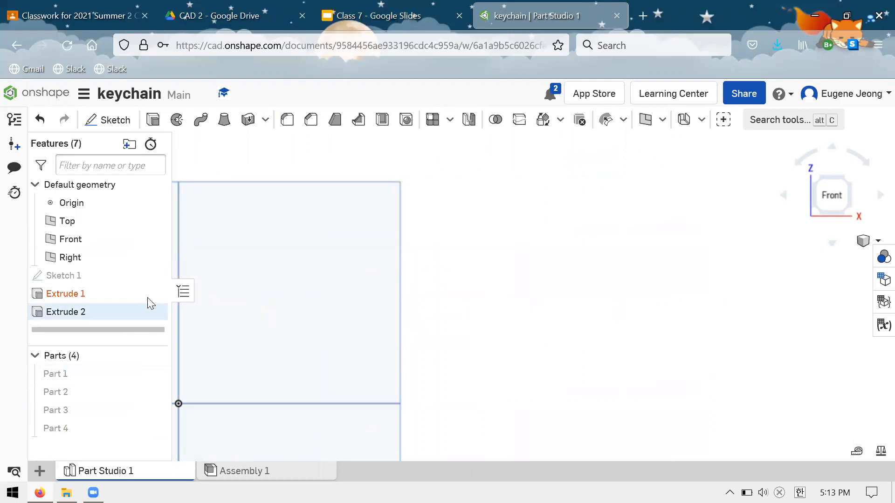
Show all four parts of the keychain again.
left_click(154, 376)
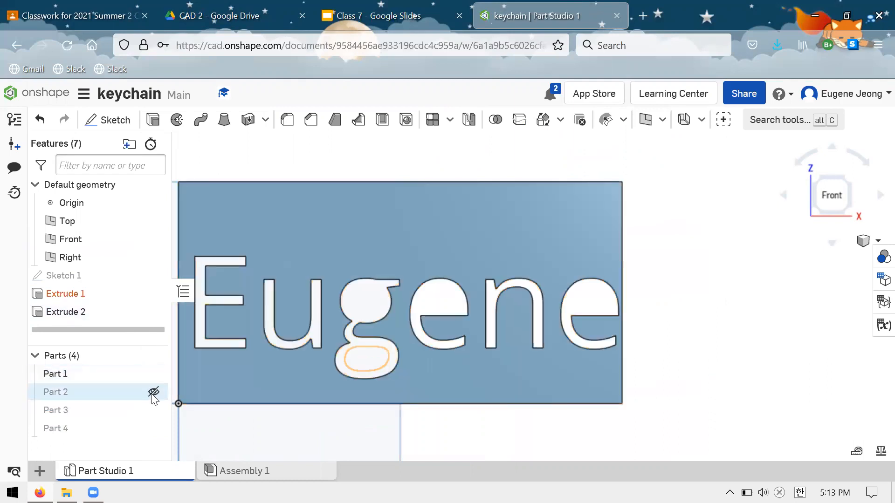
left_click(153, 392)
left_click(153, 411)
left_click(153, 428)
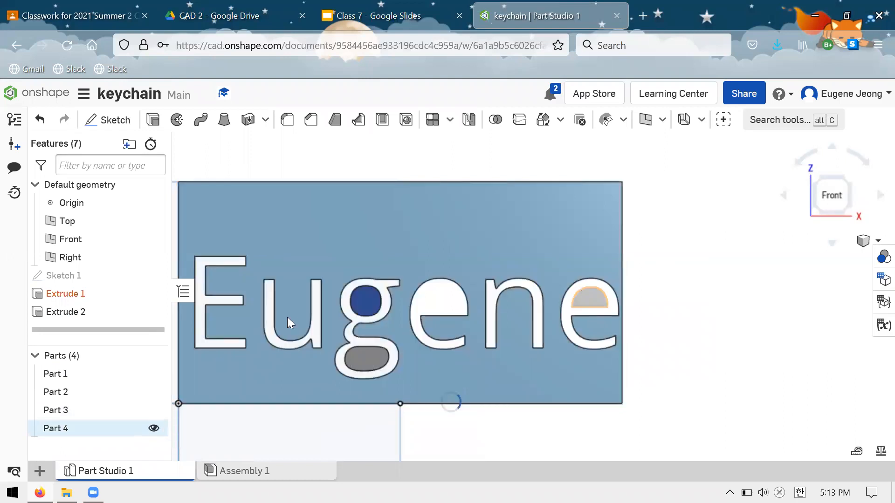
Delete both the Extrude 1 and Extrude 2 features.
left_click(104, 304)
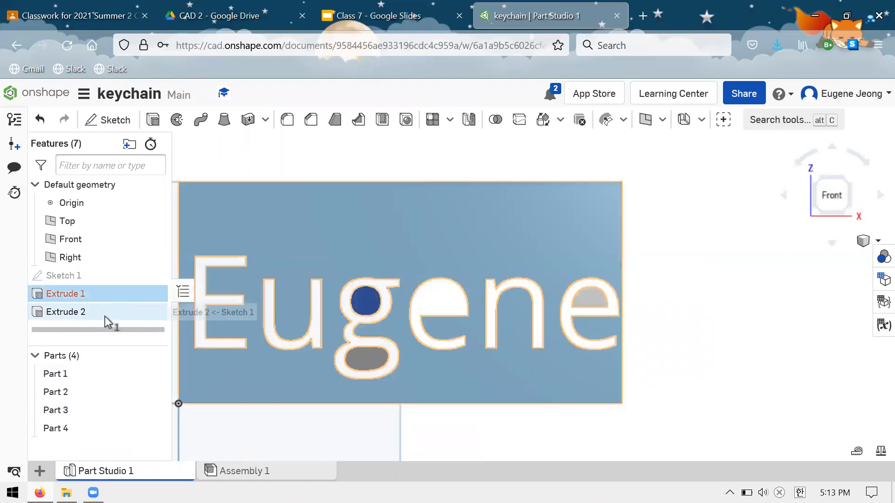
right_click(105, 317)
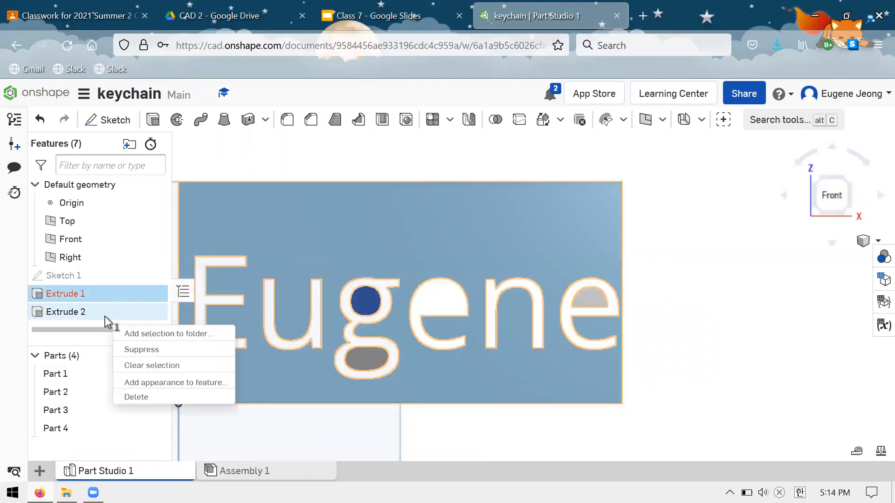
left_click(154, 299)
key("Delete")
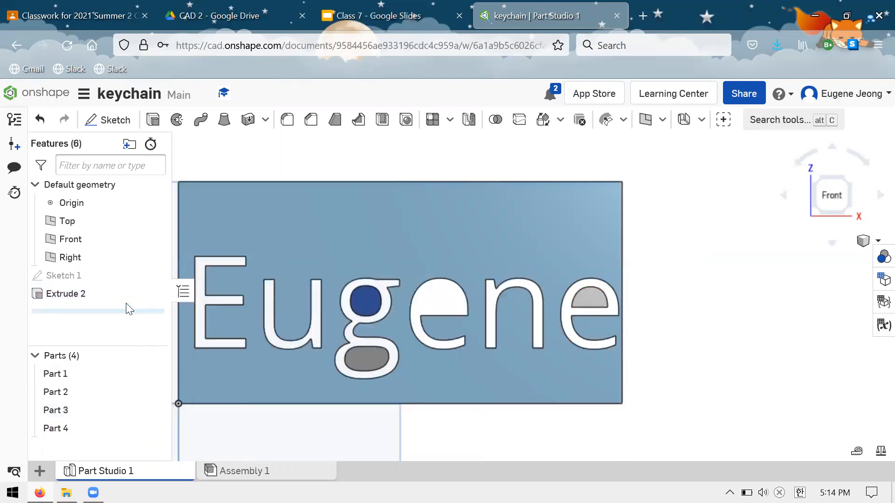
left_click(126, 298)
key("Delete")
Open Sketch 1 with the name text for editing.
right_click(107, 275)
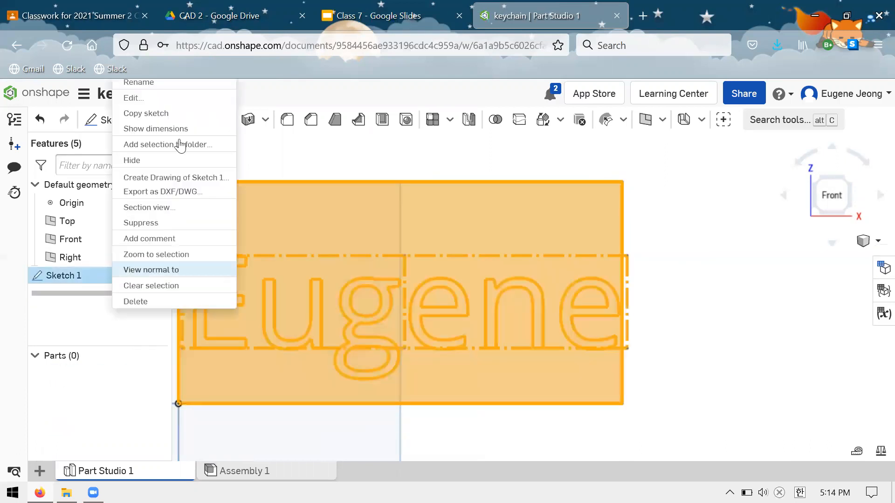
left_click(189, 97)
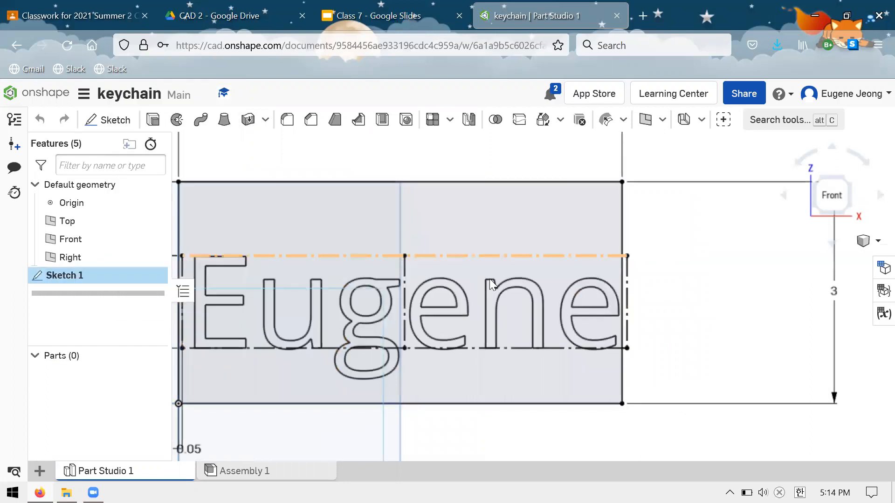
scroll(490, 279, "up", 2)
scroll(413, 265, "down", 3)
scroll(388, 295, "down", 1)
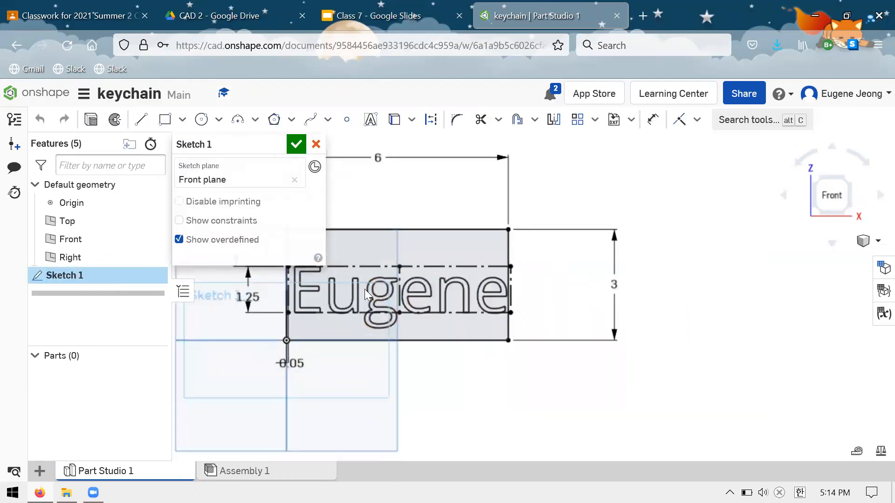
scroll(579, 274, "up", 3)
scroll(394, 275, "up", 3)
scroll(326, 280, "up", 1)
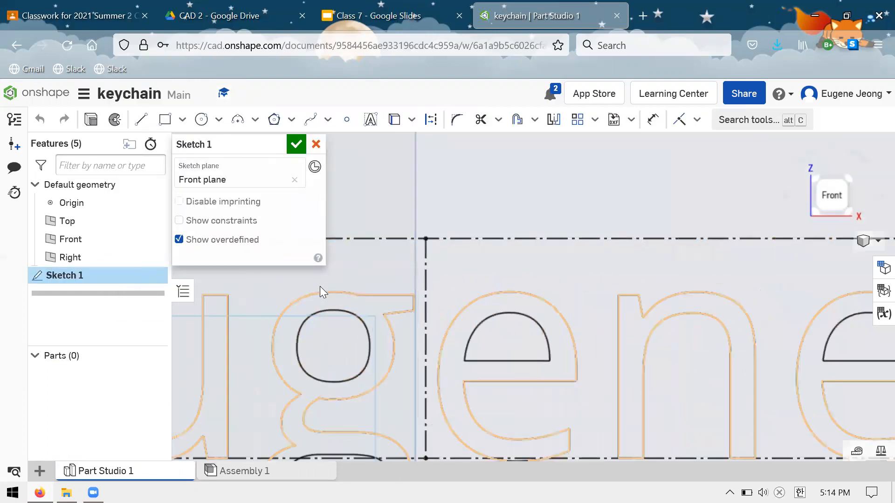
Sketch two short lines across the top stroke of the g, between its upper inner loop and its outer outline.
key("l")
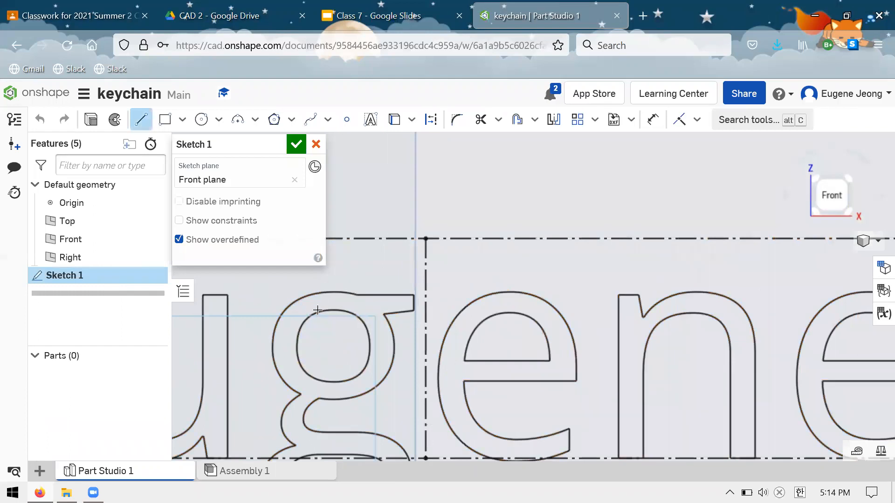
left_click(316, 297)
key("Escape")
key("l")
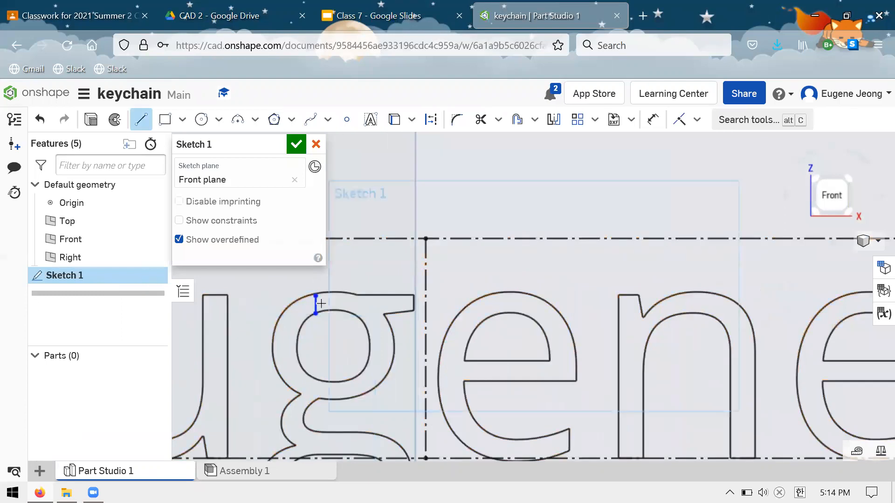
left_click(338, 294)
key("Escape")
scroll(417, 275, "down", 4)
scroll(351, 266, "up", 5)
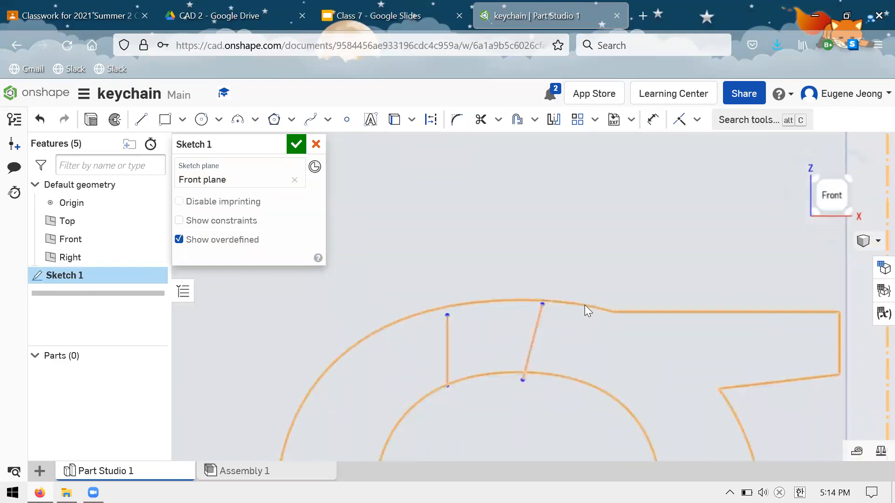
Try selecting the slanted line's upper endpoint with the text outline, then cancel the sketch edits and reopen Sketch 1.
left_click(605, 331)
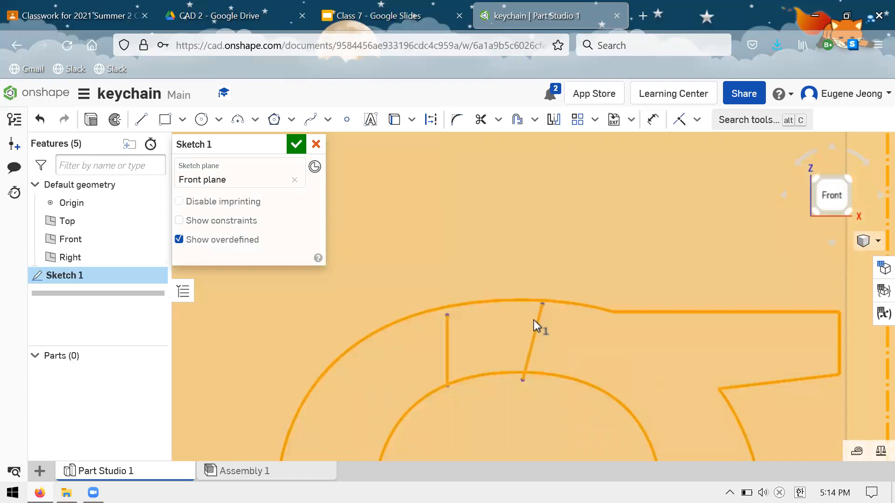
left_click(544, 305)
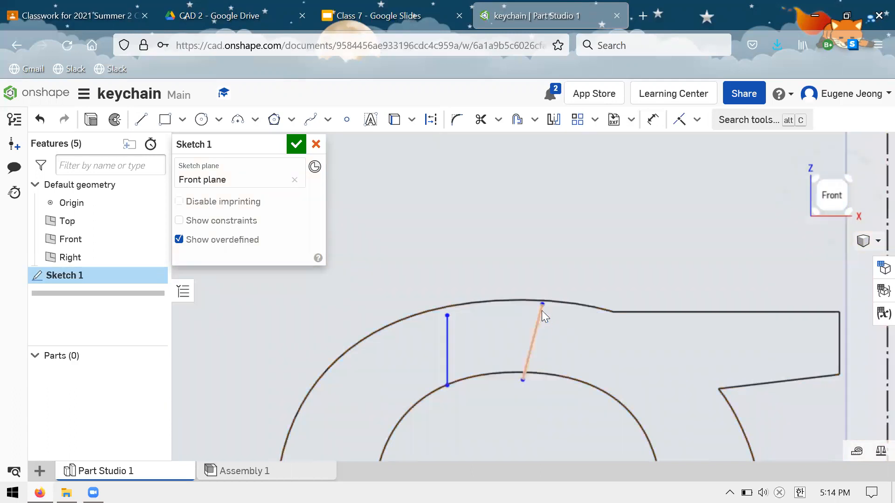
left_click(543, 304)
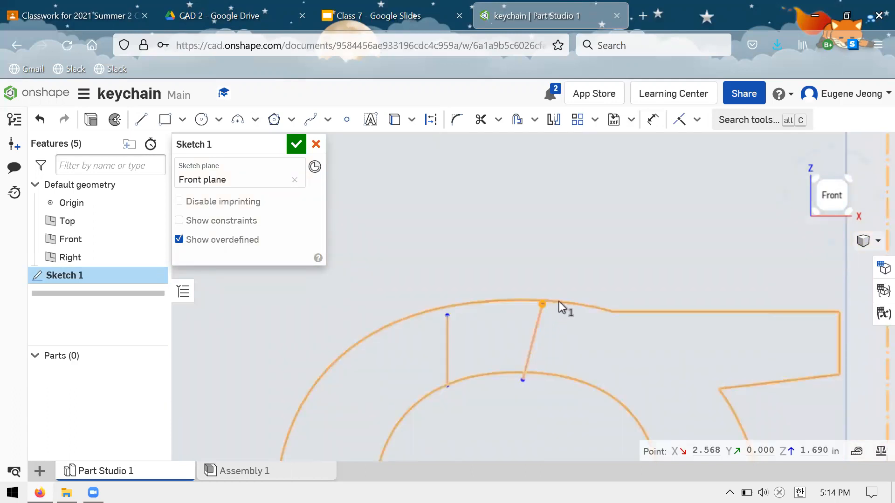
left_click(597, 293)
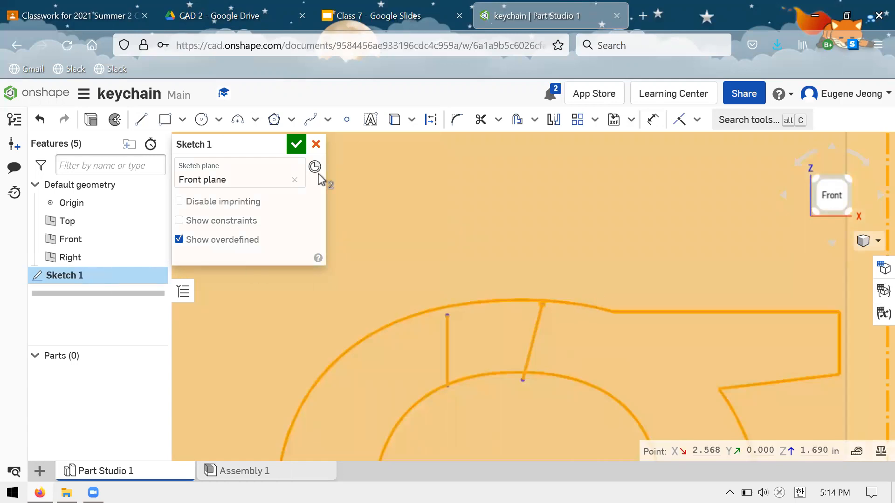
left_click(316, 145)
right_click(104, 275)
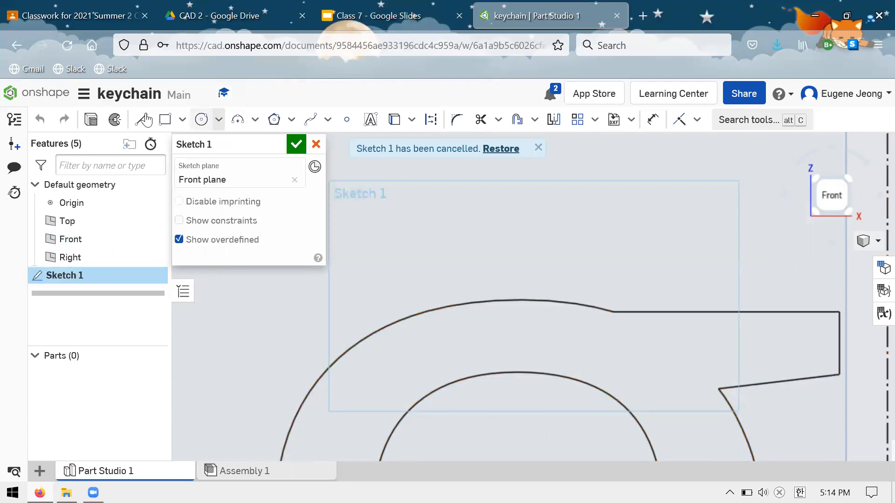
Sketch a line from the g's inner loop to its outer outline, try repositioning its upper endpoint, and undo the line.
key("l")
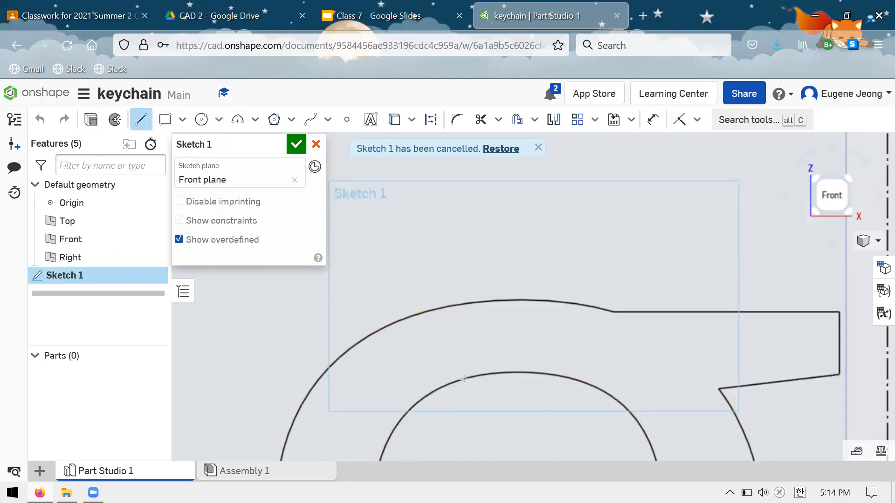
left_click(428, 311)
key("Escape")
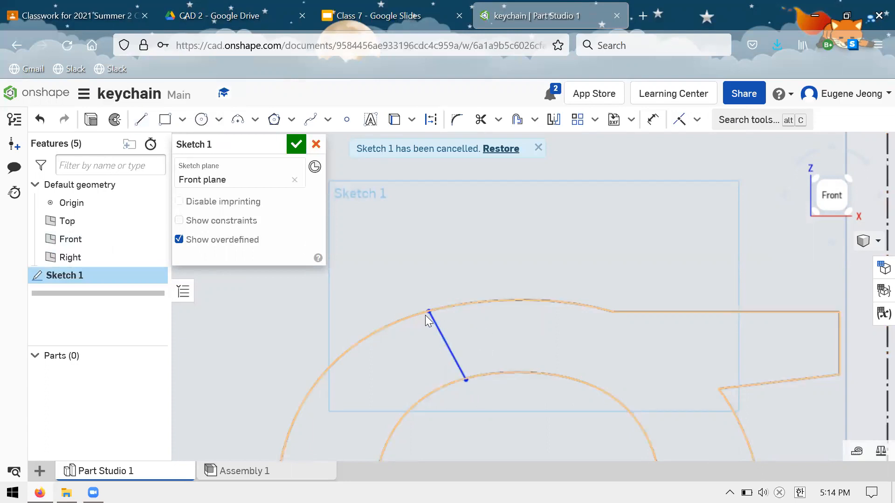
mouse_move(429, 310)
left_mouse_down()
mouse_move(441, 303)
mouse_move(465, 316)
mouse_move(434, 303)
left_mouse_up()
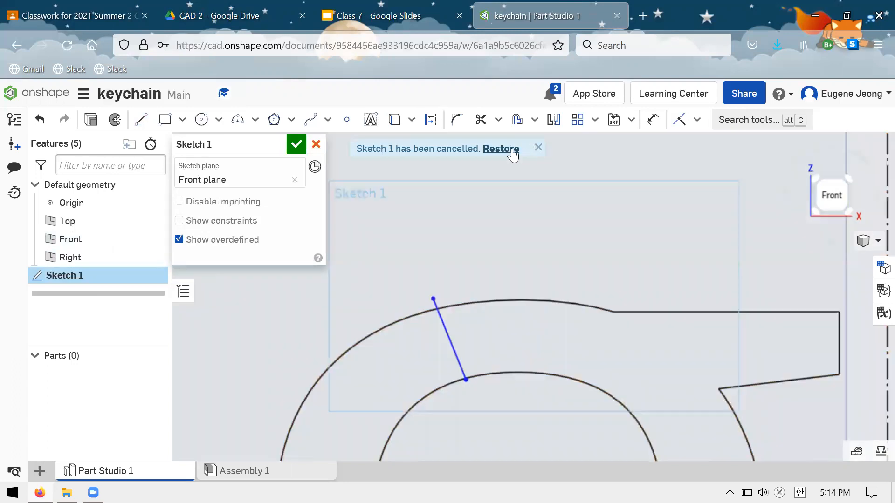
left_click_drag(431, 299, 442, 315)
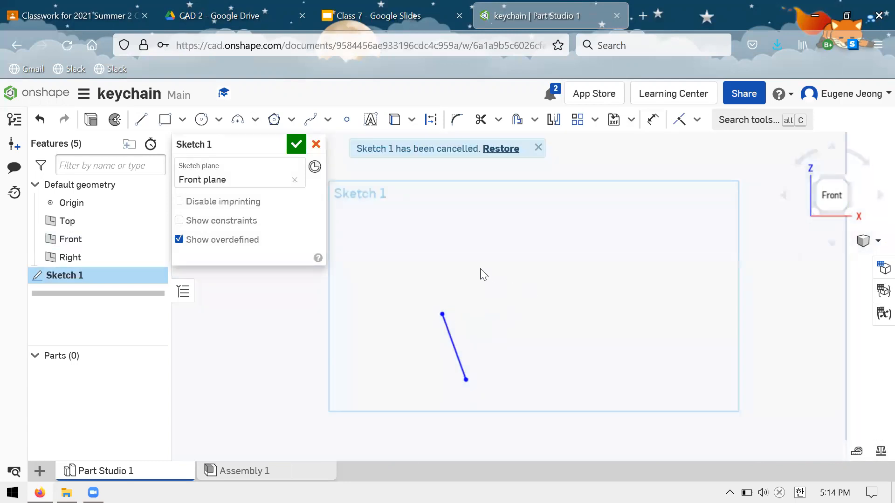
scroll(480, 269, "down", 6)
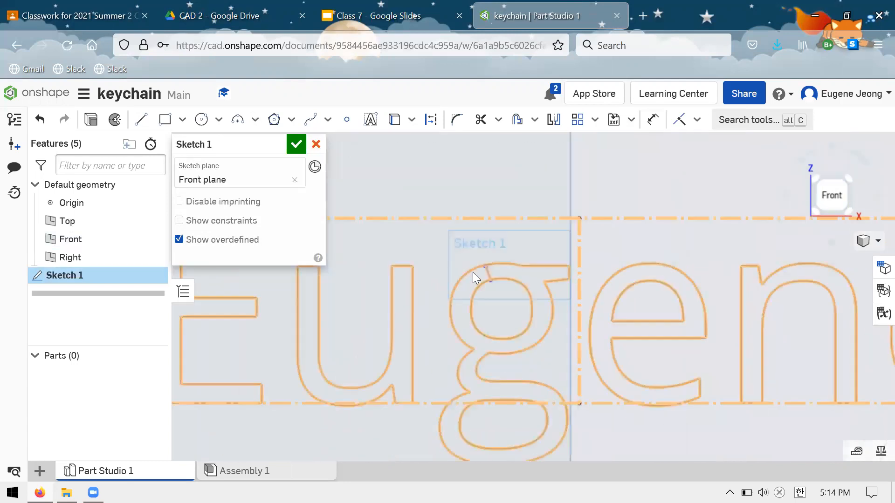
scroll(550, 259, "up", 4)
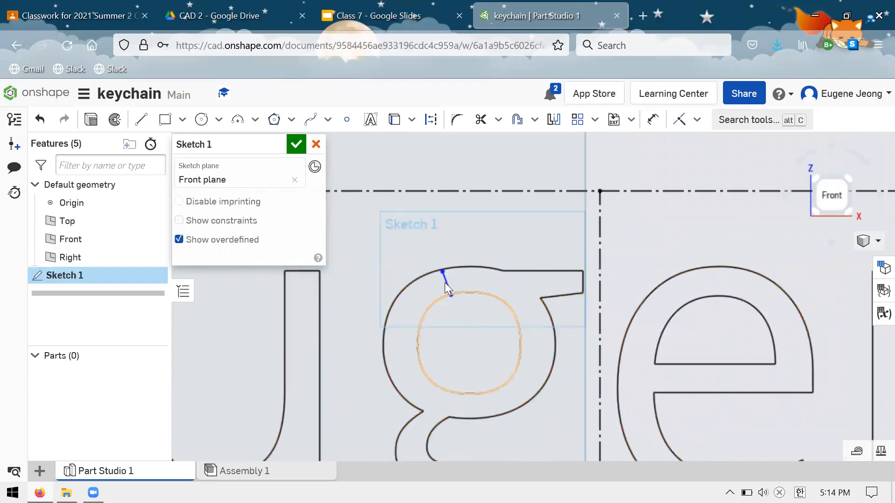
key("ctrl+z")
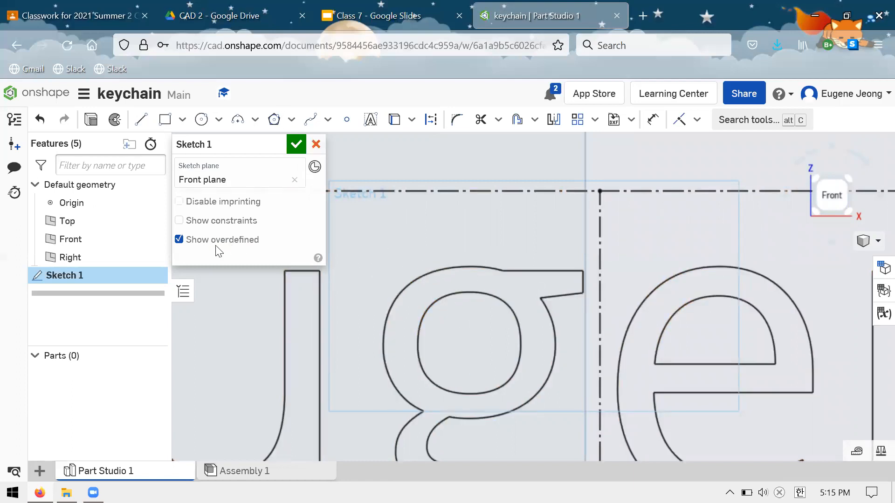
Close Sketch 1 without keeping its edits.
left_click(316, 145)
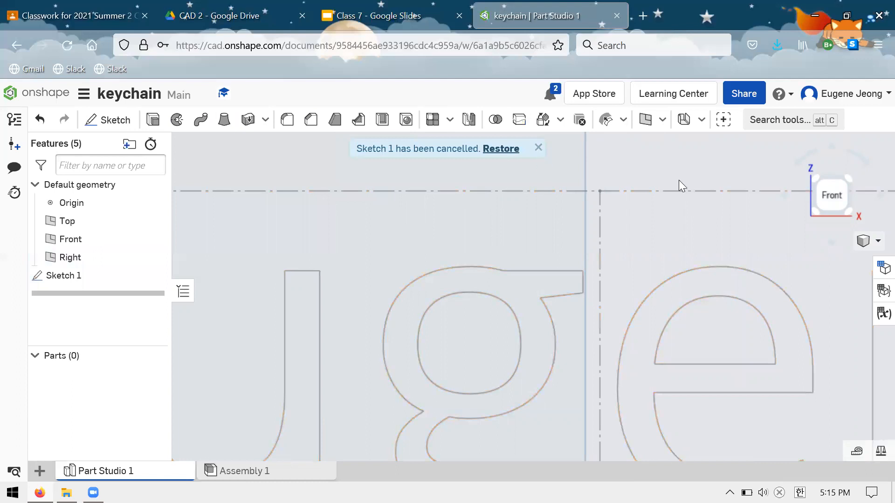
left_click(501, 148)
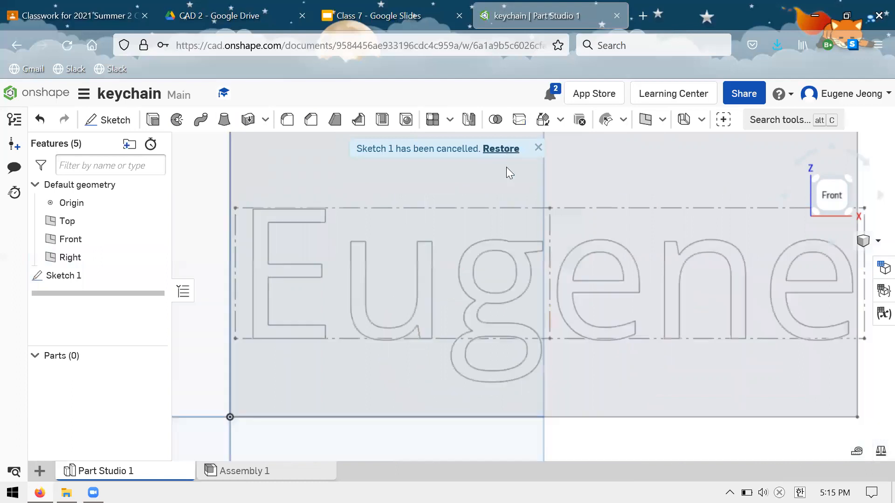
right_click(208, 194)
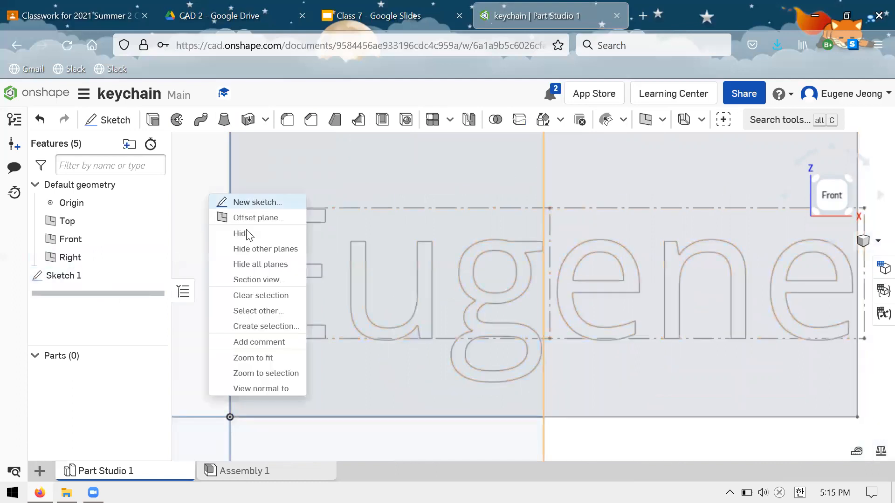
left_click(381, 230)
scroll(381, 230, "down", 5)
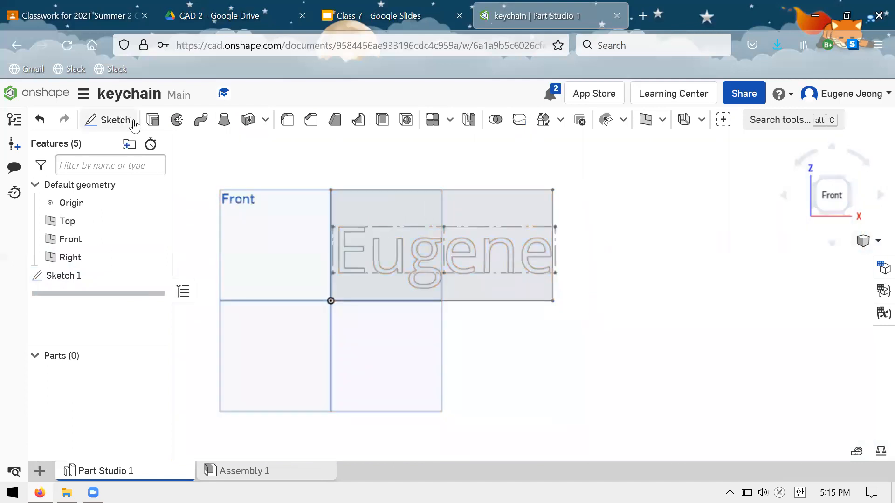
Extrude the plate area around the letters and the g's two inner loops 1 in deep as new solids.
left_click(384, 215)
key("shift+e")
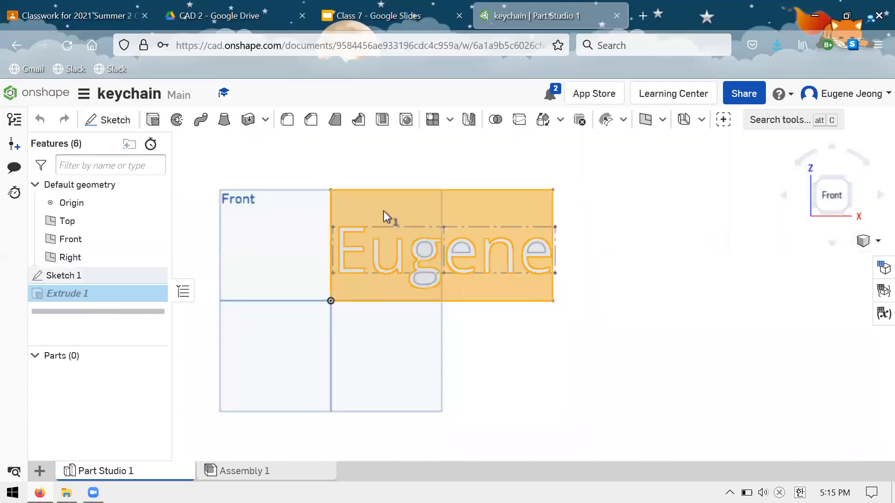
scroll(429, 239, "up", 5)
left_click(434, 312)
left_click(433, 314)
left_click(482, 267)
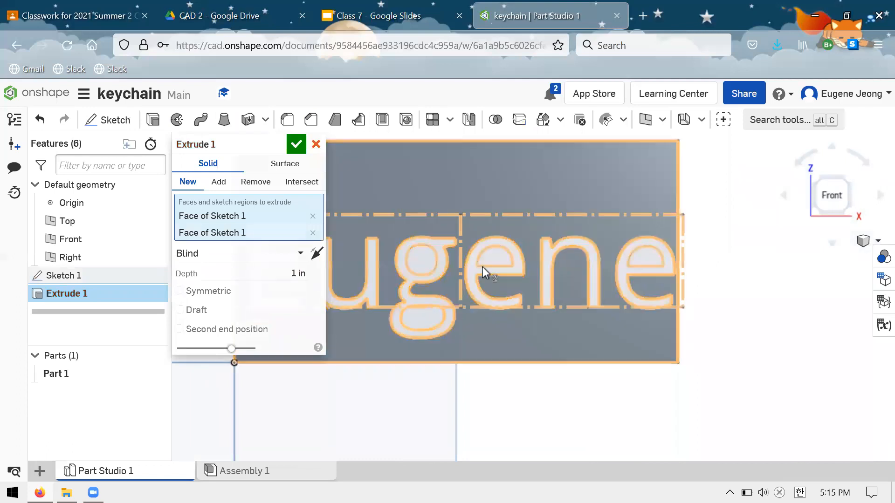
left_click(295, 144)
scroll(435, 214, "up", 5)
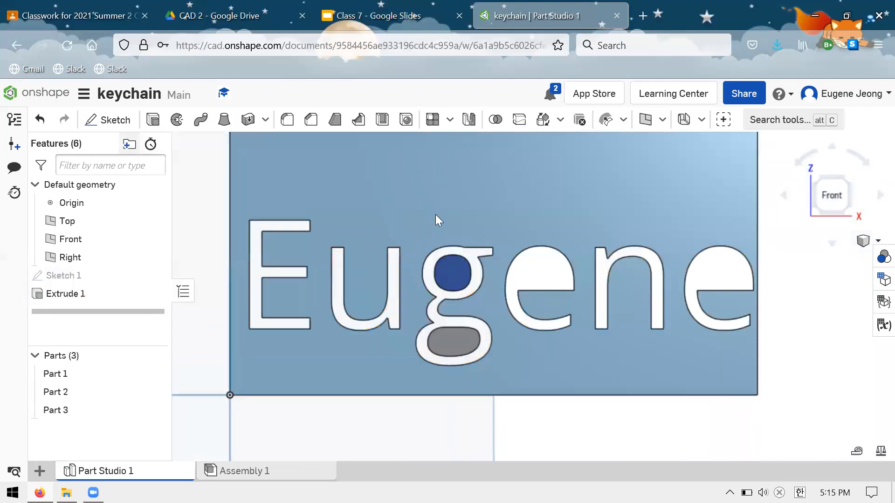
scroll(460, 268, "up", 5)
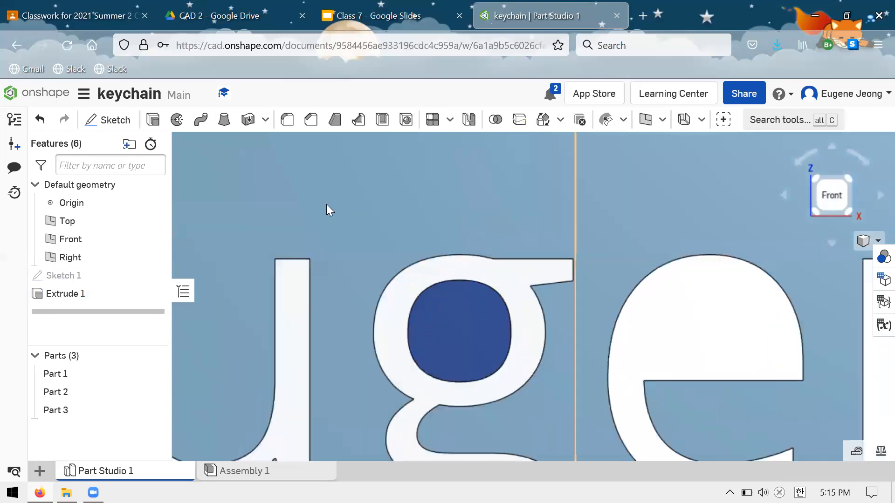
Start a sketch on the extruded face and draw two short lines bridging the g's inner island to its outer outline.
left_click(107, 120)
left_click(452, 318)
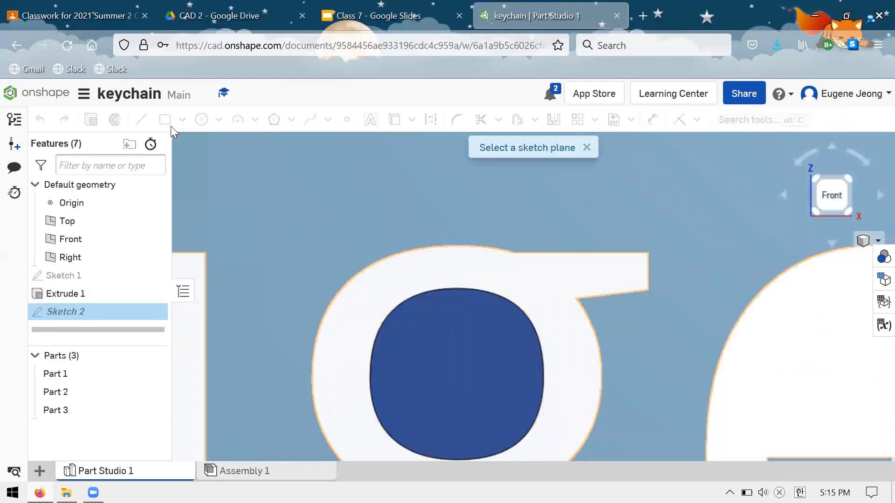
left_click(433, 289)
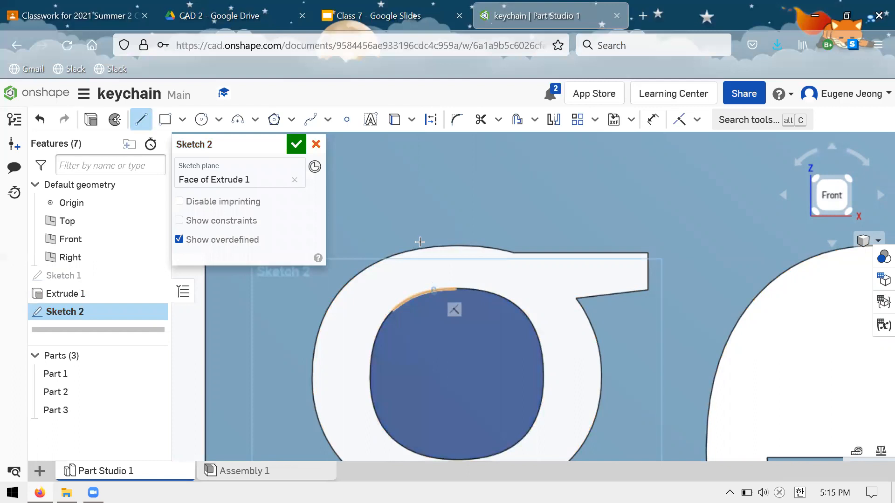
left_click(425, 248)
key("Escape")
key("l")
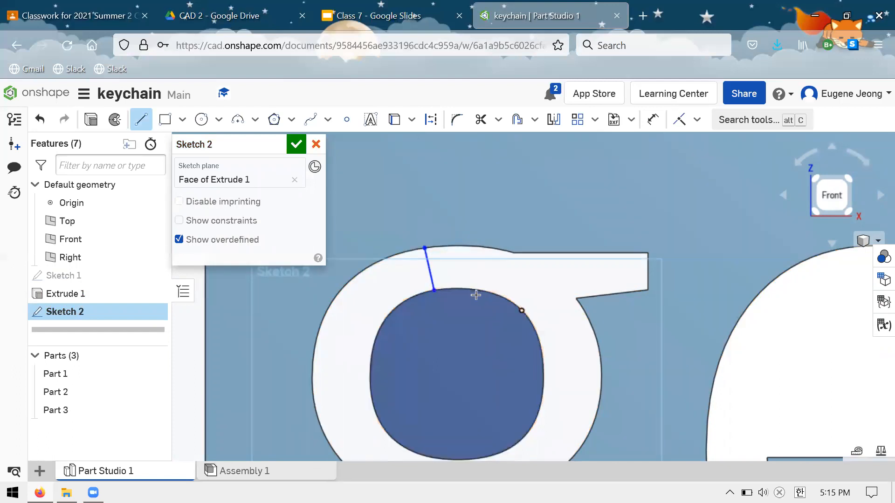
left_click(469, 246)
key("Escape")
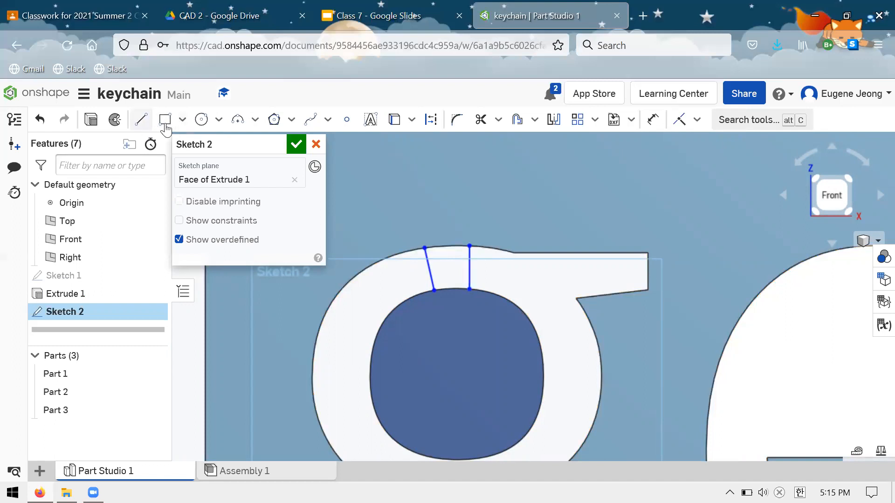
Cancel the sketch with the bridging lines and delete Extrude 1.
left_click(141, 120)
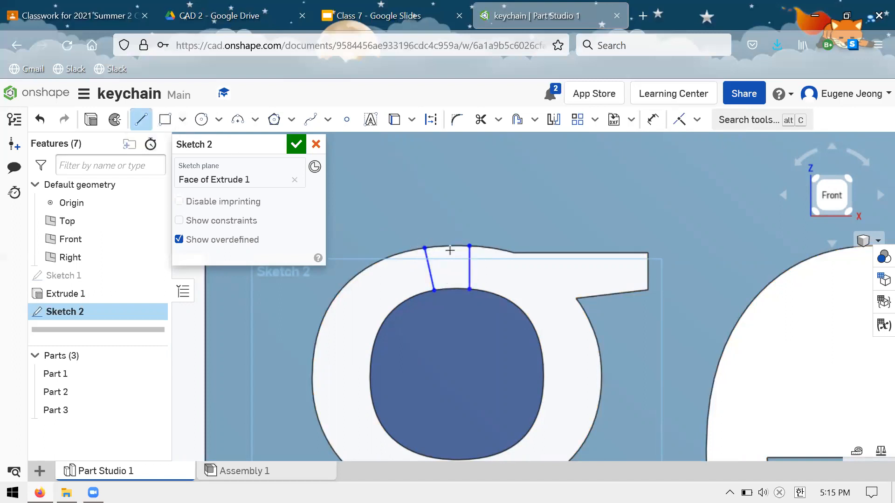
key("Escape")
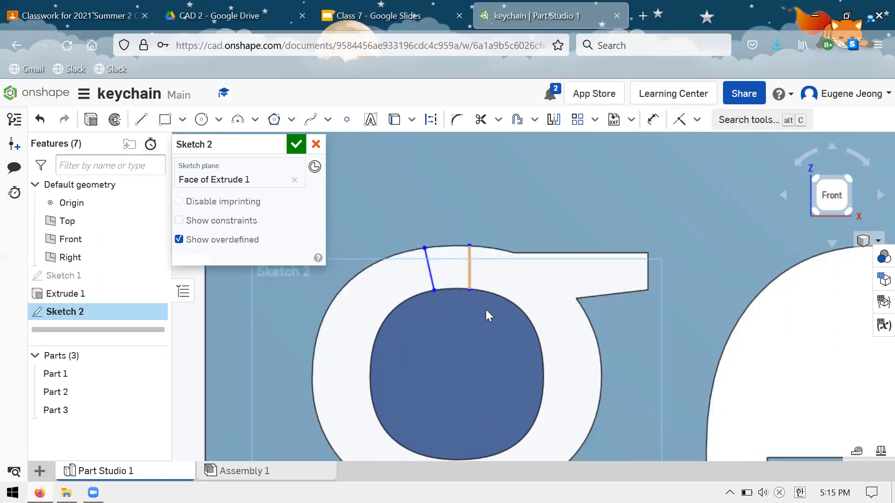
left_click(316, 145)
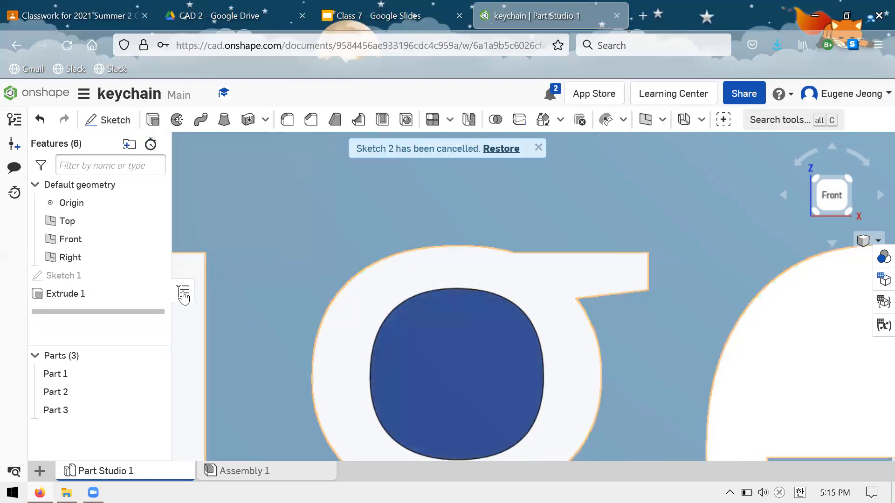
left_click(130, 298)
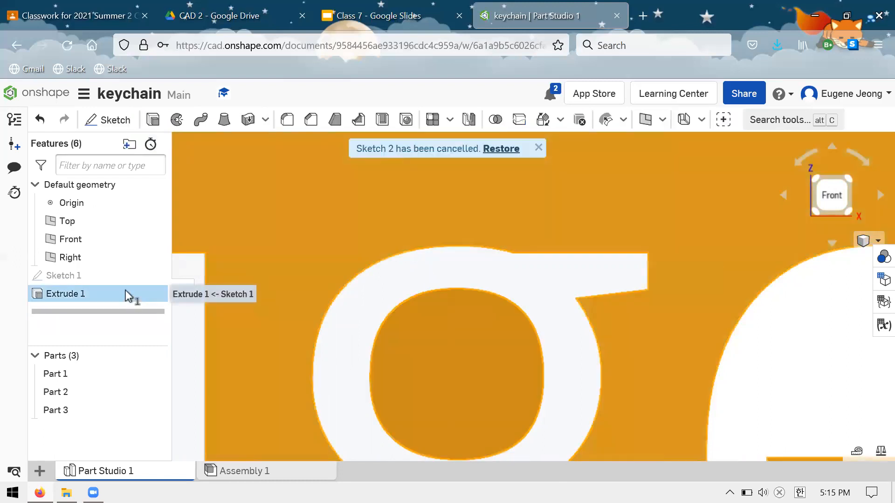
key("Delete")
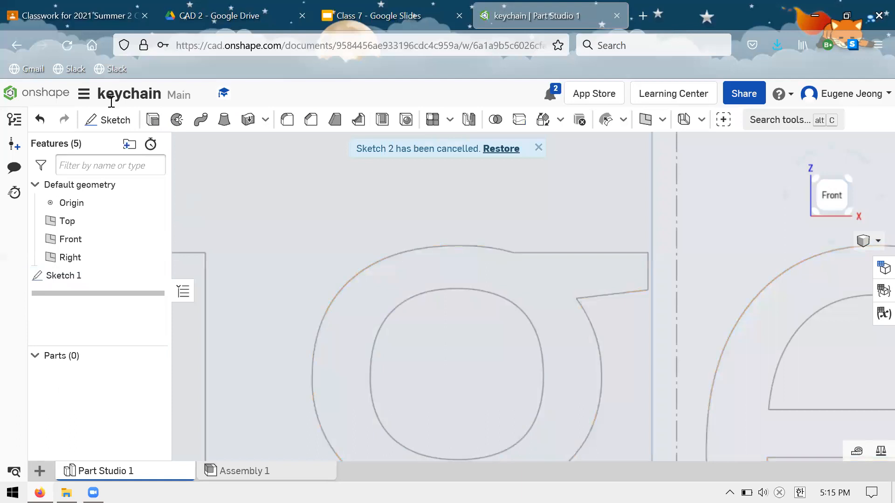
Start a new solid extrude, try the plate area and the g's inner loops as regions, and clear the selection.
left_click(152, 119)
scroll(405, 209, "down", 5)
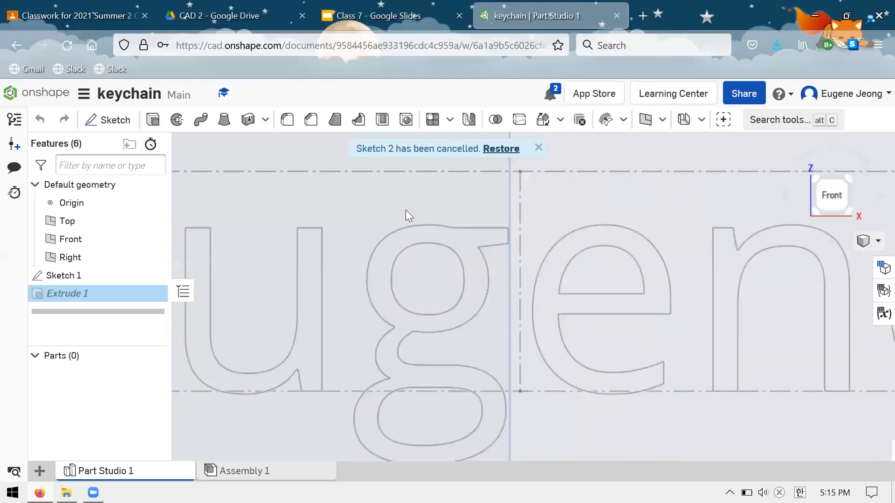
scroll(499, 230, "down", 3)
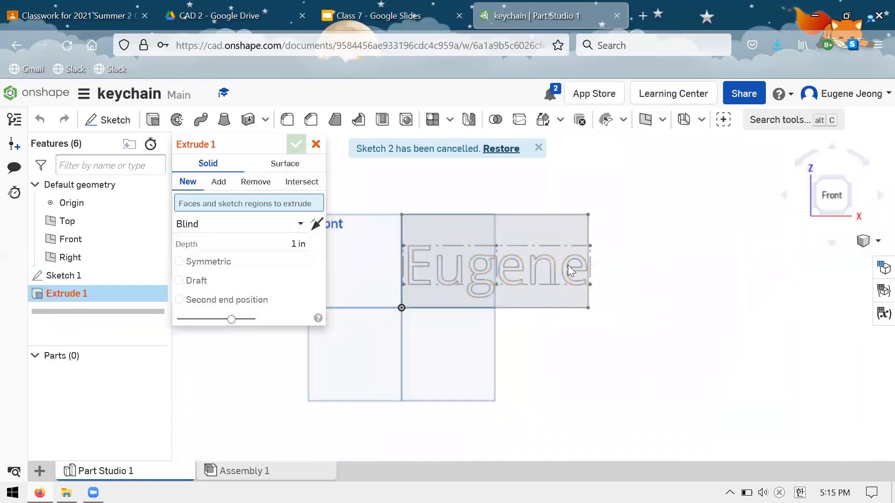
scroll(522, 226, "up", 5)
left_click(412, 274)
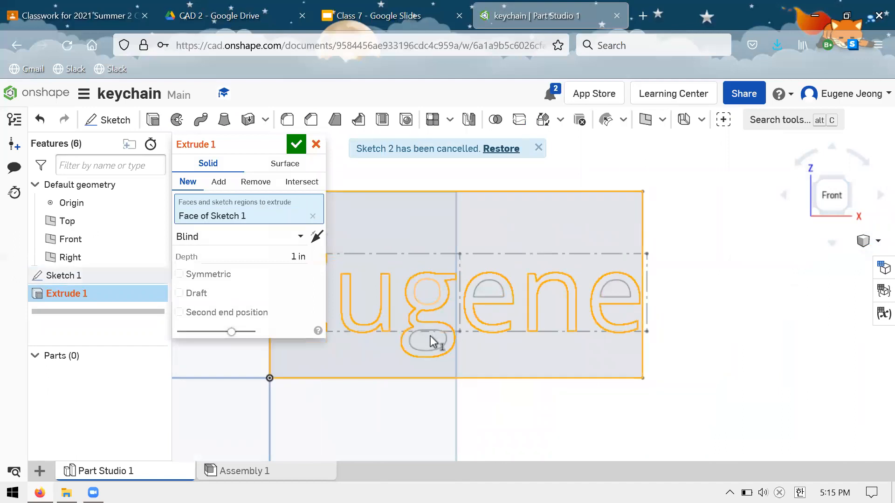
left_click(495, 295)
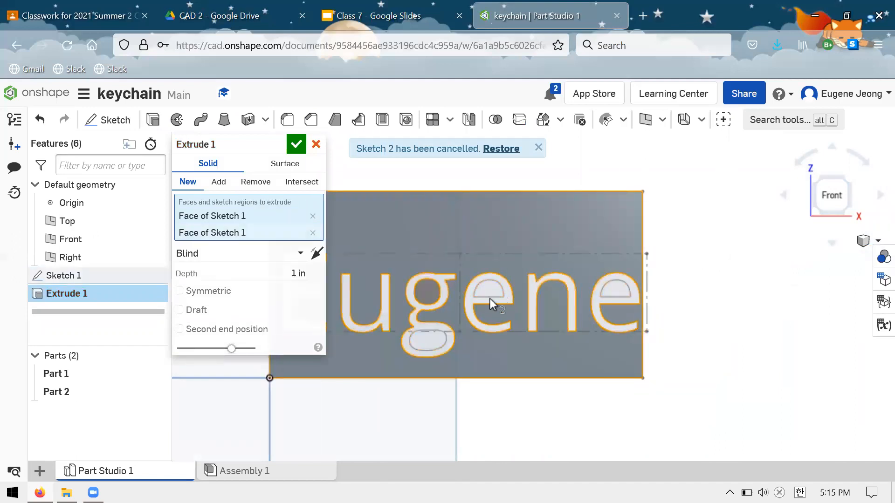
scroll(490, 298, "down", 3)
left_click(483, 297)
key("space")
Try the last e with its inner loop, and then the plate area, as extrude regions and clear each selection.
scroll(563, 291, "down", 1)
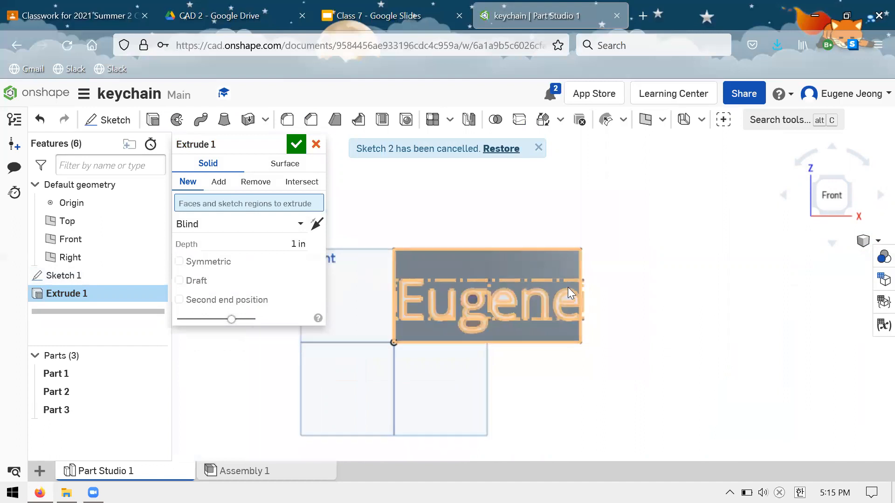
scroll(568, 287, "up", 5)
left_click(568, 320)
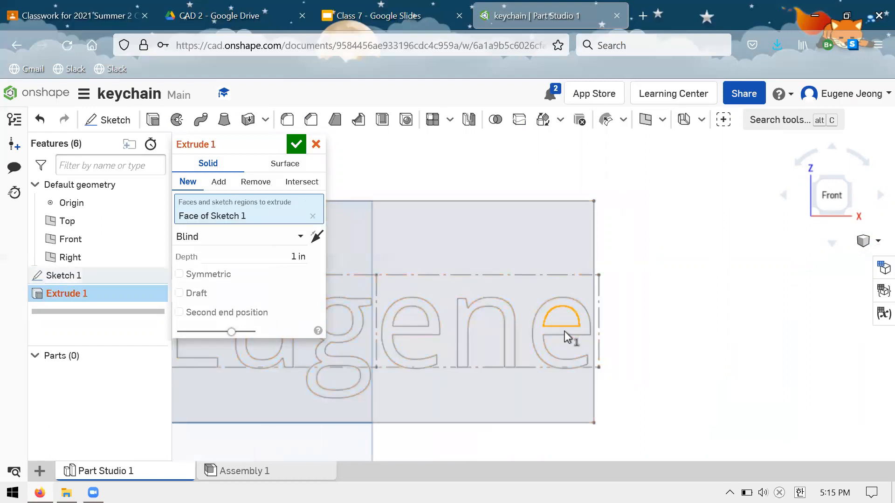
left_click(540, 349)
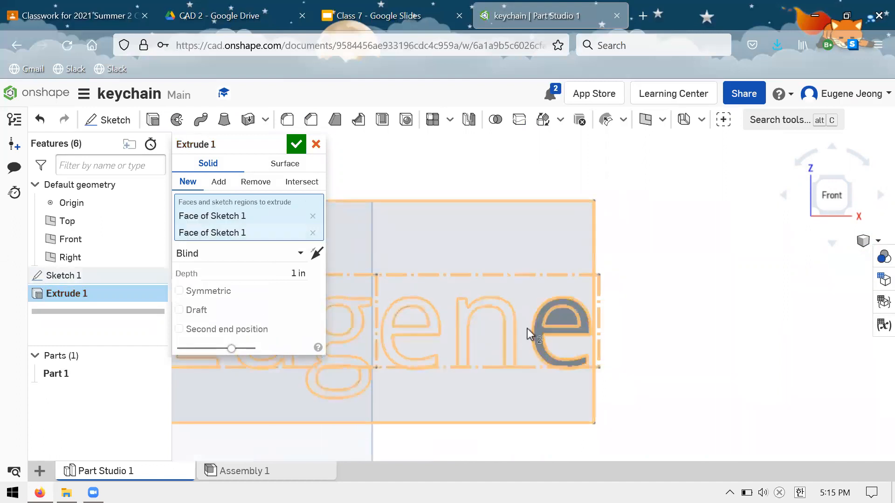
key("space")
left_click(525, 274)
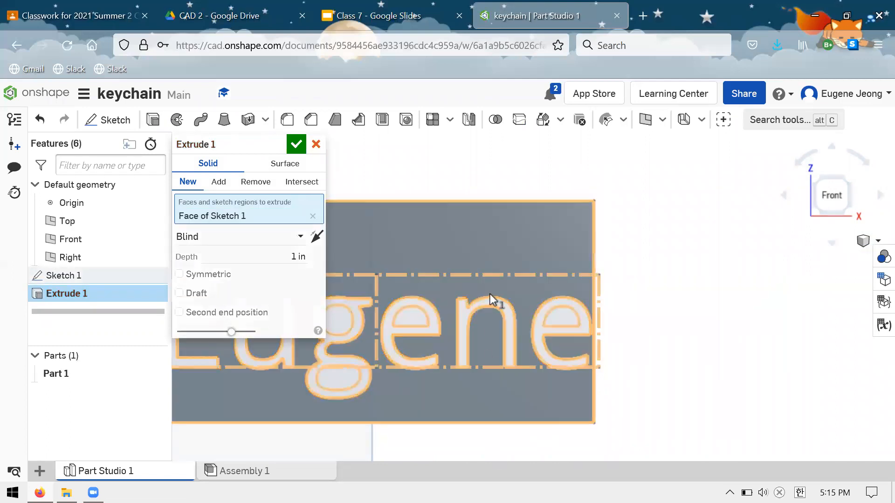
left_click(493, 305)
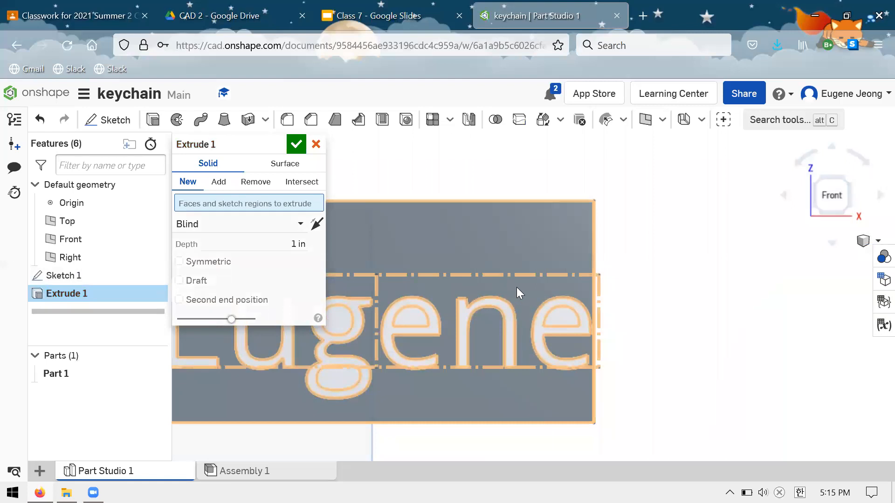
Extrude the letter n together with the surrounding plate area 1 in as a new solid.
scroll(513, 287, "up", 3)
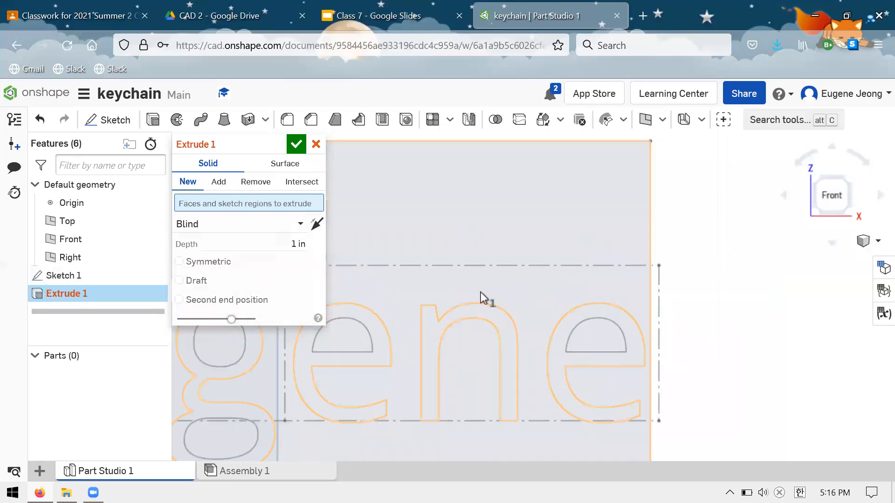
left_click(480, 298)
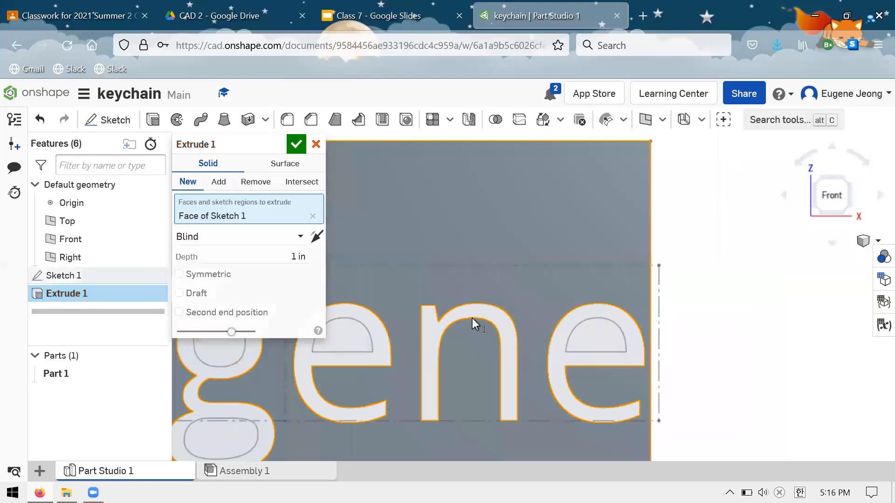
left_click(508, 322)
left_click(507, 329)
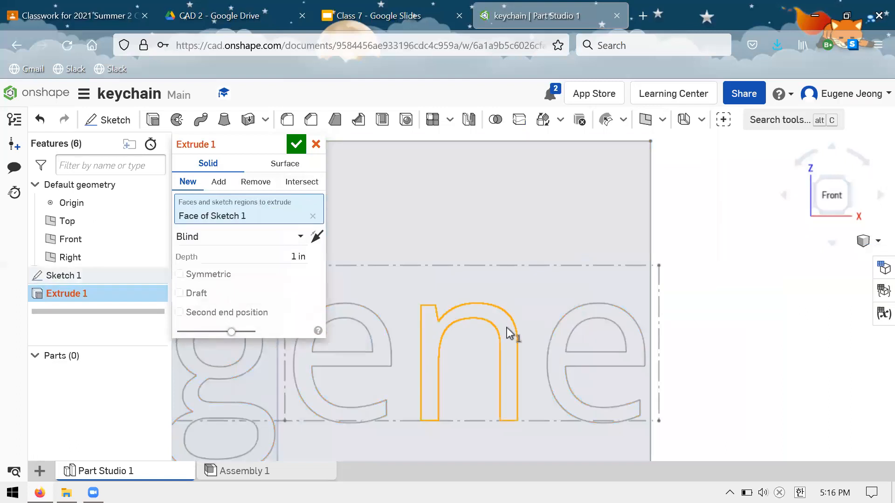
left_click(473, 220)
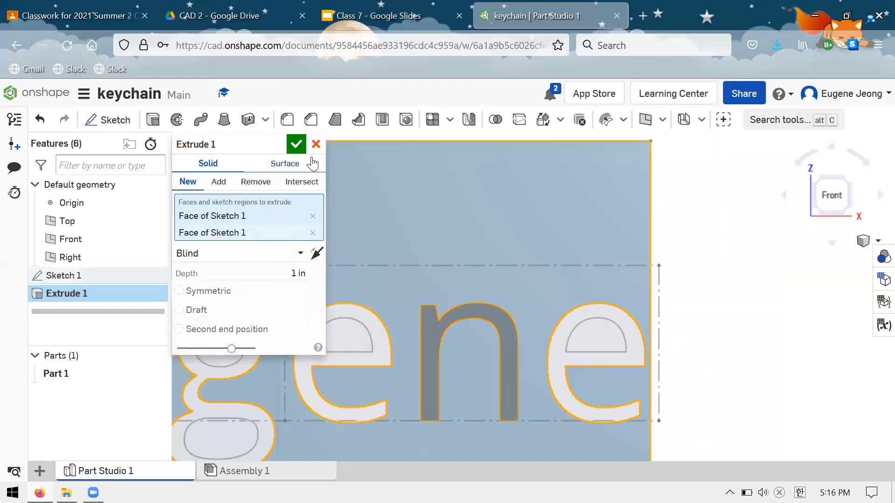
left_click(297, 144)
Try to extrude the Sketch 1 faces and a face of the solid plate 1 in with the Add option.
right_click_drag(396, 230, 417, 225)
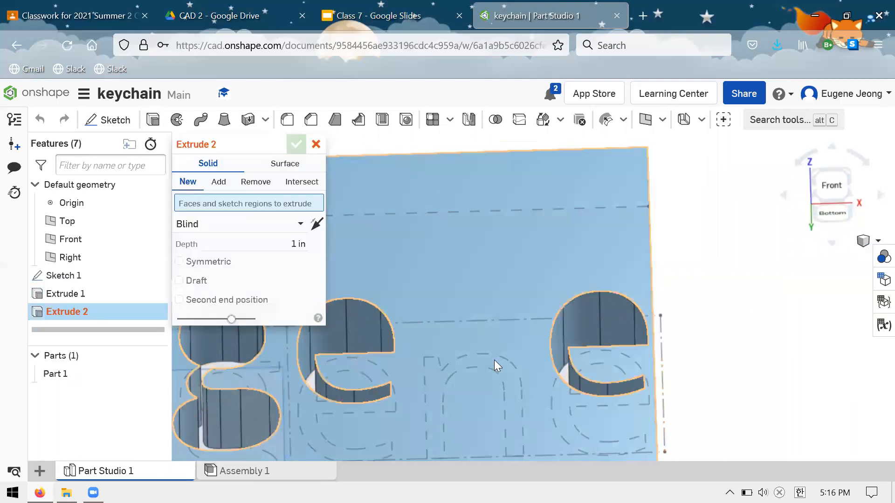
right_click_drag(502, 364, 485, 308)
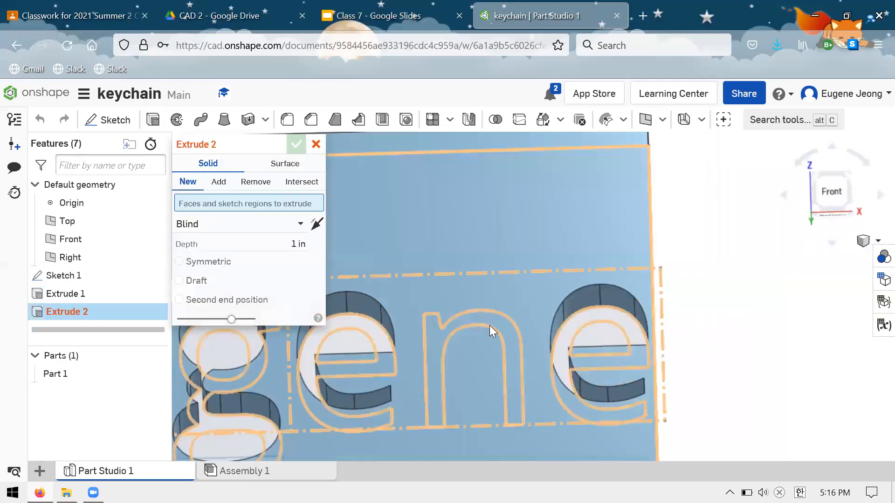
left_click(489, 323)
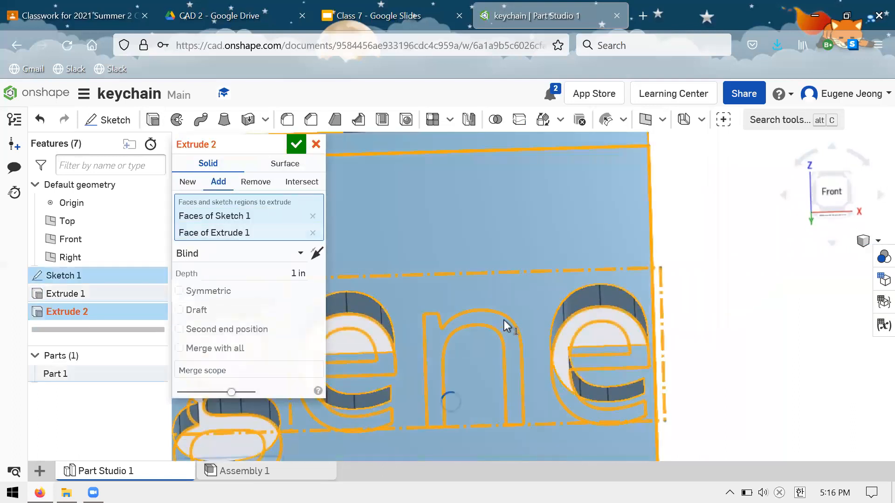
mouse_move(506, 242)
right_mouse_down()
mouse_move(502, 207)
mouse_move(519, 244)
right_mouse_up()
left_click(515, 236)
key("Return")
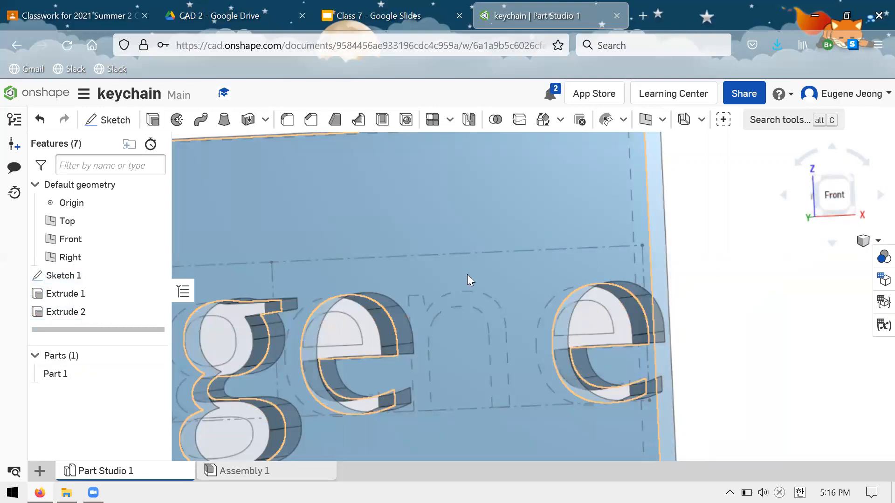
Cut the letter n from Sketch 1 into the plate 0.25 in deep with a Remove extrude.
left_click(153, 121)
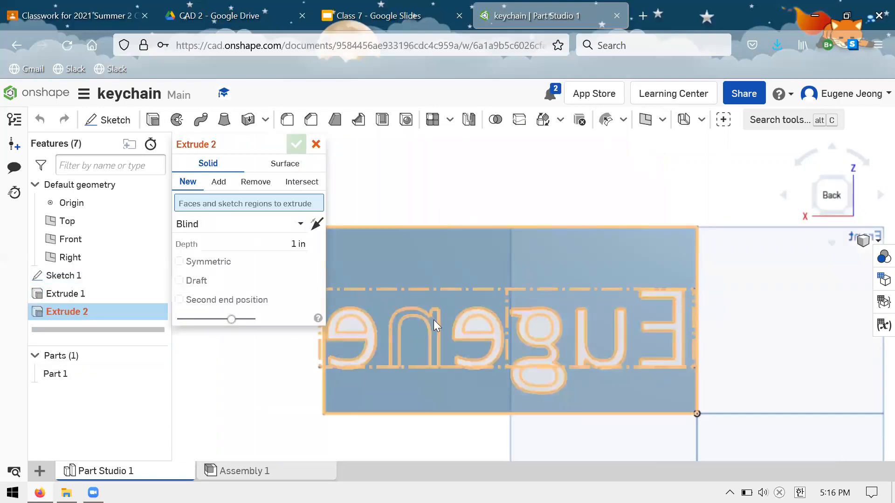
scroll(433, 320, "down", 5)
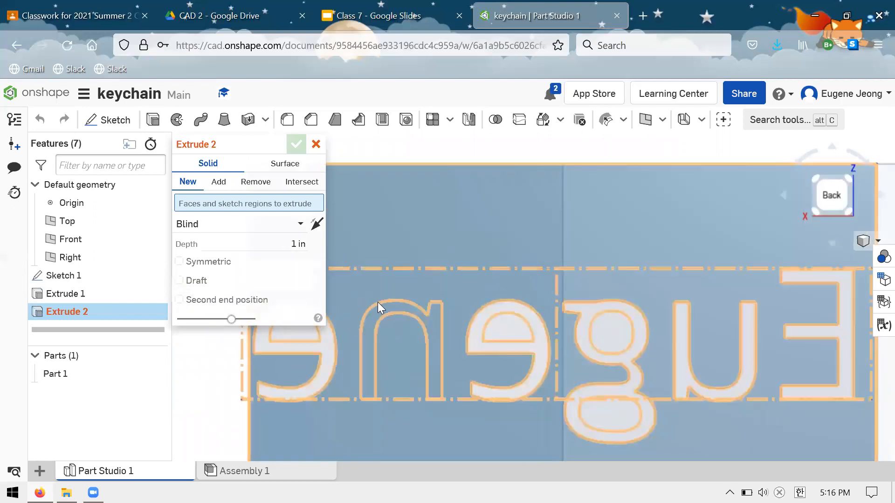
left_click(434, 321)
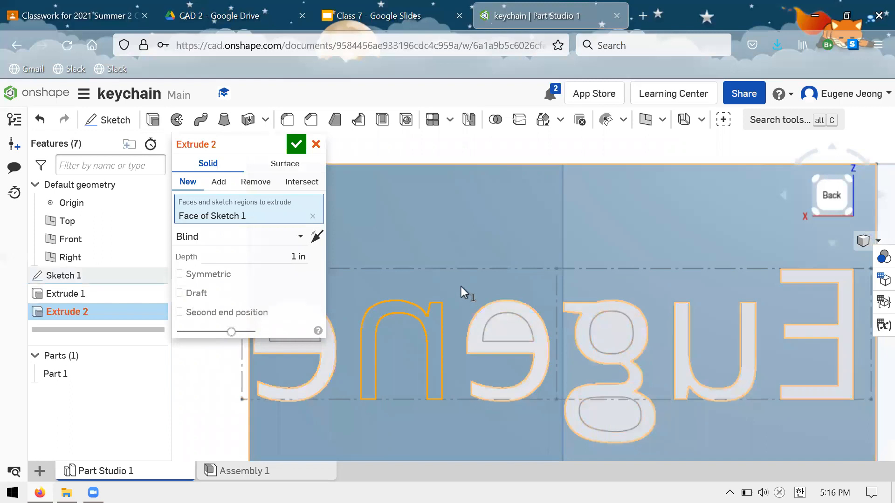
right_click_drag(489, 282, 442, 310)
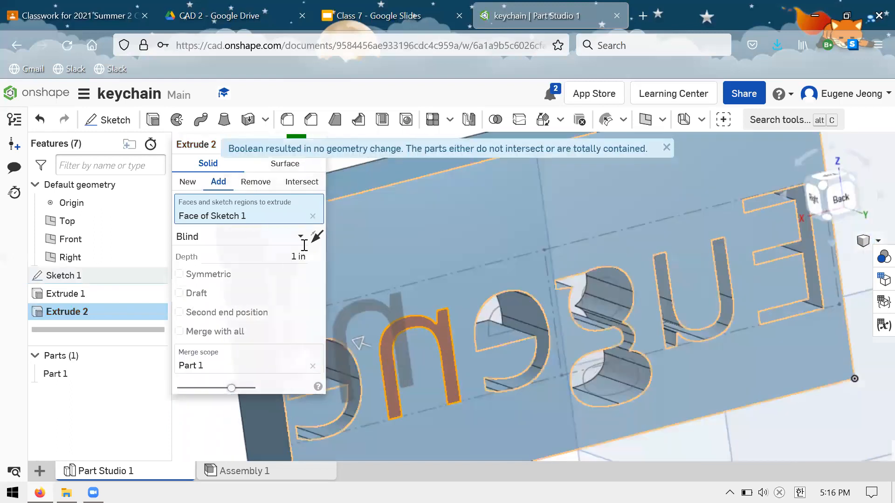
left_click(270, 256)
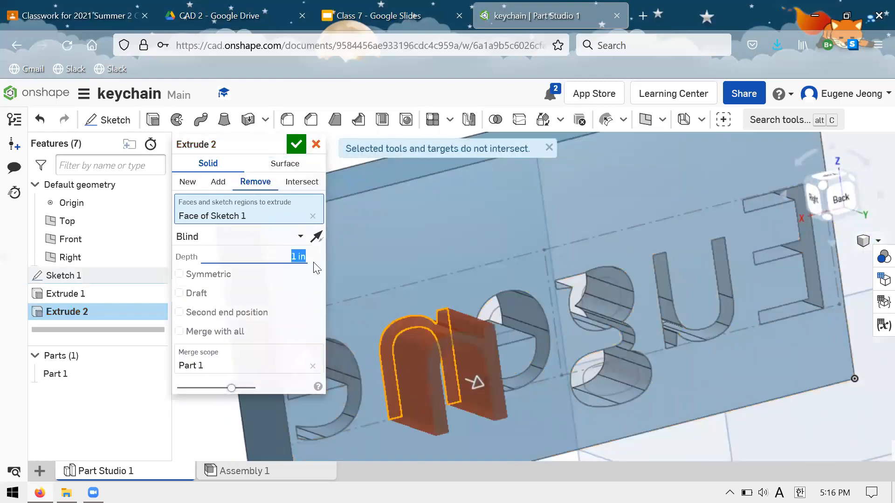
left_click(316, 236)
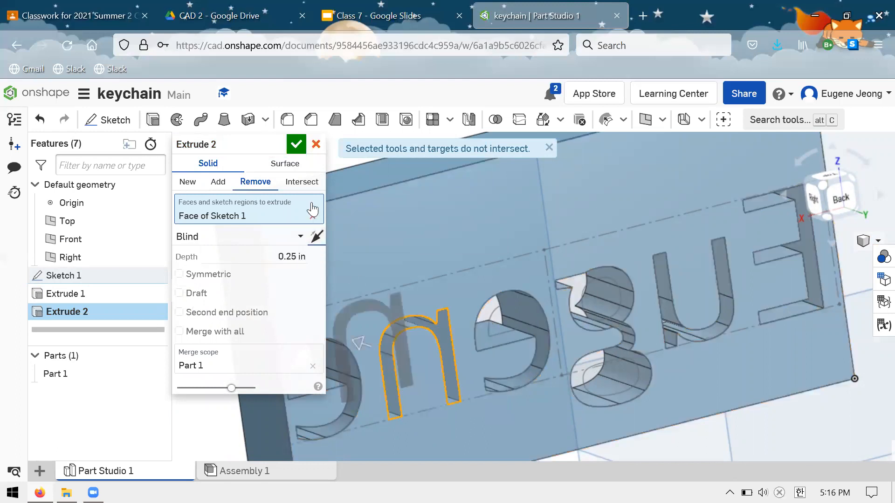
left_click(296, 144)
right_click_drag(441, 248, 545, 235)
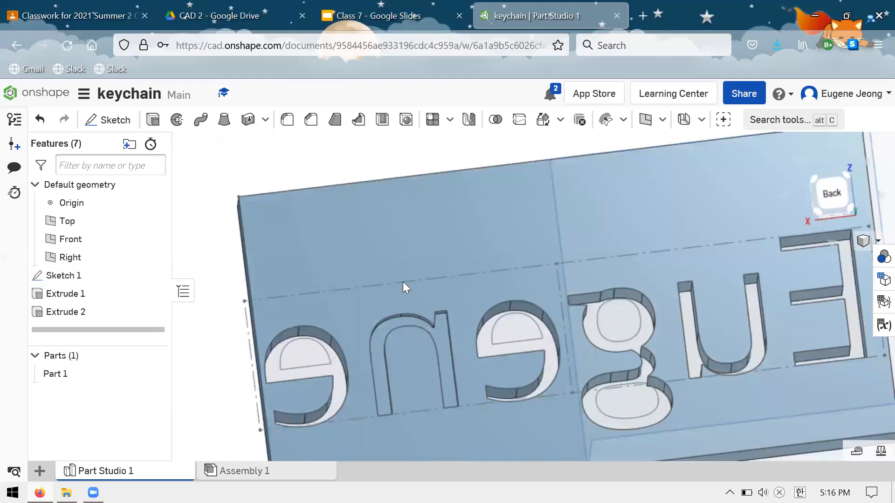
key("n")
right_click_drag(435, 386, 403, 308)
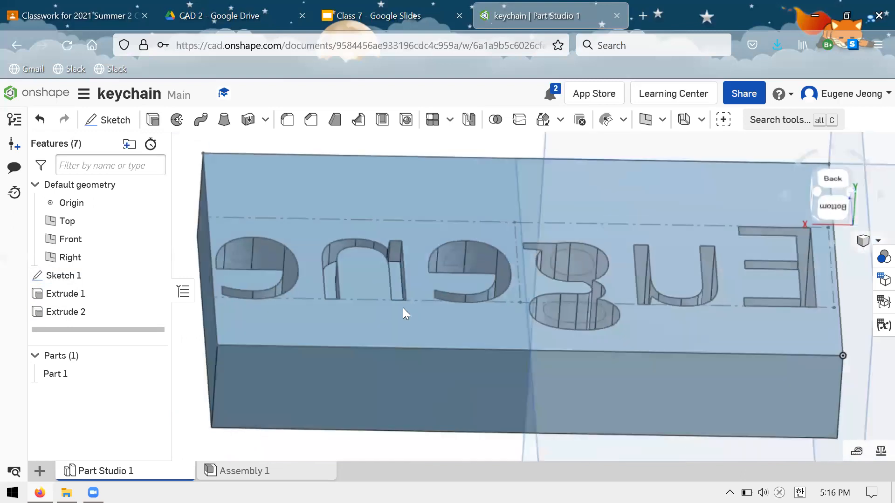
right_click_drag(491, 213, 490, 251)
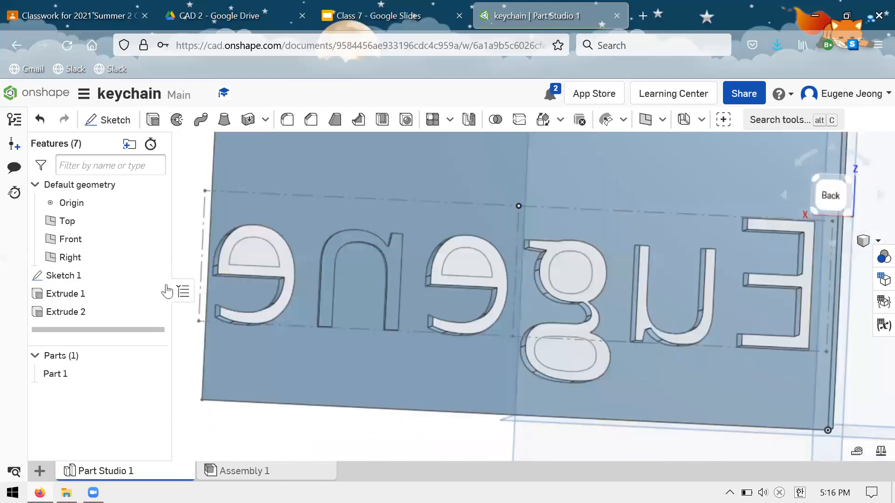
Delete both extrude features and Sketch 1 from the part studio.
left_click(80, 298, "shift")
right_click(79, 301)
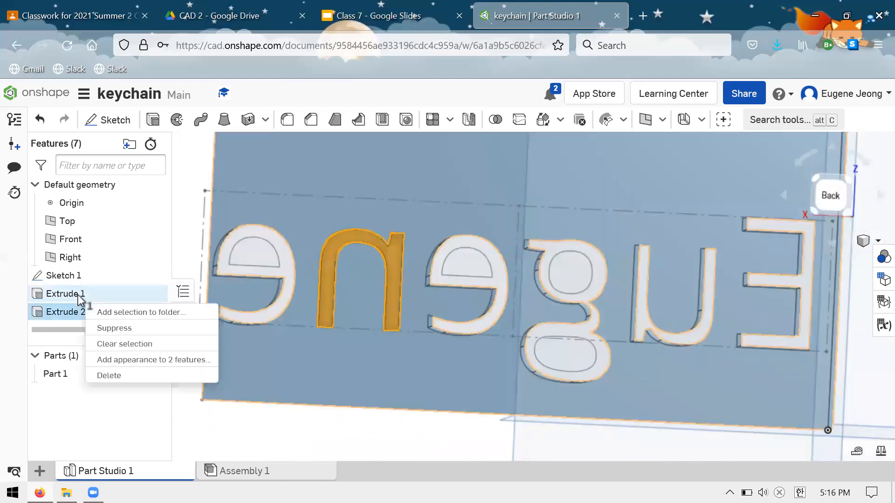
left_click(80, 313)
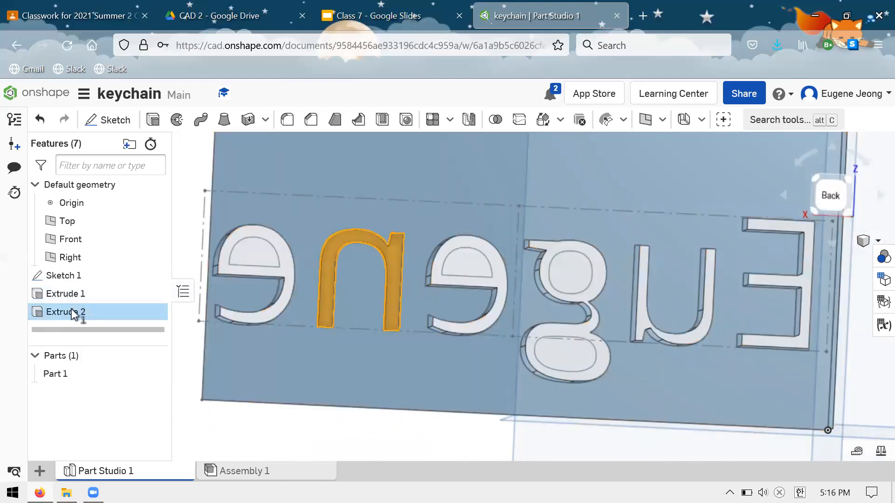
left_click(81, 311)
left_click(81, 311)
left_click(84, 299)
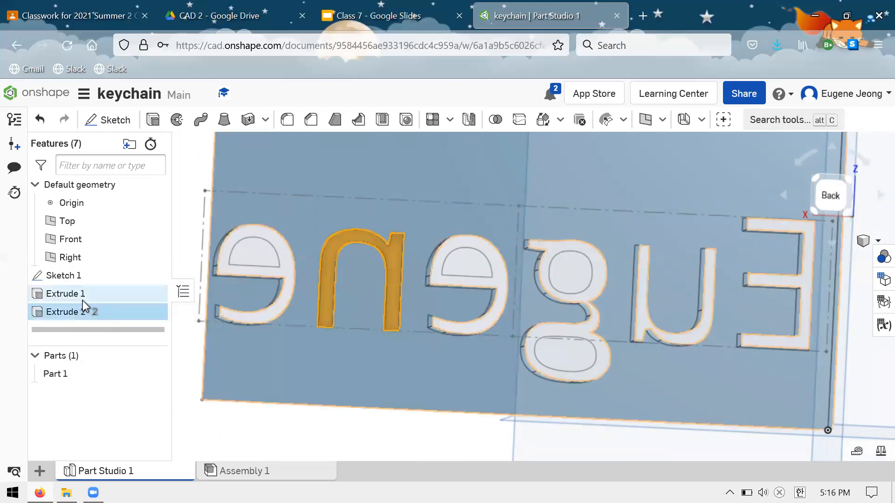
left_click(189, 322)
key("Delete")
left_click(96, 275)
key("Delete")
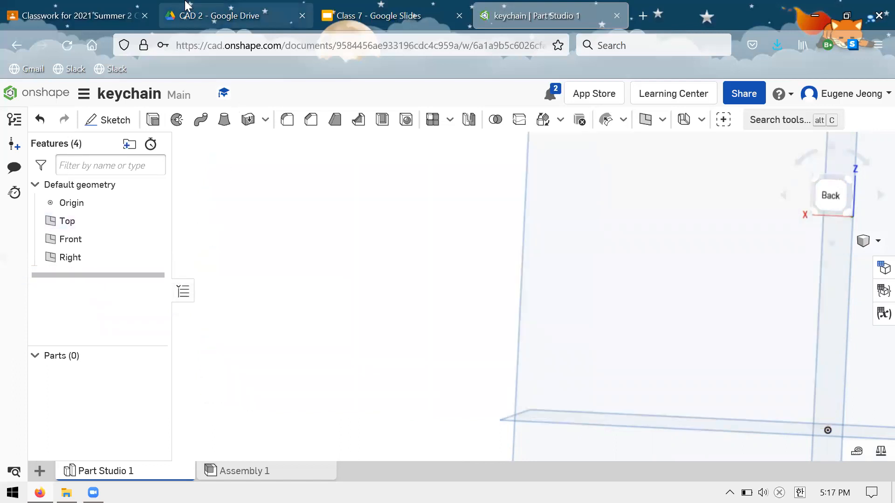
Start a new sketch on the Front plane and draw a rectangle about 2.65 by 2.63 in from the origin.
left_click(196, 29)
left_click(482, 13)
key("shift+1")
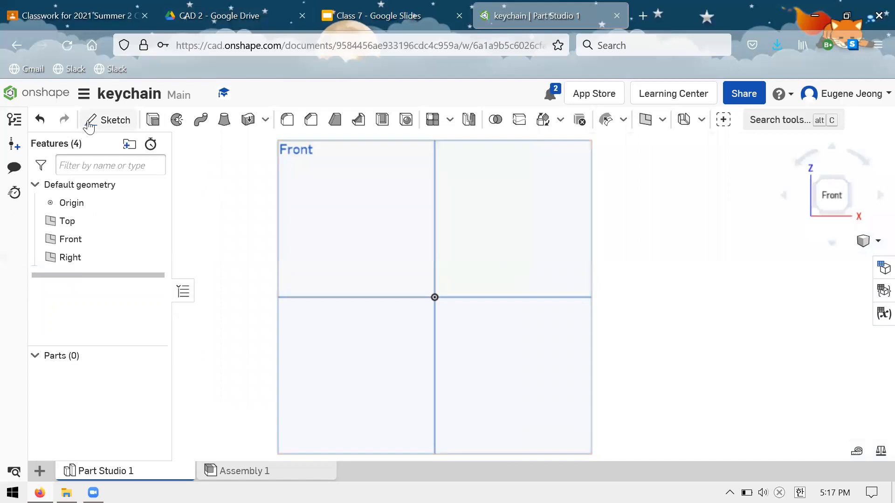
key("shift+s")
left_click(521, 195)
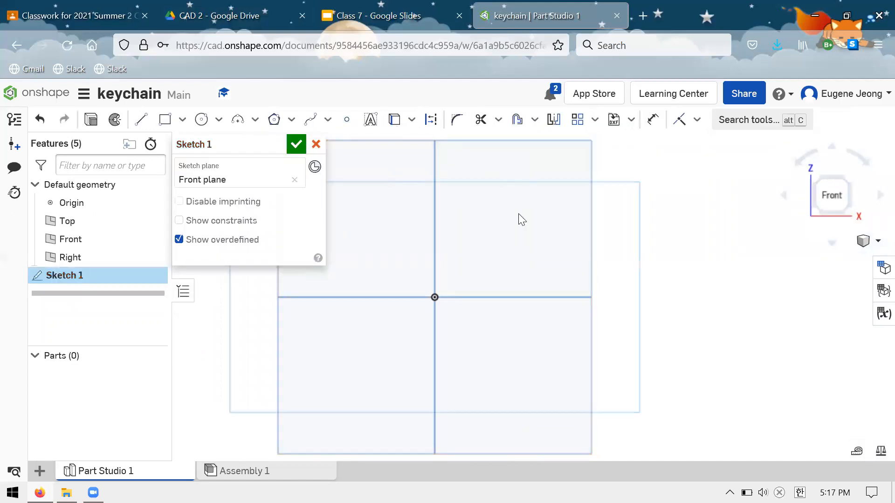
scroll(518, 213, "up", 3)
left_click(162, 124)
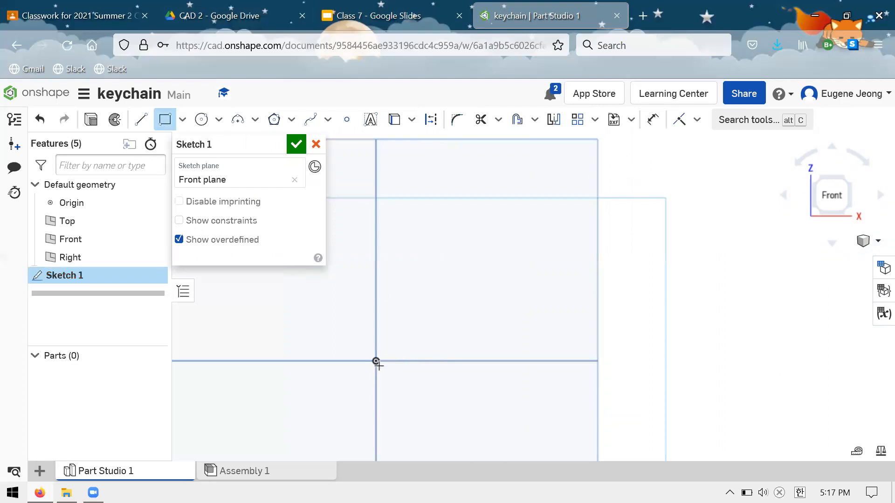
left_click_drag(376, 361, 572, 166)
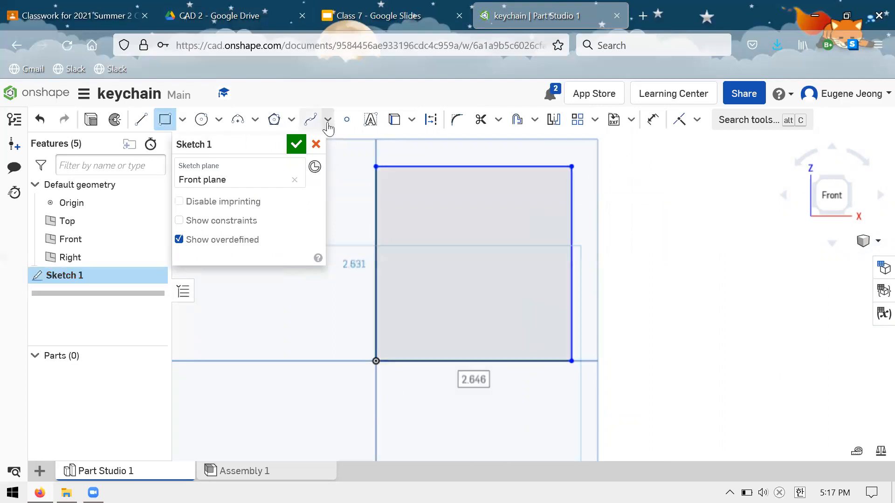
Draw a diagonal two-point spline inside the rectangle and leave the Spline tool.
left_click(328, 122)
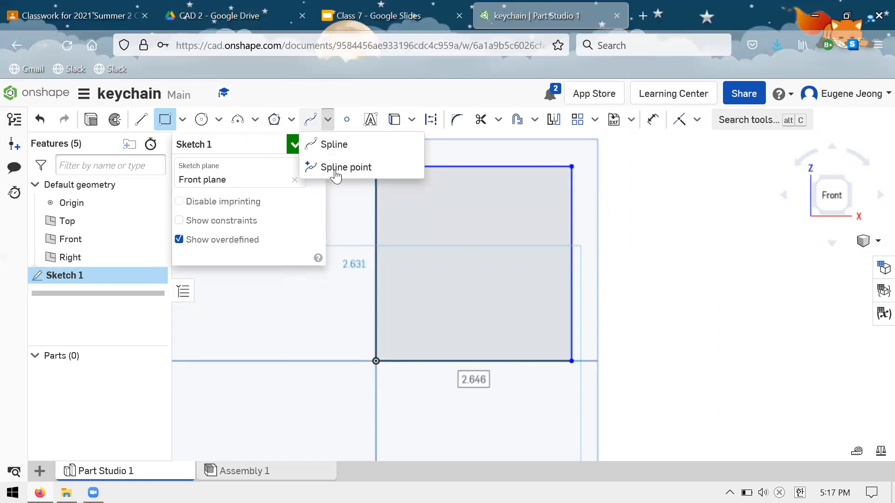
left_click(328, 142)
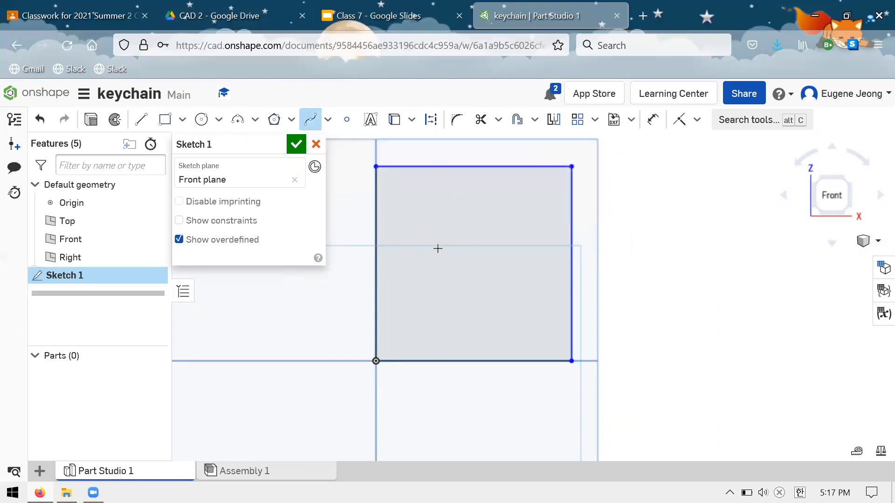
scroll(437, 249, "down", 5)
scroll(497, 194, "up", 4)
scroll(513, 244, "down", 3)
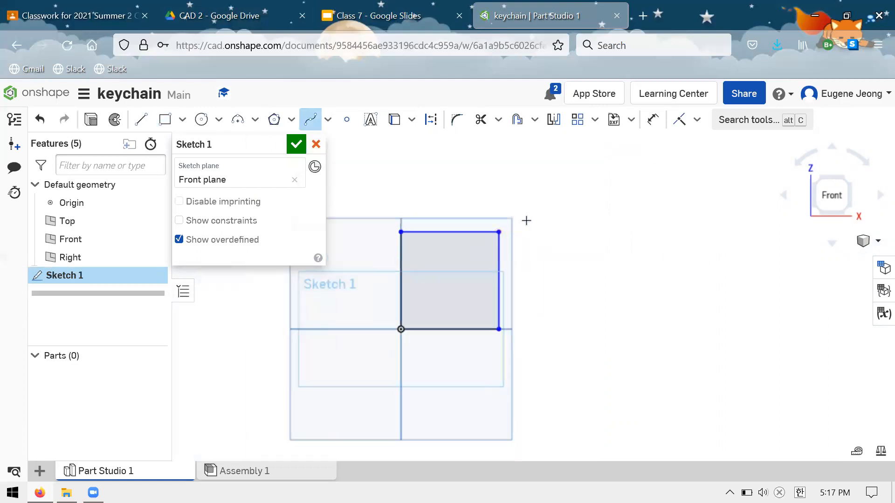
scroll(513, 261, "up", 4)
scroll(425, 285, "down", 4)
scroll(345, 273, "up", 4)
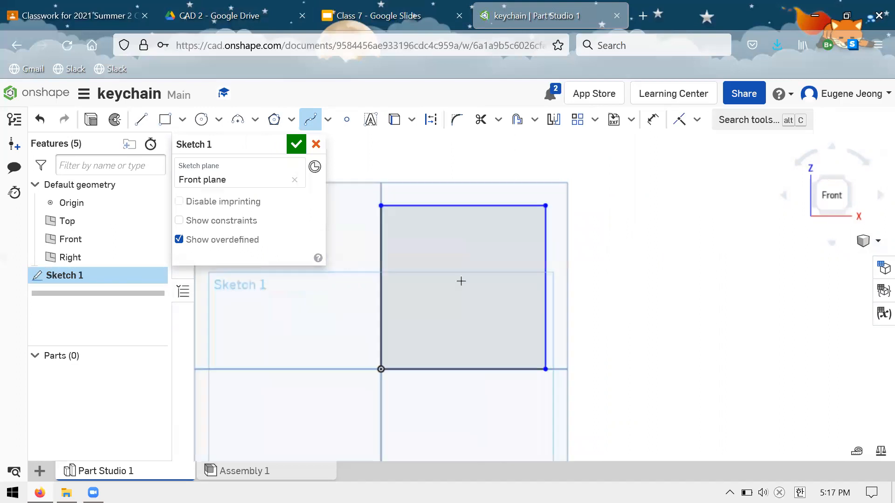
scroll(410, 308, "down", 3)
left_click(404, 337)
left_click(477, 252)
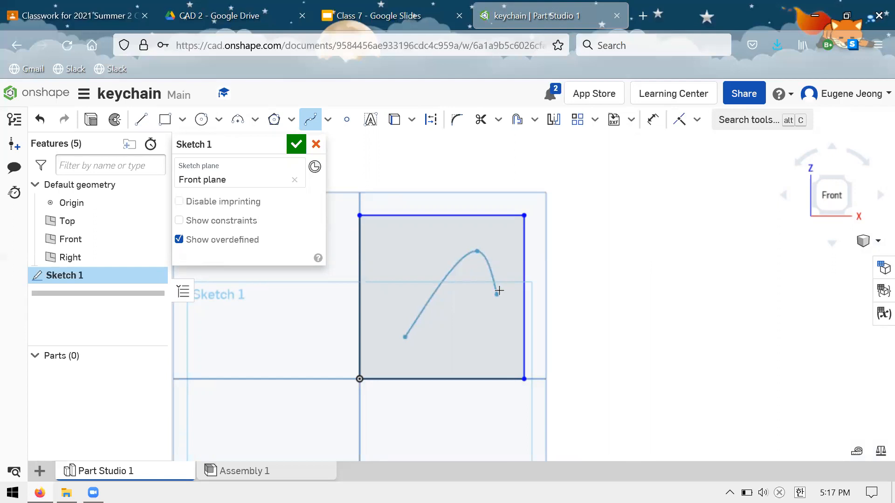
key("Escape")
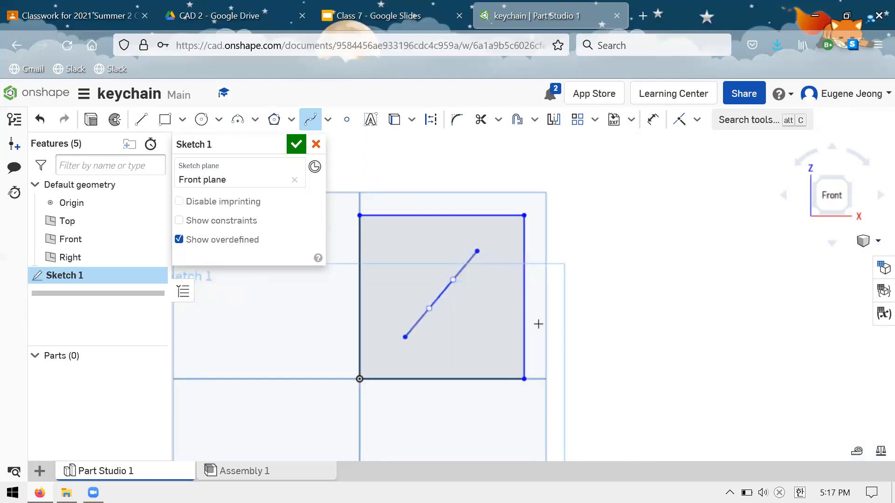
scroll(500, 242, "up", 3)
scroll(395, 362, "down", 3)
key("Escape")
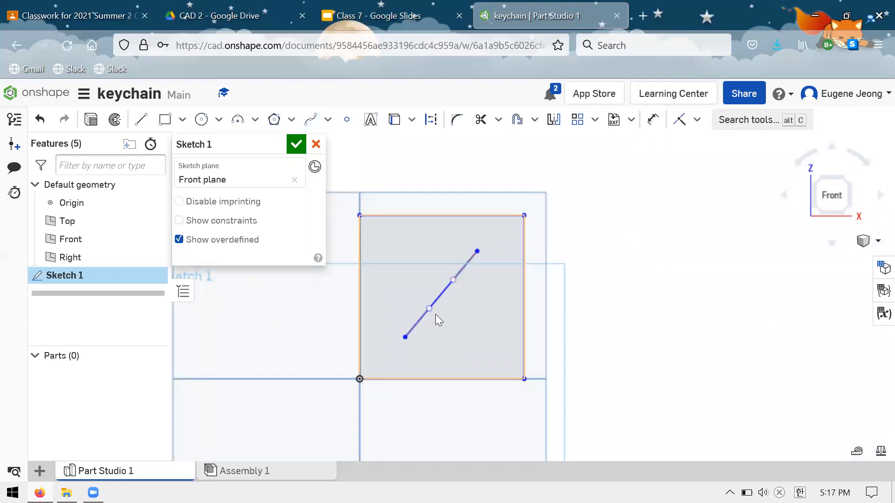
Reshape the spline into an S-curve by repositioning the control handles at both of its ends.
scroll(457, 304, "down", 1)
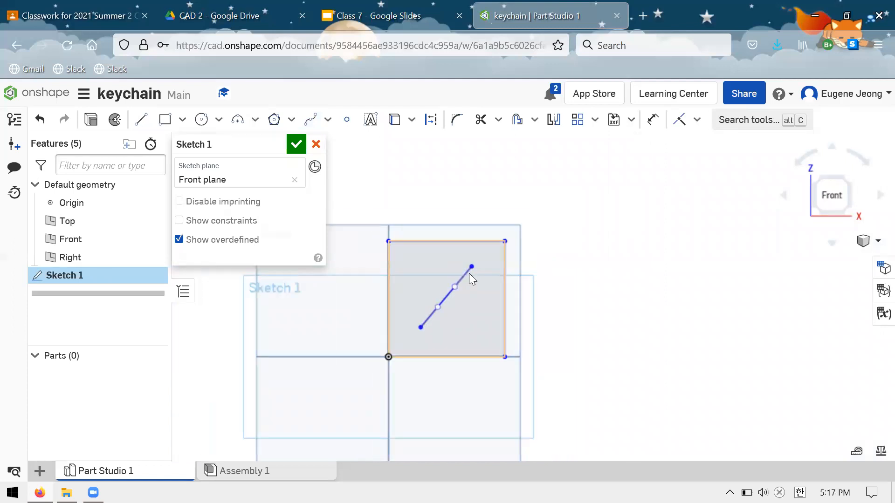
scroll(468, 288, "up", 3)
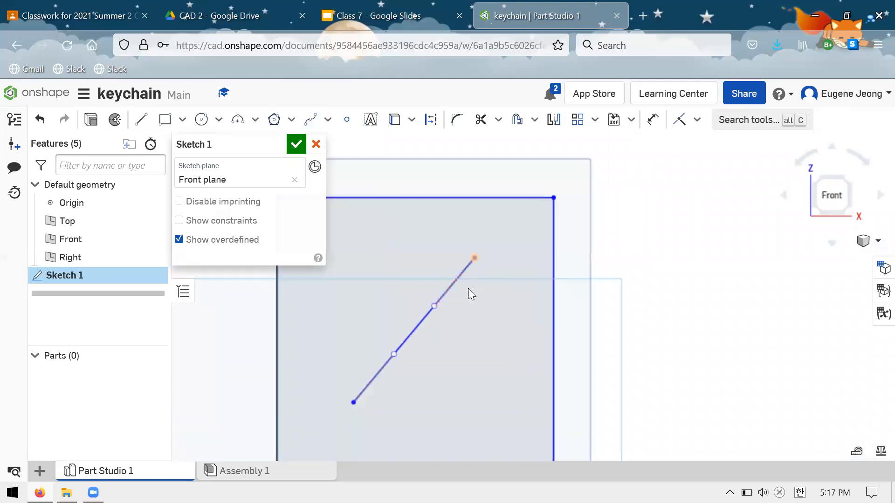
left_click(434, 306)
mouse_move(440, 308)
left_mouse_down()
mouse_move(506, 337)
mouse_move(479, 327)
left_mouse_up()
left_click_drag(430, 309, 457, 312)
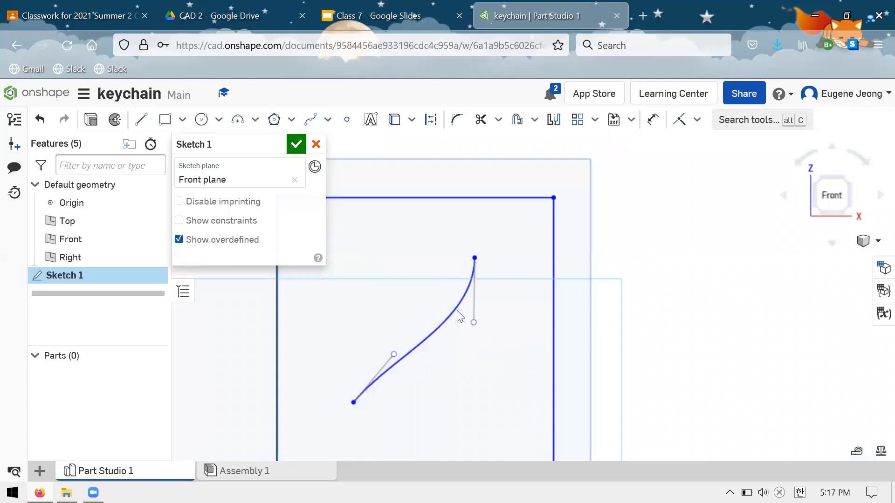
left_click_drag(394, 354, 340, 291)
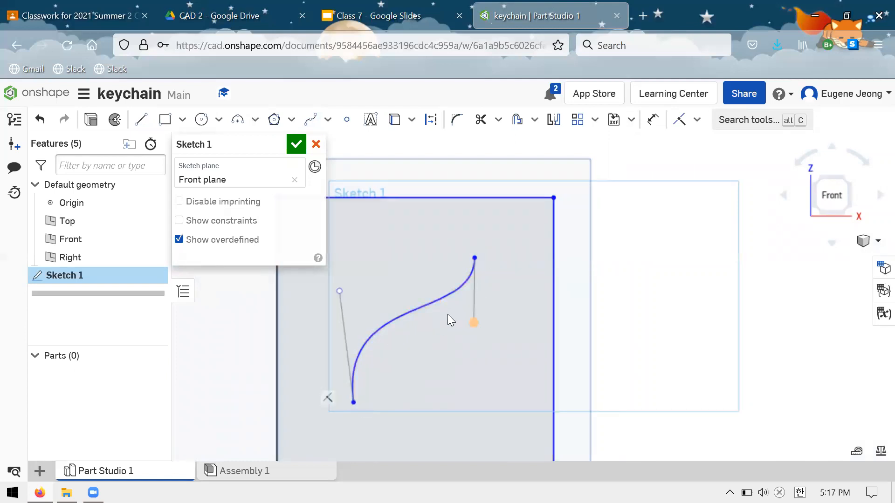
left_click_drag(476, 324, 450, 323)
left_click_drag(392, 287, 527, 401)
left_click(341, 296)
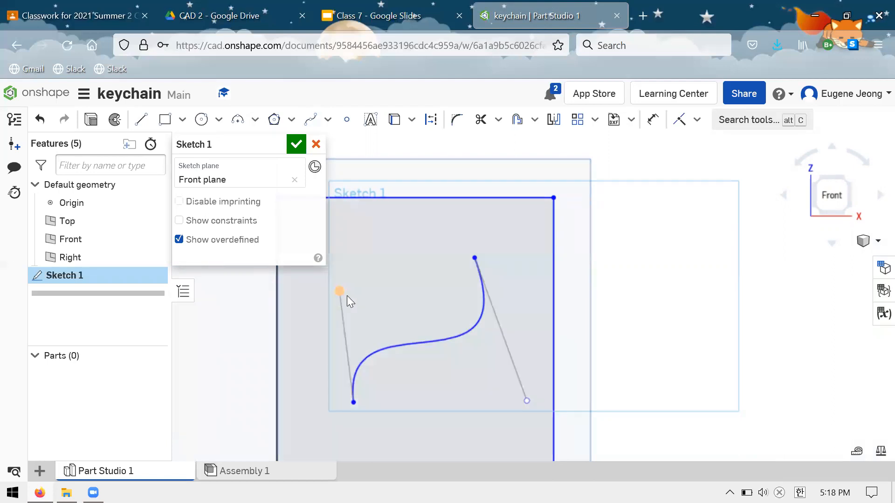
left_click_drag(467, 408, 352, 288)
left_click_drag(529, 409, 480, 357)
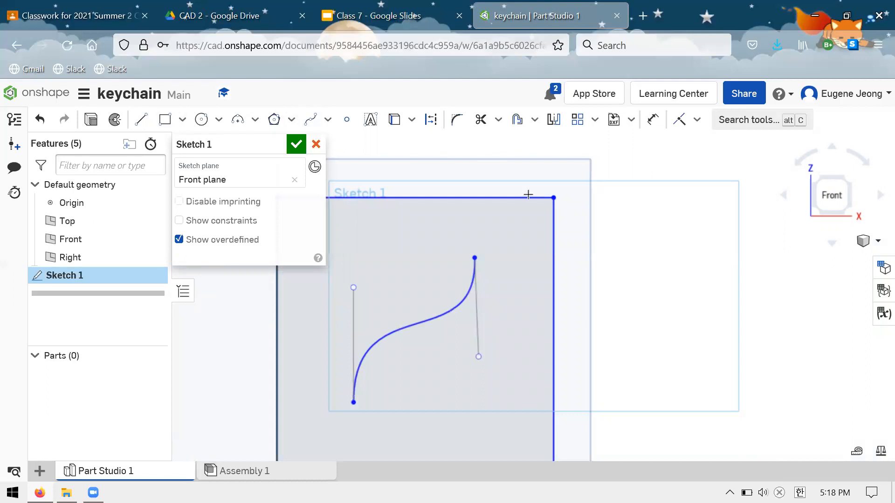
Try to dimension the length of the control handle at the spline's lower end.
key("d")
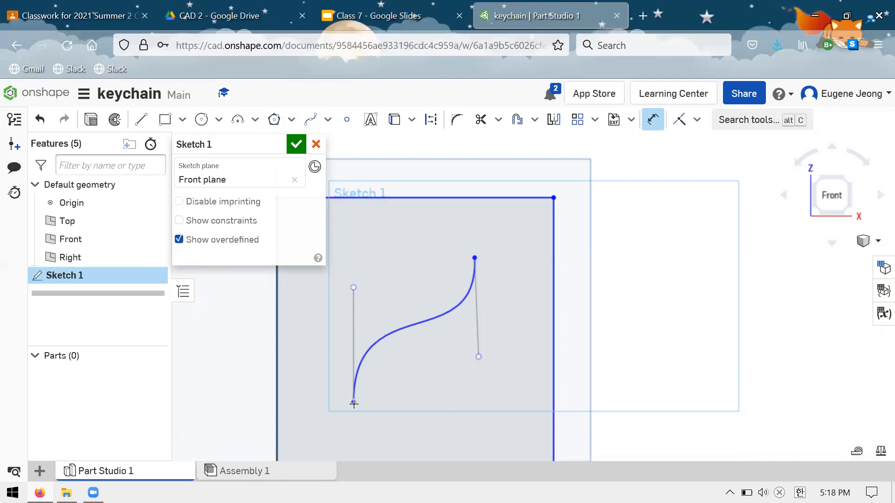
left_click(352, 287)
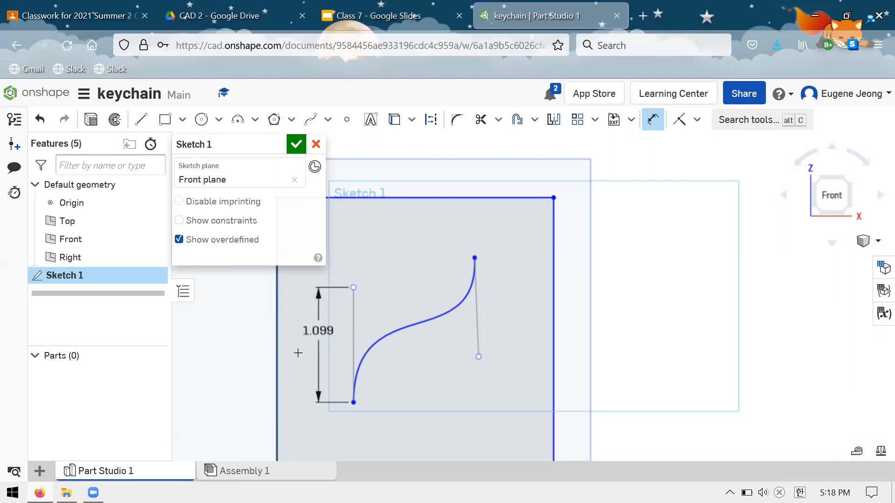
key("Escape")
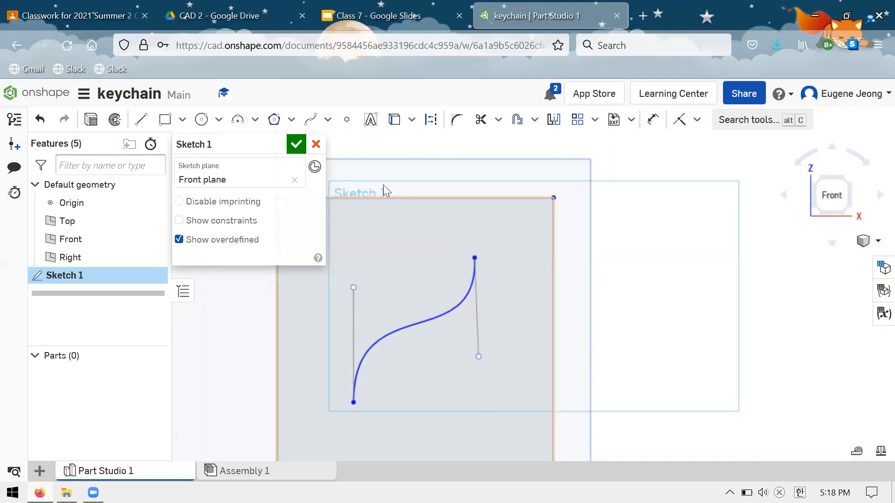
Delete the spline inside the rectangle, keeping the rectangle.
scroll(386, 201, "down", 3)
scroll(399, 251, "up", 3)
scroll(468, 296, "down", 2)
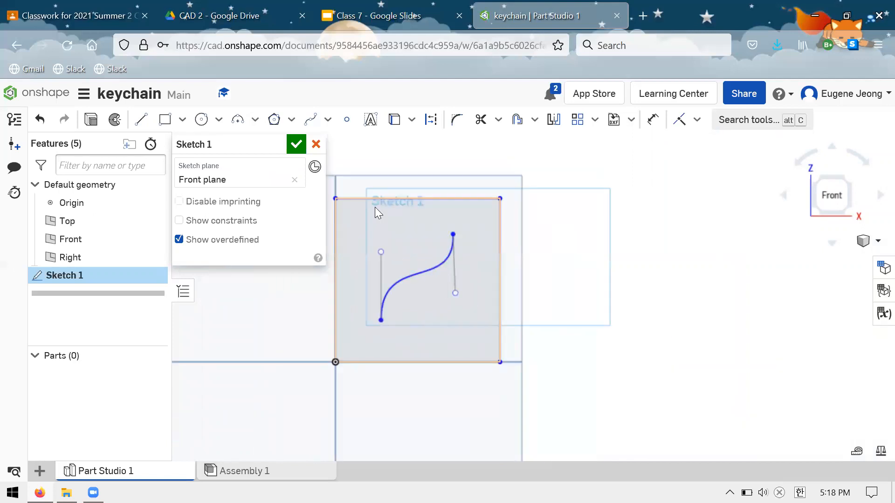
scroll(374, 207, "down", 3)
scroll(357, 197, "up", 4)
scroll(388, 234, "up", 1)
left_click_drag(560, 417, 369, 233)
key("Delete")
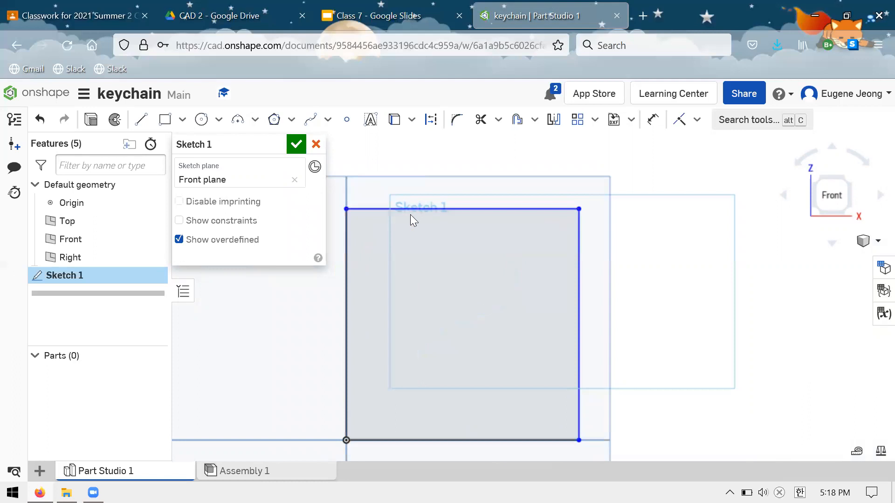
Delete the rectangle from the sketch.
scroll(411, 215, "down", 3)
left_click_drag(593, 421, 334, 147)
key("Delete")
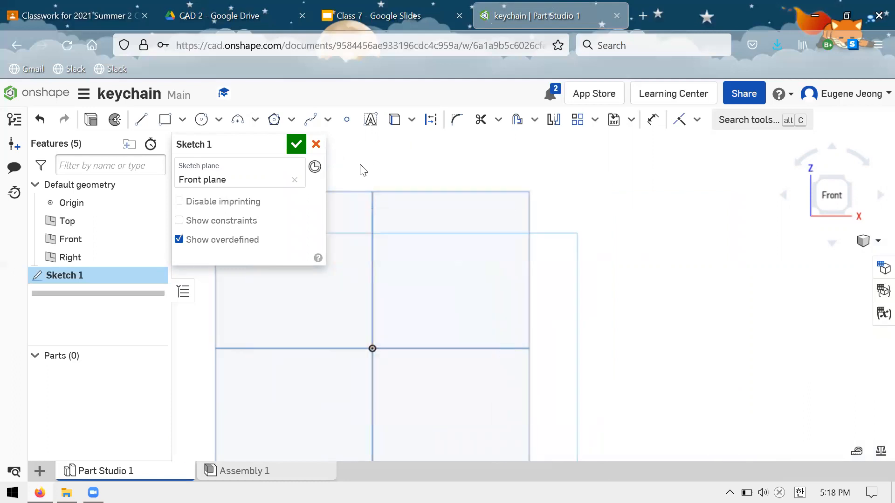
Draw an open three-point spline arching over the area beside the Front plane and leave the Spline tool.
left_click(328, 120)
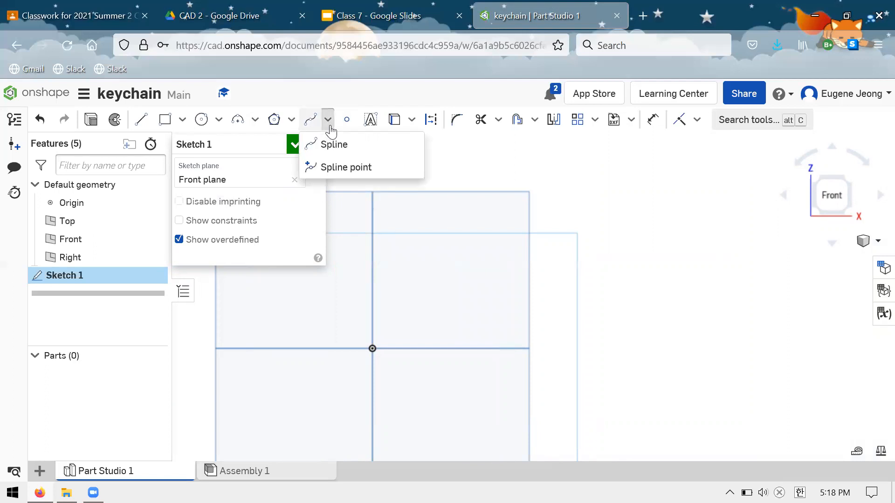
left_click(334, 145)
scroll(435, 223, "up", 3)
scroll(435, 224, "down", 5)
scroll(484, 333, "up", 2)
scroll(443, 302, "up", 1)
scroll(464, 254, "down", 3)
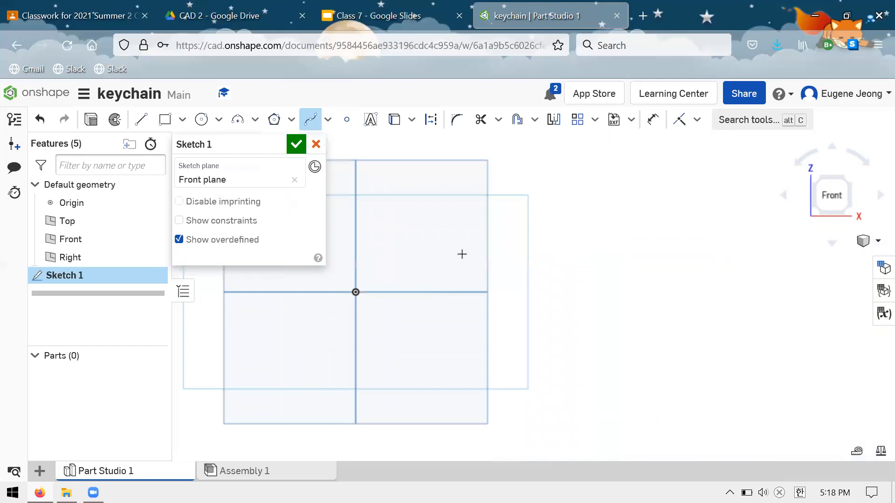
scroll(454, 309, "down", 2)
scroll(524, 205, "up", 4)
scroll(528, 199, "up", 3)
scroll(413, 262, "down", 3)
scroll(572, 278, "down", 1)
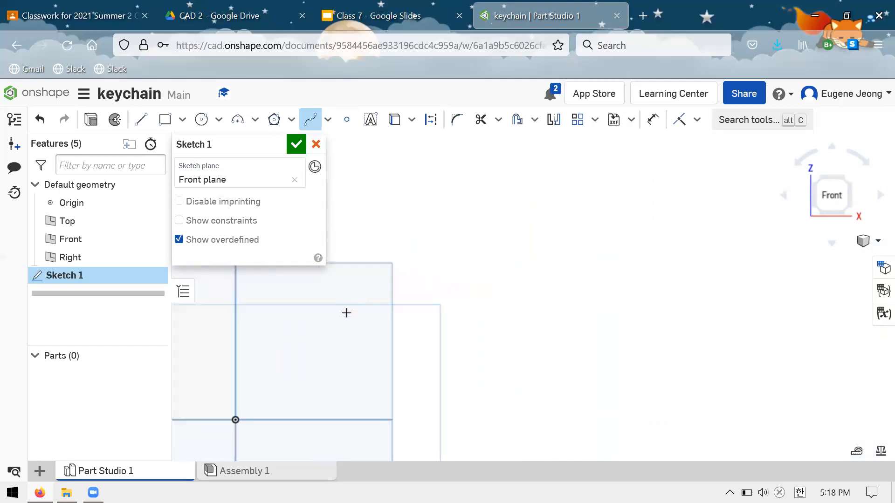
left_click(384, 231)
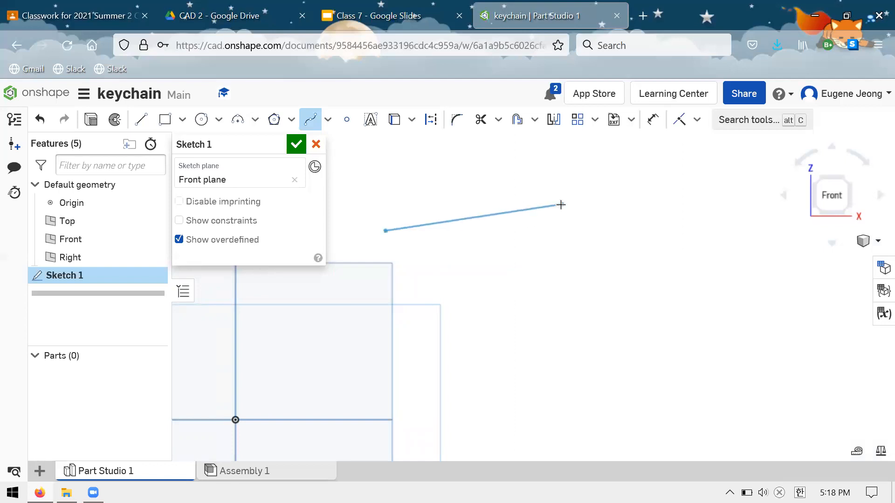
double_click(548, 218)
left_click(515, 234)
left_click(640, 323)
double_click(646, 369)
key("Escape")
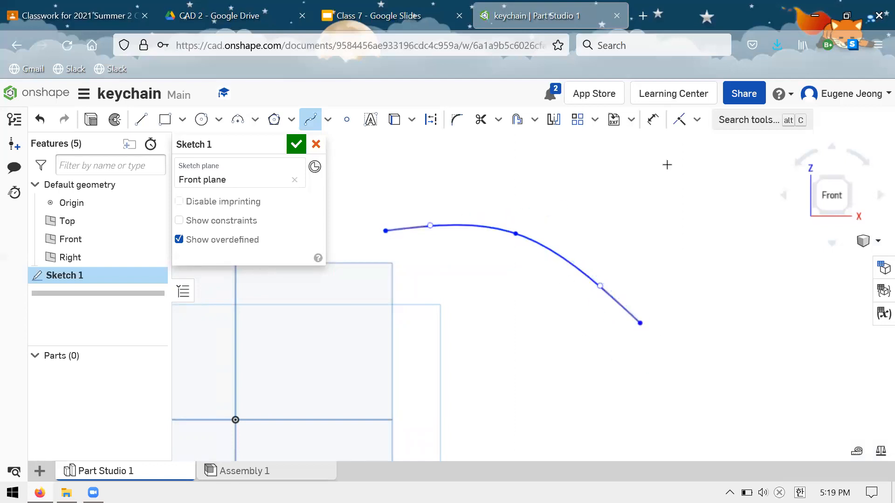
key("Escape")
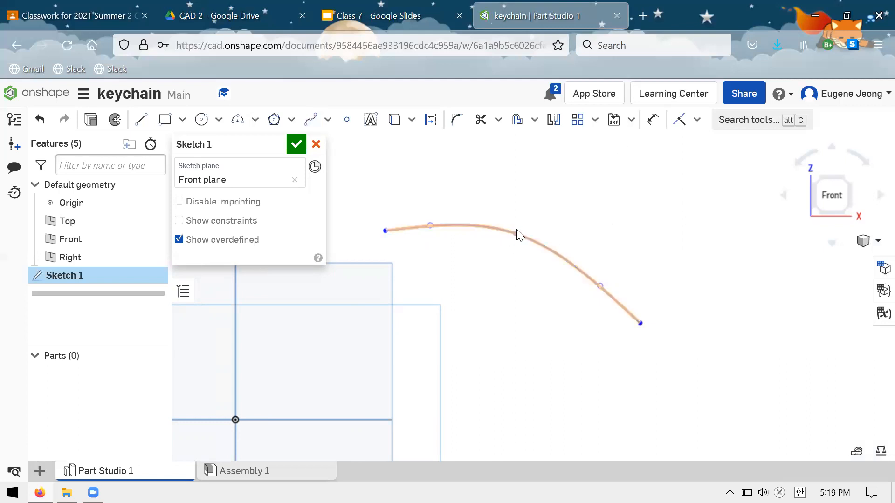
Reshape the three-point spline into a deep wave by repositioning its middle point and both end handles.
left_click_drag(515, 233, 544, 227)
left_click_drag(434, 224, 451, 335)
left_click_drag(602, 289, 636, 222)
left_click_drag(545, 228, 517, 249)
left_click_drag(447, 330, 275, 374)
left_click_drag(635, 215, 549, 438)
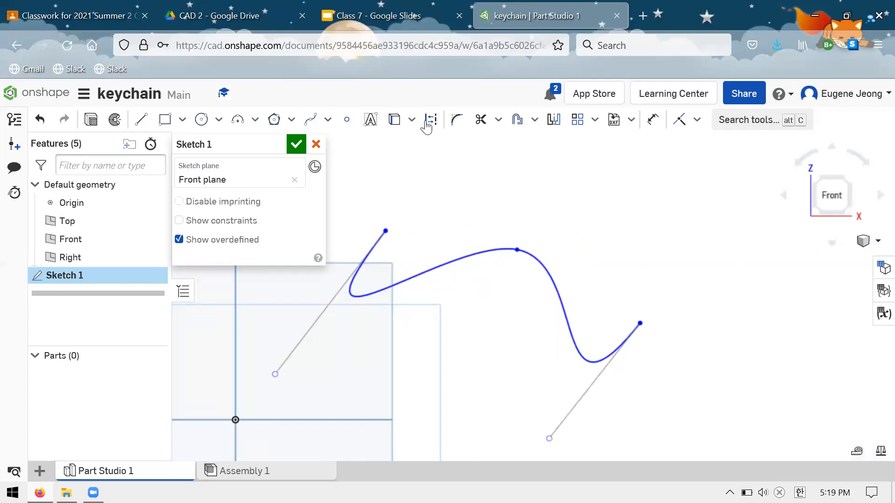
Draw a closed freeform spline through about 20 points beside the wavy spline, with a wide curved body and a hooked inner curl.
scroll(426, 164, "down", 5)
left_click(310, 122)
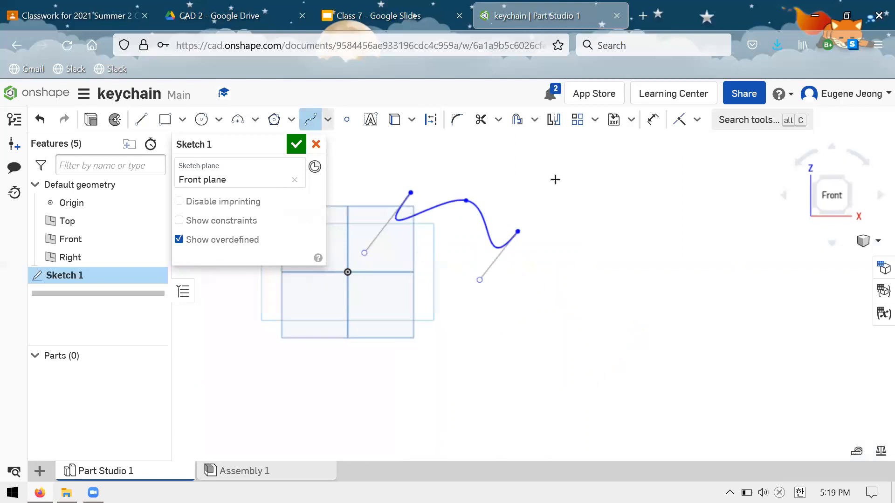
left_click(573, 179)
left_click(653, 254)
left_click(600, 395)
left_click(516, 398)
left_click(531, 356)
left_click(570, 373)
left_click(593, 371)
left_click(600, 353)
left_click(567, 332)
left_click(558, 335)
left_click(499, 352)
left_click(480, 377)
left_click(473, 406)
left_click(444, 406)
left_click(432, 371)
left_click(452, 347)
left_click(472, 336)
left_click(519, 320)
left_click(551, 287)
left_click(564, 261)
left_click(554, 212)
left_click(572, 178)
key("Escape")
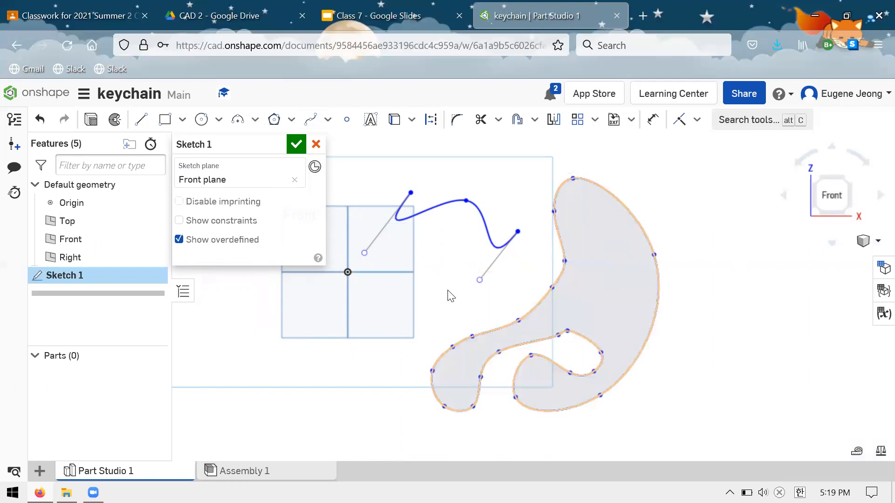
Smooth the inner curl of the closed spline by repositioning one of its points outward.
scroll(447, 290, "down", 3)
scroll(582, 259, "up", 3)
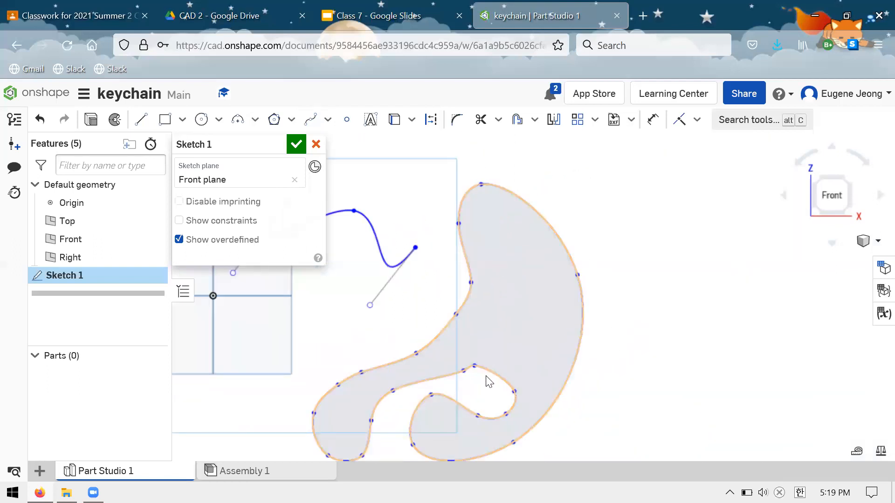
left_click_drag(474, 366, 493, 372)
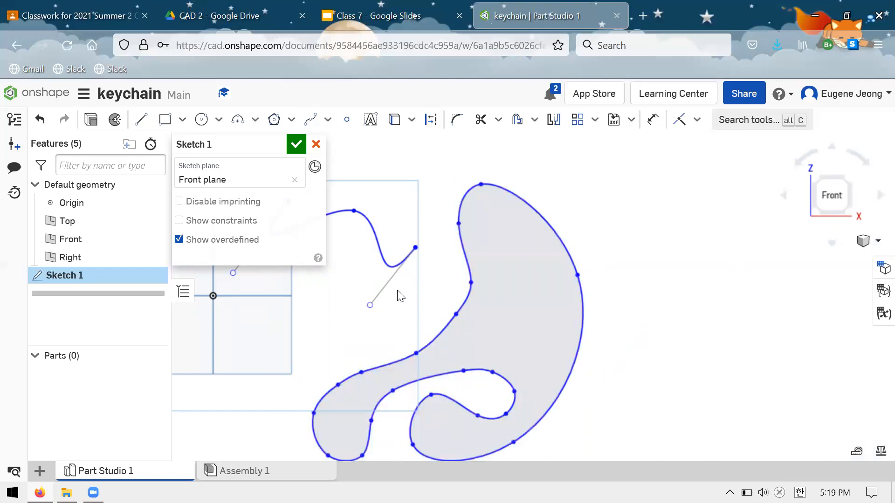
scroll(533, 173, "down", 3)
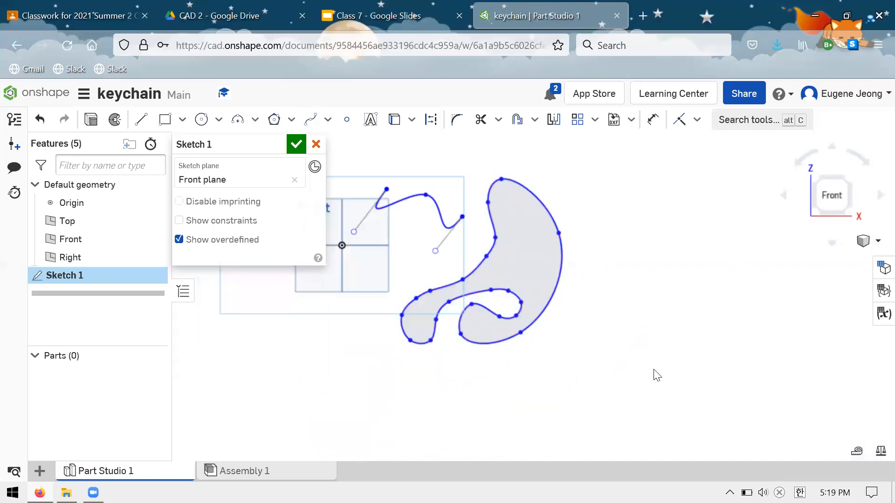
scroll(636, 237, "down", 2)
scroll(583, 185, "up", 2)
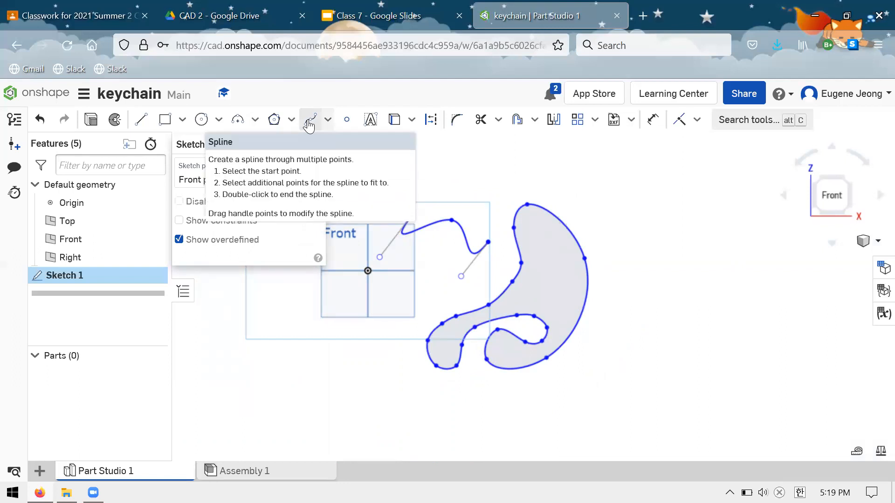
left_click(523, 372)
left_click(456, 299)
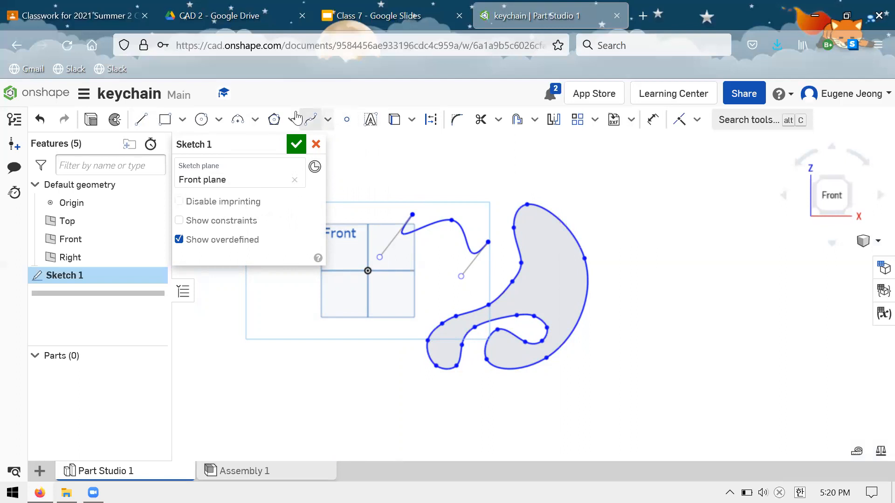
Delete both the wavy spline and the closed freeform spline from the sketch.
scroll(628, 197, "down", 2)
scroll(563, 224, "down", 1)
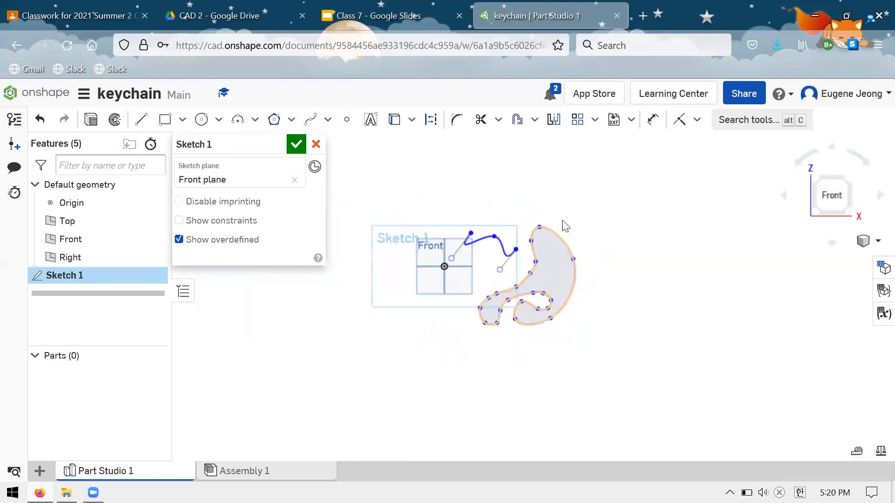
scroll(547, 281, "up", 3)
scroll(626, 360, "down", 1)
mouse_move(628, 418)
left_mouse_down()
mouse_move(379, 230)
mouse_move(378, 217)
left_mouse_up()
key("Delete")
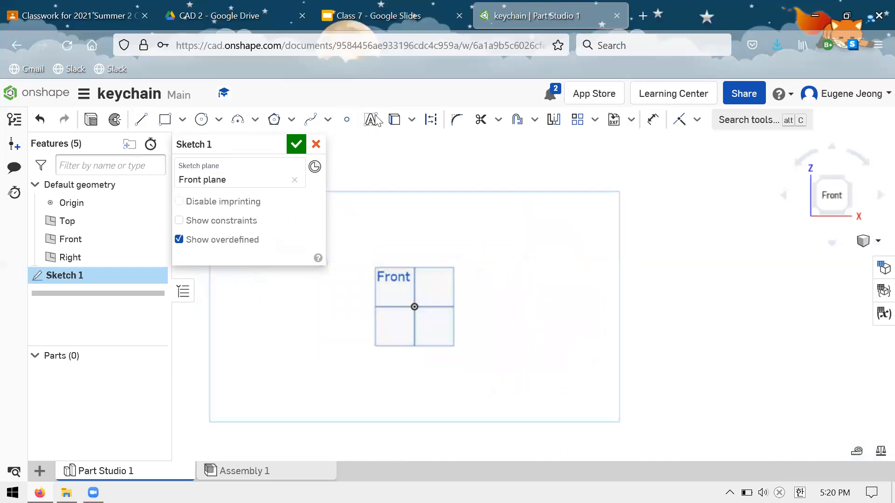
Switch to the Class 7 slides, open the Summary slide's 3D printing orientation guide link in a new tab, and return to the slides.
left_click(339, 6)
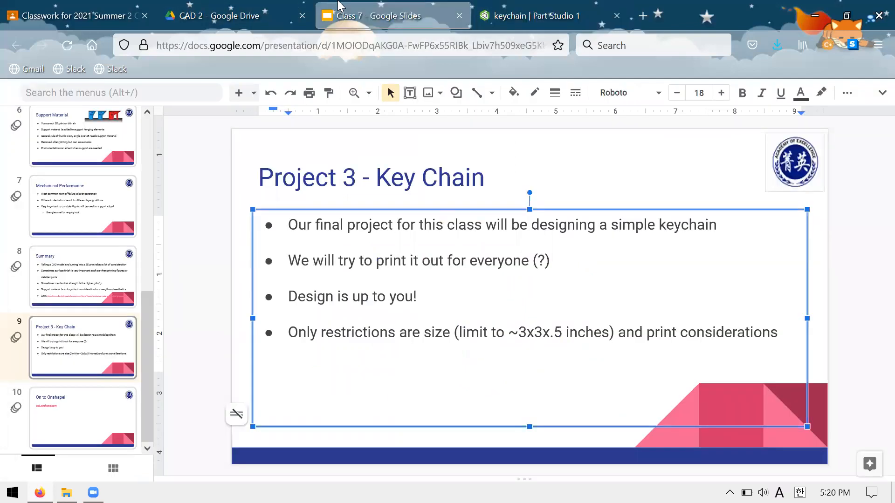
left_click(129, 328)
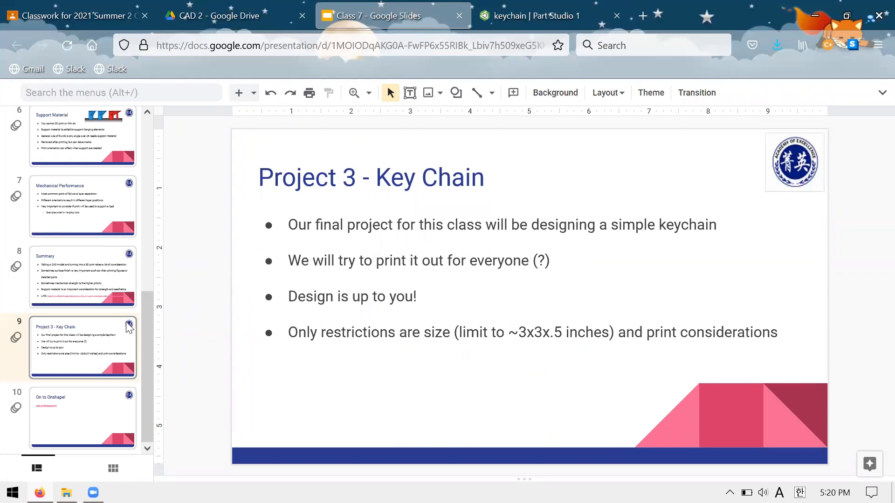
left_click(109, 279)
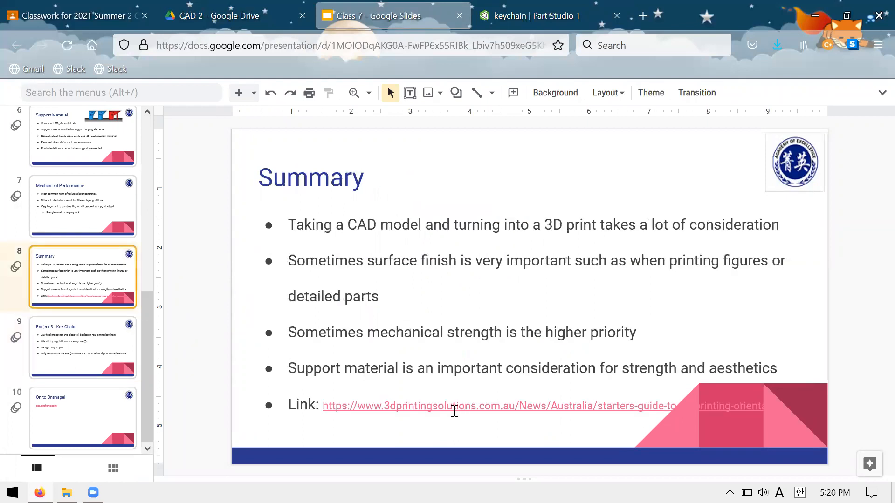
left_click(455, 405)
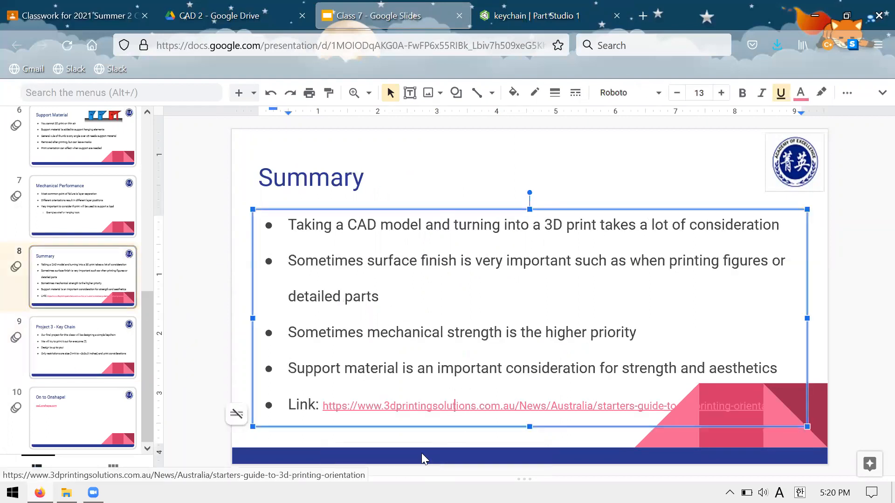
left_click(433, 460)
left_click(343, 6)
left_click(237, 245)
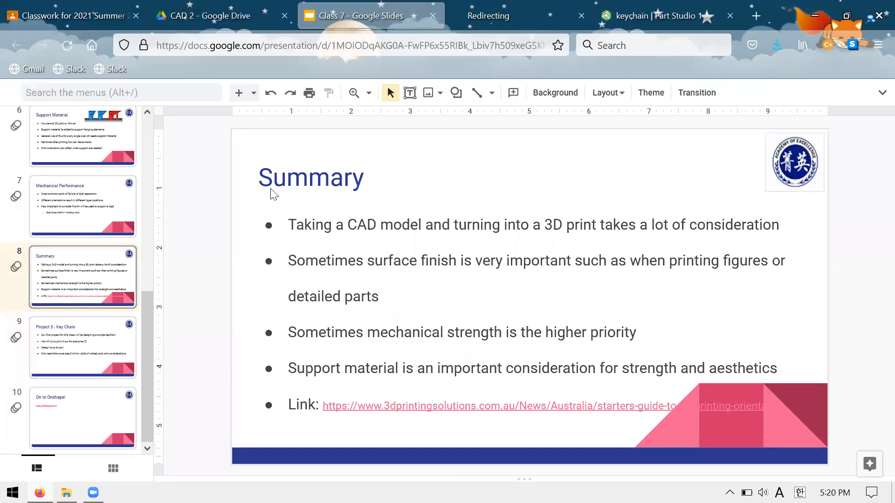
Switch back to the keychain Part Studio and sketch two concentric circles centred on the origin to form a ring.
left_click(629, 6)
scroll(425, 294, "up", 5)
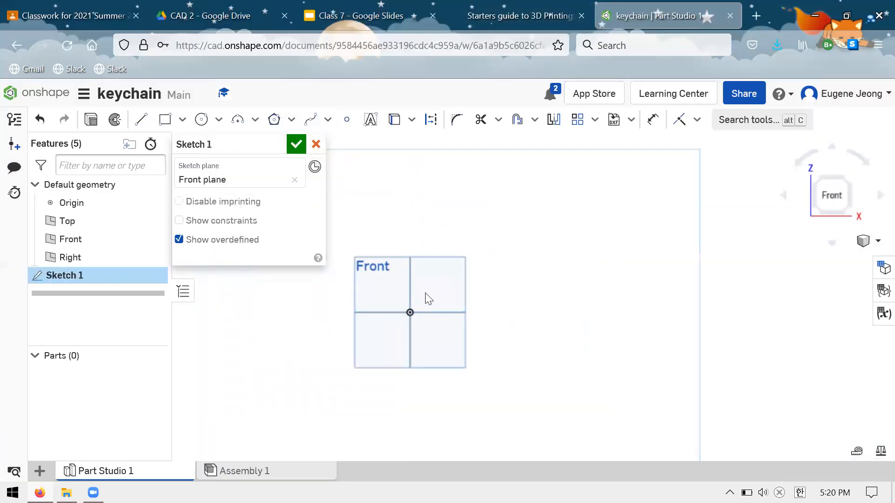
left_click(210, 121)
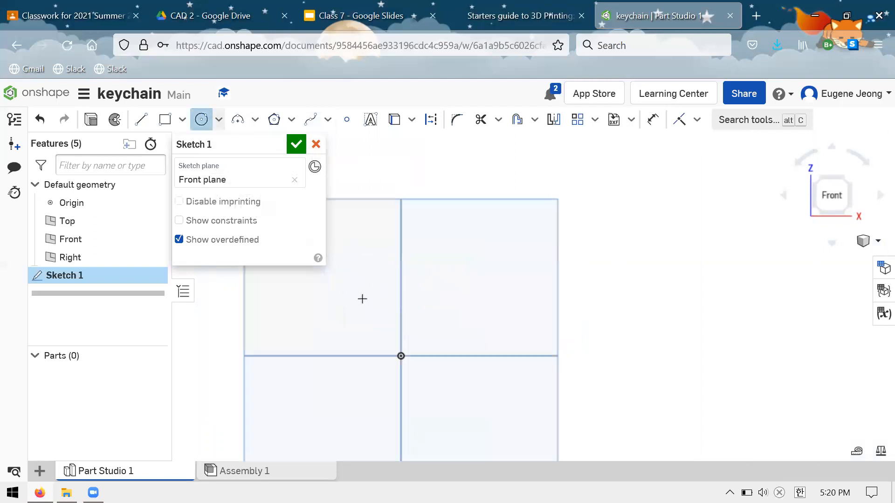
left_click(401, 356)
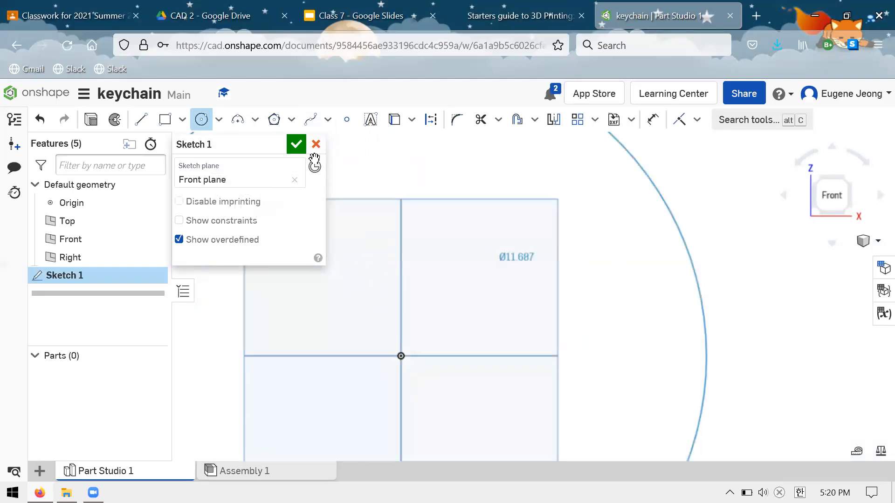
left_click(498, 258)
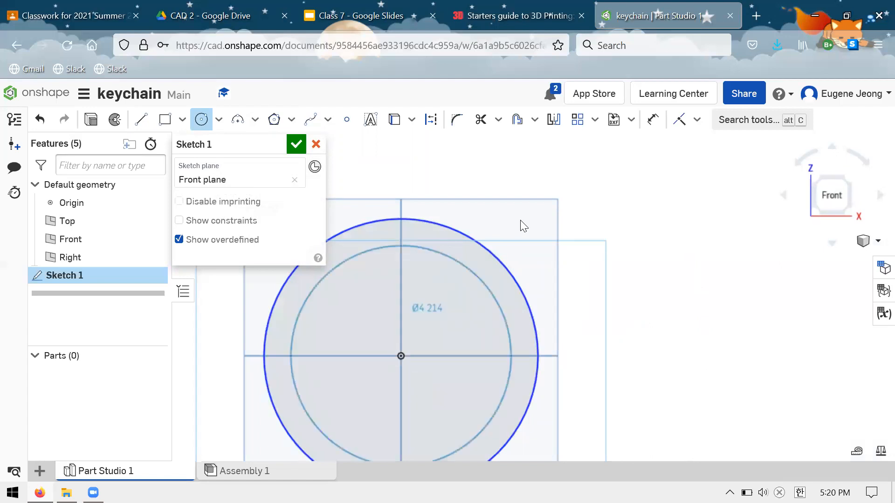
left_click(455, 255)
key("Escape")
Dimension the gap between the outer and inner circles to make the ring a thin wall.
left_click(466, 249)
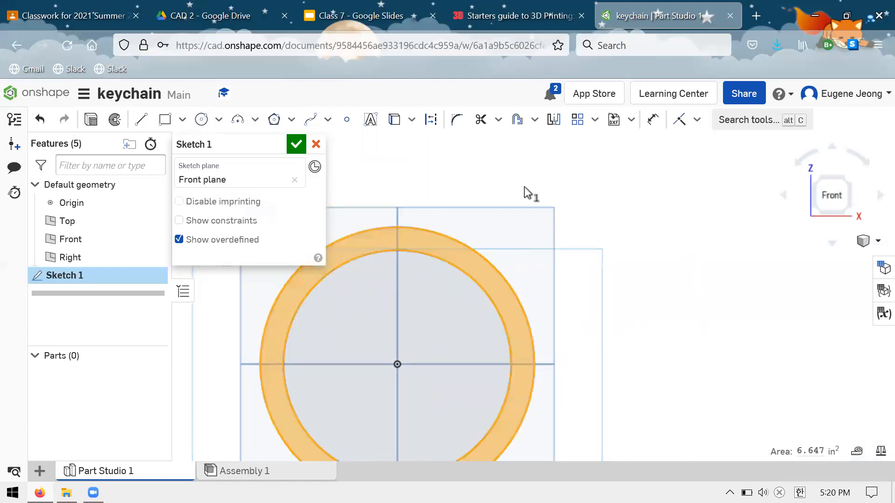
key("f")
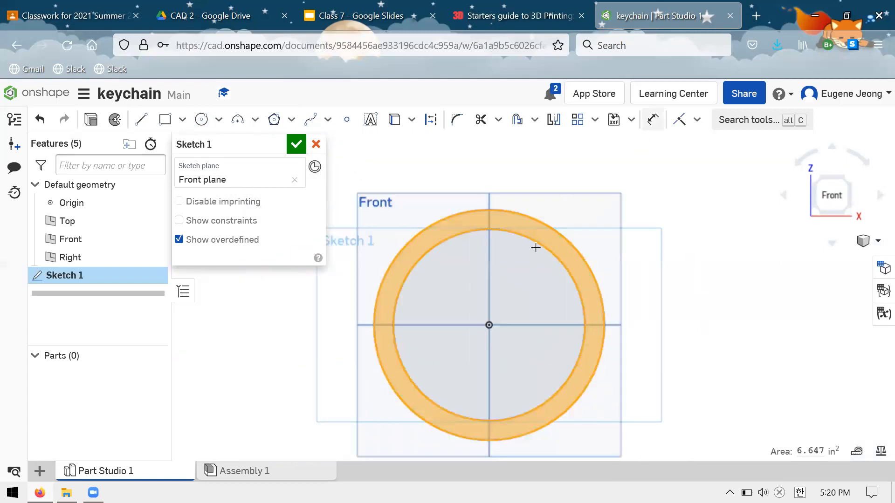
key("u")
left_click(545, 224)
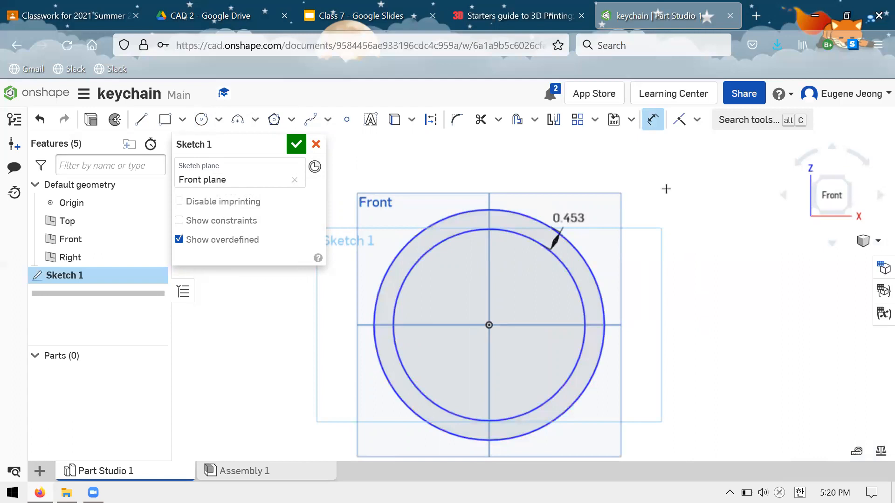
left_click(671, 341)
type(".0")
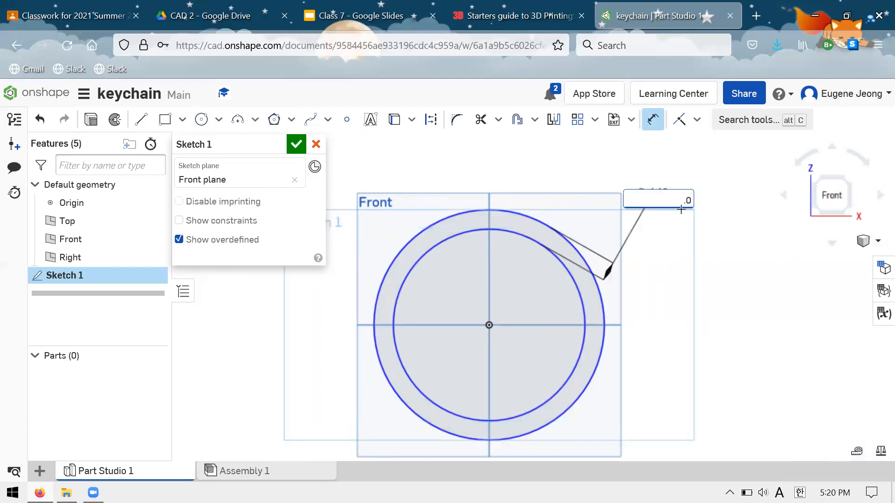
key("Escape")
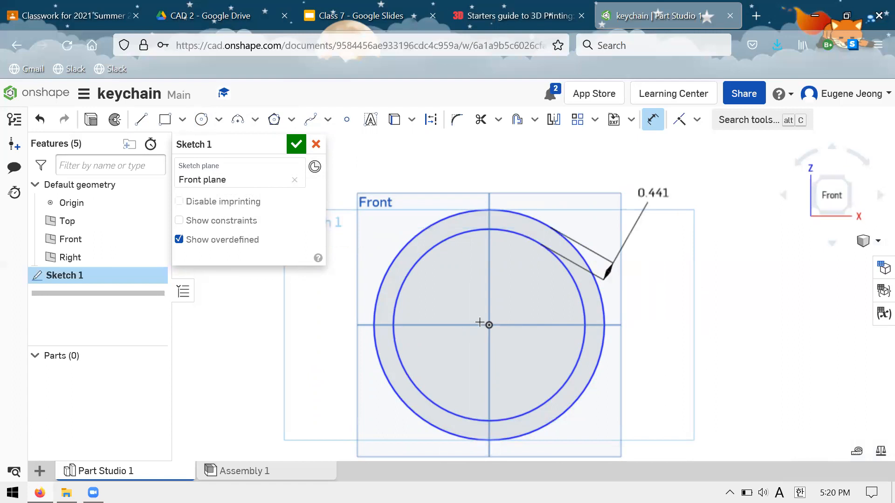
Enlarge the thin ring by pulling its outer circle outward, keeping the dimensioned gap.
scroll(479, 322, "up", 5)
scroll(489, 310, "up", 3)
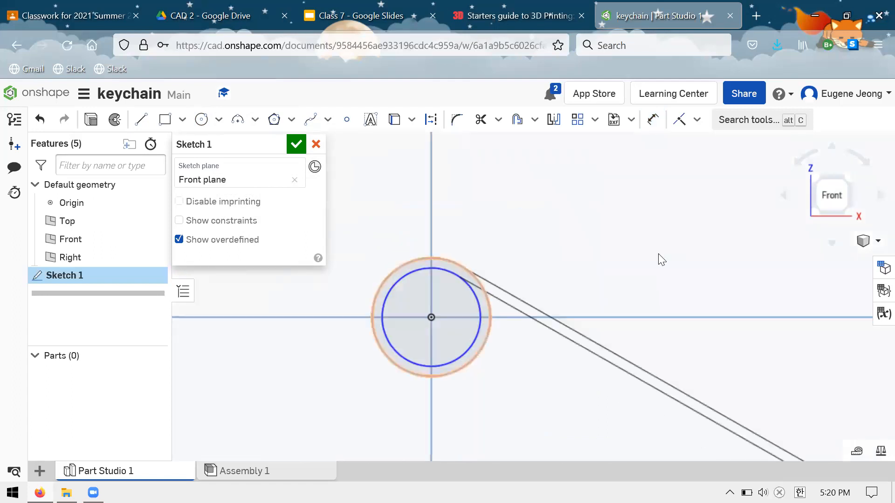
key("f")
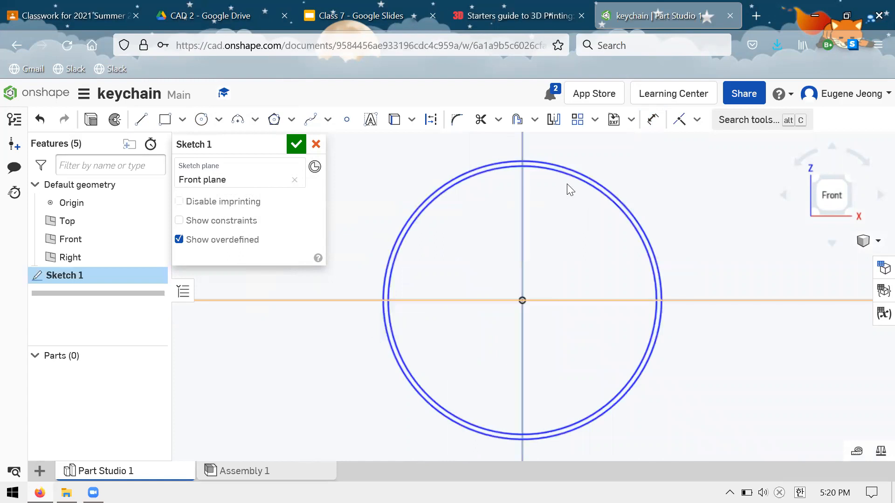
scroll(573, 185, "up", 2)
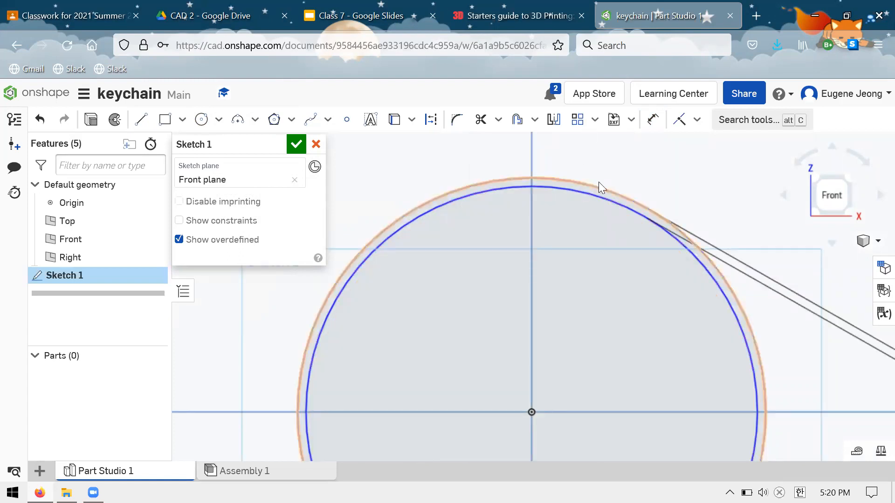
left_click_drag(598, 182, 615, 187)
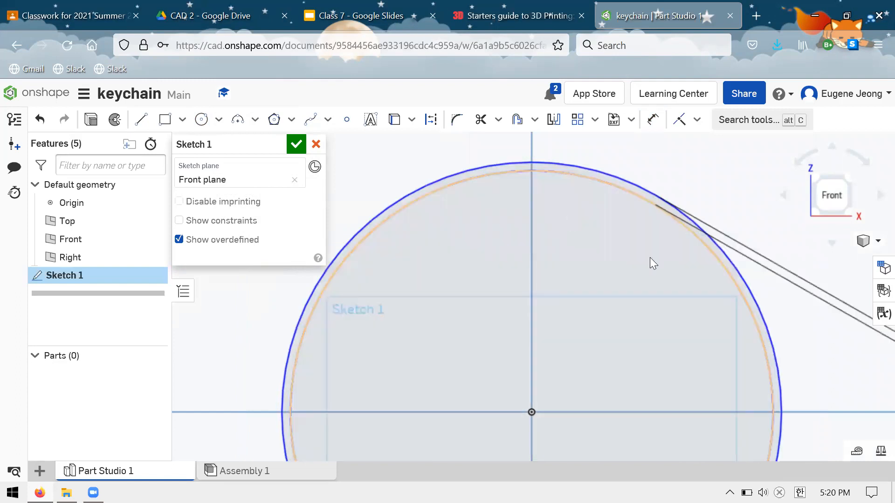
Undo the last size change of the ring's concentric circles in the sketch.
scroll(629, 256, "down", 5)
scroll(588, 197, "up", 2)
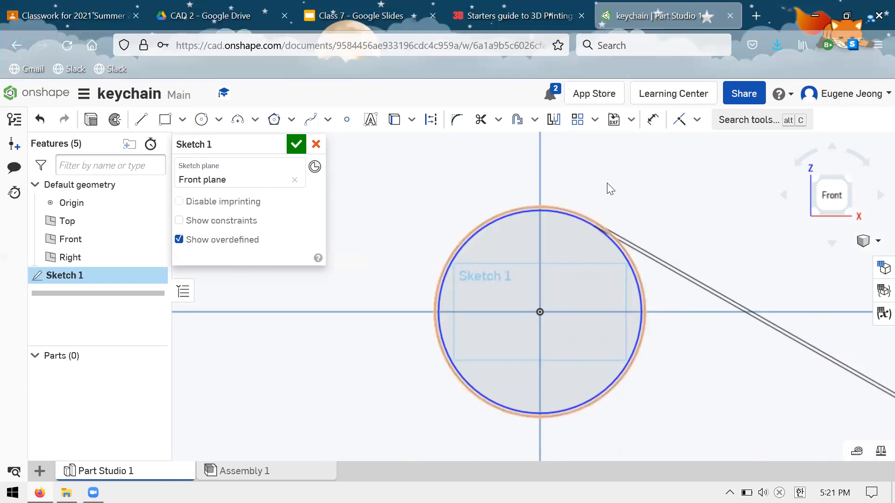
key("ctrl+z")
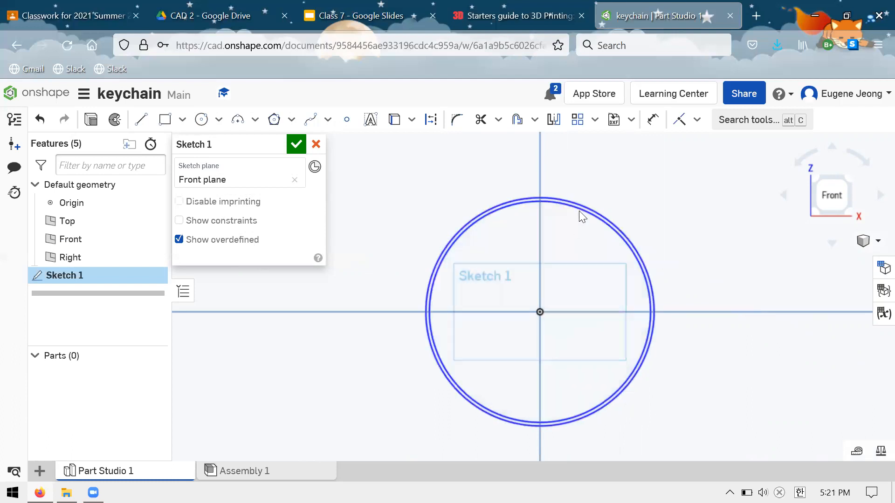
scroll(579, 211, "down", 1)
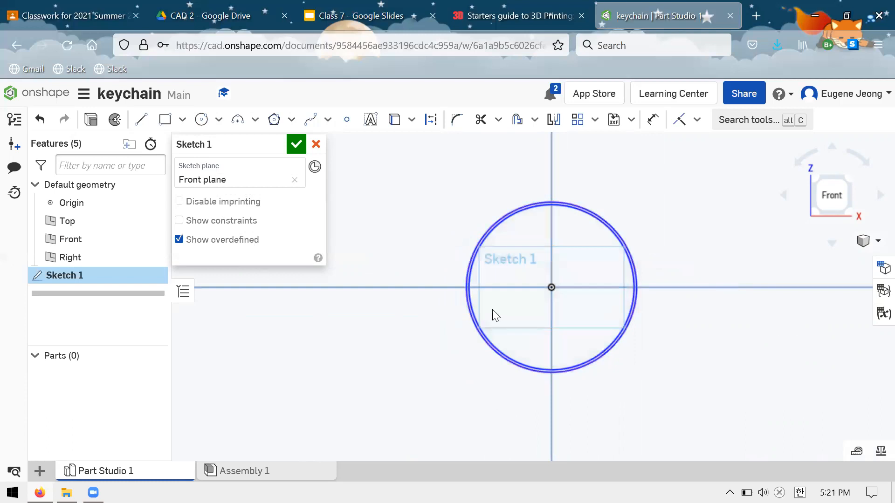
scroll(492, 309, "down", 1)
scroll(475, 270, "up", 2)
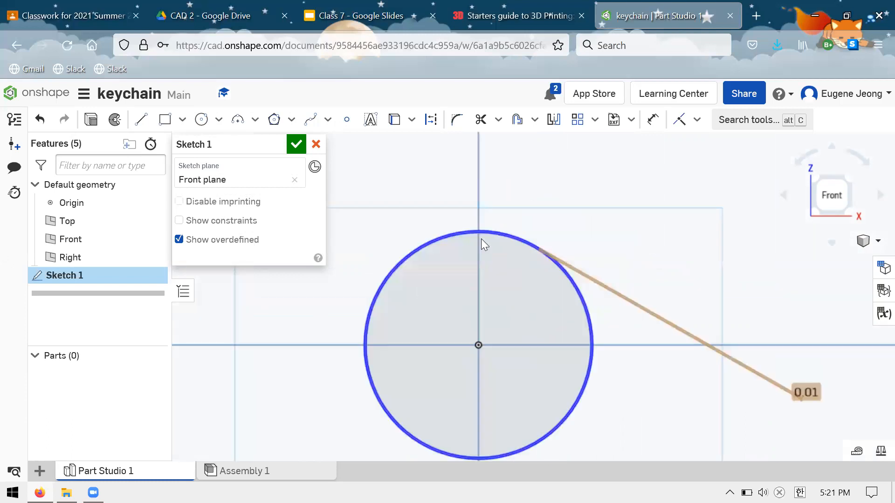
scroll(489, 247, "up", 2)
scroll(480, 238, "up", 1)
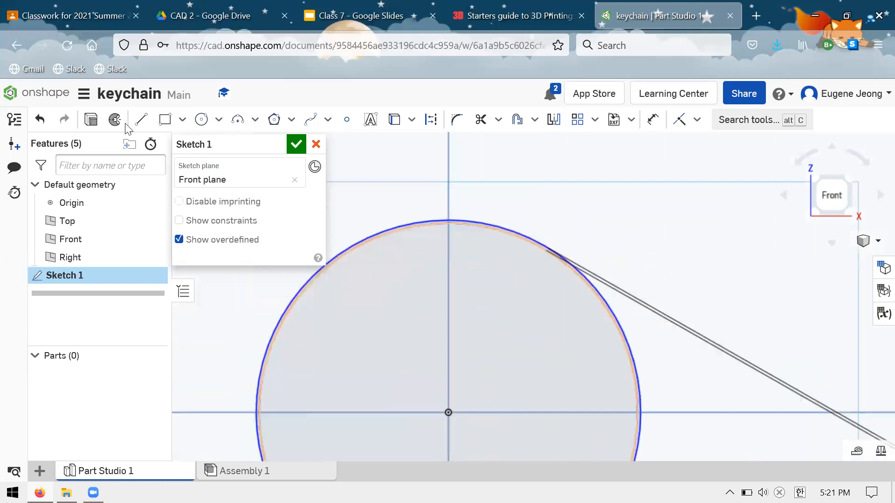
Extrude the thin ring region 1 in as a new solid, inspect the tube at an angle, and return to the front view.
left_click(91, 122)
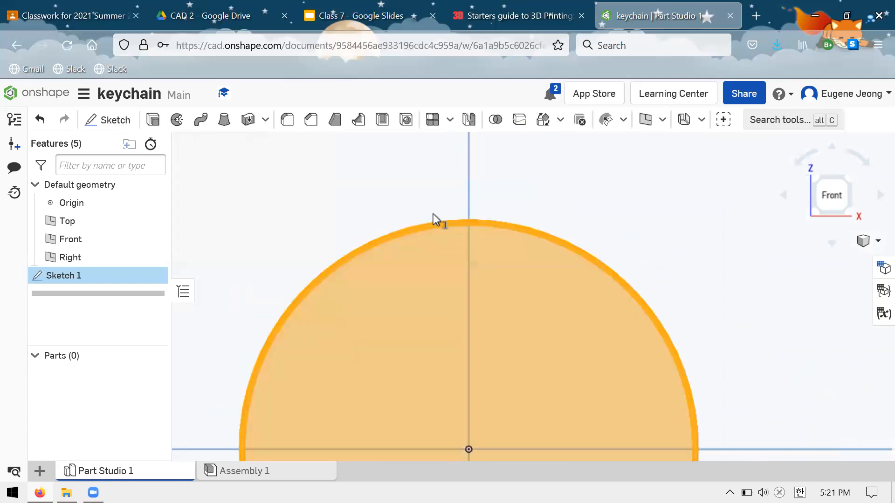
scroll(419, 218, "up", 5)
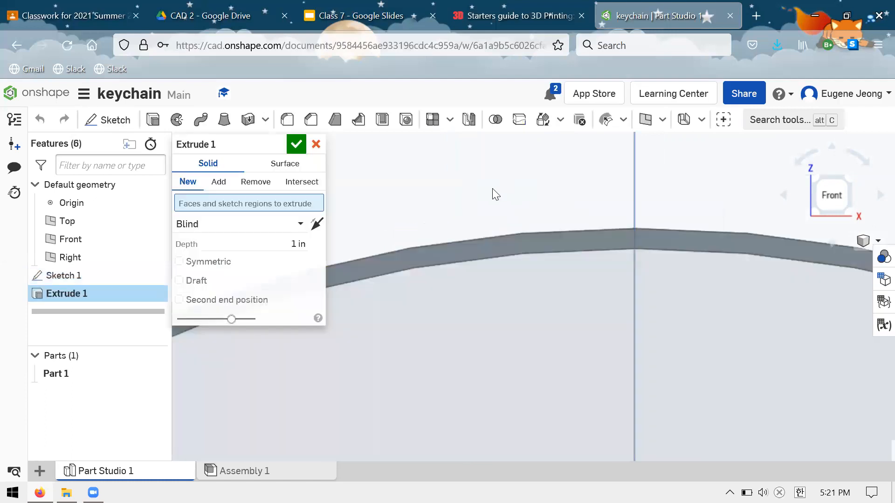
scroll(492, 188, "down", 3)
left_click(481, 206)
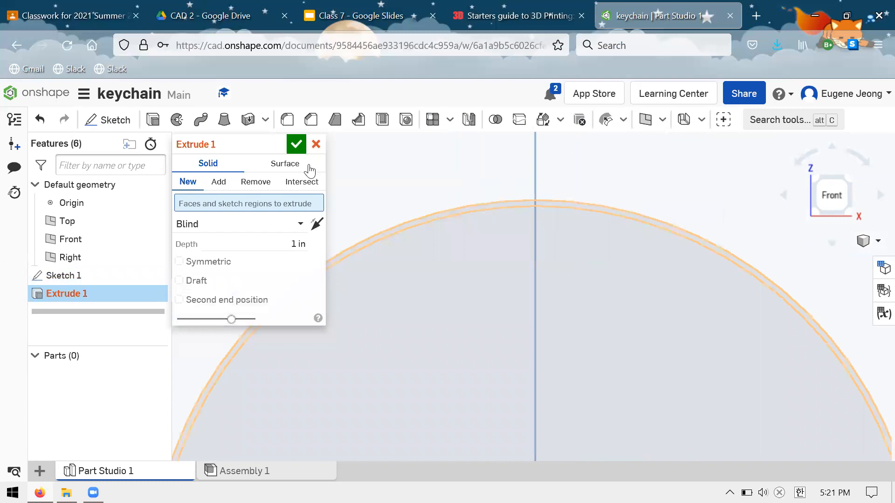
key("Return")
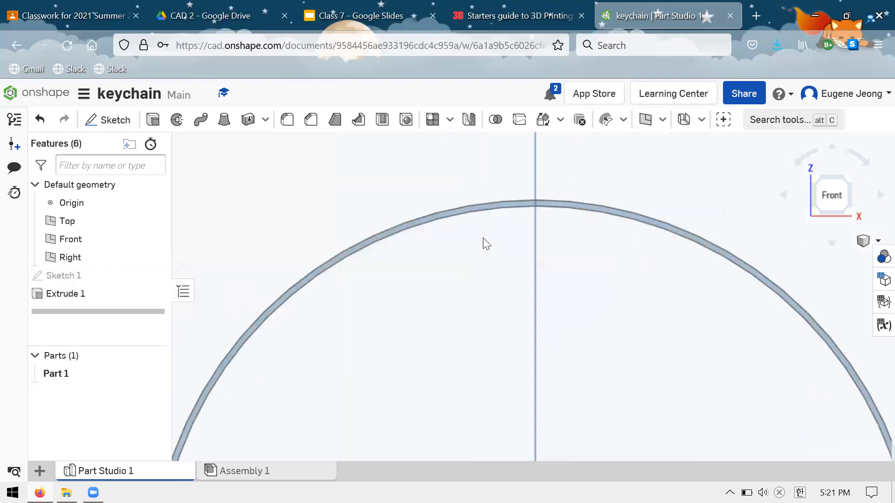
right_click_drag(482, 238, 491, 272)
scroll(489, 273, "down", 5)
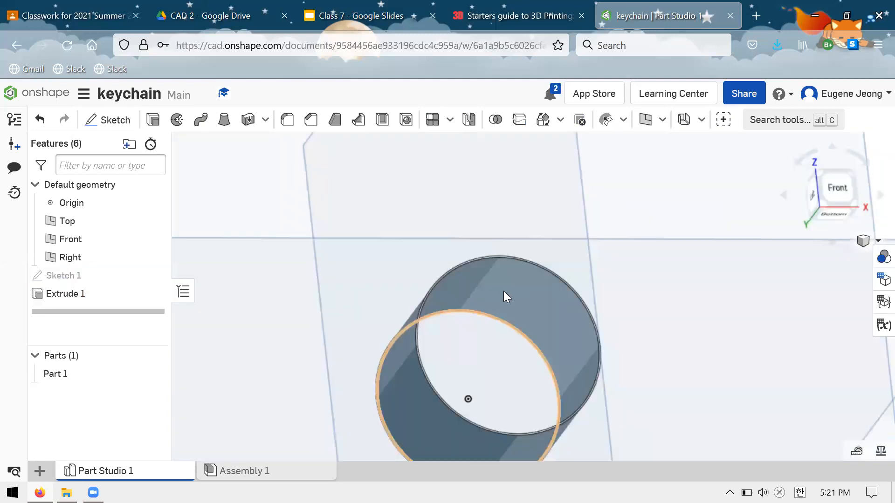
key("shift+1")
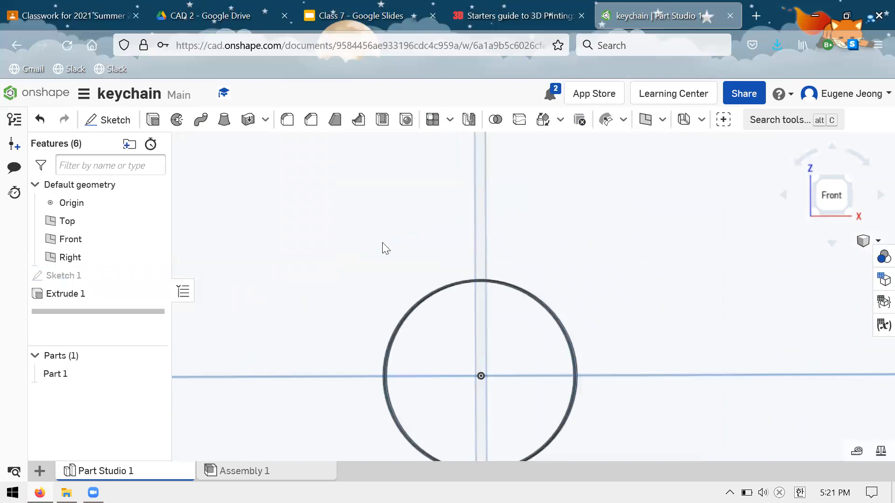
Switch to the 3D printing starters guide, search the page for "minim", and close the guide.
key("ctrl+shift+Tab")
scroll(383, 247, "down", 5)
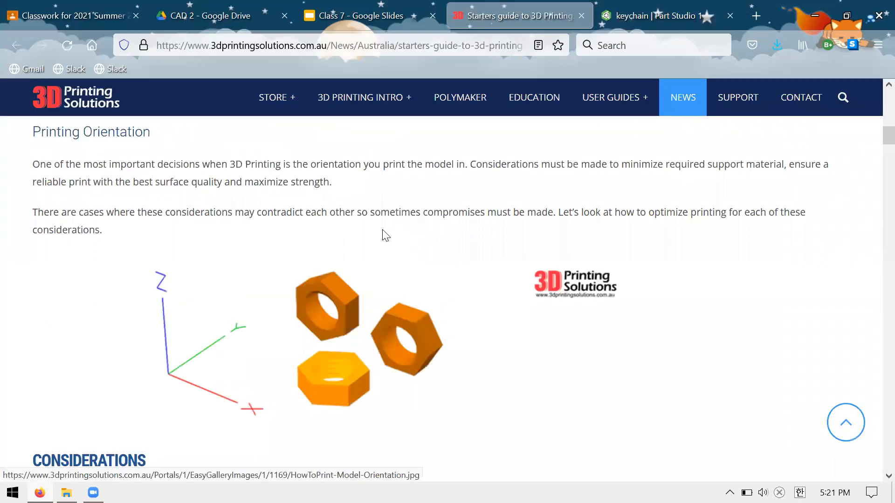
scroll(385, 236, "down", 10)
scroll(383, 238, "down", 5)
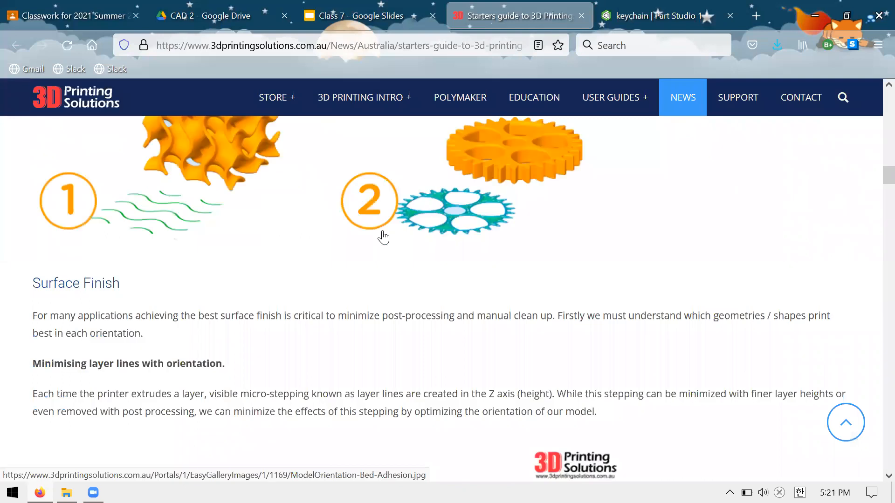
key("ctrl+f")
type("minimu")
key("BackSpace")
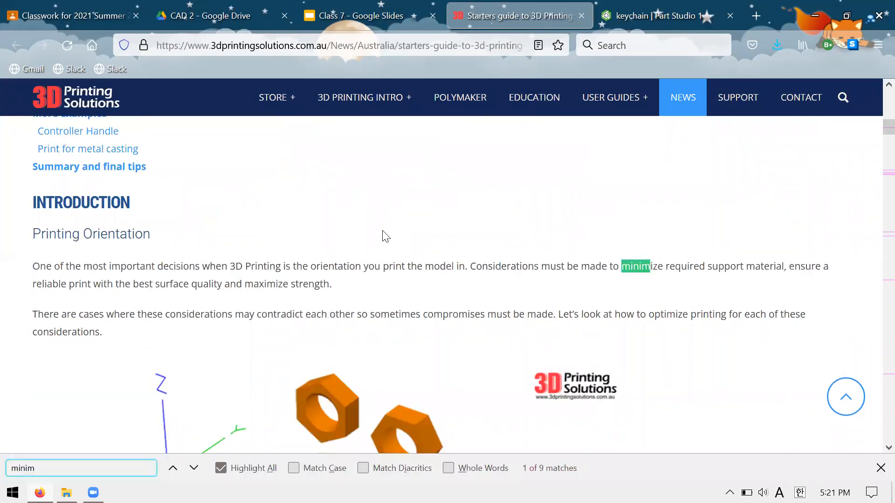
key("BackSpace")
key("BackSpace")
key("BackSpace")
key("BackSpace")
key("BackSpace")
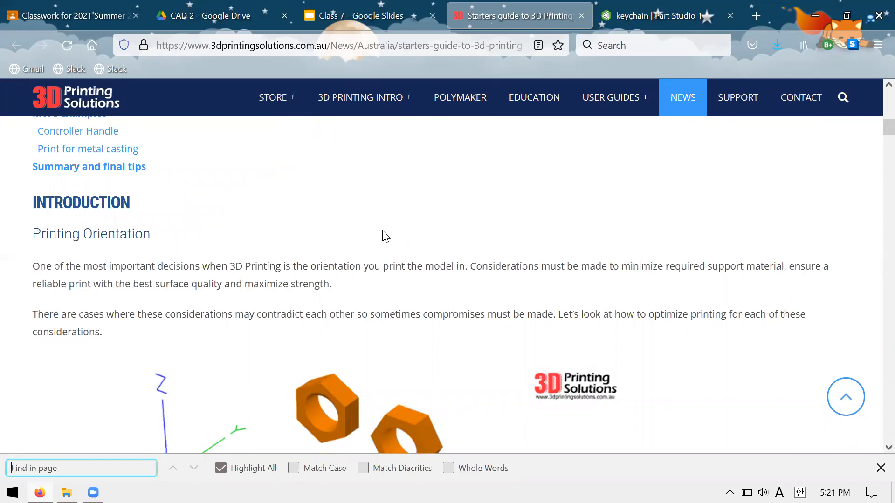
key("ctrl+w")
Search the web in a new tab for "minimum 3d printing wall thicknes".
key("ctrl+t")
type("minimum")
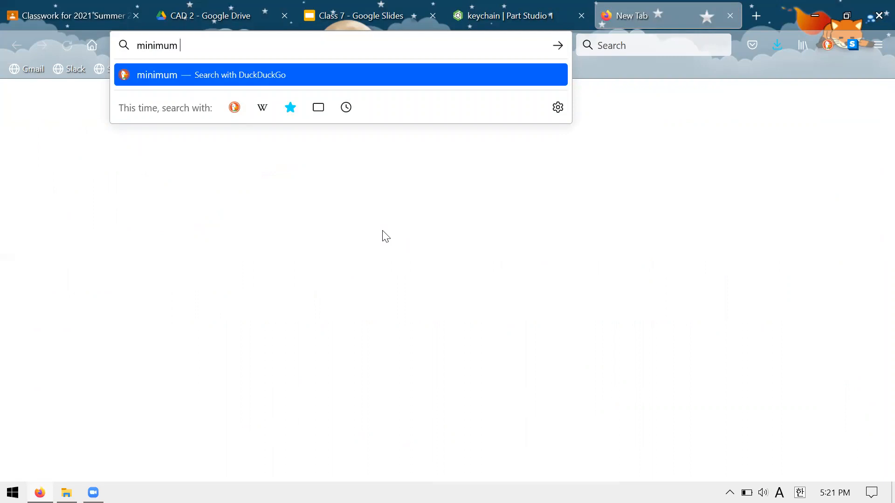
type("3d pr")
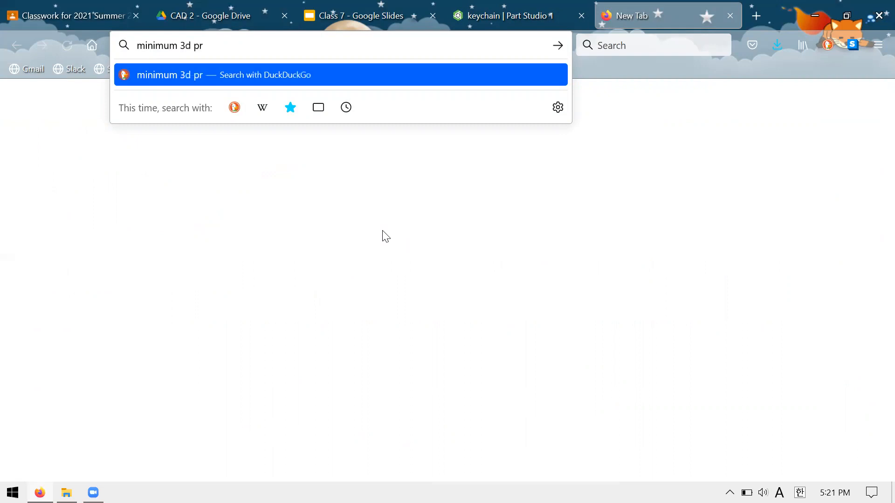
type("inting wall th")
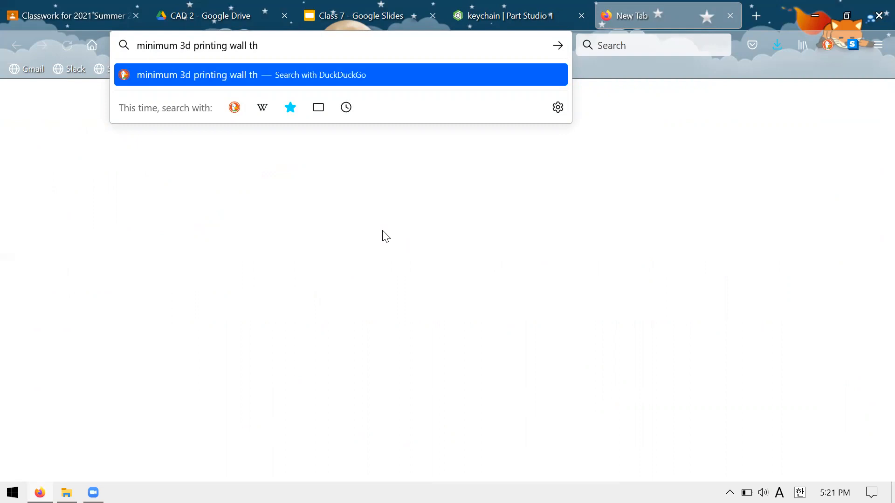
type("icknes")
key("Return")
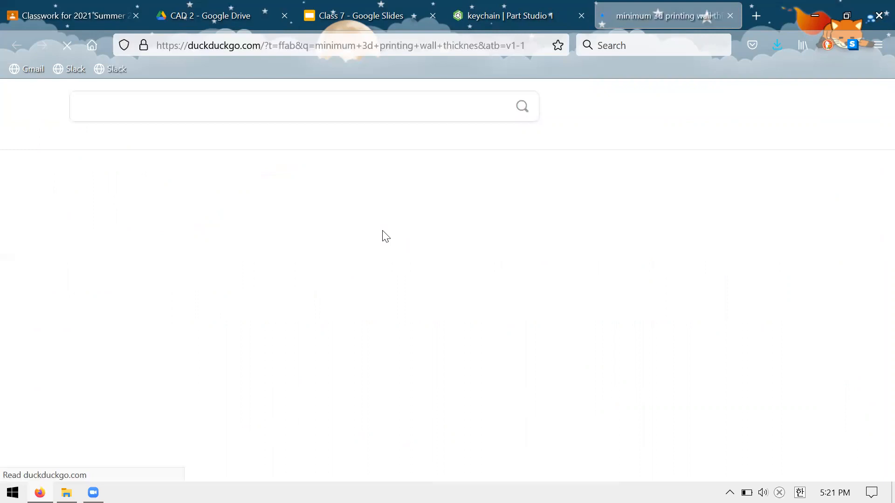
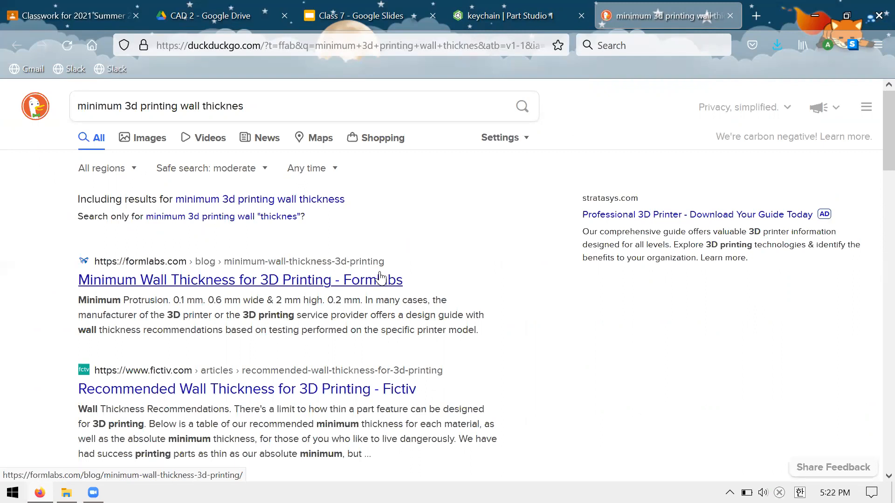
Open the Formlabs minimum wall thickness article and find its table of minimum thicknesses by 3D printing process.
left_click(380, 278)
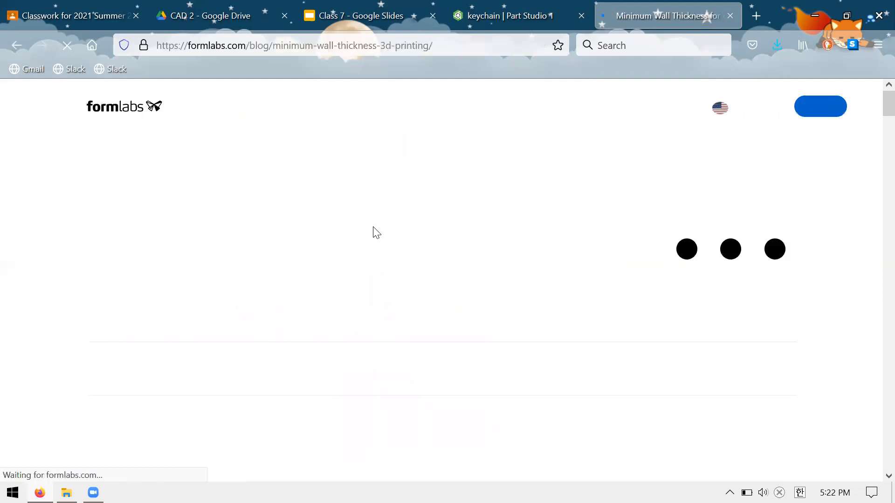
scroll(374, 228, "down", 3)
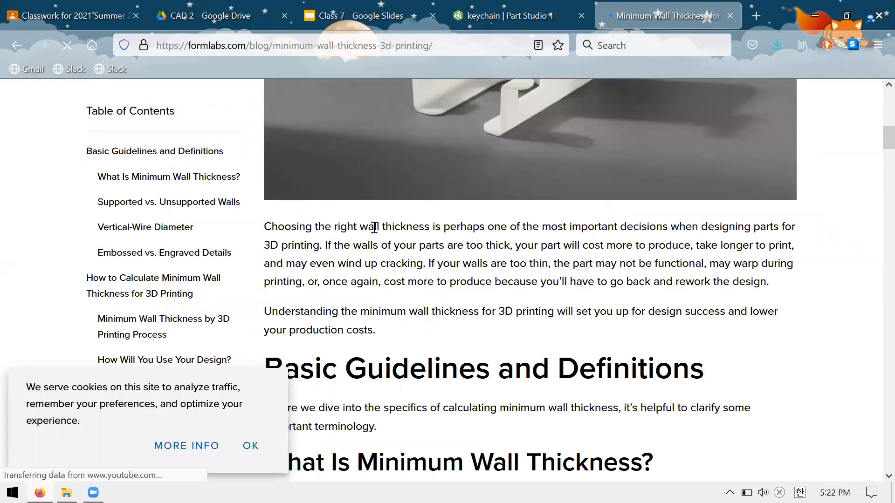
scroll(375, 231, "down", 9)
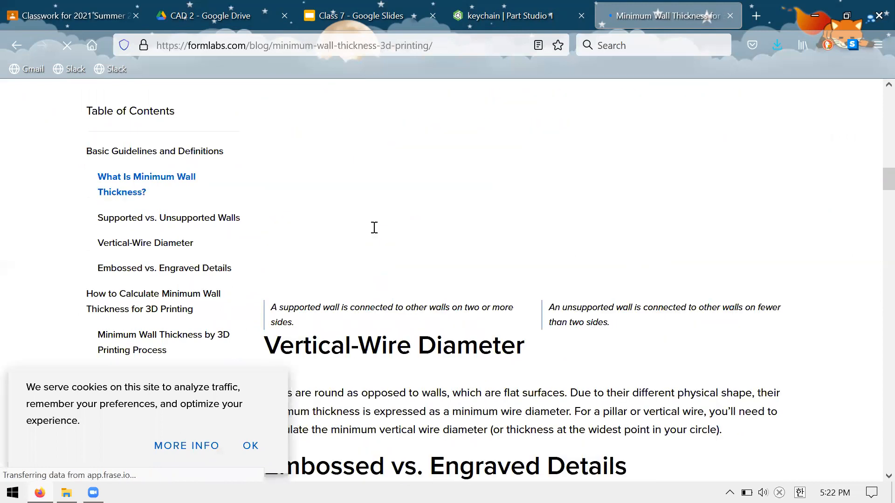
scroll(507, 226, "up", 10)
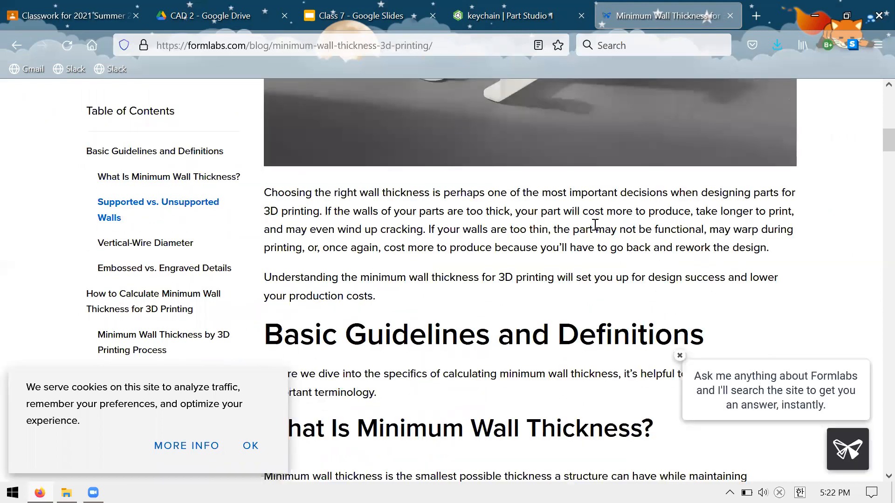
scroll(595, 225, "up", 1)
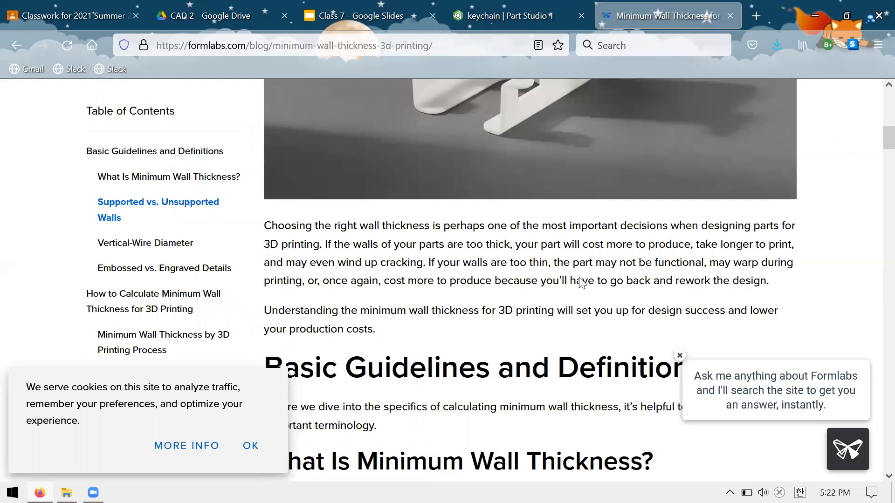
scroll(581, 282, "down", 2)
scroll(576, 280, "down", 20)
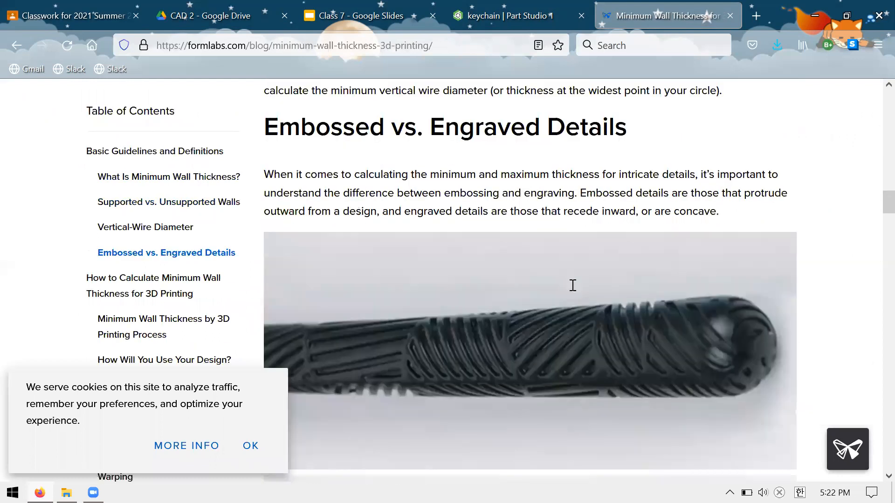
scroll(571, 285, "down", 10)
left_click_drag(578, 277, 622, 292)
left_click(546, 262)
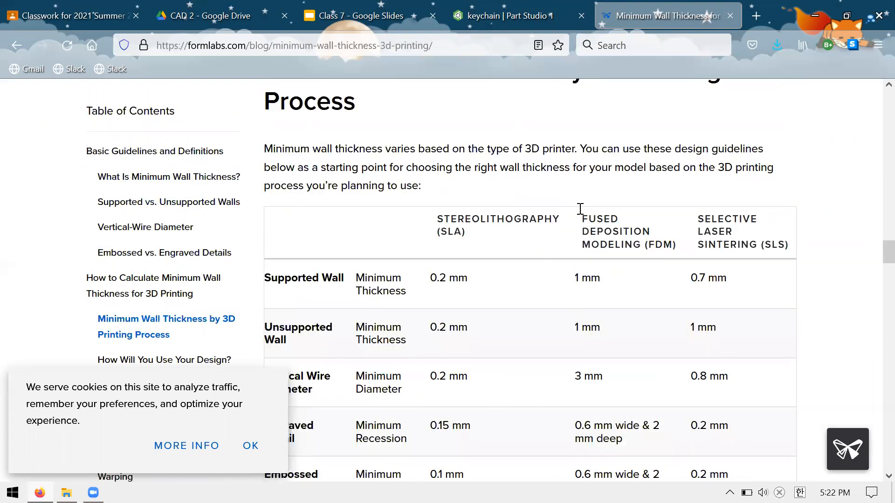
Highlight the FDM minimum thickness for an unsupported wall in the table, and close the article.
scroll(487, 205, "down", 2)
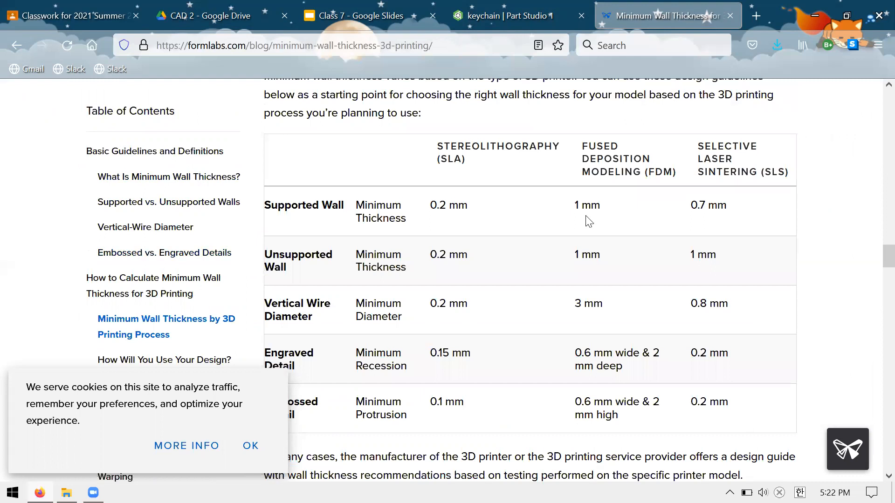
left_click_drag(574, 256, 591, 257)
key("ctrl+w")
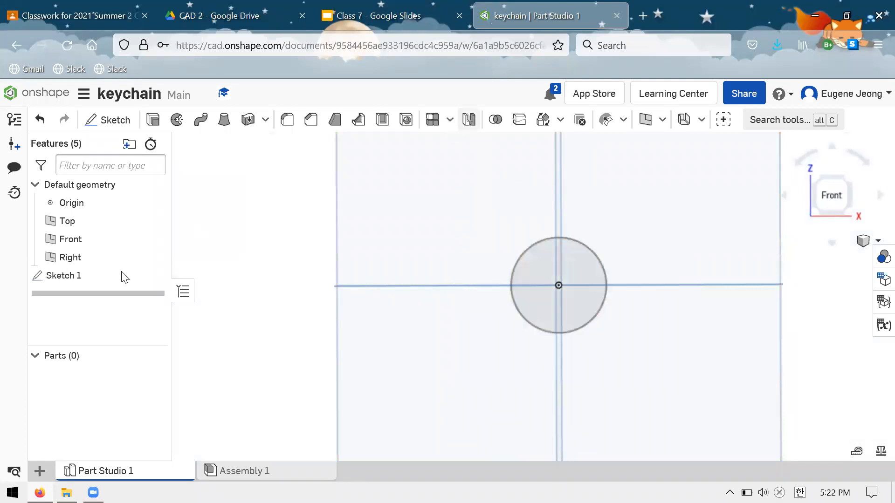
Undo the creation of the remaining circle sketch in the keychain Part Studio.
key("ctrl+z")
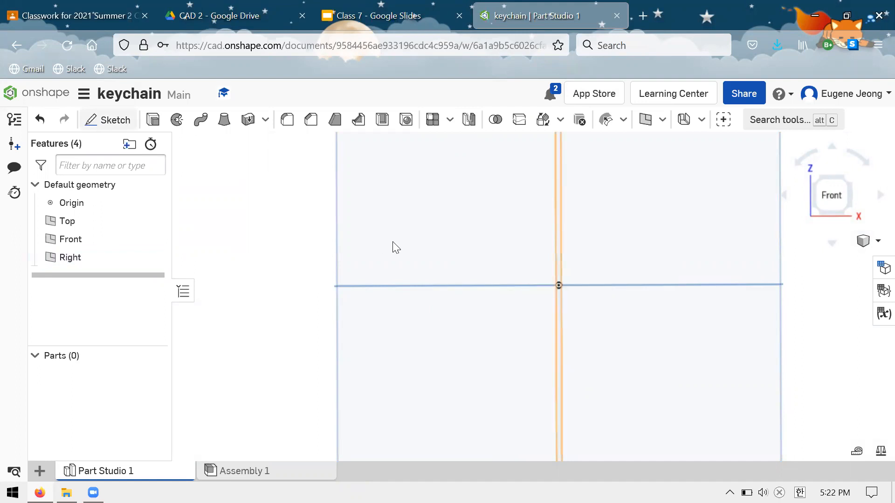
Start a new sketch on the Front plane and draw a corner rectangle about 1.49 in wide from the origin.
key("shift+s")
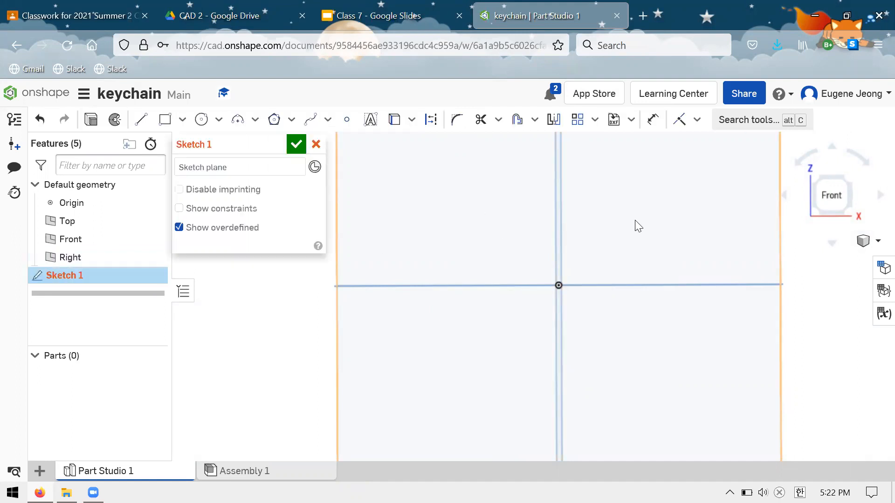
left_click(444, 193)
key("r")
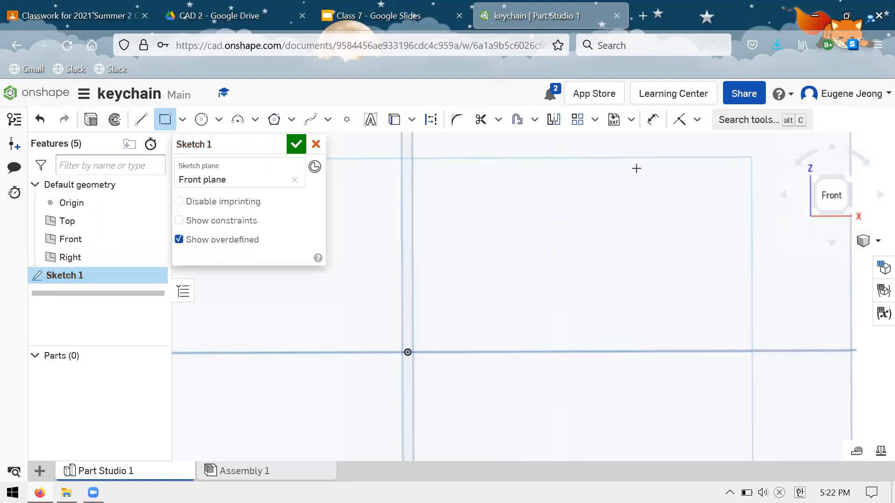
left_click(570, 271)
scroll(560, 276, "up", 3)
scroll(547, 285, "down", 2)
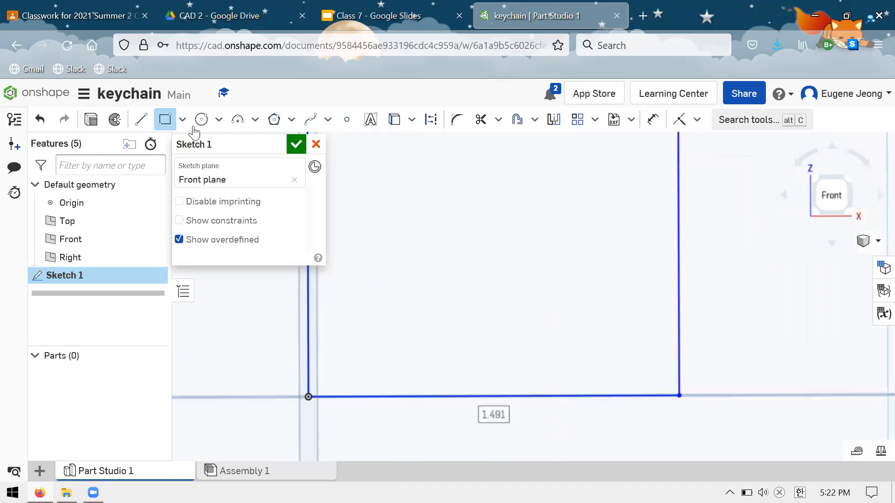
Sketch a small circle inside the rectangle and set its diameter to 0.05 in.
key("c")
left_click(506, 257)
scroll(478, 227, "up", 2)
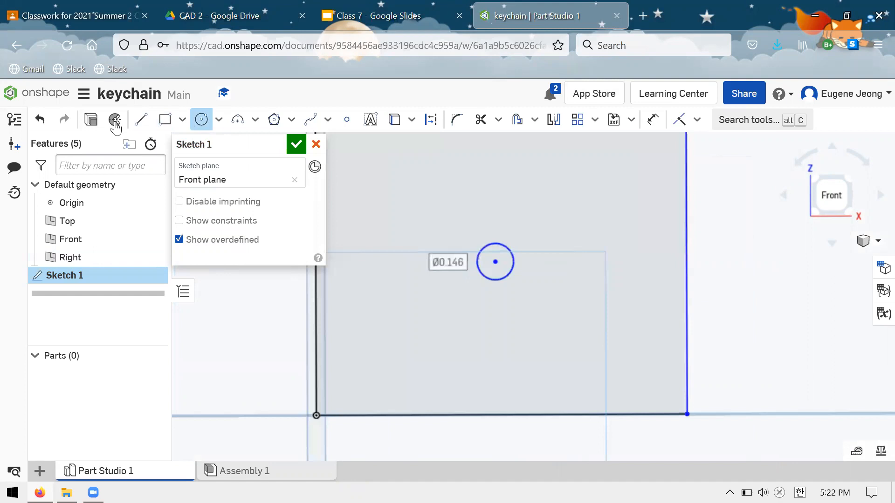
left_click(92, 122)
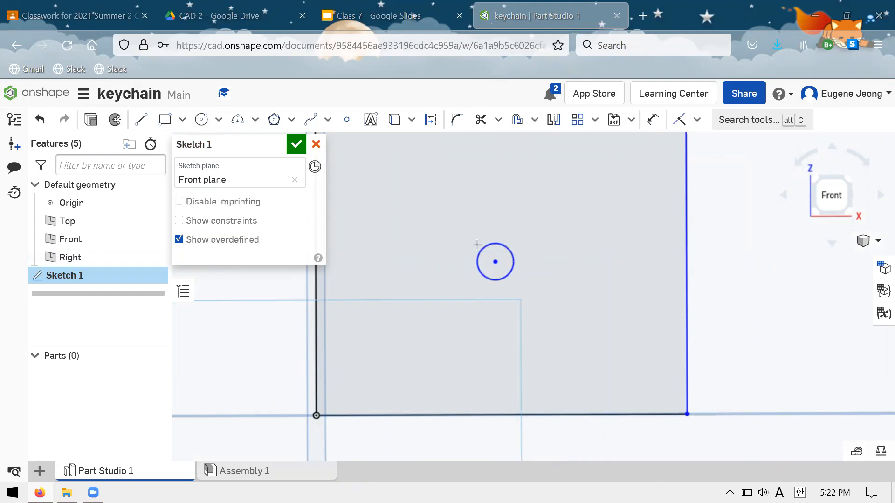
key("d")
left_click(580, 209)
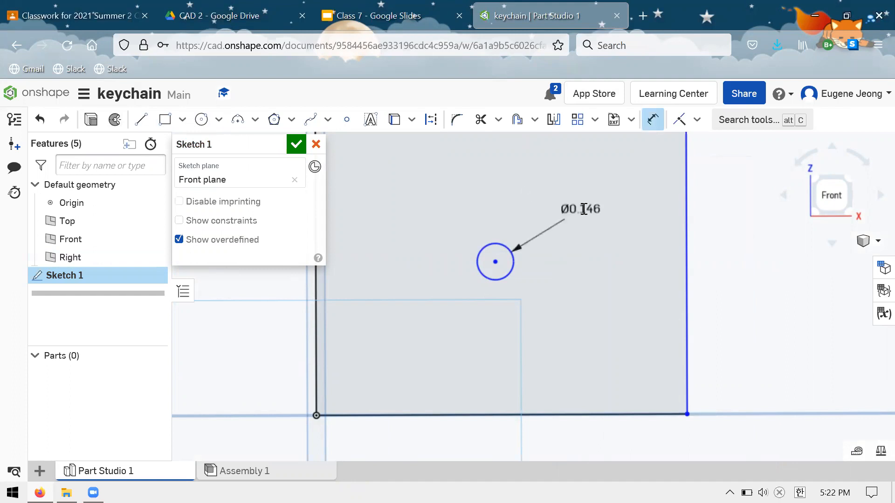
double_click(583, 208)
type("0.05")
key("Return")
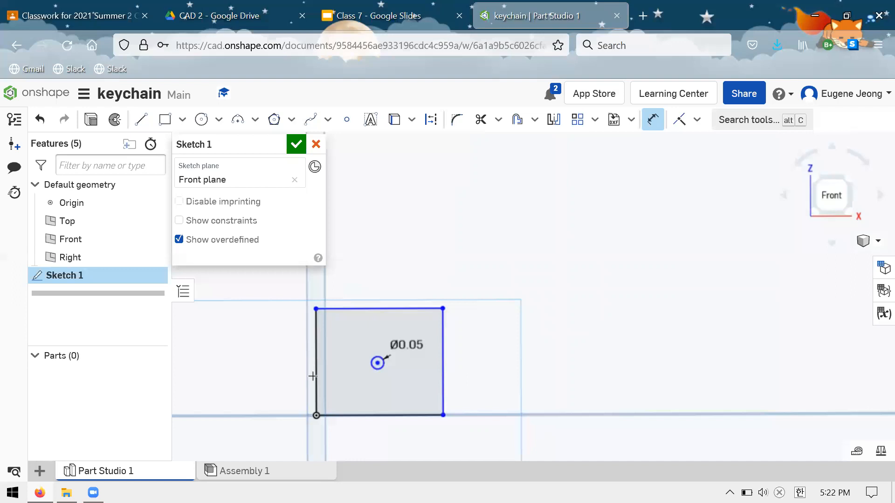
Dimension the rectangle's top edge and set its width to 0.5 in.
scroll(313, 376, "up", 3)
left_click(421, 201)
double_click(422, 201)
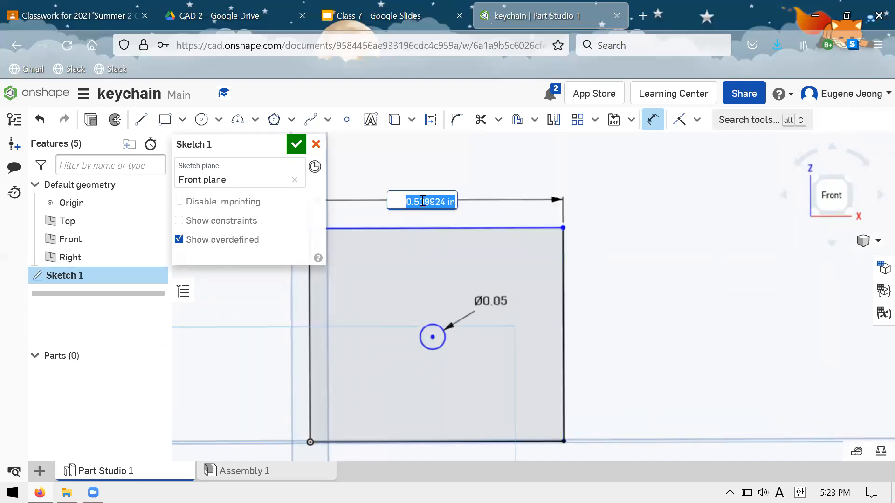
key("BackSpace")
type("0.5")
key("Return")
Set the rectangle's height to 0.25 in and move the small circle near the rectangle's middle.
left_click(560, 310)
left_click(622, 317)
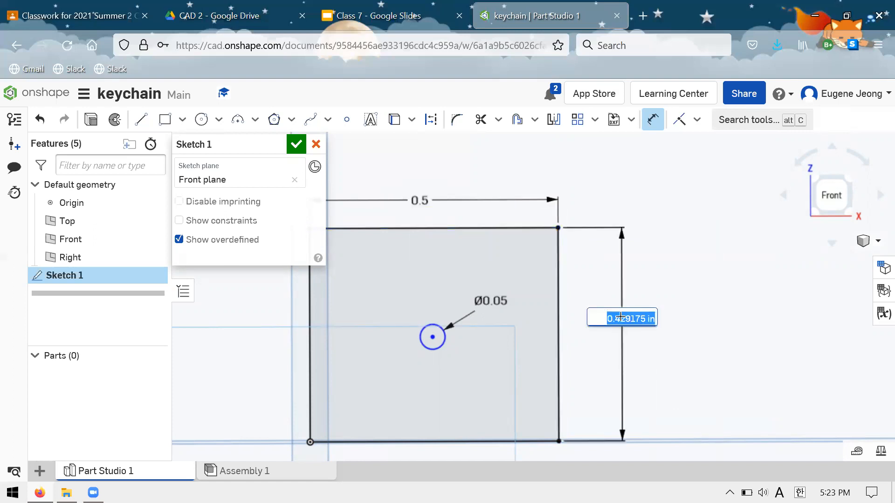
type("0.25")
key("Return")
key("Escape")
left_click_drag(432, 337, 422, 379)
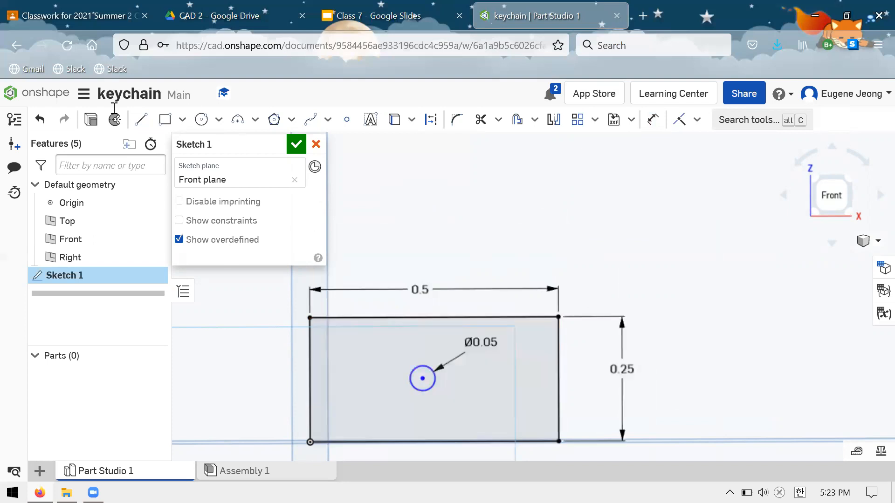
Extrude the rectangle 1 in as a new solid, including the small circle's region.
left_click(92, 123)
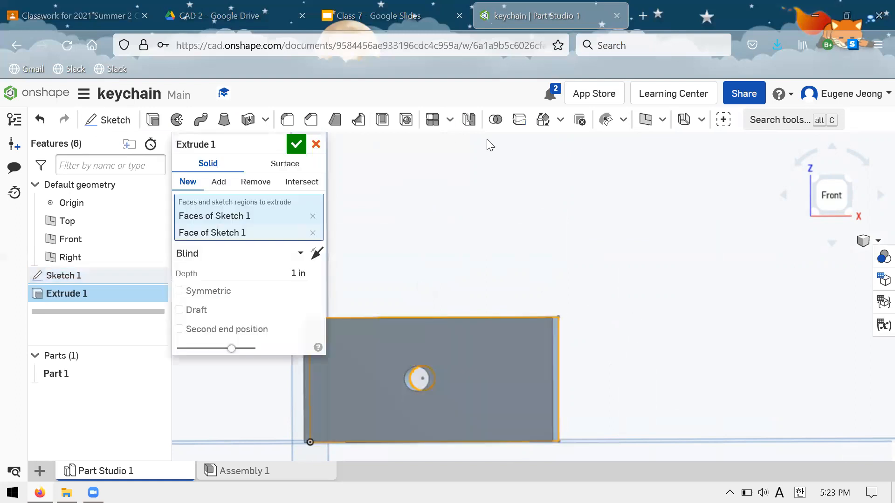
left_click(419, 379)
right_click_drag(415, 375, 476, 304)
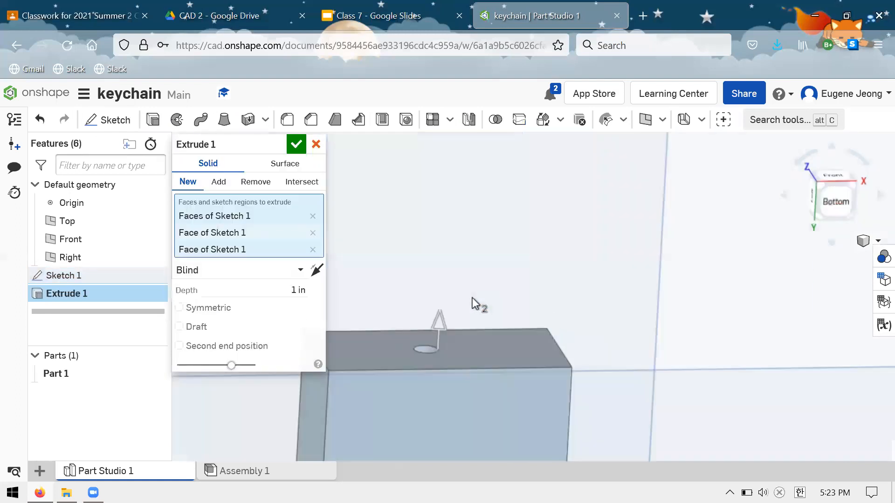
left_click(296, 144)
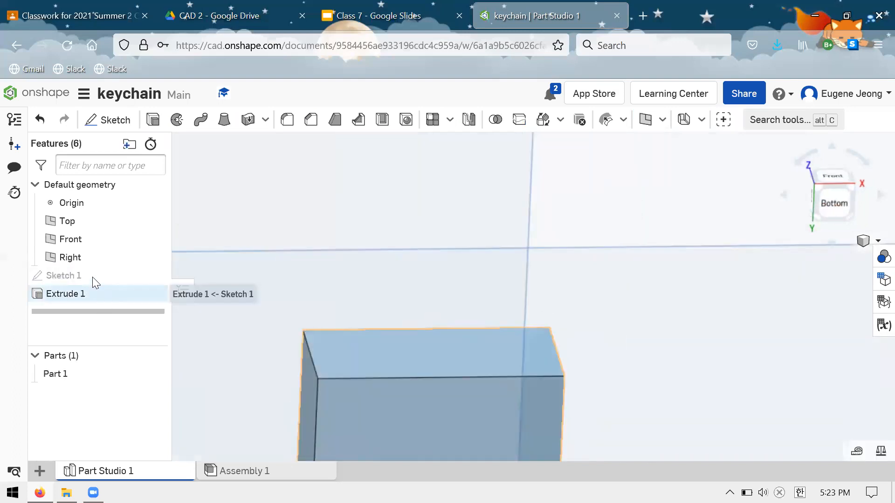
left_click(156, 275)
left_click(153, 120)
scroll(321, 227, "down", 3)
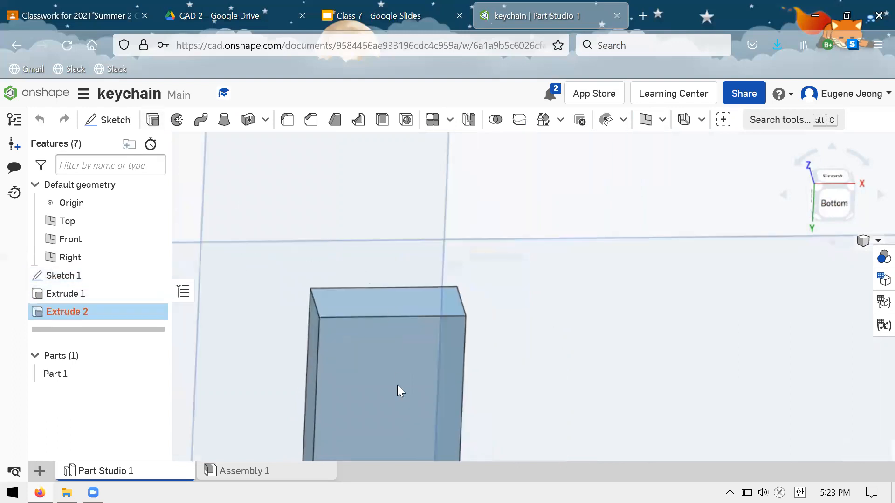
scroll(368, 390, "up", 3)
scroll(376, 330, "down", 2)
left_click(314, 144)
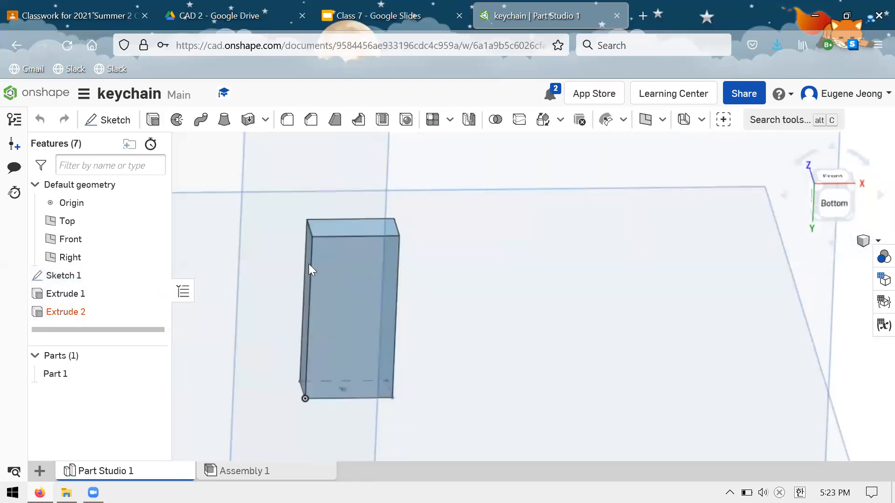
Delete the extruded block and return to the front view of the sketch.
left_click(105, 295)
key("Delete")
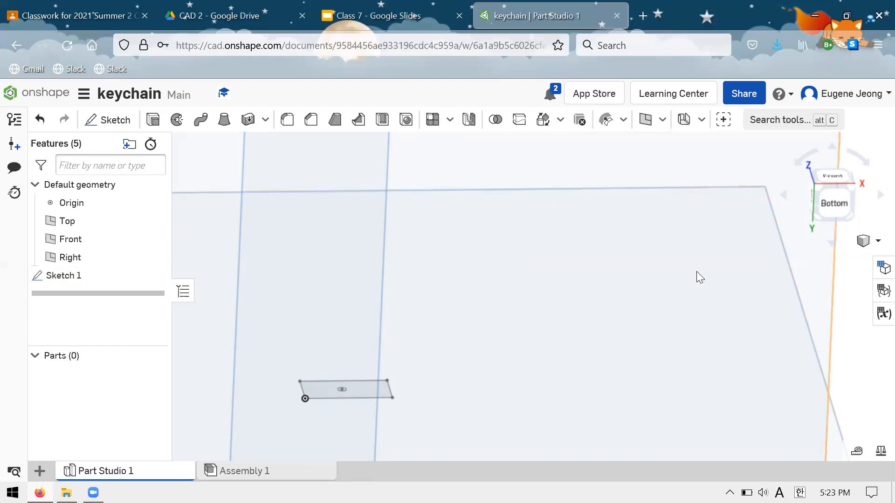
key("shift+1")
scroll(448, 257, "down", 2)
scroll(494, 305, "up", 4)
scroll(405, 278, "up", 3)
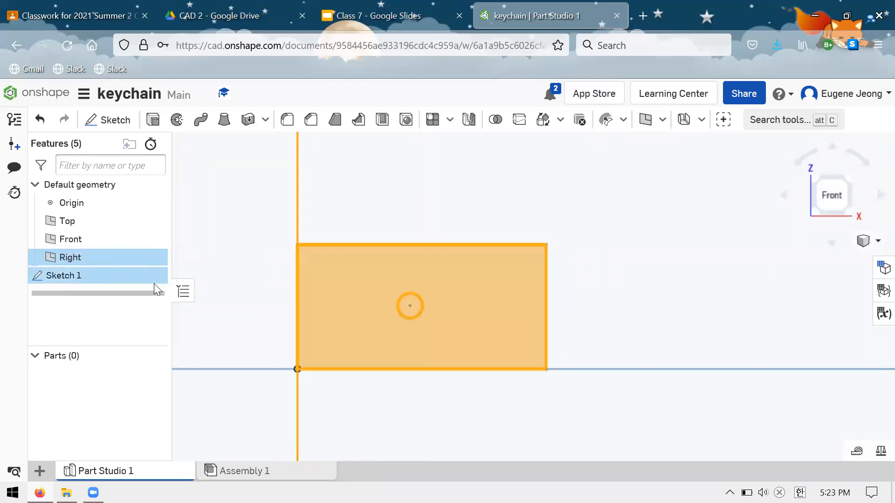
Delete the sketch containing the 0.5 by 0.25 in rectangle and small circle.
double_click(129, 275)
left_click(128, 276)
key("Delete")
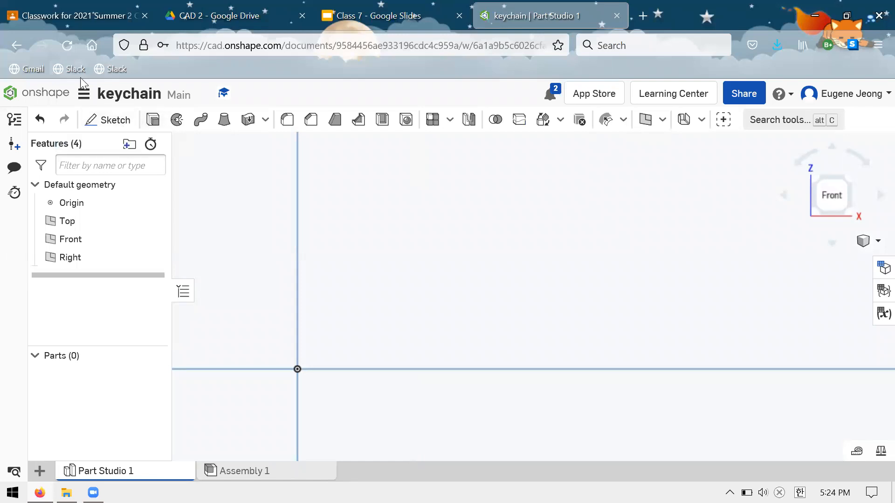
Start a new sketch on the Front plane and draw a rectangle about 0.45 by 0.289 in from the origin.
left_click(110, 120)
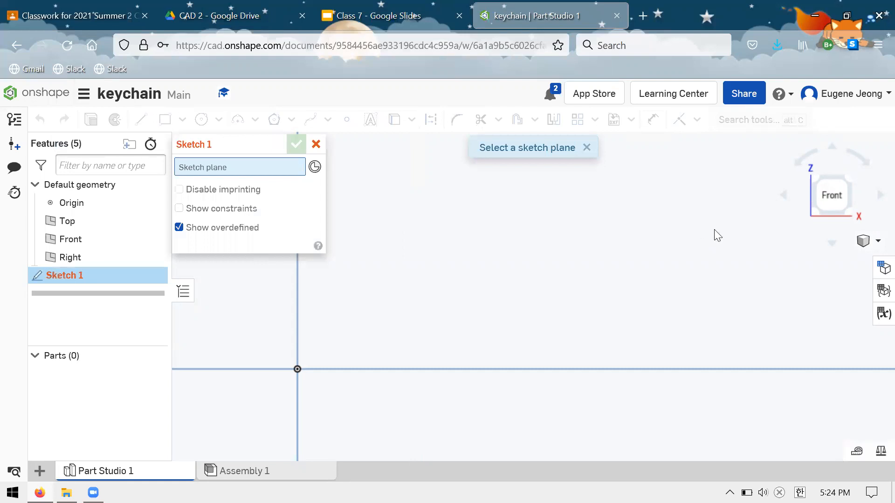
left_click(165, 120)
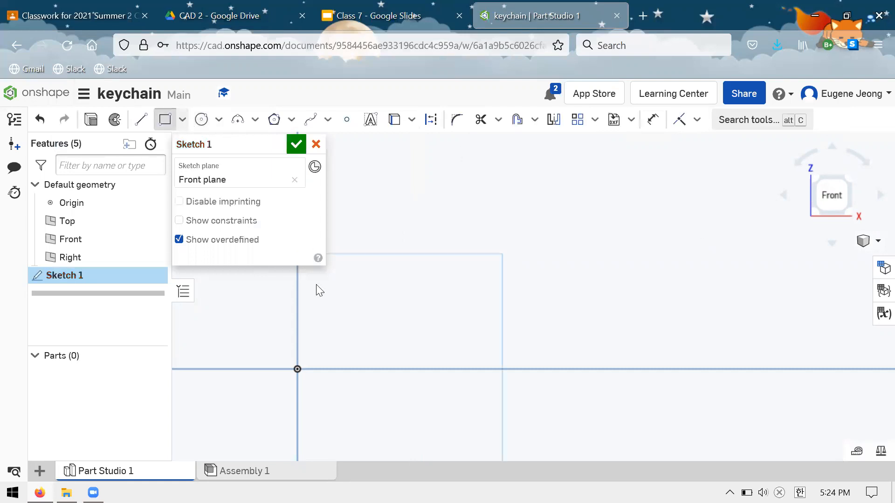
left_click(522, 226)
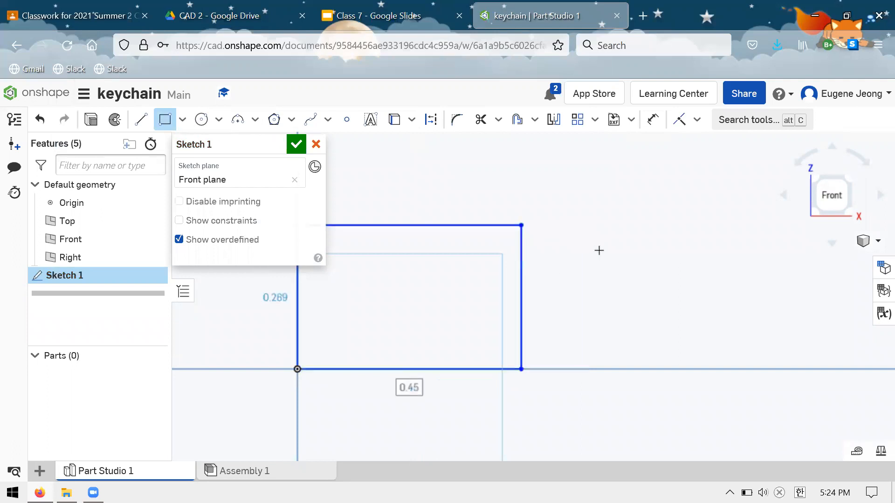
scroll(592, 252, "up", 3)
Sketch two concentric circles, about 0.091 and 0.058 in in diameter, overlapping the rectangle's right edge as a keyring loop.
key("c")
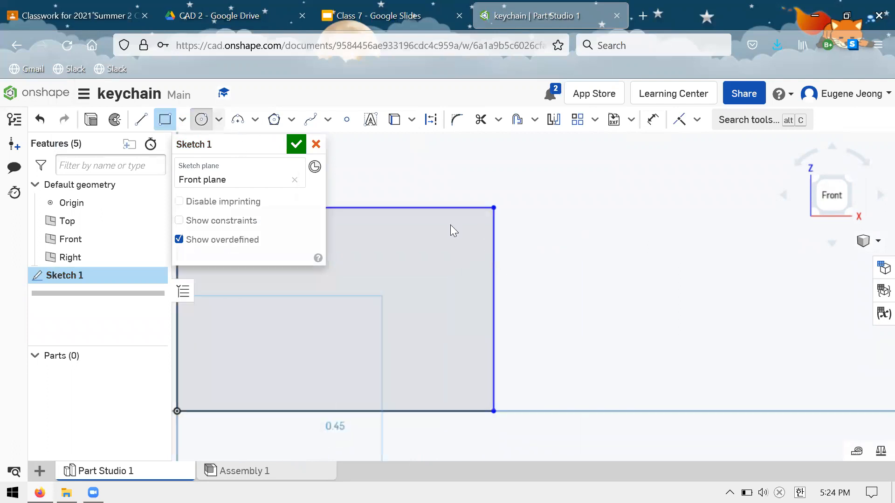
left_click(521, 303)
left_click(545, 284)
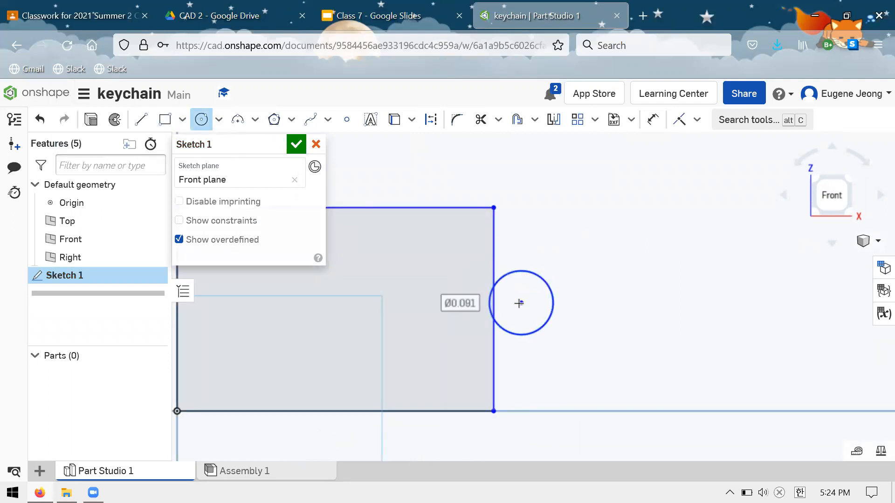
left_click(535, 288)
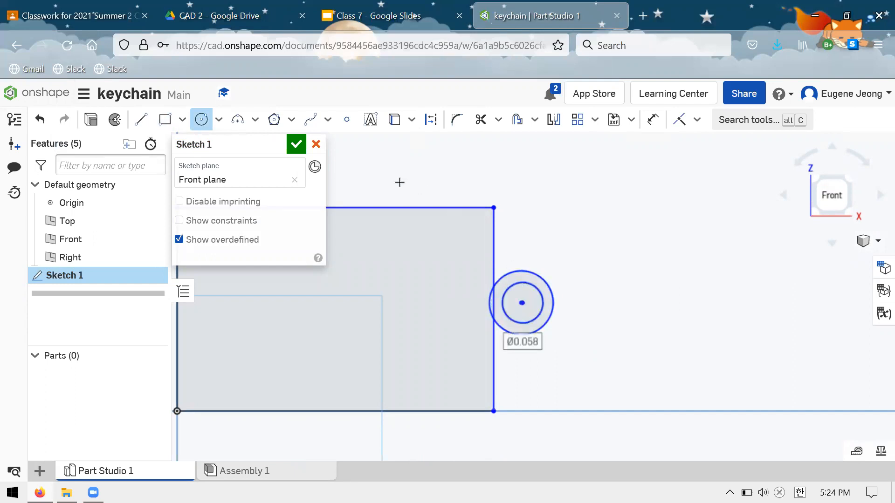
key("Escape")
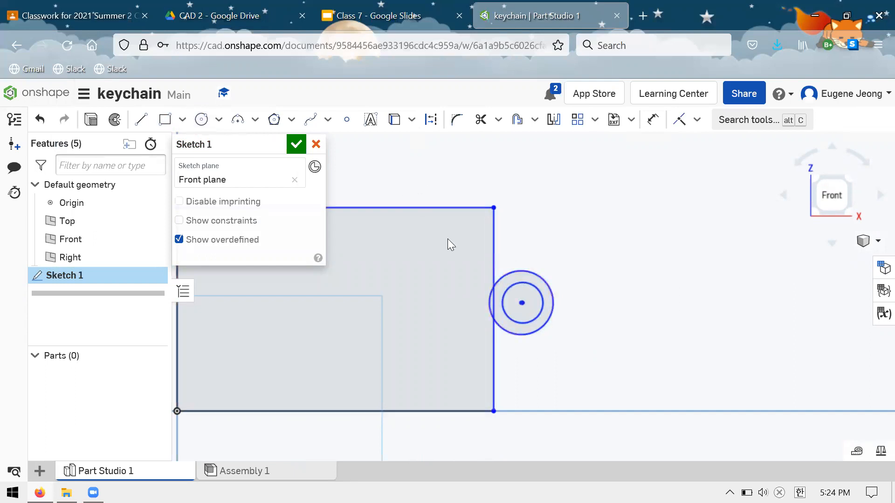
Finish the sketch and extrude the rectangle, the ring and their overlap sliver 1 in as one new solid.
left_click(296, 144)
left_click(153, 125)
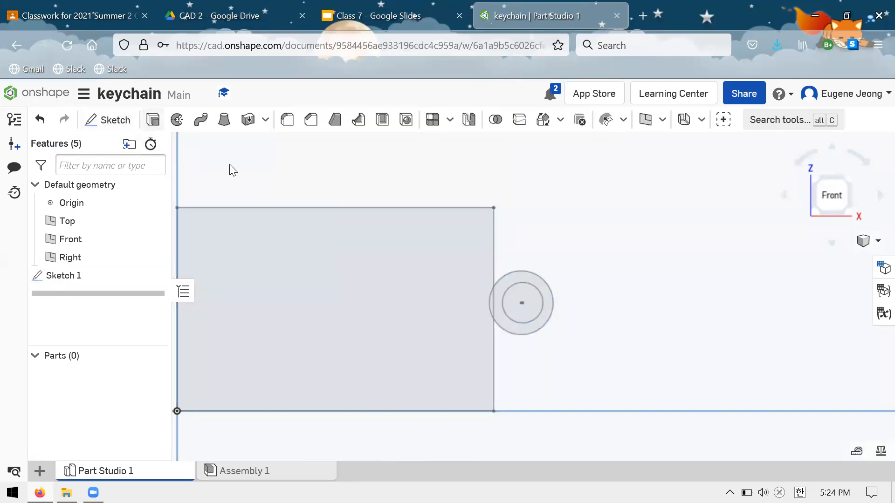
left_click(441, 267)
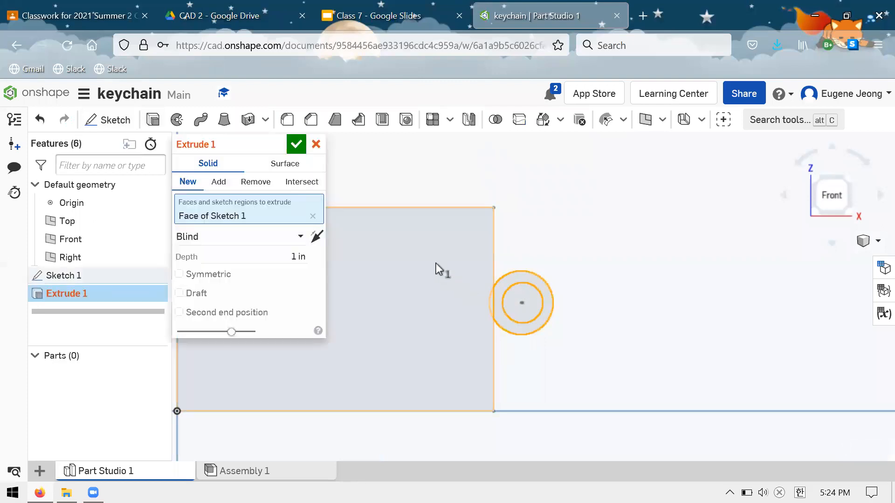
left_click(502, 284)
scroll(494, 301, "down", 2)
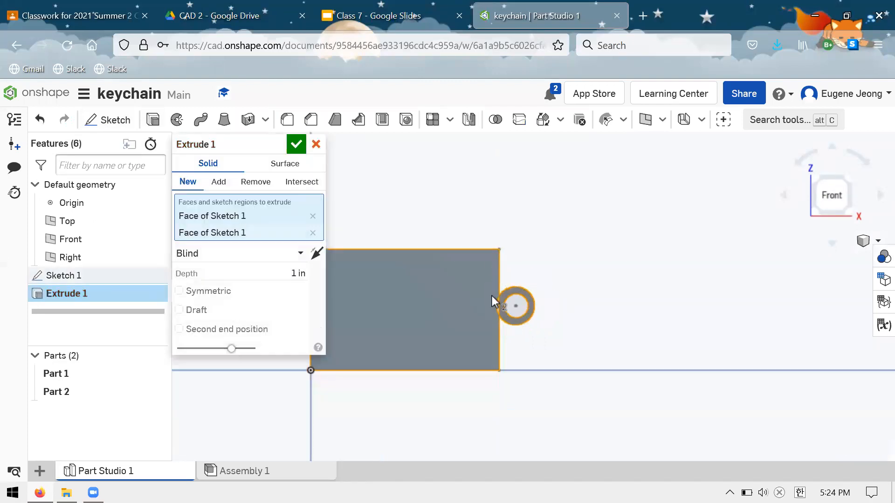
scroll(494, 308, "up", 5)
left_click(487, 314)
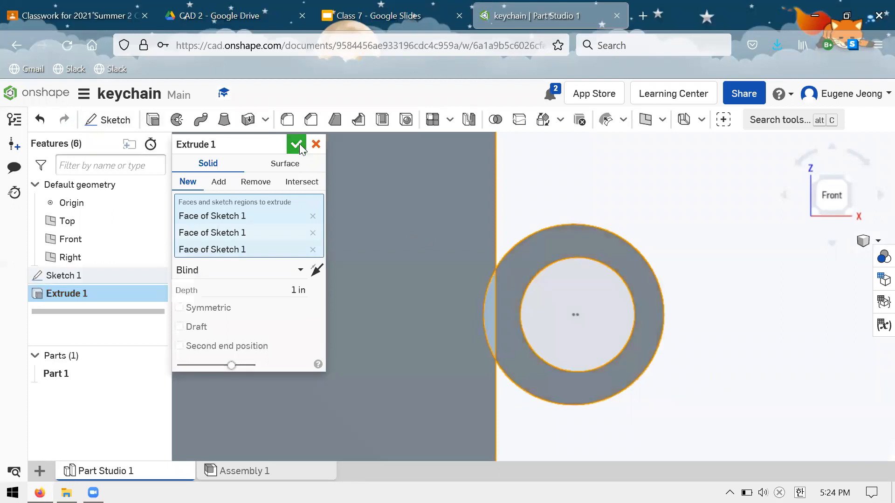
left_click(298, 145)
Fillet the two edges where the keyring loop meets the block with a 0.1 in radius.
left_click(287, 119)
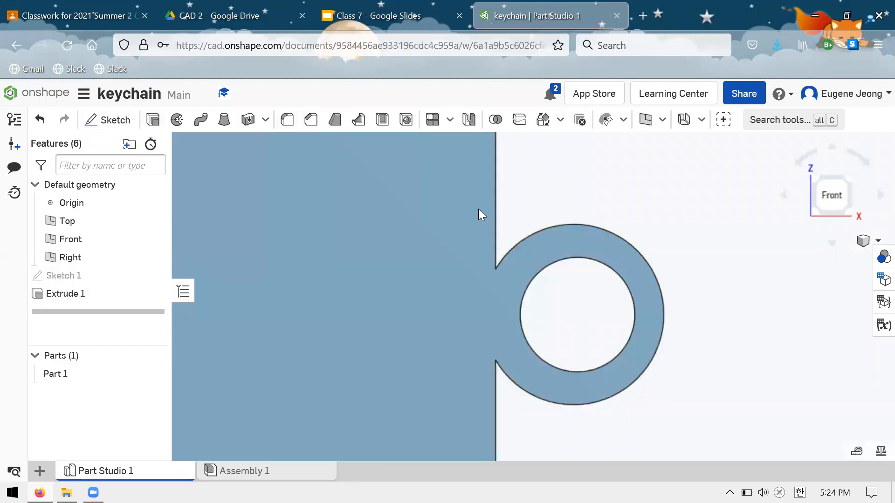
right_click_drag(478, 208, 530, 324)
left_click(500, 344)
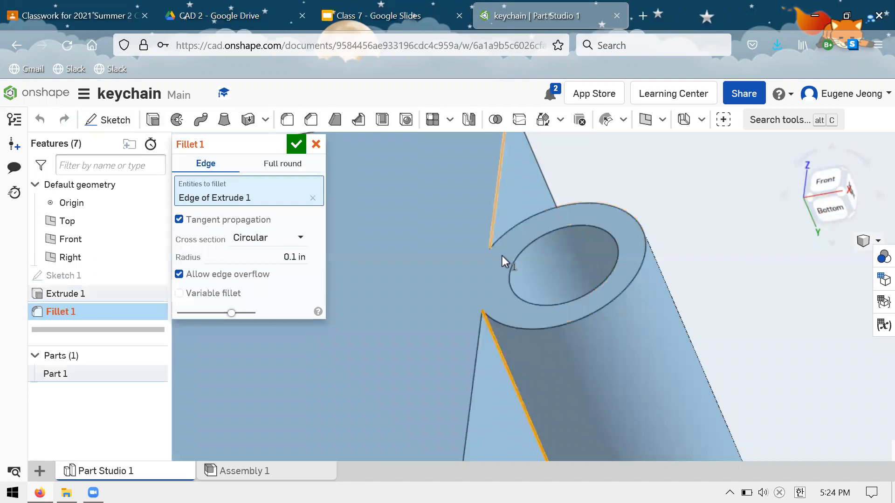
key("shift+5")
right_click_drag(518, 215, 508, 212)
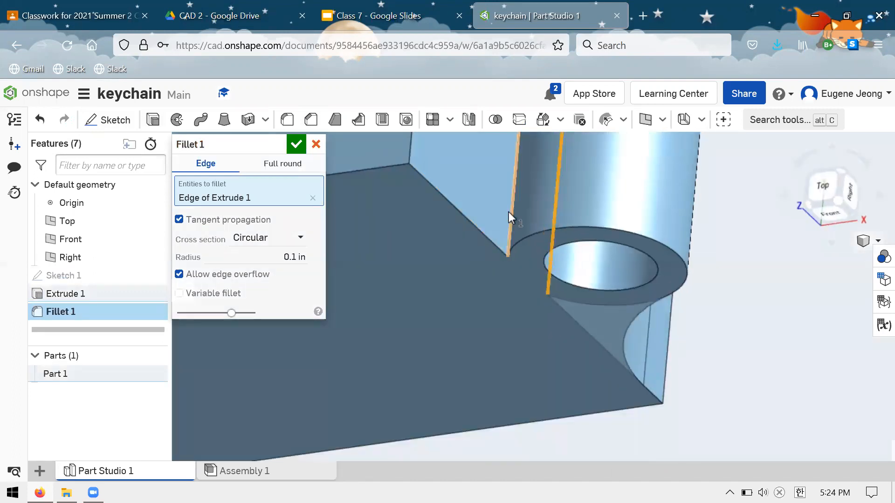
left_click(508, 211)
right_click_drag(507, 177, 435, 206)
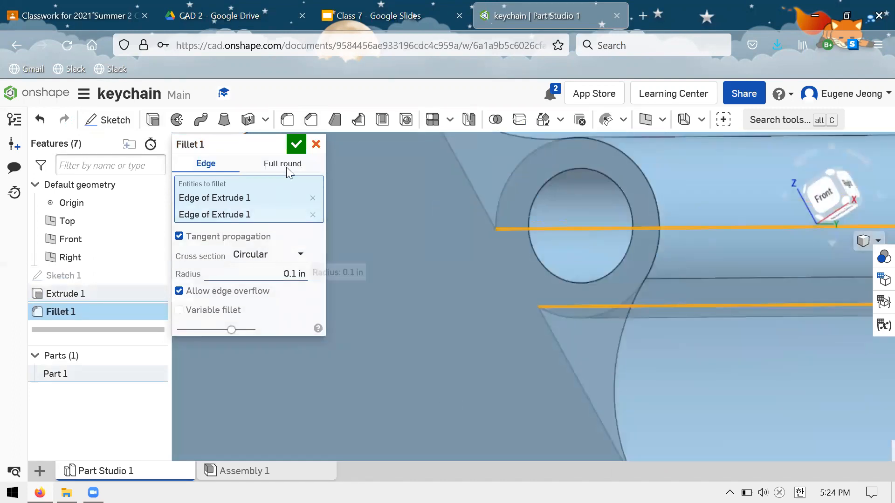
left_click(295, 144)
Examine the wall thickness between the keyring hole and the loop's outer edge, and the part's overall front shape.
right_click_drag(326, 204, 491, 201)
scroll(492, 201, "up", 5)
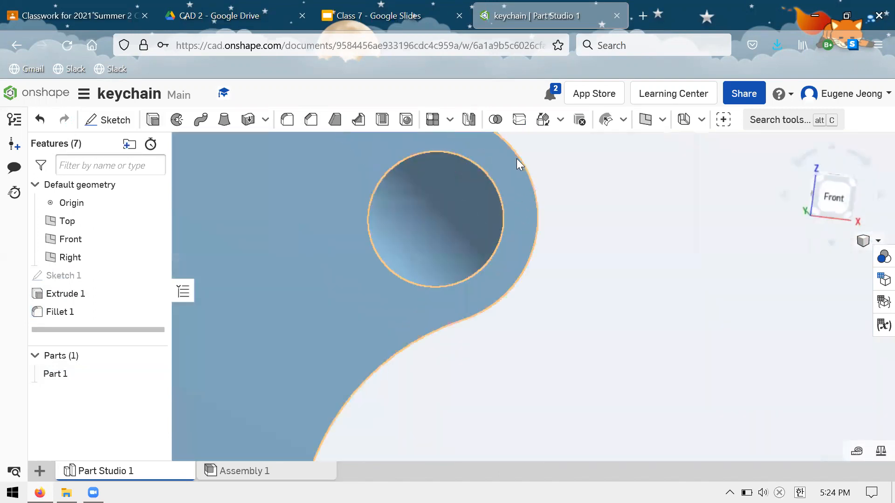
left_click(512, 193)
left_click(502, 199)
left_click(503, 199)
left_click(535, 182)
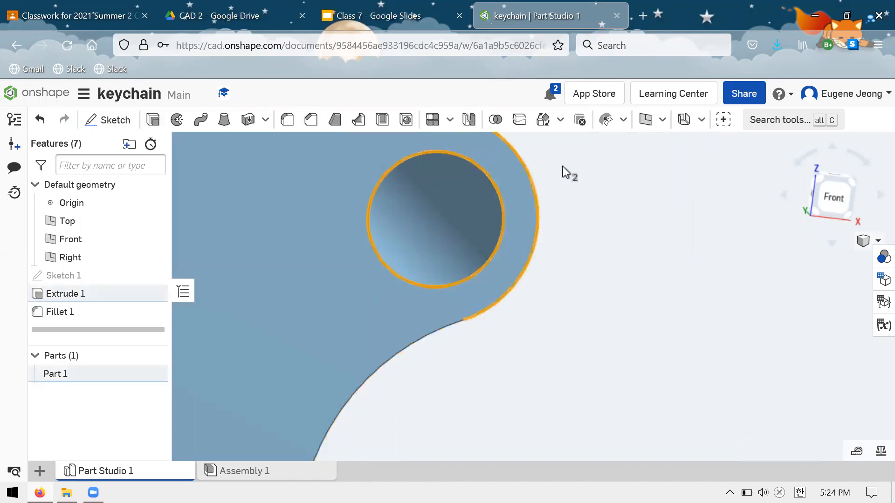
left_click(563, 231)
scroll(564, 232, "up", 4)
scroll(574, 227, "down", 3)
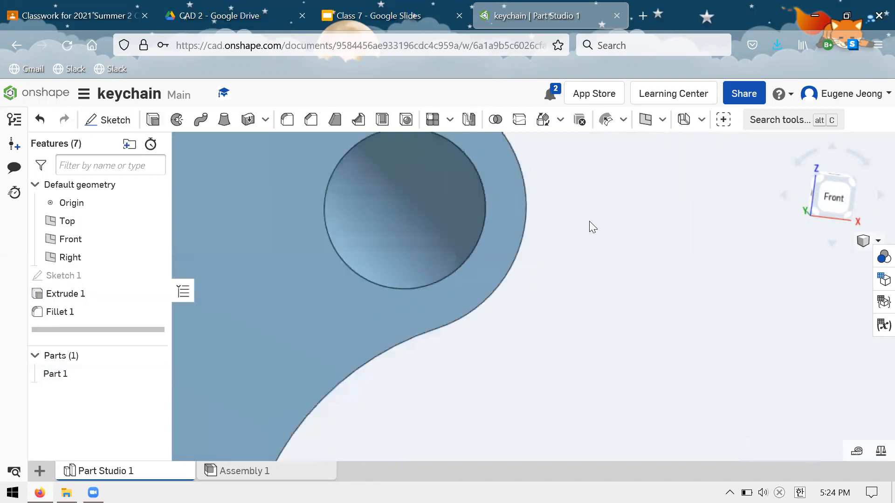
key("shift+1")
scroll(573, 266, "down", 5)
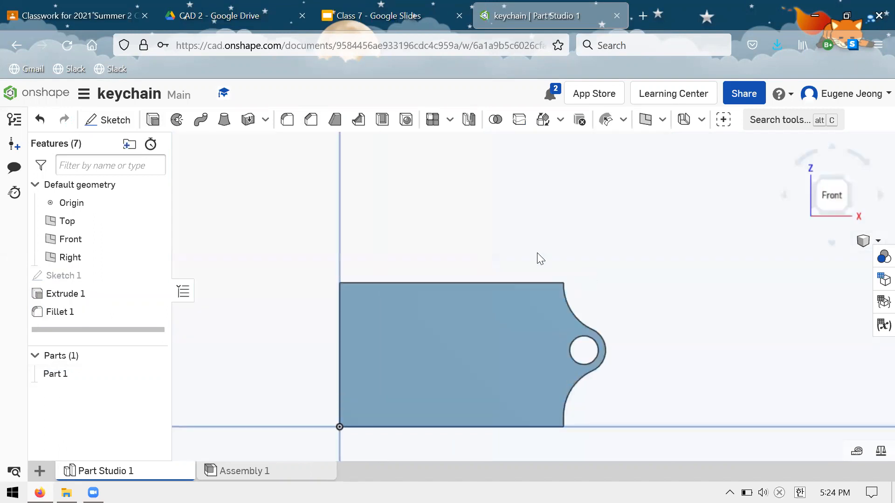
scroll(522, 279, "down", 4)
scroll(506, 305, "up", 2)
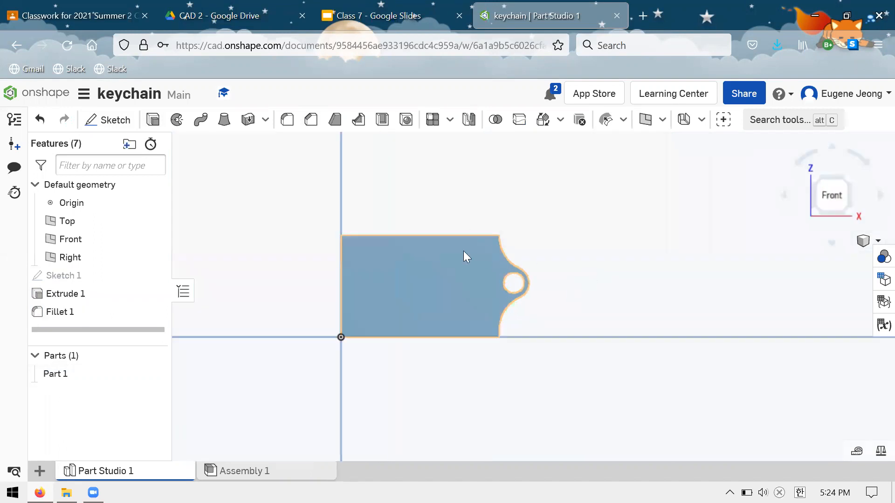
left_click(522, 291)
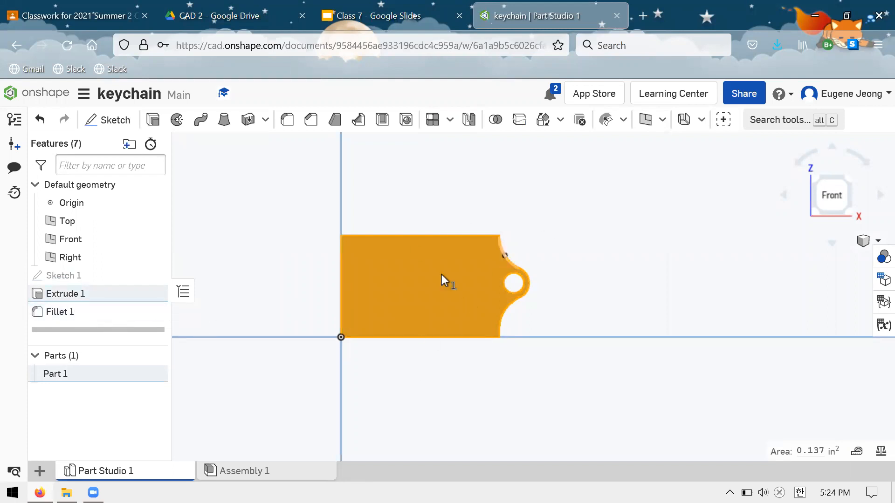
left_click(423, 357)
Edit the base sketch, making the two loop circles share one centre and shifting them slightly toward the rectangle.
right_click(77, 278)
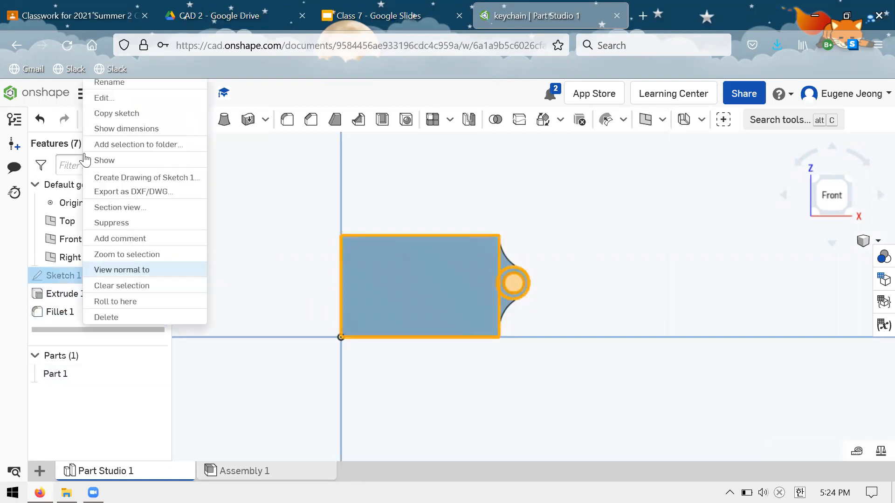
left_click(99, 98)
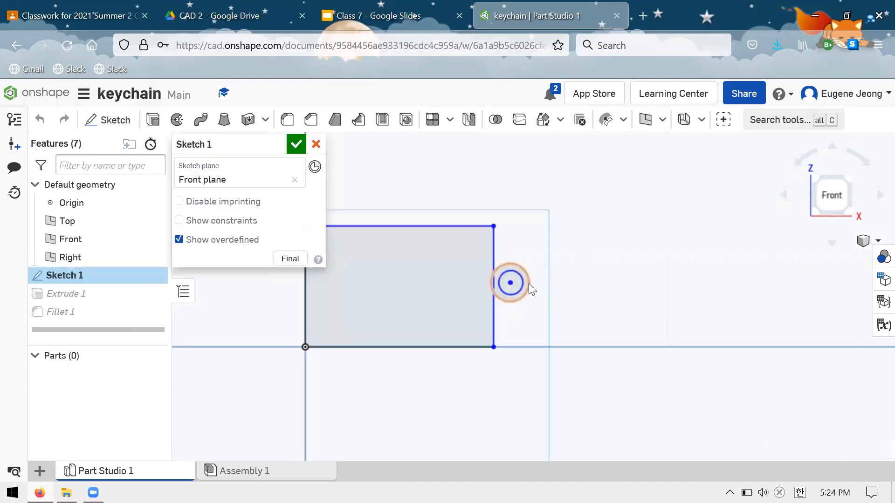
scroll(517, 307, "up", 2)
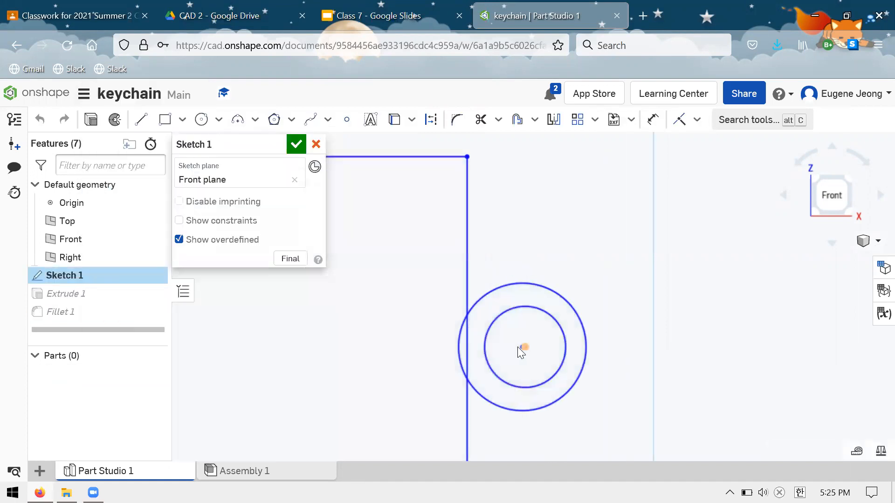
left_click_drag(522, 350, 522, 347)
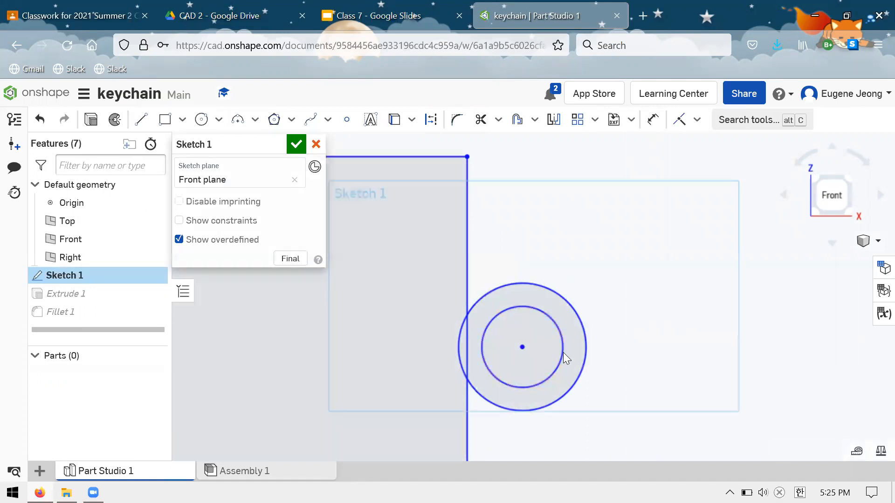
mouse_move(509, 338)
left_mouse_down()
mouse_move(509, 352)
mouse_move(559, 348)
mouse_move(492, 347)
mouse_move(519, 348)
left_mouse_up()
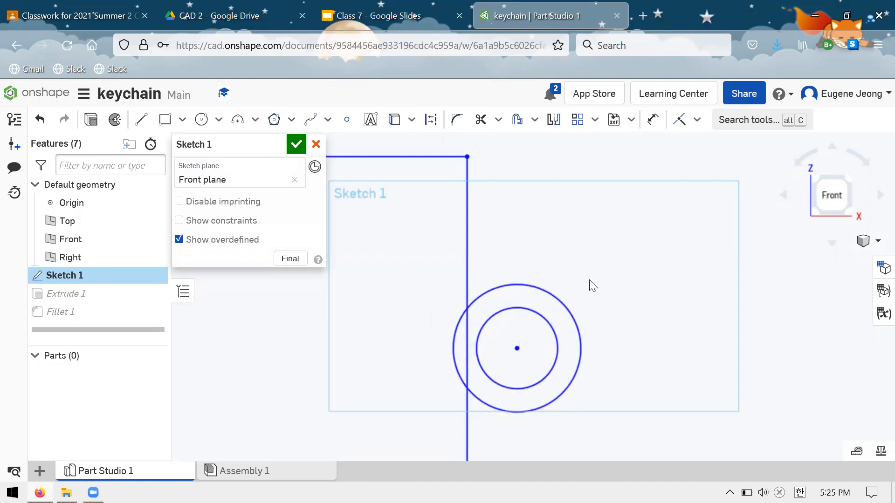
Move the loop circles onto the rectangle's upper-right corner so they overlap it.
scroll(582, 265, "down", 6)
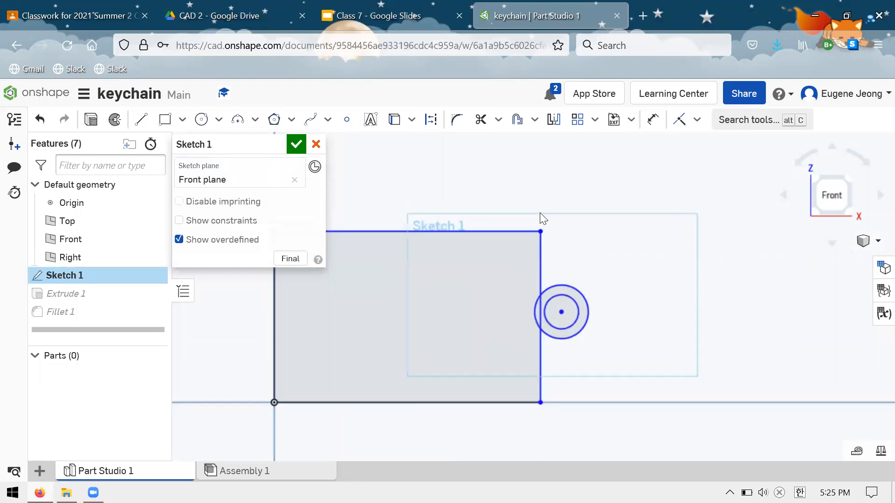
scroll(541, 215, "up", 3)
left_click_drag(553, 232, 567, 217)
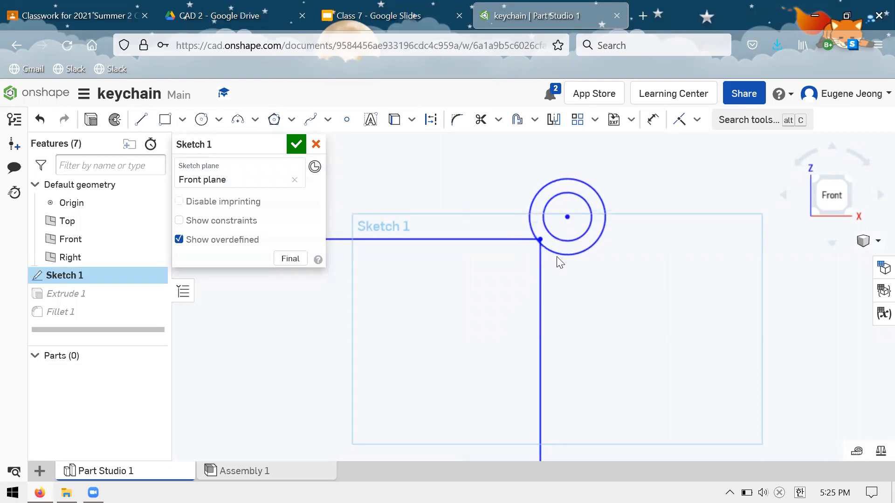
Delete the loop circles and all the rectangle's lines from the sketch.
scroll(559, 262, "down", 3)
left_click_drag(514, 180, 496, 193)
key("Delete")
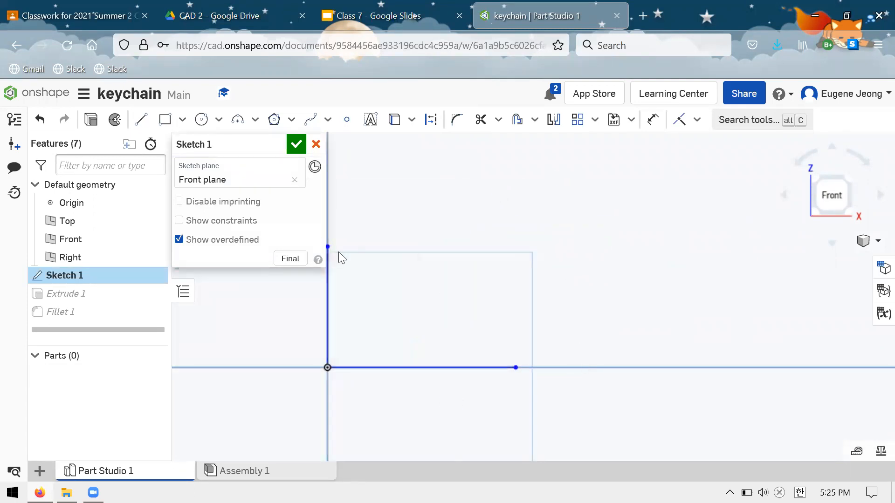
left_click_drag(509, 404, 262, 285)
key("Delete")
Sketch a larger corner rectangle from the origin, about 0.62 by 0.447 in.
left_click(148, 119)
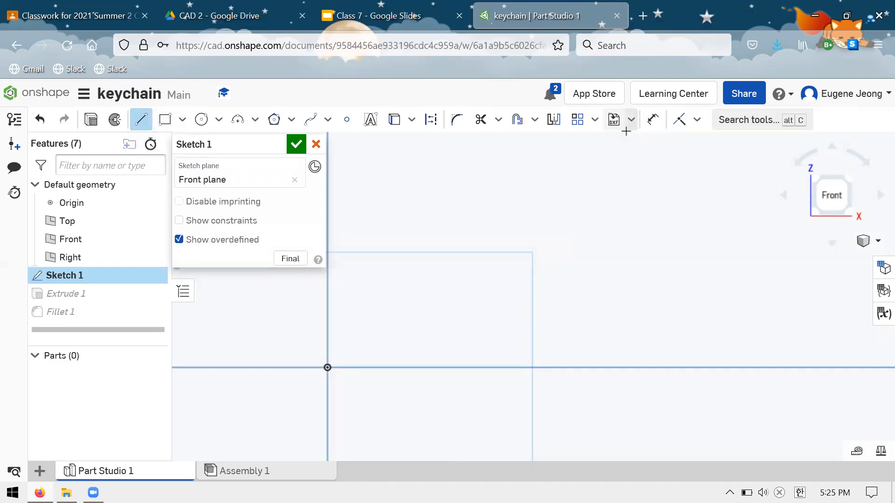
left_click(165, 122)
left_click(328, 368)
left_click(587, 180)
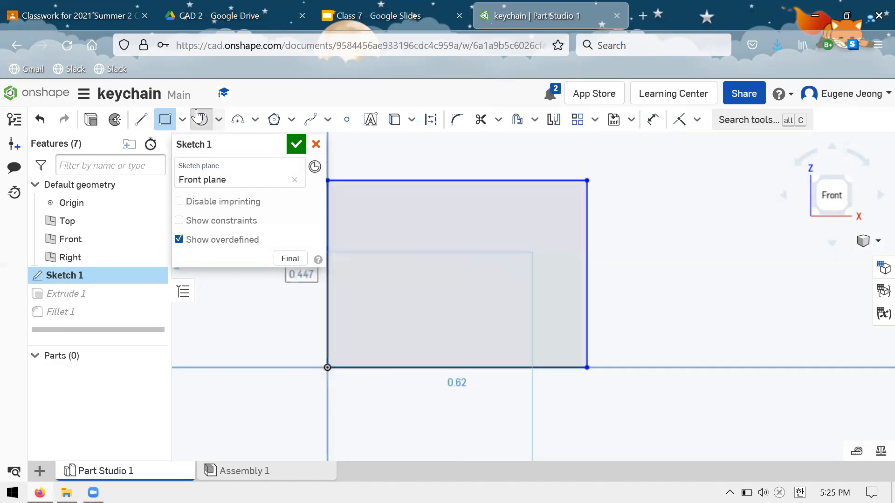
Sketch two concentric circles inside the rectangle, about 0.182 and 0.147 in in diameter.
left_click(200, 118)
left_click(477, 261)
left_click(505, 234)
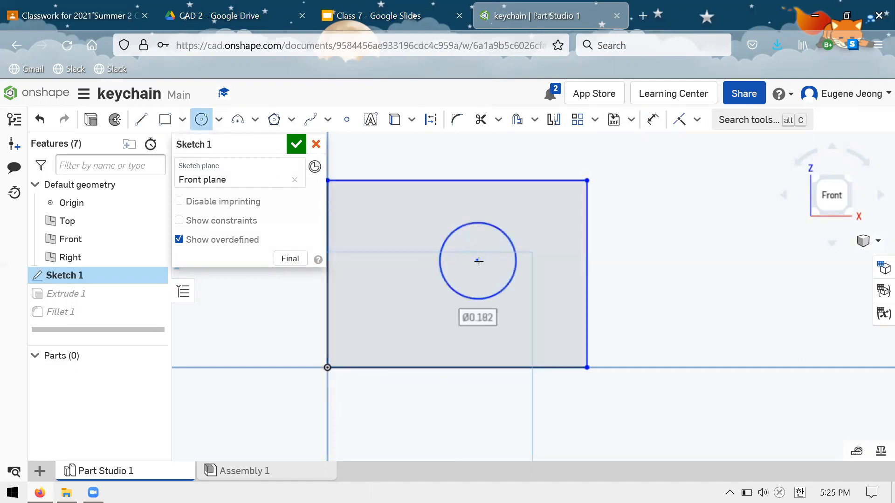
left_click(478, 261)
left_click(480, 230)
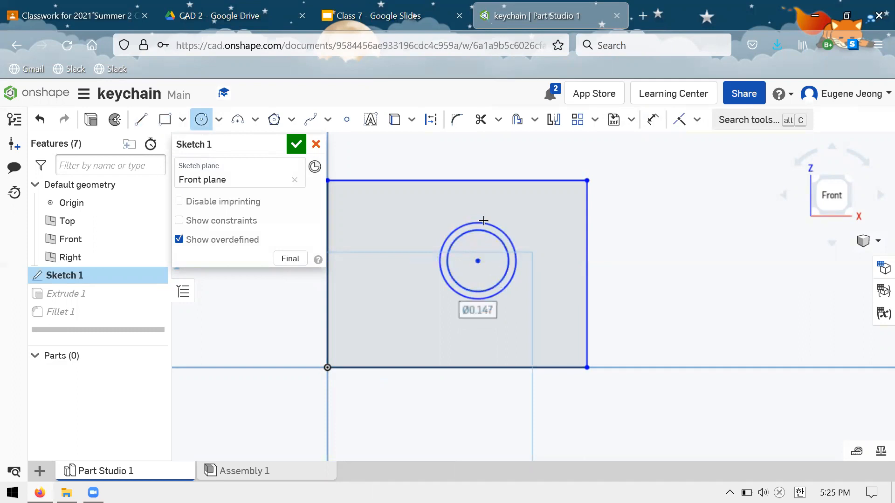
key("Escape")
Move the concentric circles onto the rectangle's upper-right corner, and cancel the sketch edit.
mouse_move(664, 222)
left_mouse_down()
mouse_move(571, 200)
mouse_move(729, 166)
mouse_move(551, 266)
mouse_move(679, 209)
mouse_move(685, 215)
mouse_move(608, 150)
mouse_move(592, 150)
mouse_move(607, 179)
mouse_move(610, 153)
left_mouse_up()
scroll(531, 294, "up", 2)
scroll(529, 280, "down", 4)
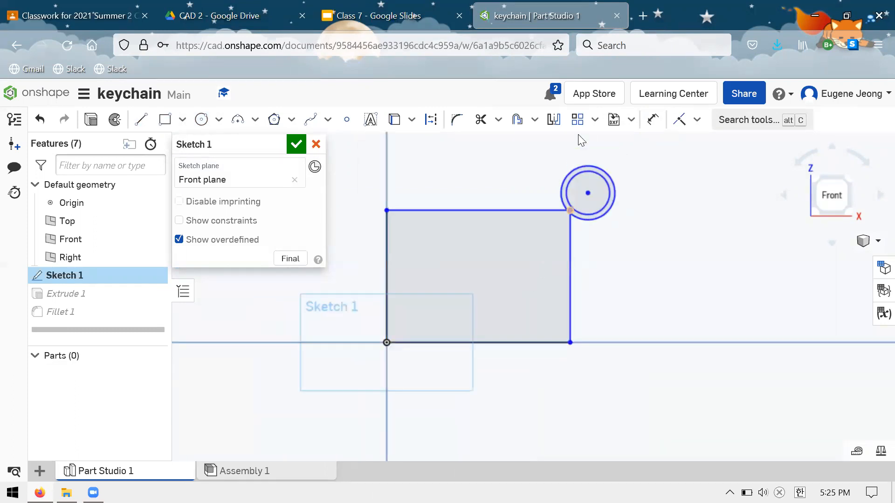
scroll(577, 140, "up", 2)
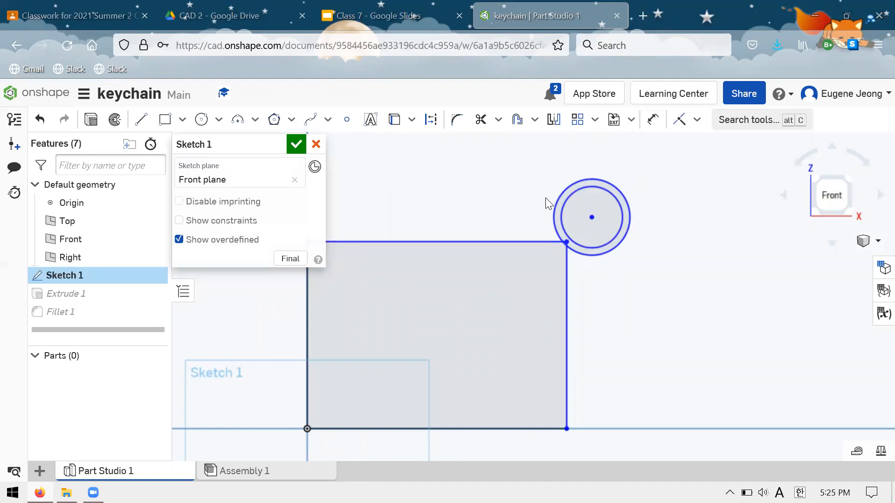
left_click(316, 144)
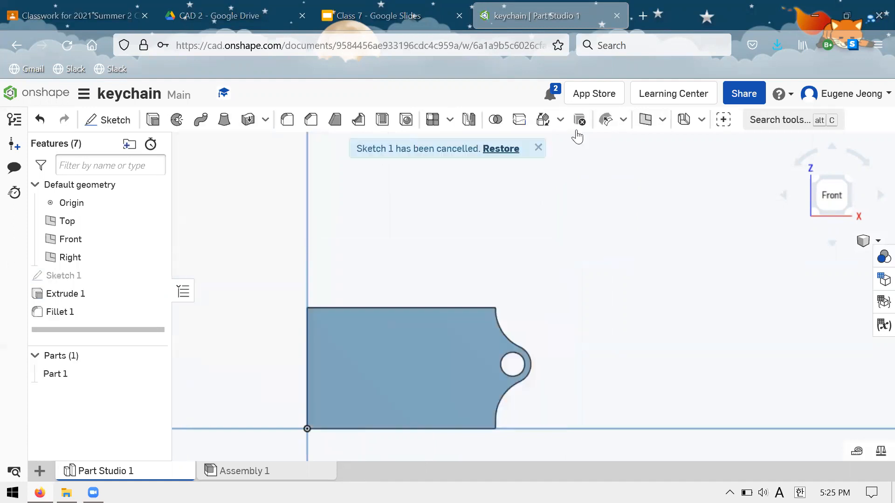
Delete the fillet and extrude features, keeping only the base sketch.
left_click_drag(102, 310, 96, 294)
right_click(96, 294)
left_click(101, 278)
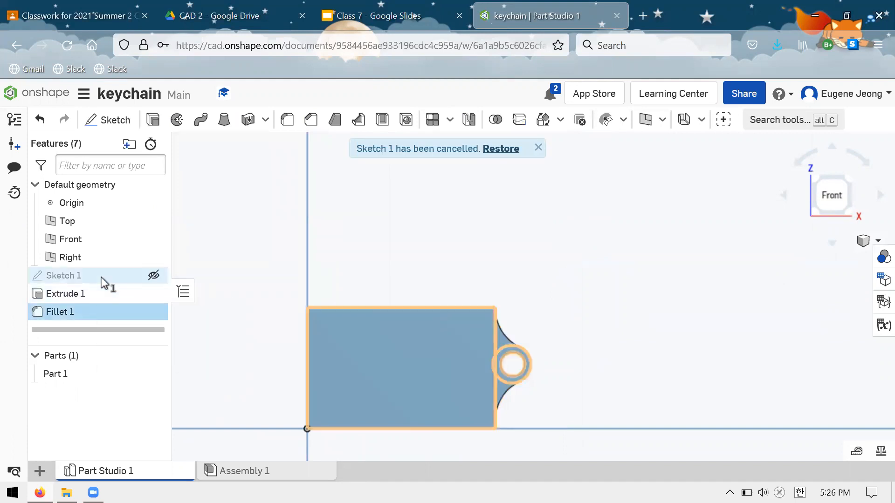
left_click(319, 270)
scroll(336, 268, "down", 8)
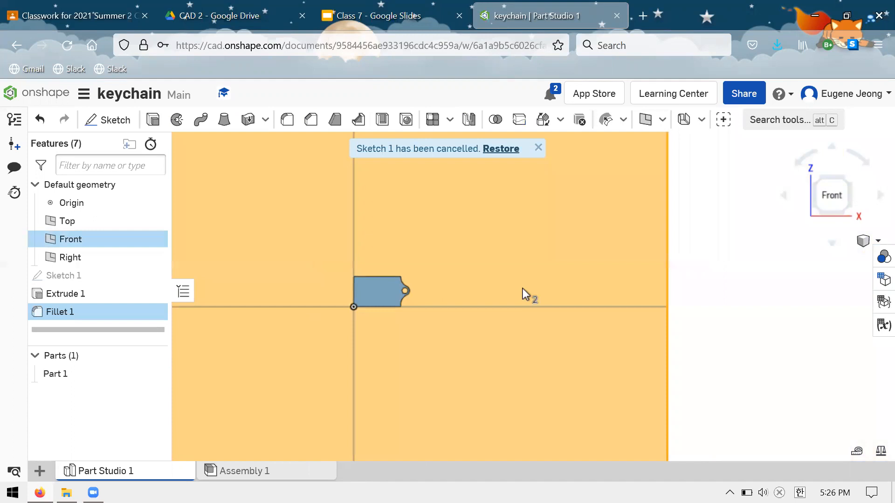
left_click(618, 274)
scroll(375, 274, "down", 4)
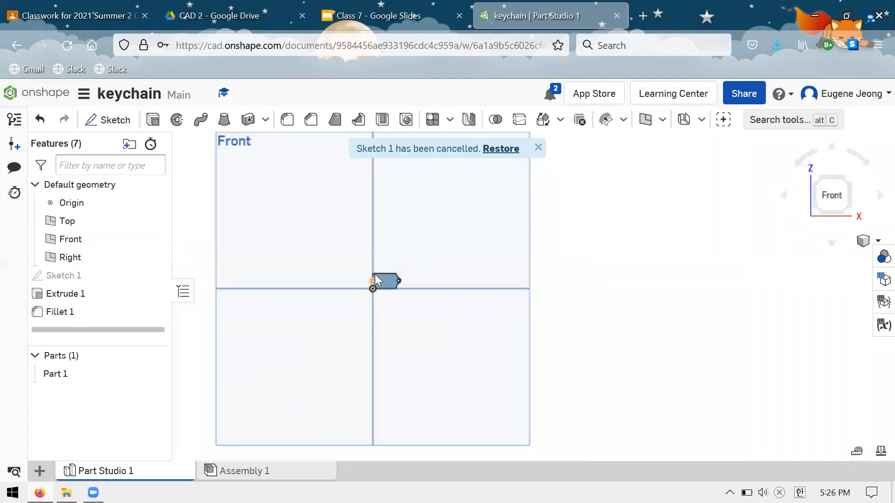
left_click(125, 313)
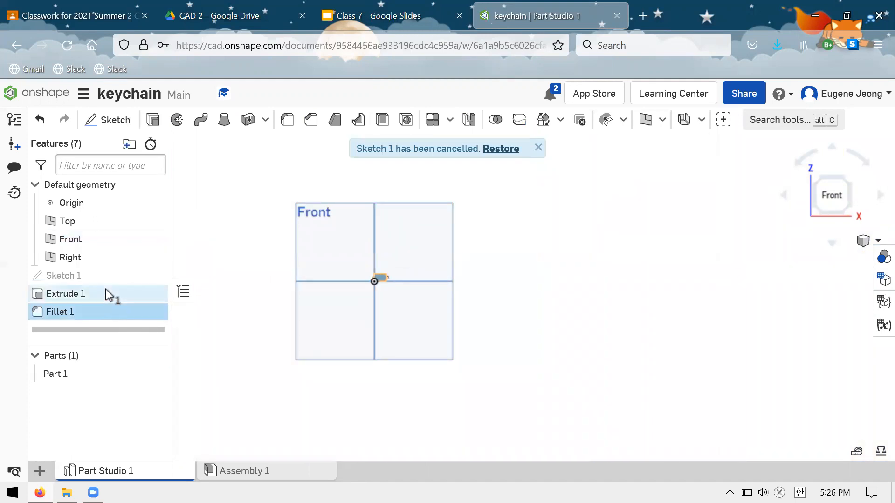
left_click(107, 294, "shift")
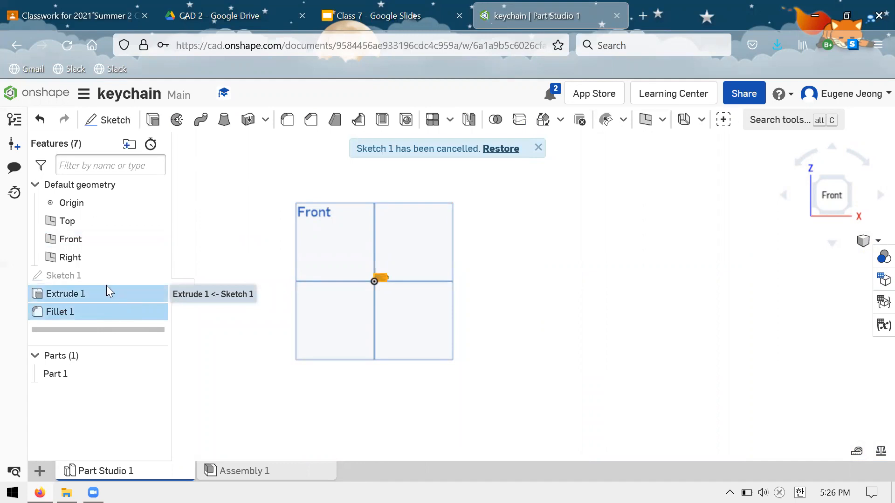
key("Delete")
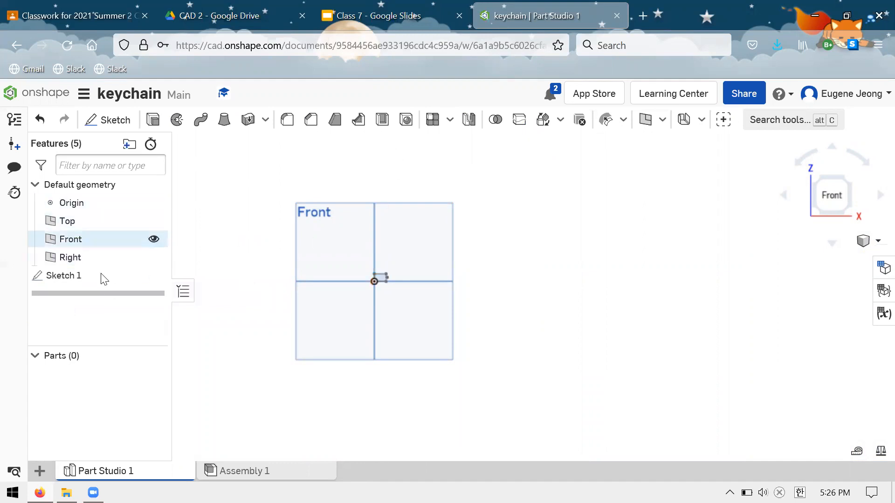
Delete the remaining base sketch from the keychain part studio.
left_click(95, 275)
key("Delete")
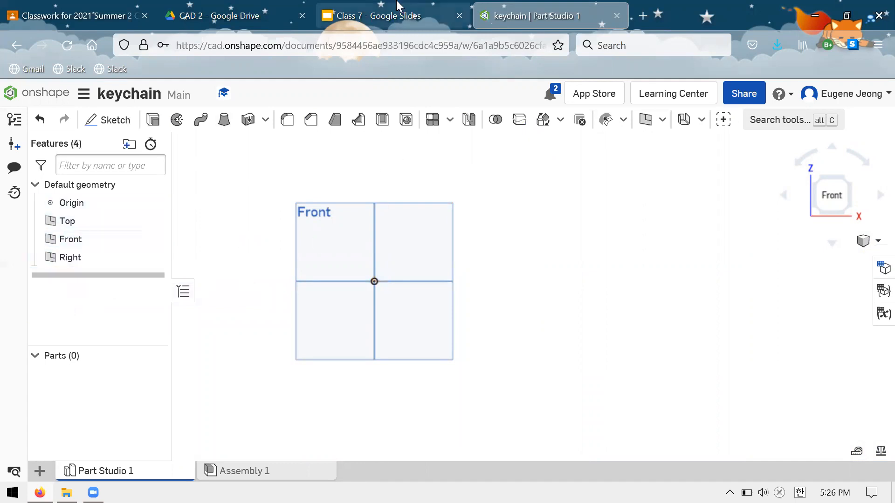
Switch to the Class 7 presentation in Google Slides and go through the Project 3 - Key Chain and On to Onshape! slides.
left_click(391, 19)
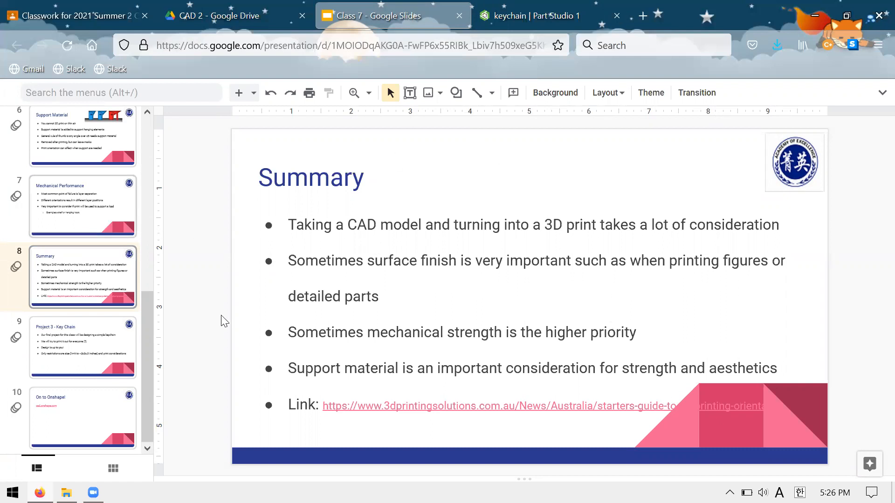
key("Down")
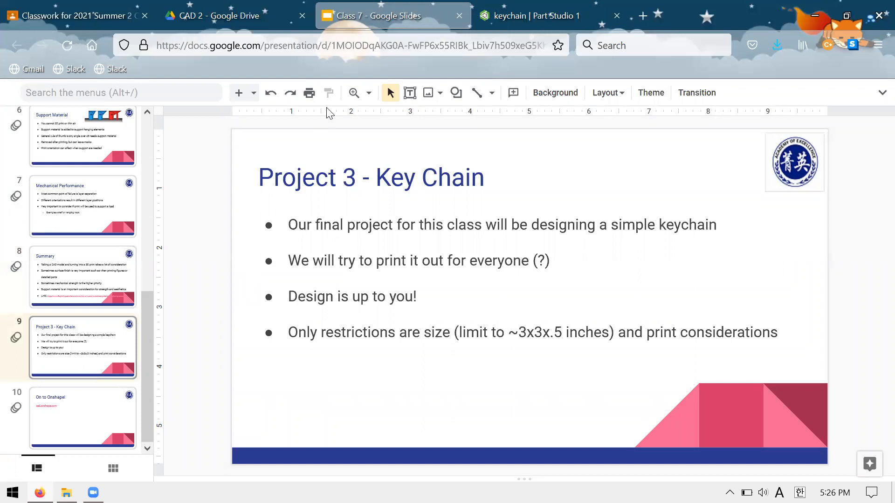
key("Down")
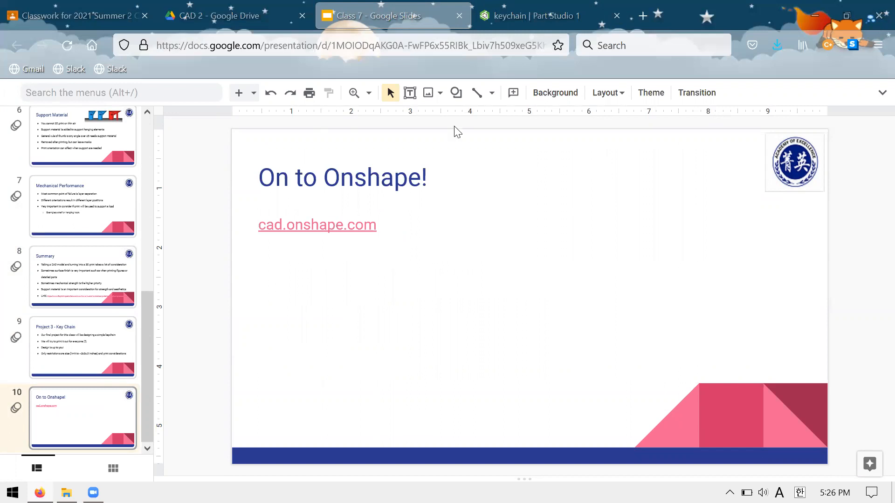
Switch to Google Classroom, close the Compressed_Air_Engine_Drawings.pdf preview and open the Stream of the 2021 Summer 2 CAD & 3D Printing Level 2 class.
left_click(265, 5)
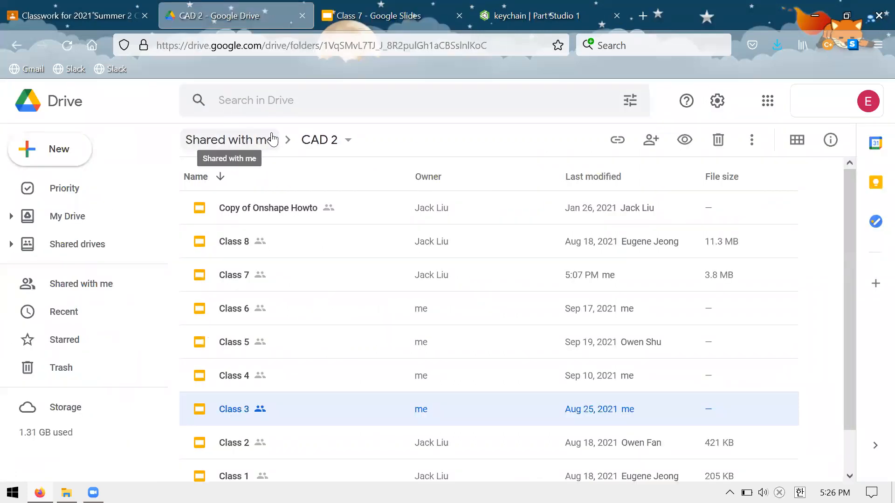
left_click(369, 13)
left_click(188, 9)
left_click(85, 6)
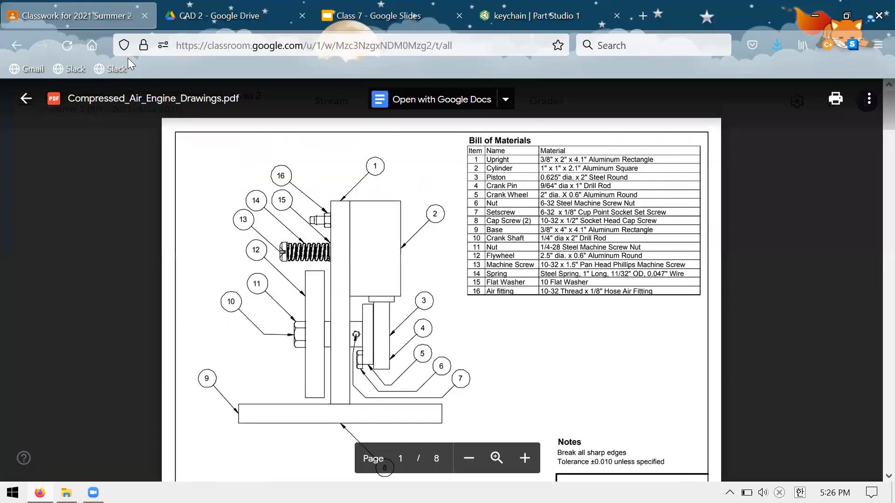
left_click(85, 203)
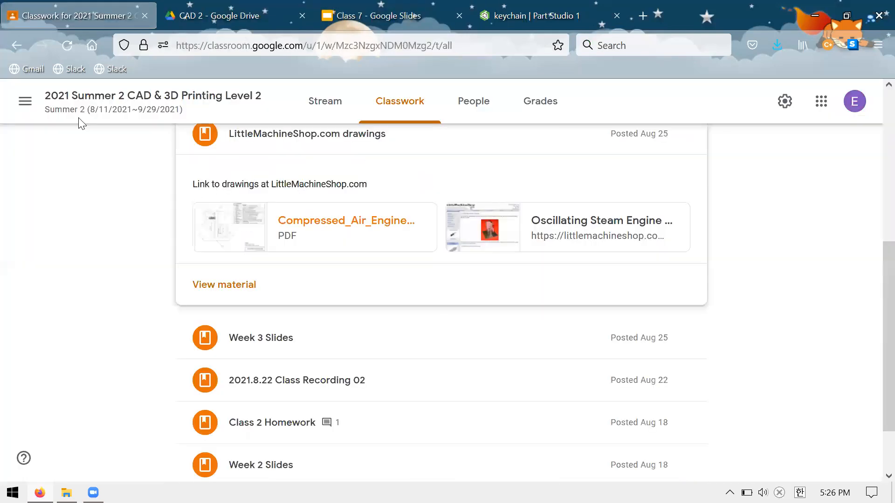
left_click(107, 98)
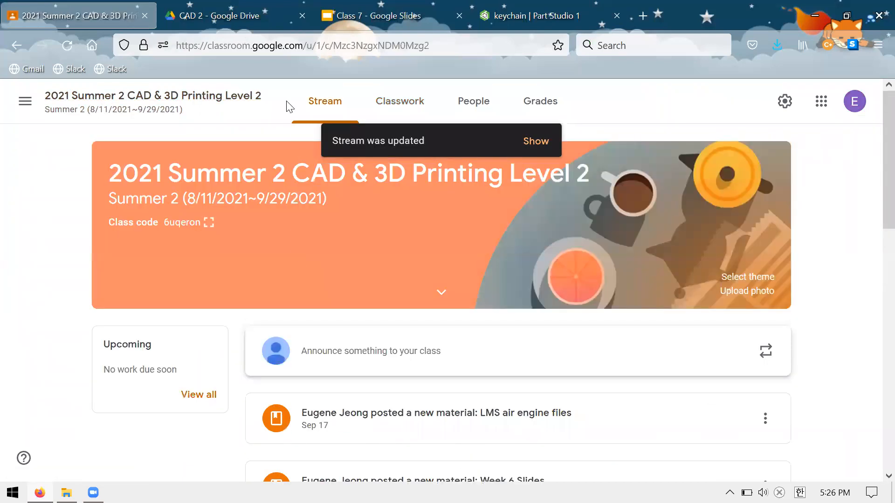
Look through the Classwork, Stream and People pages of the CAD & 3D Printing class.
left_click(25, 102)
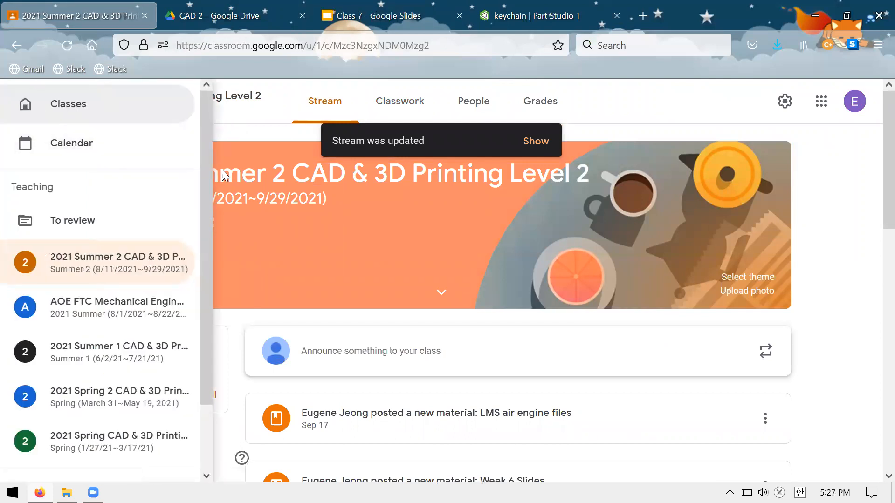
left_click(241, 168)
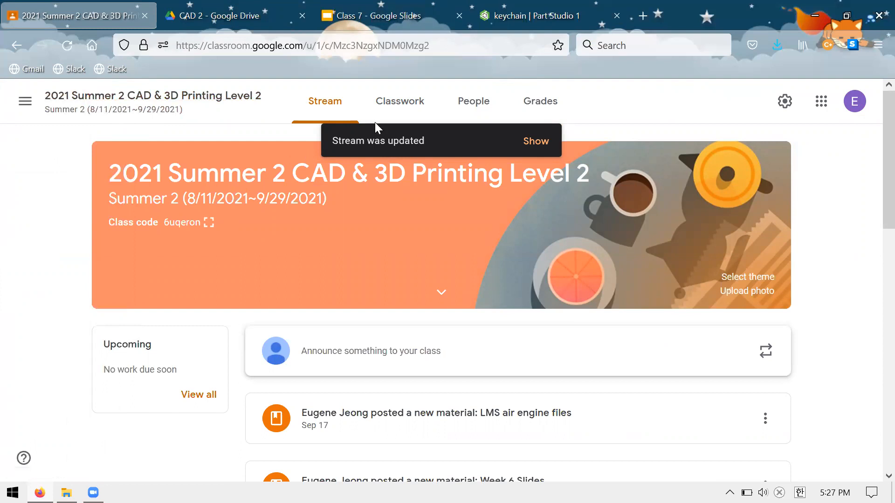
left_click(412, 119)
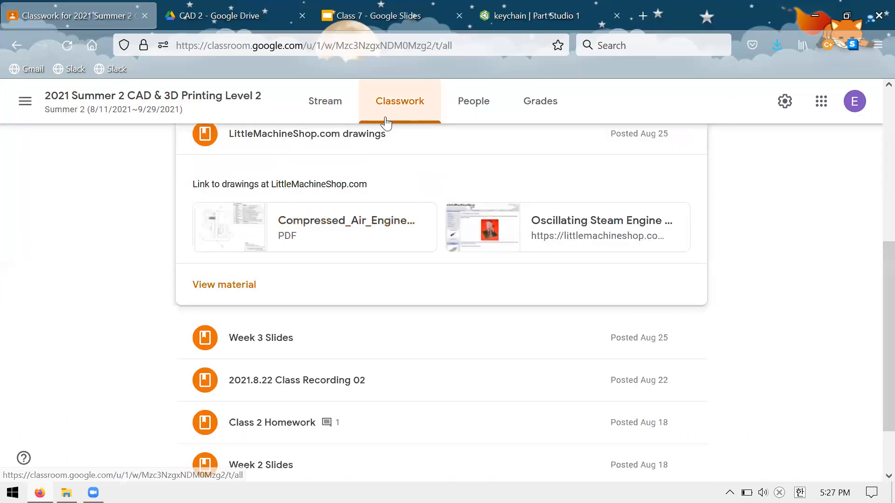
left_click(350, 119)
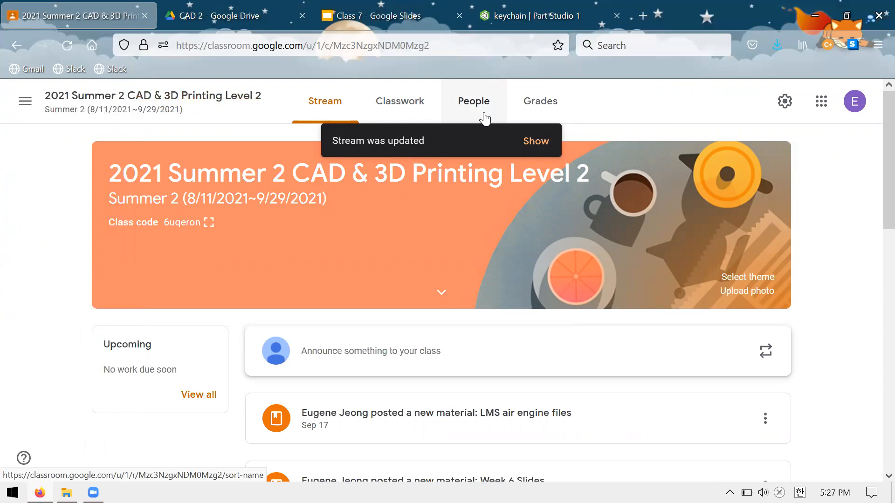
left_click(485, 117)
left_click(373, 110)
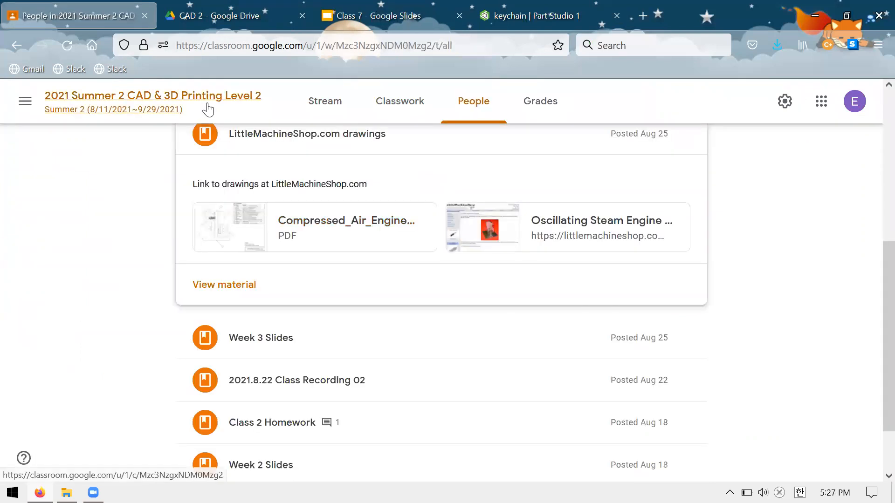
Close the CAD 2 Google Drive page and display the Summary slide of the Class 7 presentation.
left_click(208, 6)
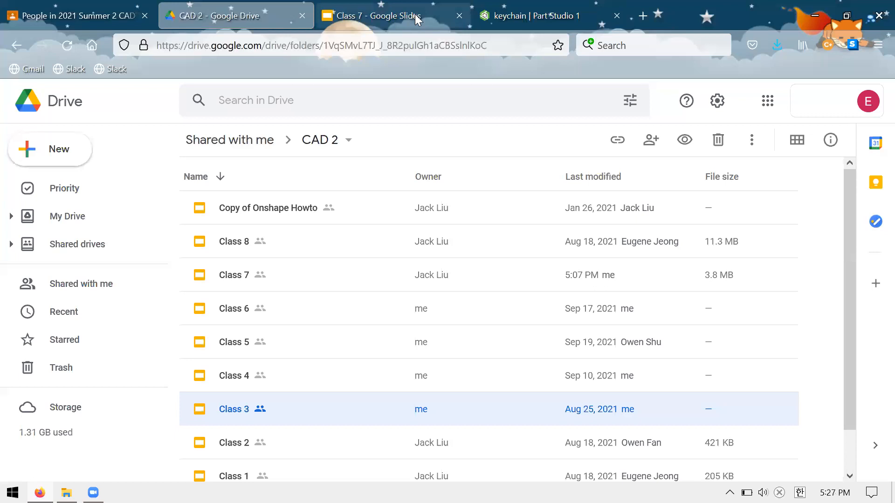
left_click(302, 15)
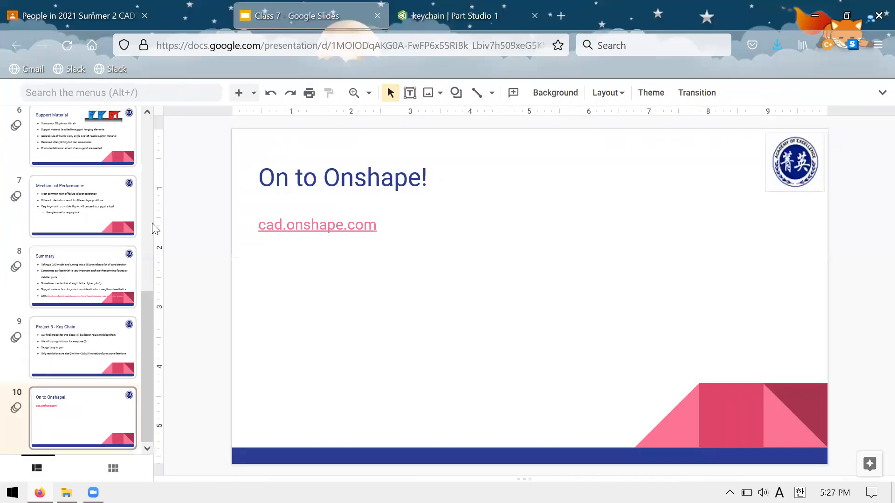
left_click(77, 275)
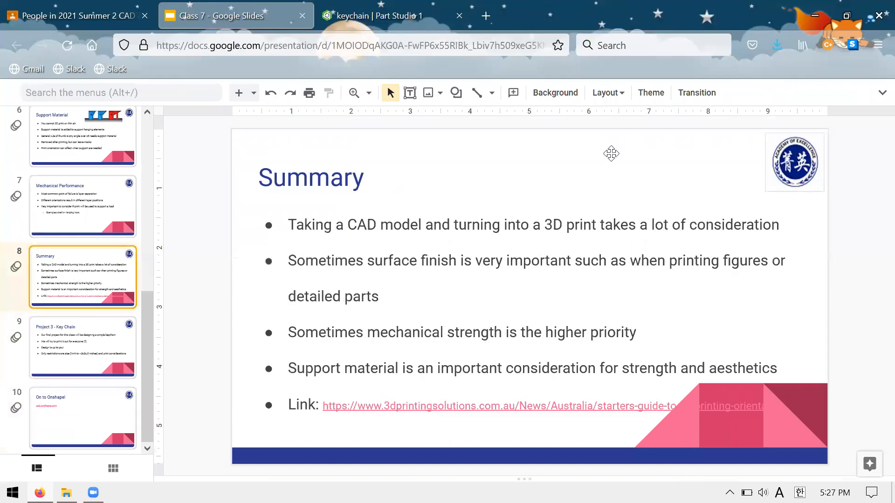